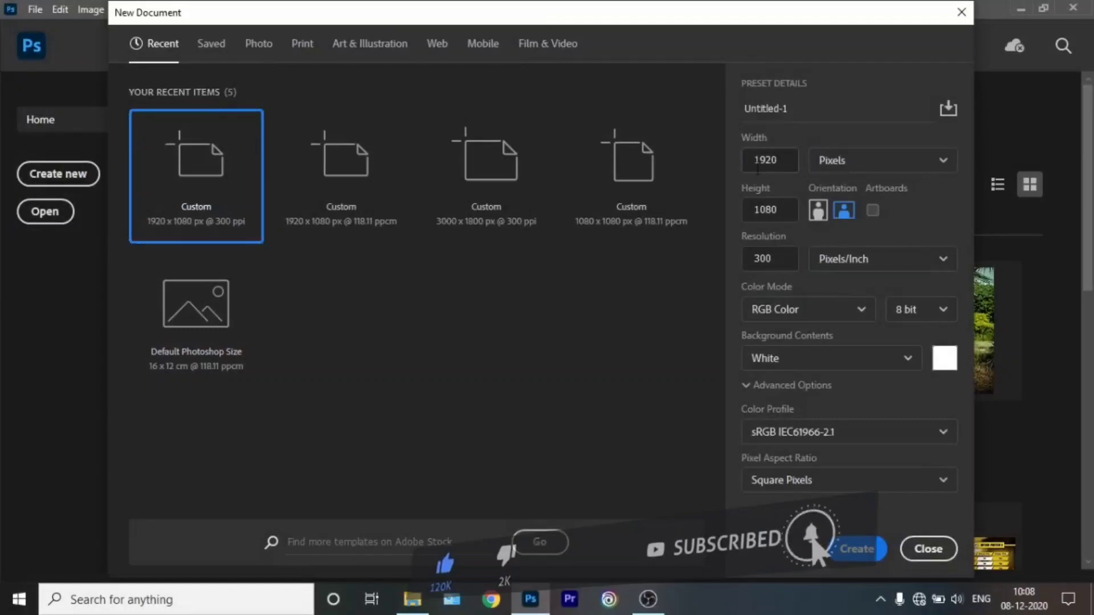
Create a 1080×1080 document and place the vortex standings reference image.
{"action": "key", "text": "Return"}
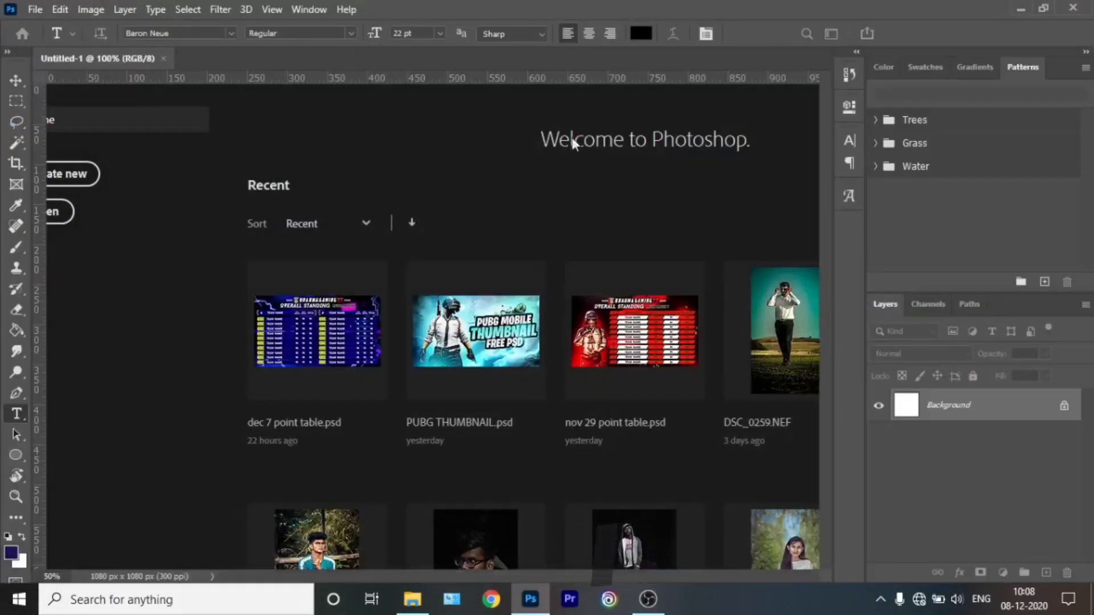
{"action": "key", "text": "v"}
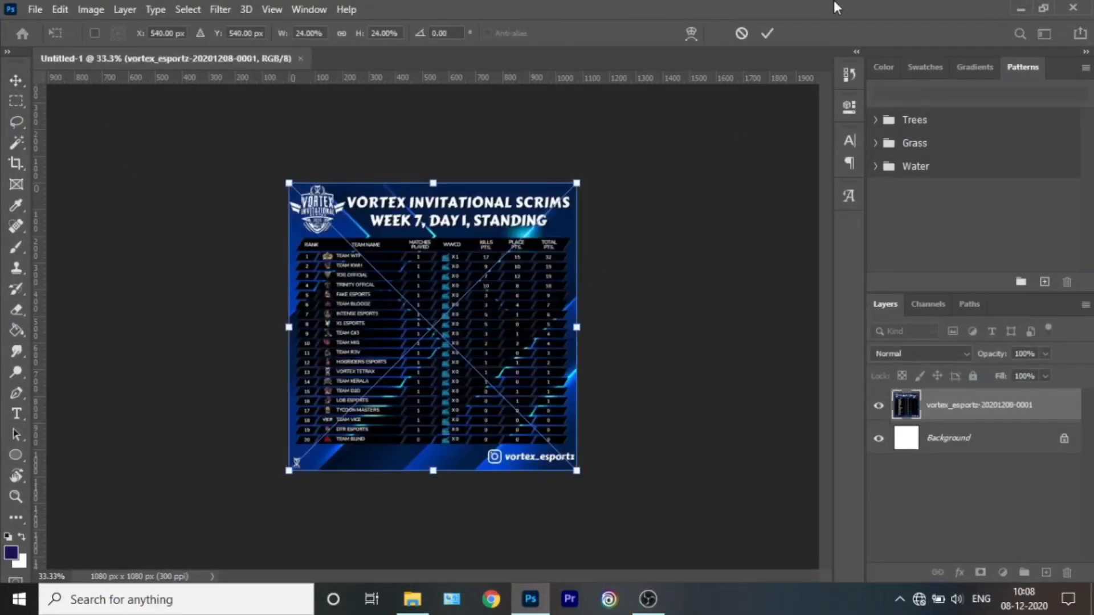
{"action": "key", "text": "Return"}
Scale and centre the PUBG squad wallpaper so it fills the square canvas.
{"action": "scroll", "coordinate": [478, 255], "scroll_direction": "up", "scroll_amount": 3}
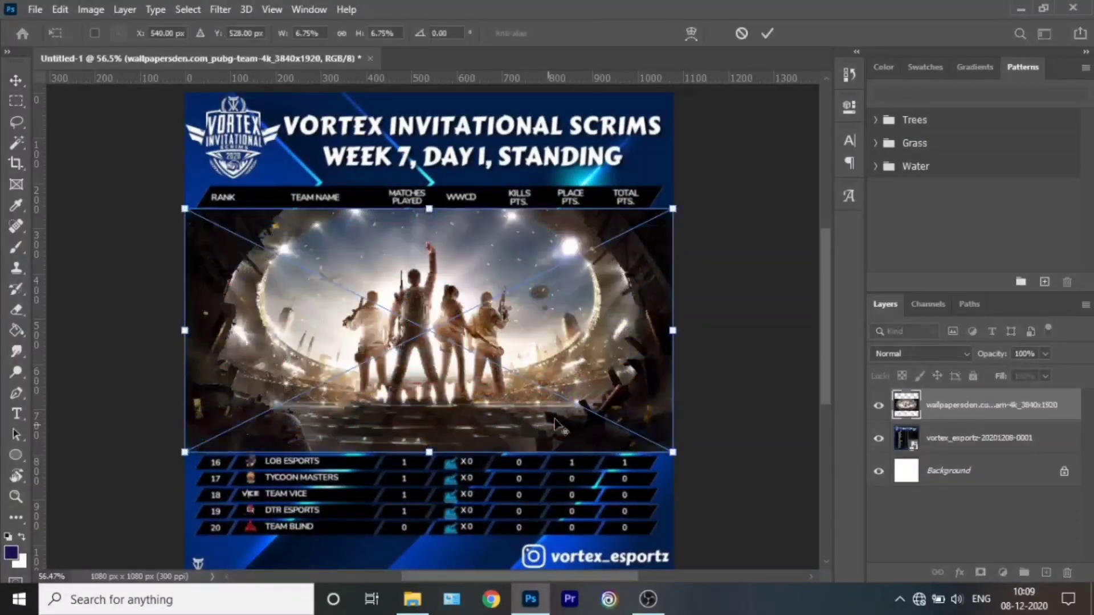
{"action": "left_click_drag", "start_coordinate": [677, 452], "coordinate": [813, 520]}
{"action": "left_click_drag", "start_coordinate": [566, 396], "coordinate": [429, 315]}
{"action": "scroll", "coordinate": [428, 315], "scroll_direction": "down", "scroll_amount": 3}
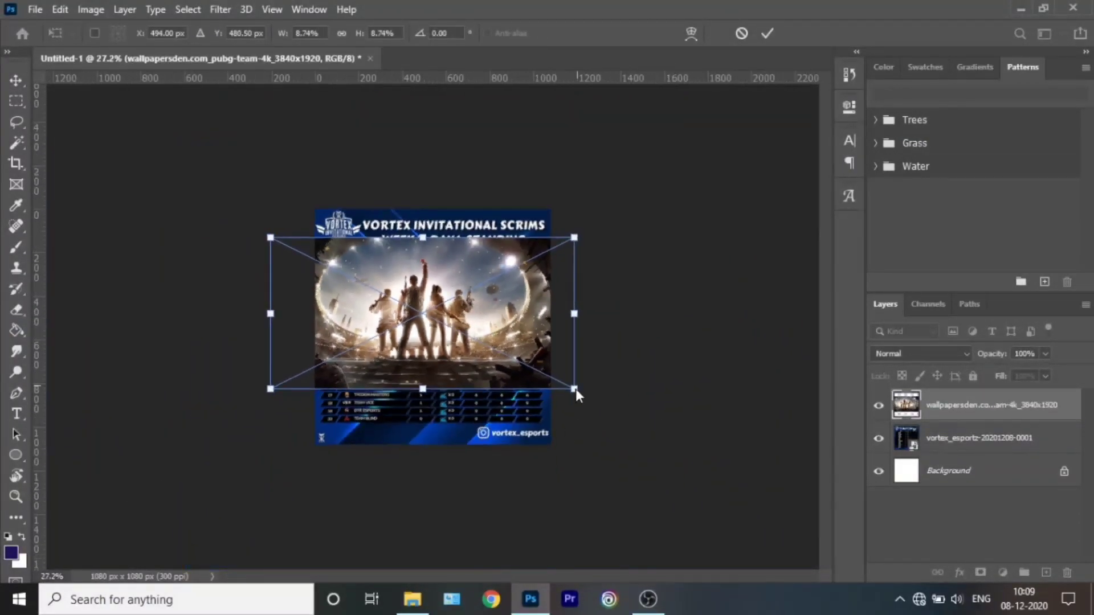
{"action": "left_click_drag", "start_coordinate": [576, 391], "coordinate": [718, 450]}
{"action": "left_click_drag", "start_coordinate": [528, 339], "coordinate": [591, 365]}
Commit the wallpaper and copy Gradient Map 1 from the dec 7 point table into the poster.
{"action": "key", "text": "Return"}
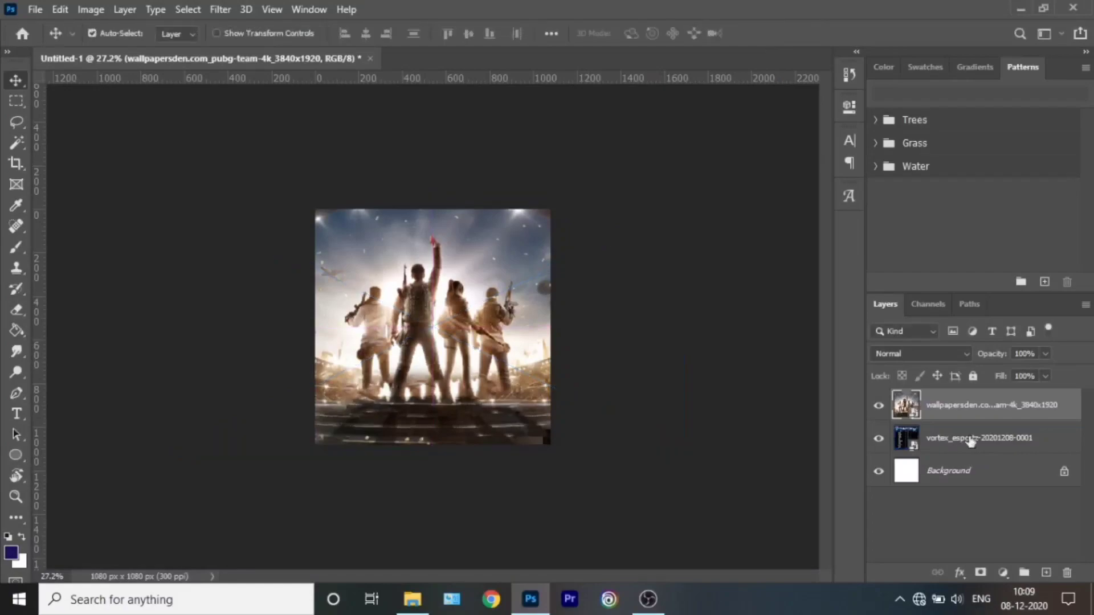
{"action": "key", "text": "e"}
{"action": "key", "text": "Return"}
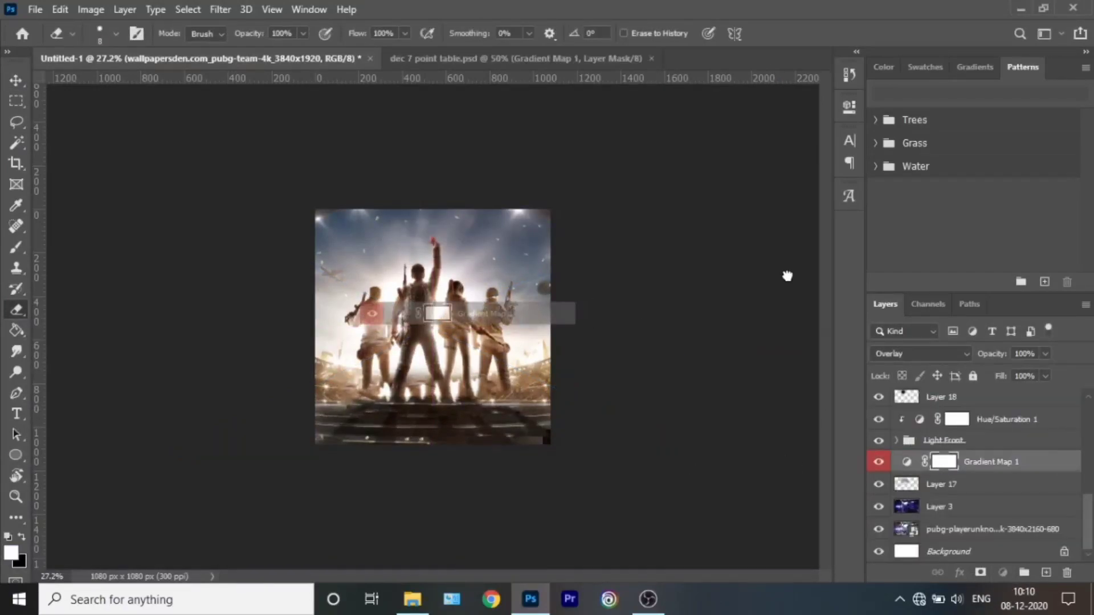
{"action": "left_click_drag", "start_coordinate": [787, 276], "coordinate": [787, 277]}
Stamp a merged copy of the visible image onto a new layer above the wallpaper.
{"action": "key", "text": "v"}
{"action": "left_click", "coordinate": [938, 442]}
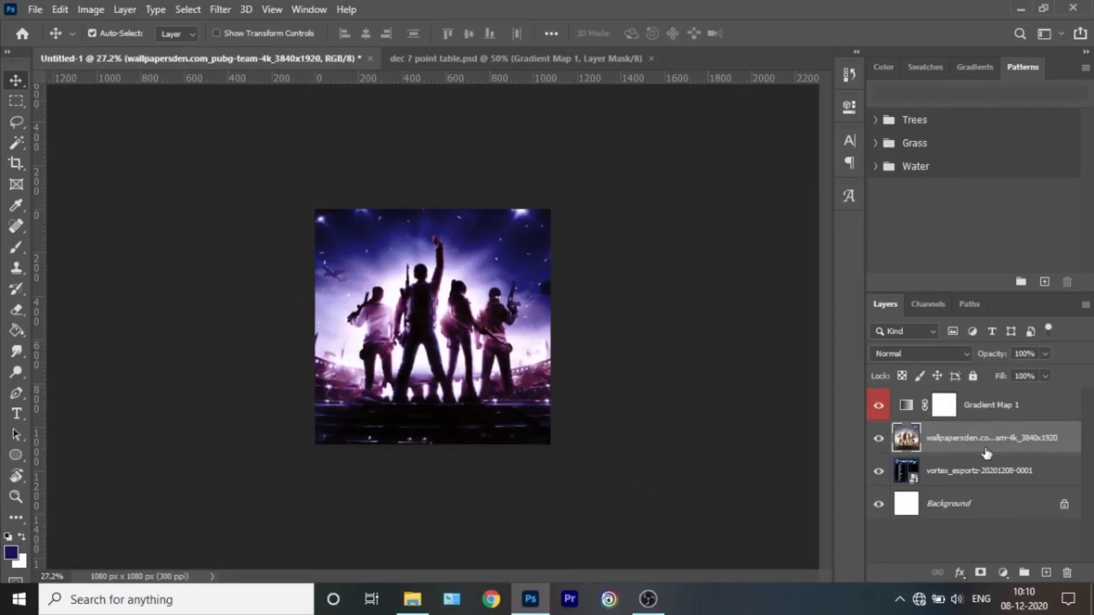
{"action": "left_click", "coordinate": [1045, 573]}
{"action": "key", "text": "ctrl+bracketright"}
{"action": "key", "text": "ctrl+shift+alt+e"}
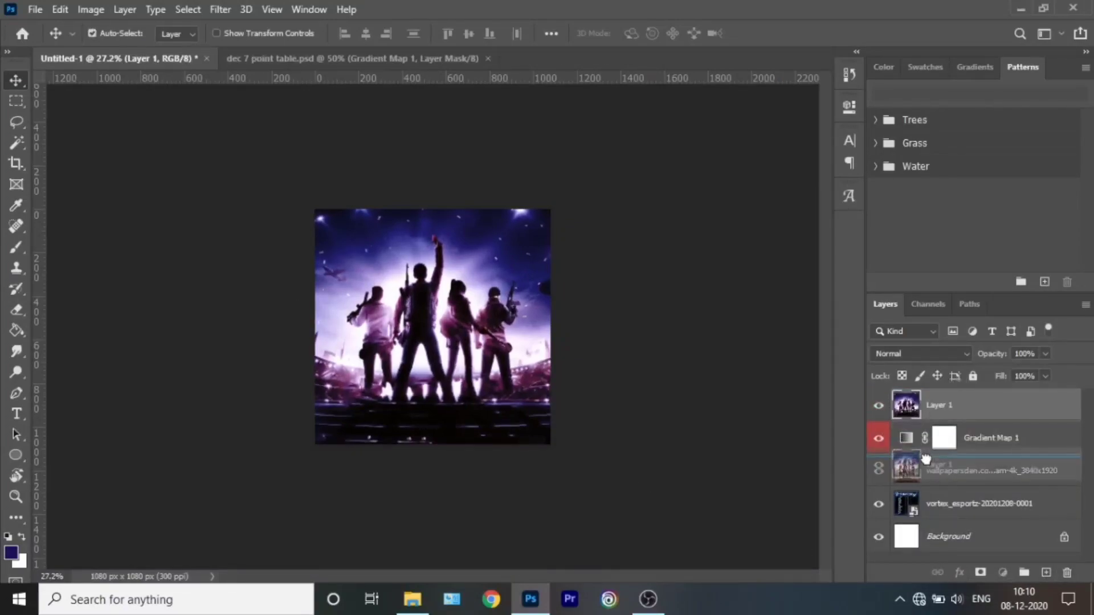
{"action": "key", "text": "ctrl+bracketleft"}
Gaussian-blur the stamped layer and place the neon arrows image on top.
{"action": "left_click", "coordinate": [220, 9]}
{"action": "left_click", "coordinate": [452, 249]}
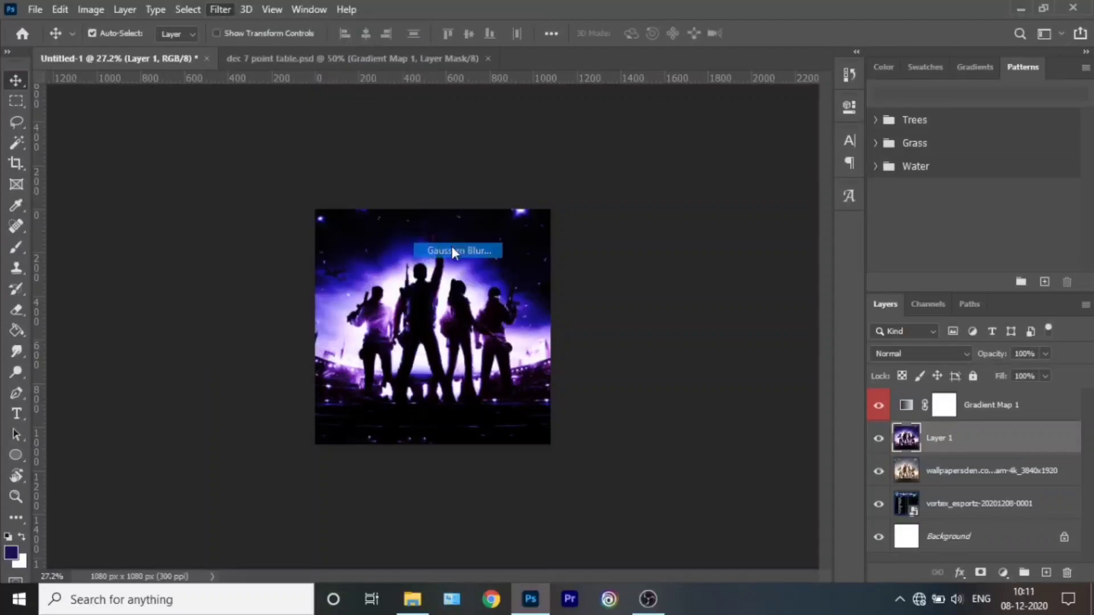
{"action": "left_click", "coordinate": [625, 319]}
{"action": "left_click_drag", "start_coordinate": [653, 371], "coordinate": [655, 372]}
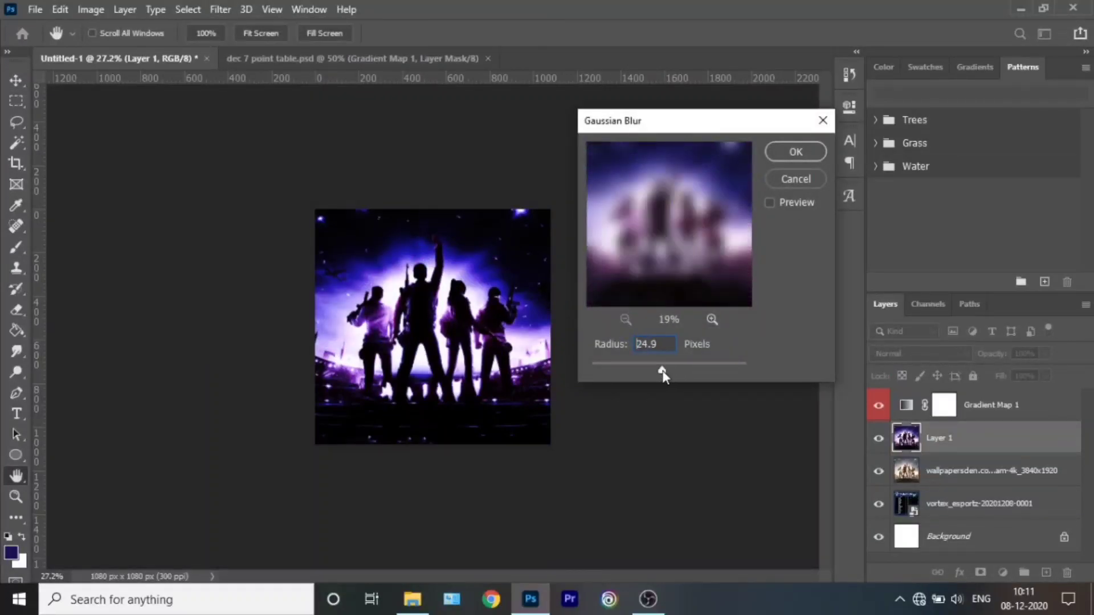
{"action": "key", "text": "Return"}
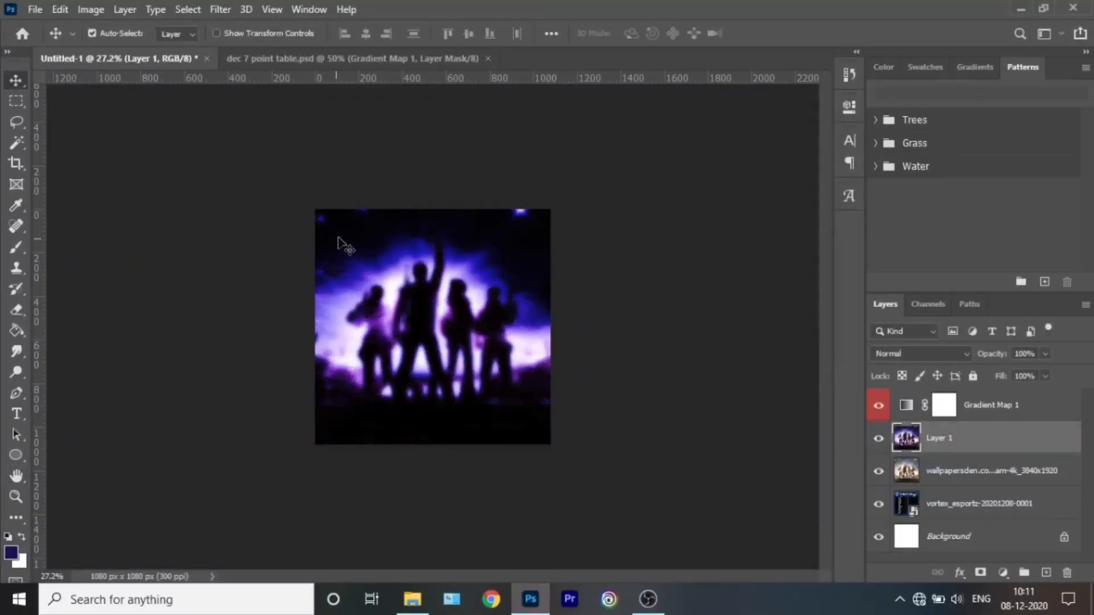
{"action": "left_click", "coordinate": [767, 34]}
Copy the blue arrow to its own layer and delete the original neon arrows layer.
{"action": "left_click", "coordinate": [16, 101]}
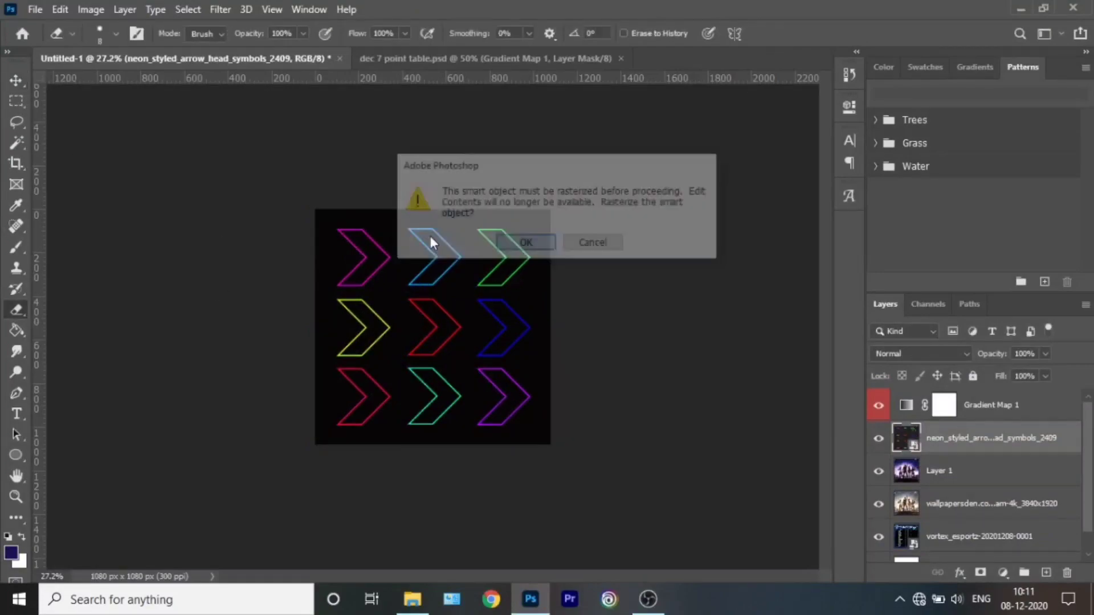
{"action": "key", "text": "ctrl+j"}
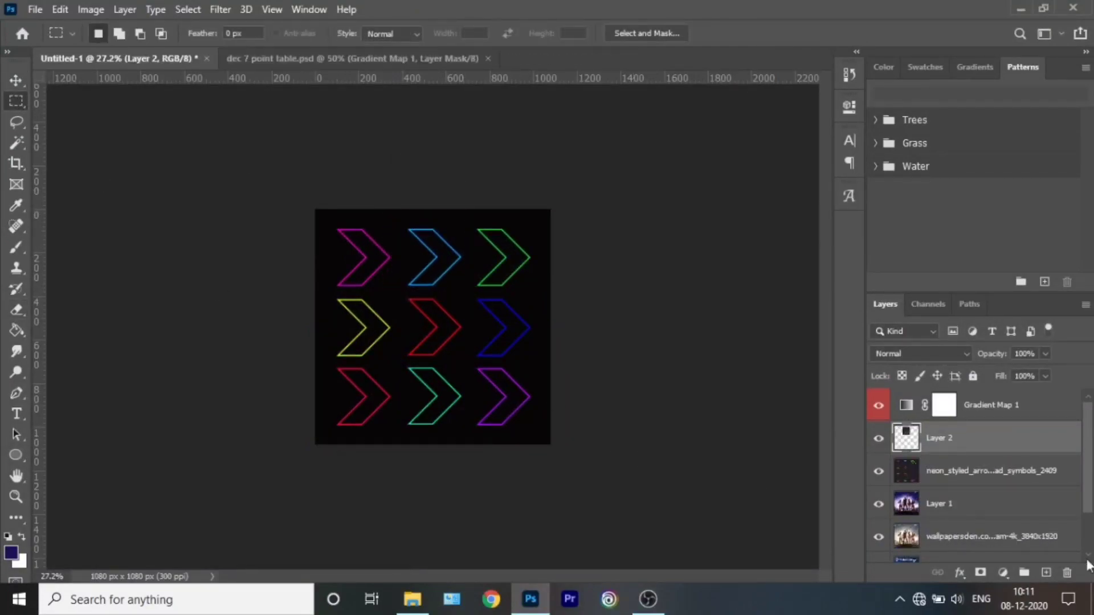
{"action": "left_click", "coordinate": [969, 470]}
{"action": "key", "text": "Delete"}
Delete the arrow's black backing with Magic Wand and move it to the top-left corner.
{"action": "scroll", "coordinate": [456, 319], "scroll_direction": "up", "scroll_amount": 5}
{"action": "scroll", "coordinate": [456, 319], "scroll_direction": "up", "scroll_amount": 3}
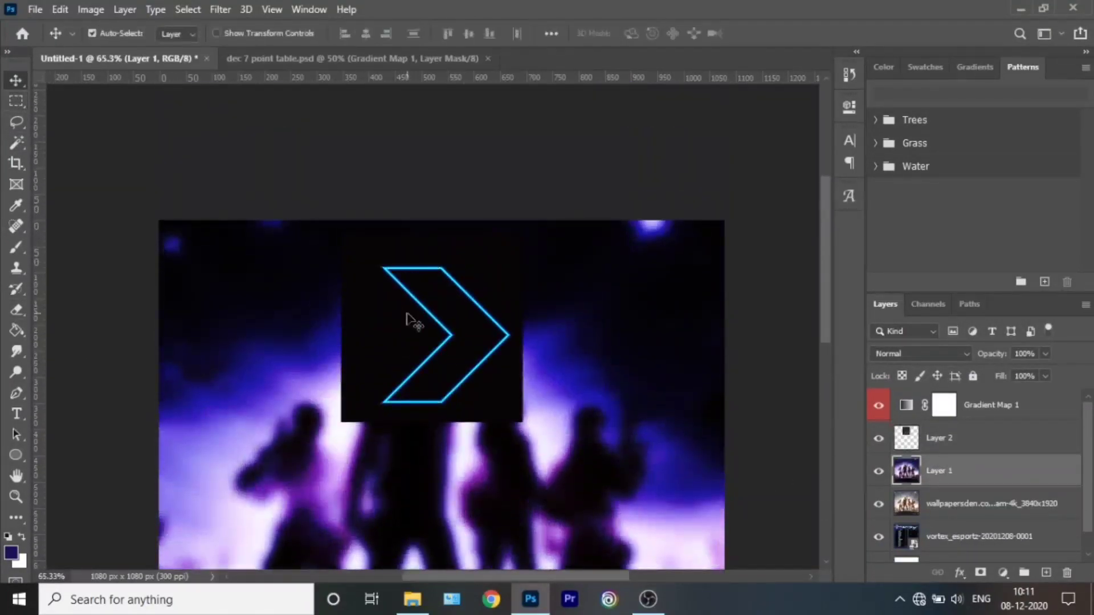
{"action": "key", "text": "v"}
{"action": "left_click", "coordinate": [496, 319]}
{"action": "left_click_drag", "start_coordinate": [472, 318], "coordinate": [484, 442]}
{"action": "key", "text": "w"}
{"action": "left_click", "coordinate": [469, 428]}
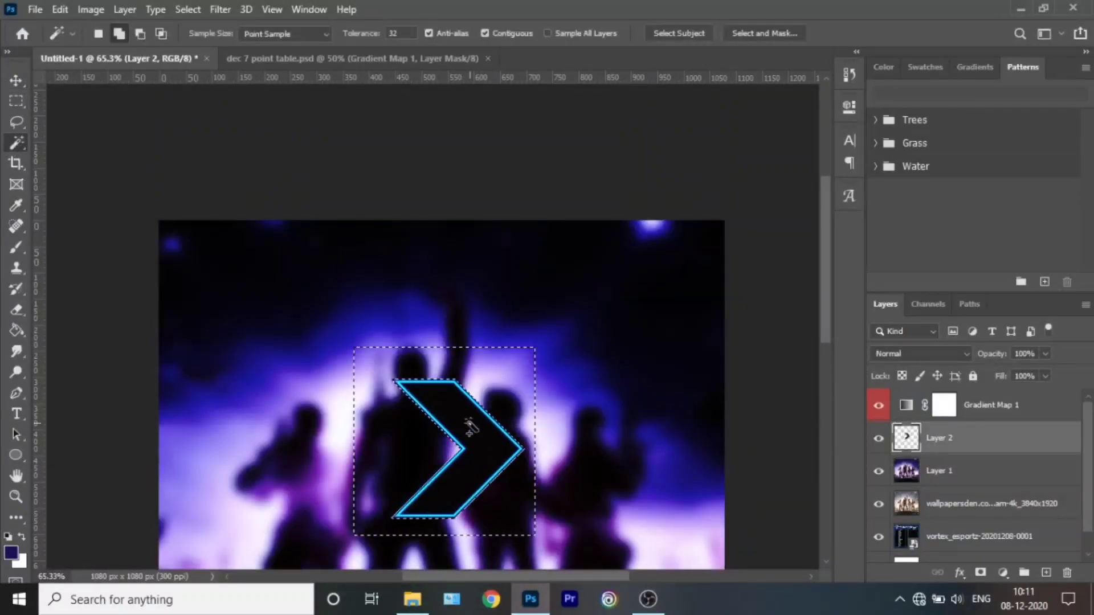
{"action": "key", "text": "Delete"}
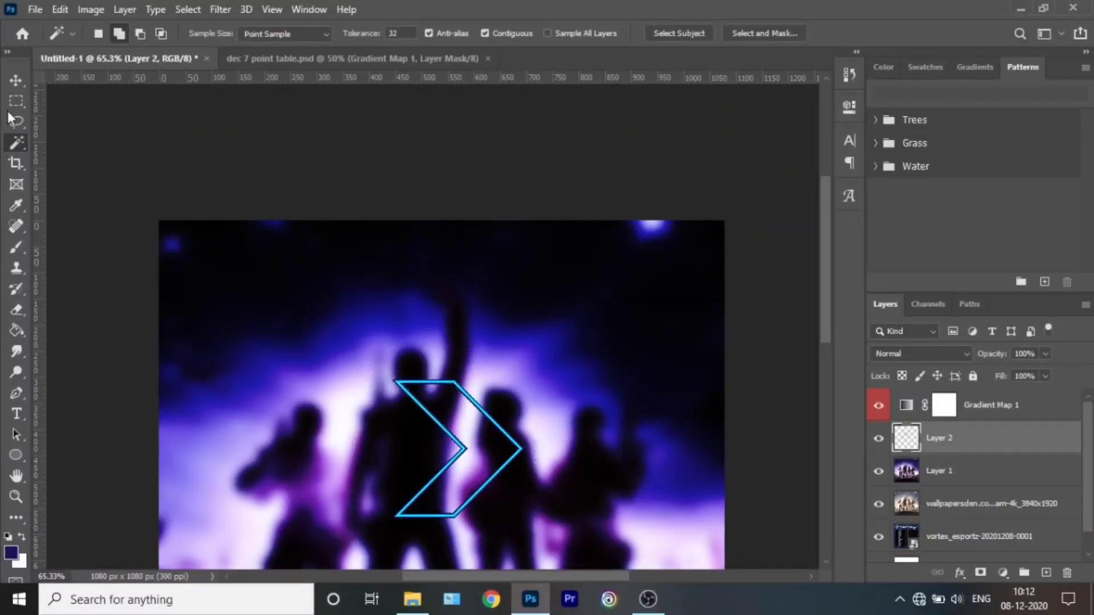
{"action": "left_click", "coordinate": [16, 80]}
{"action": "mouse_move", "coordinate": [459, 460]}
{"action": "left_mouse_down"}
{"action": "mouse_move", "coordinate": [153, 303]}
{"action": "mouse_move", "coordinate": [228, 318]}
{"action": "left_mouse_up"}
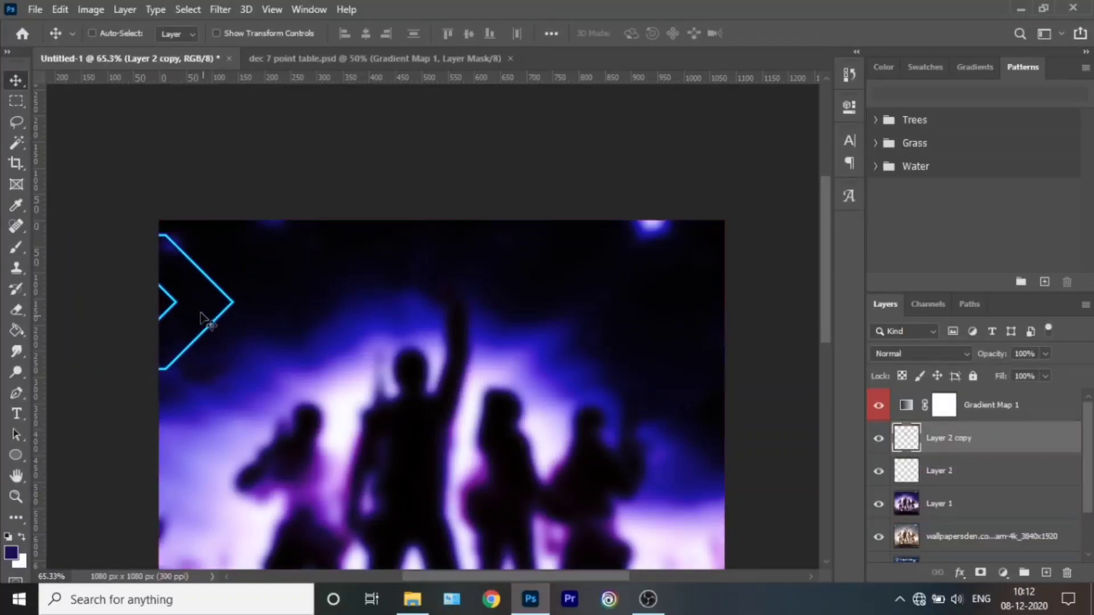
Duplicate the cyan arrow and enlarge the copy into a larger nested chevron.
{"action": "key", "text": "ctrl+z"}
{"action": "key", "text": "ctrl+t"}
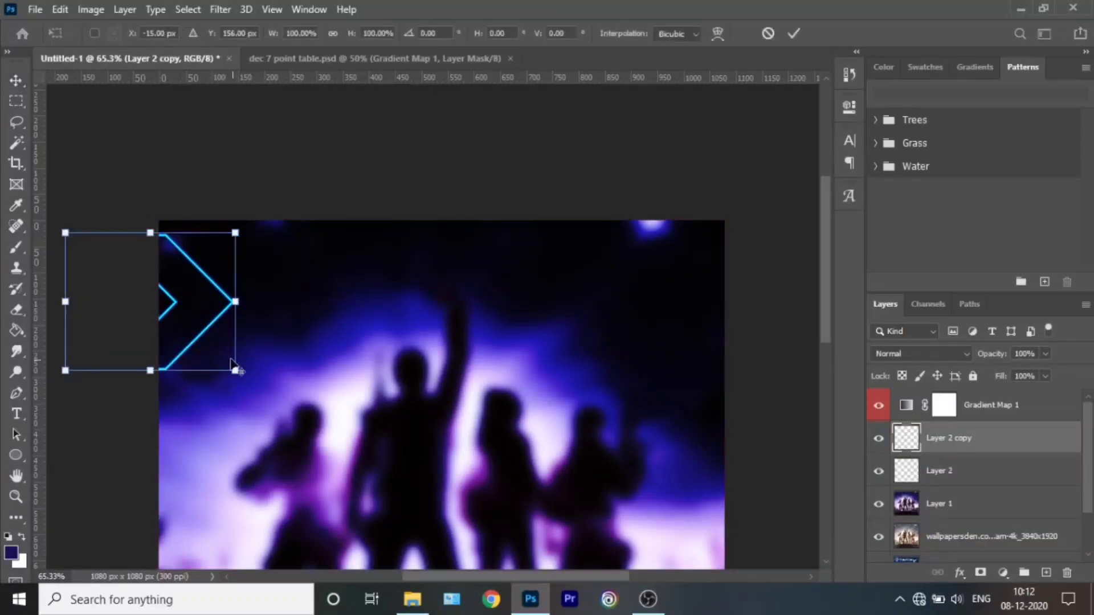
{"action": "left_click_drag", "start_coordinate": [234, 370], "coordinate": [323, 439]}
{"action": "key", "text": "Return"}
{"action": "key", "text": "ctrl+minus"}
{"action": "key", "text": "ctrl+minus"}
{"action": "key", "text": "ctrl+minus"}
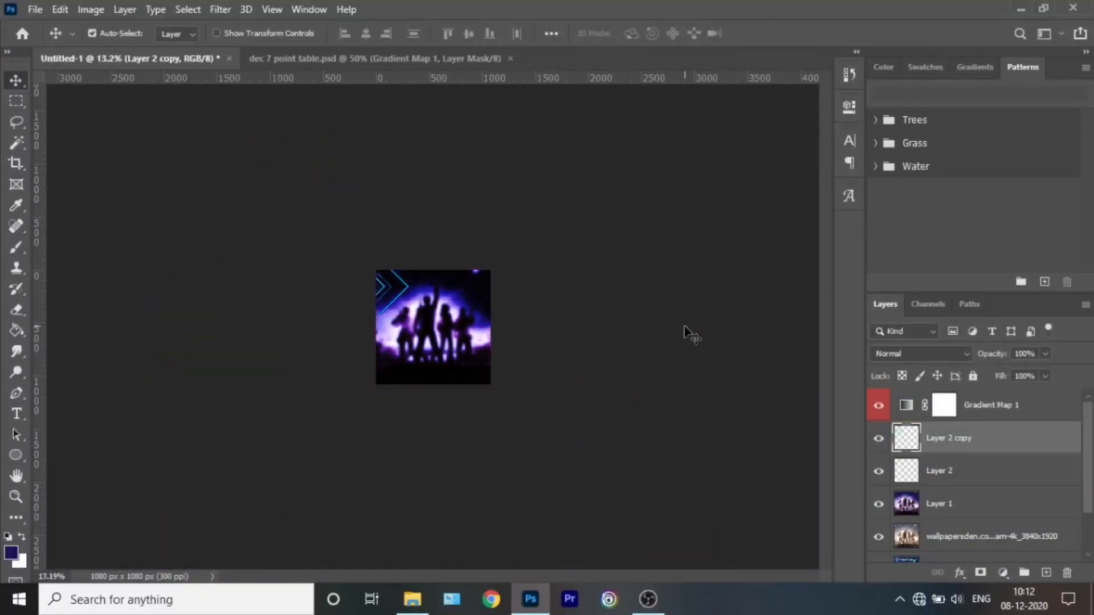
{"action": "key", "text": "ctrl+0"}
{"action": "key", "text": "alt+bracketleft"}
{"action": "key", "text": "alt+bracketleft"}
{"action": "left_click", "coordinate": [940, 437]}
Restack Gradient Map 1 above the chevrons and nudge the outer chevron left.
{"action": "left_click", "coordinate": [941, 470], "text": "shift"}
{"action": "key", "text": "ctrl+bracketright"}
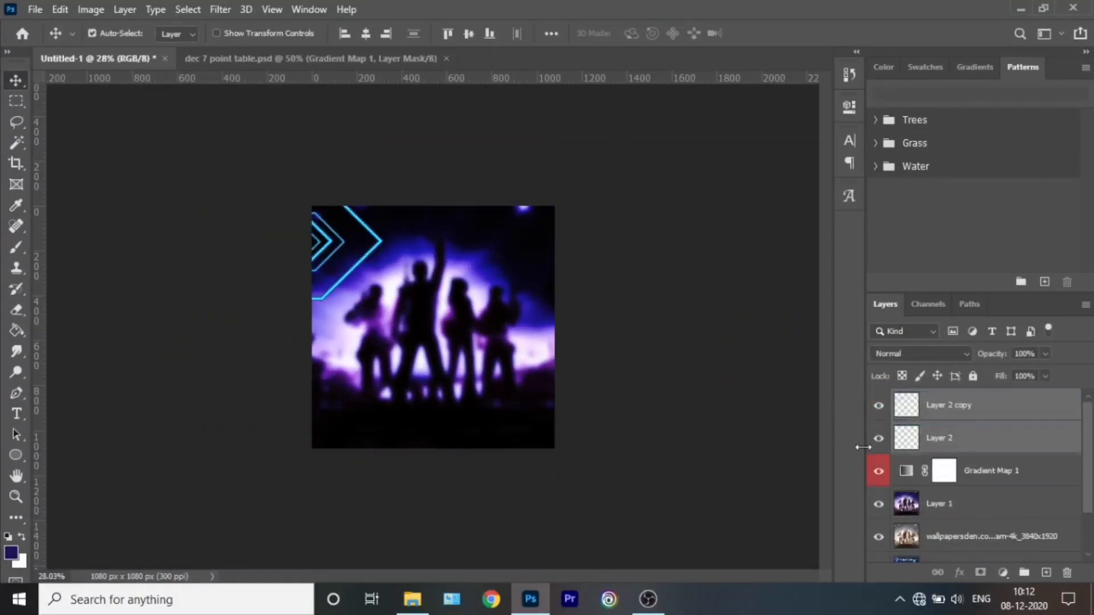
{"action": "left_click_drag", "start_coordinate": [956, 500], "coordinate": [958, 500]}
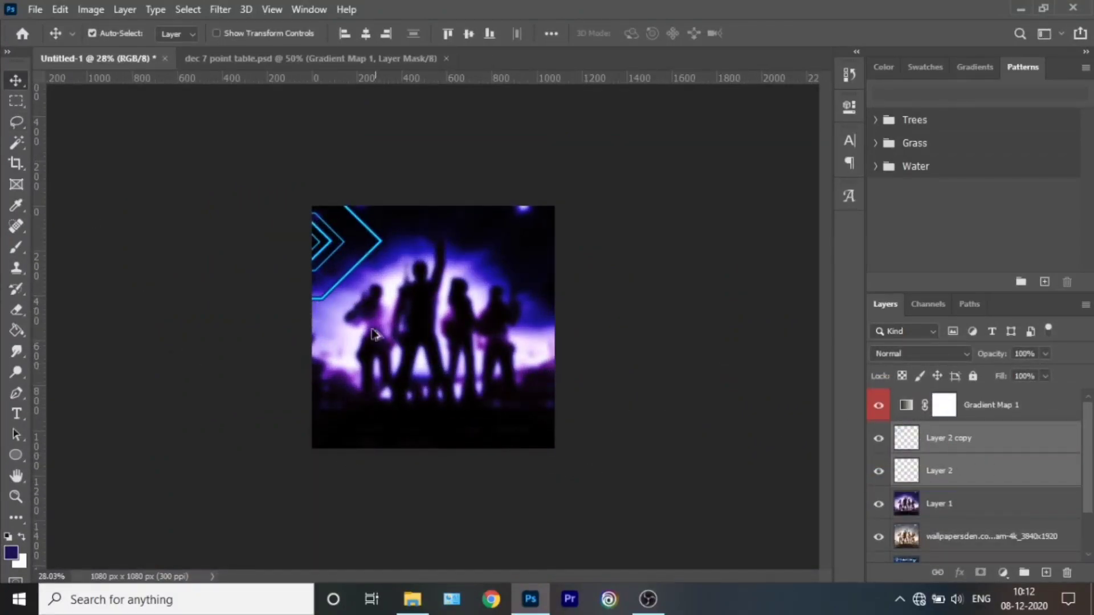
{"action": "scroll", "coordinate": [374, 333], "scroll_direction": "up", "scroll_amount": 5}
{"action": "key", "text": "m"}
{"action": "left_click_drag", "start_coordinate": [188, 376], "coordinate": [190, 409]}
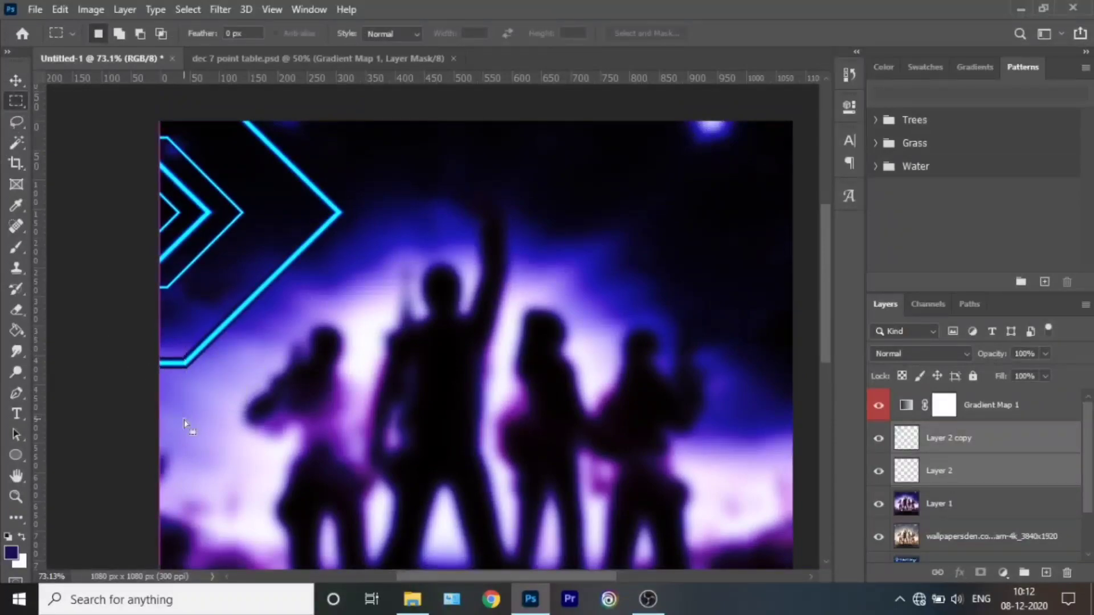
{"action": "left_click", "coordinate": [957, 473], "text": "ctrl"}
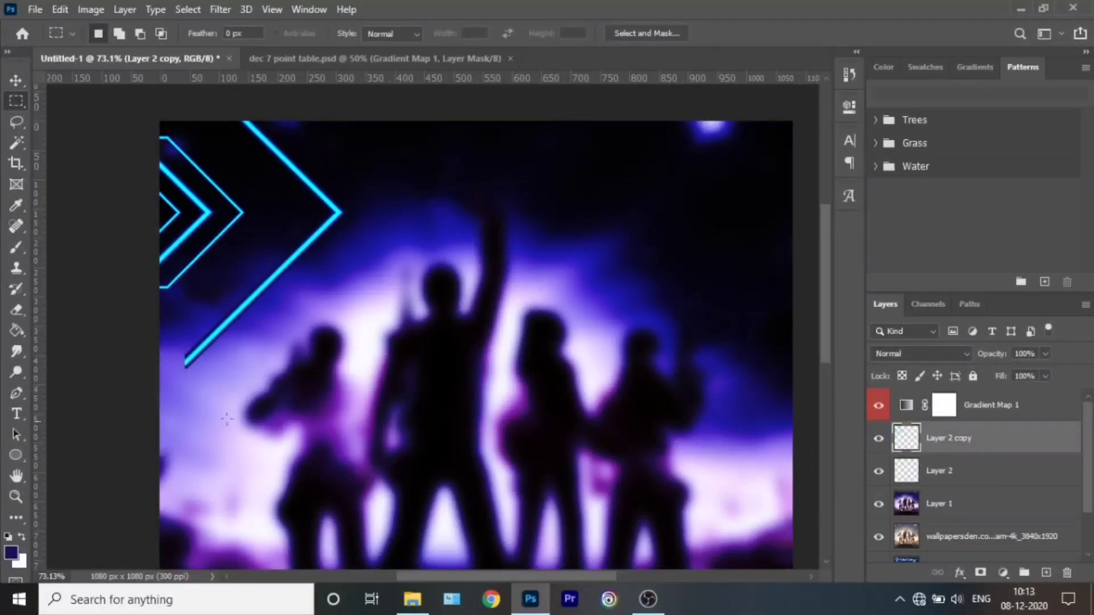
{"action": "key", "text": "v"}
{"action": "key", "text": "ctrl+d"}
{"action": "key", "text": "shift+Left"}
{"action": "key", "text": "shift+Left"}
{"action": "key", "text": "shift+Left"}
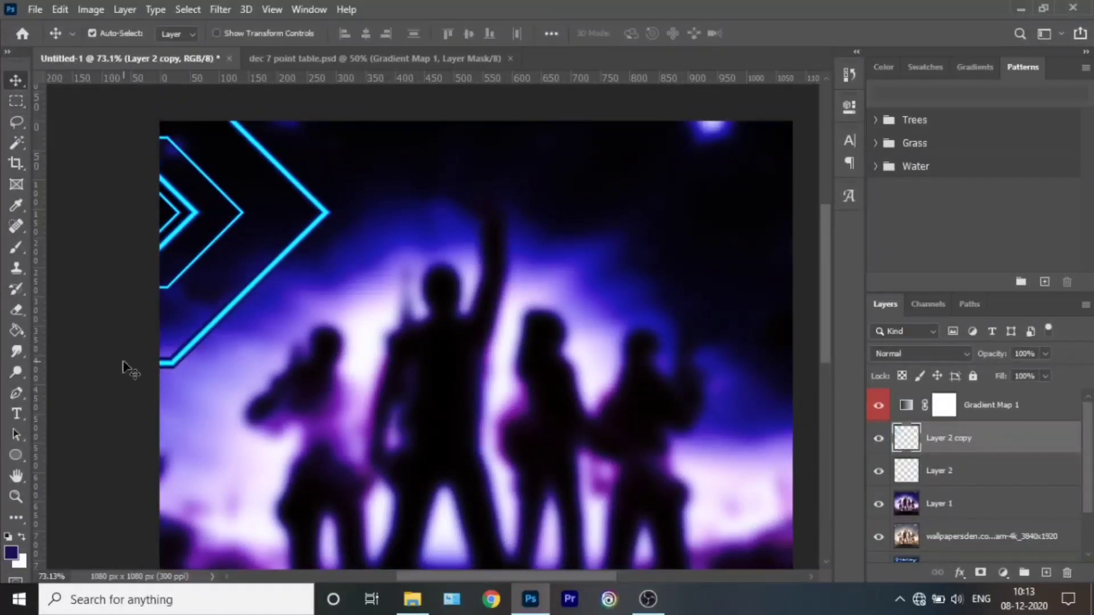
{"action": "key", "text": "shift+Left"}
{"action": "key", "text": "shift+Left"}
{"action": "key", "text": "shift+Left"}
Duplicate both chevrons, move them to the bottom-right corner, and flip them horizontally.
{"action": "scroll", "coordinate": [130, 376], "scroll_direction": "down", "scroll_amount": 1}
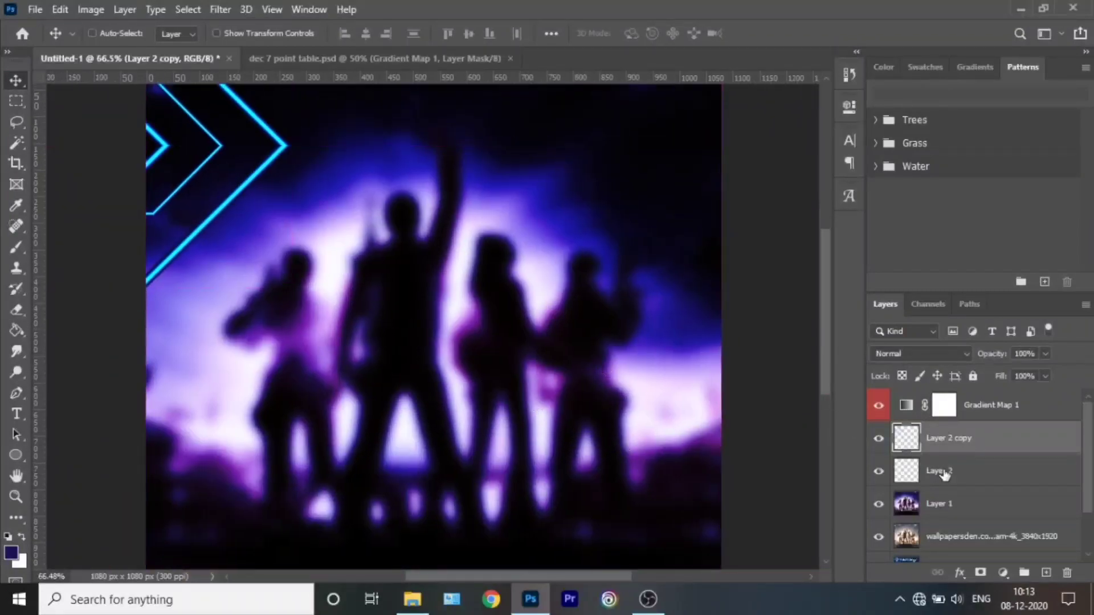
{"action": "left_click", "coordinate": [927, 479], "text": "ctrl"}
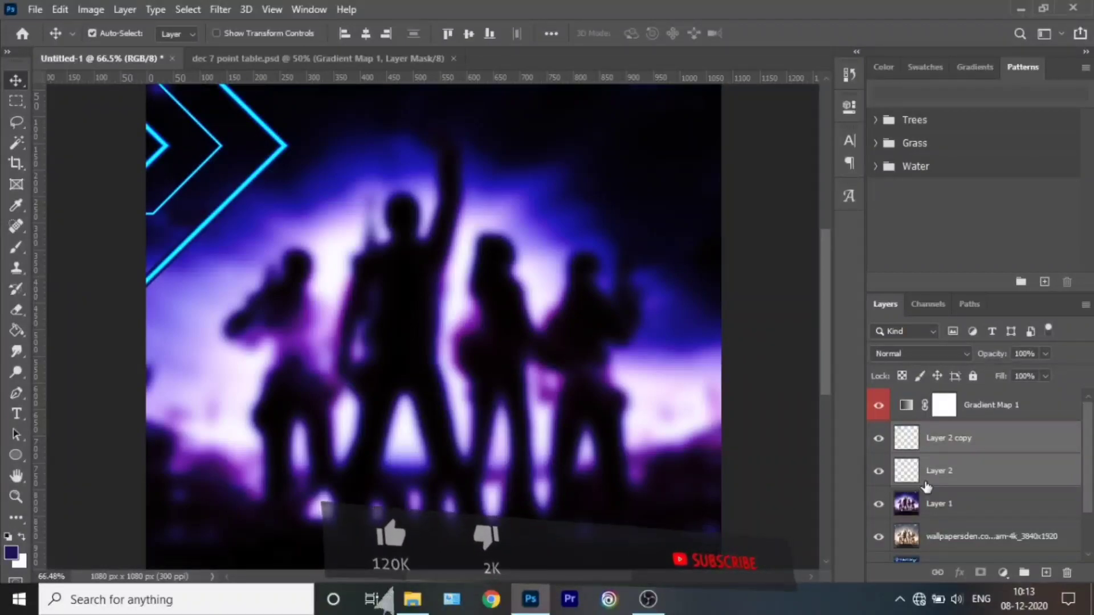
{"action": "key", "text": "ctrl+j"}
{"action": "key", "text": "ctrl+t"}
{"action": "scroll", "coordinate": [433, 326], "scroll_direction": "down", "scroll_amount": 3}
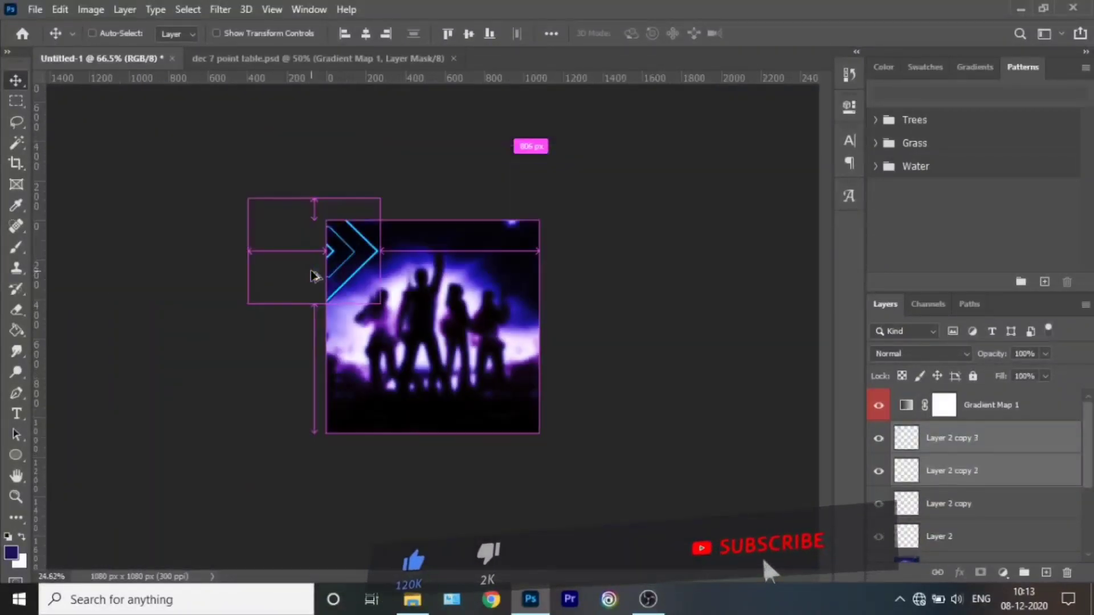
{"action": "mouse_move", "coordinate": [365, 253]}
{"action": "left_mouse_down"}
{"action": "mouse_move", "coordinate": [480, 370]}
{"action": "mouse_move", "coordinate": [531, 396]}
{"action": "mouse_move", "coordinate": [530, 376]}
{"action": "left_mouse_up"}
{"action": "key", "text": "ctrl+t"}
{"action": "right_click", "coordinate": [480, 370]}
{"action": "left_click", "coordinate": [439, 393]}
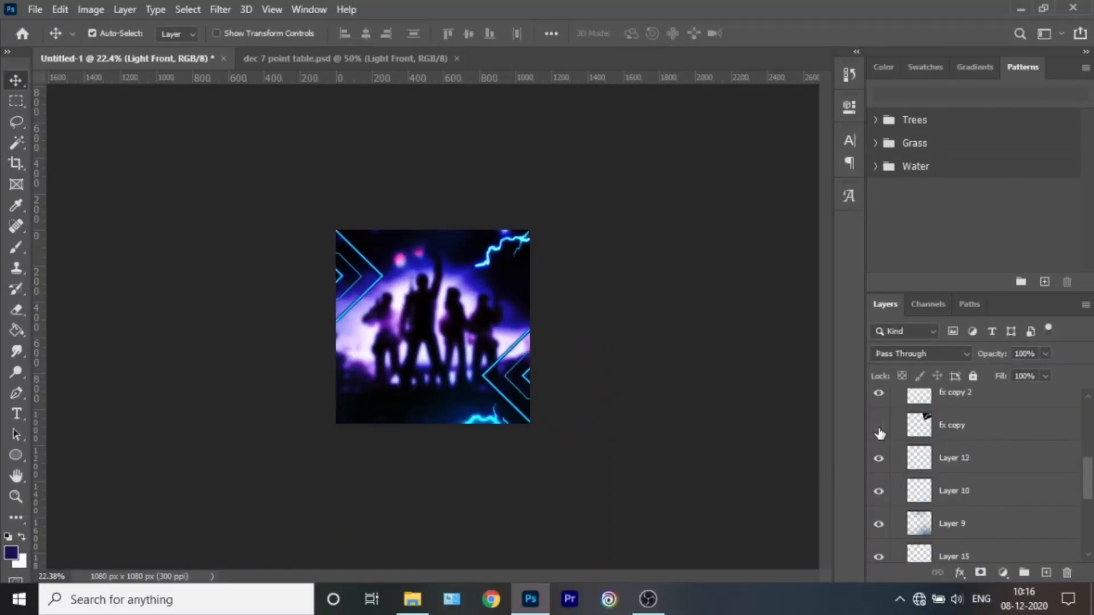
Copy the main title group from dec 7 point table.psd into the poster.
{"action": "scroll", "coordinate": [897, 518], "scroll_direction": "up", "scroll_amount": 3}
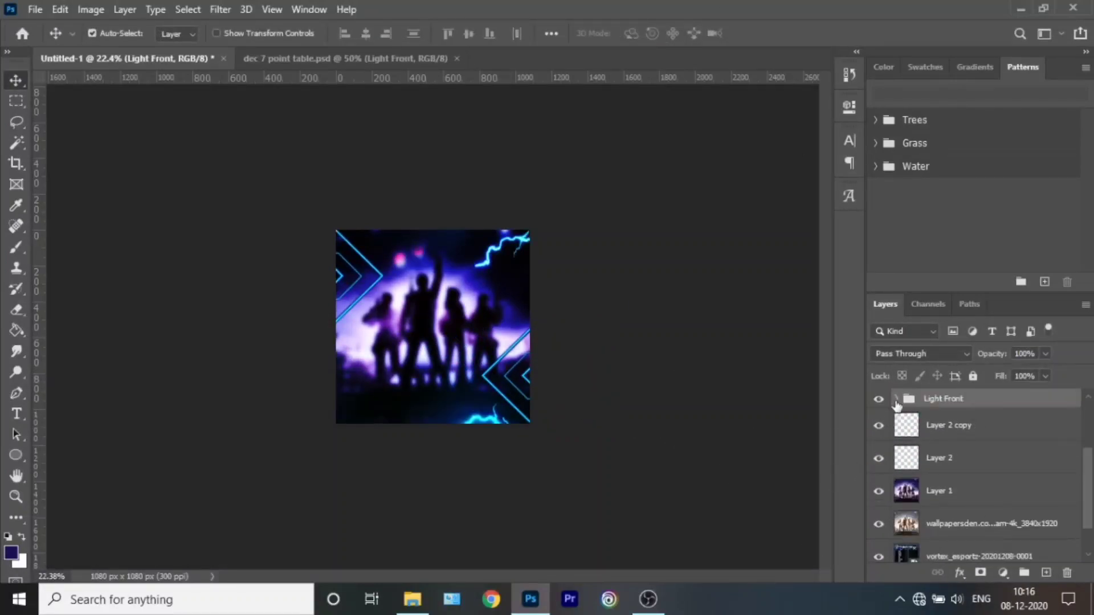
{"action": "scroll", "coordinate": [978, 498], "scroll_direction": "up", "scroll_amount": 3}
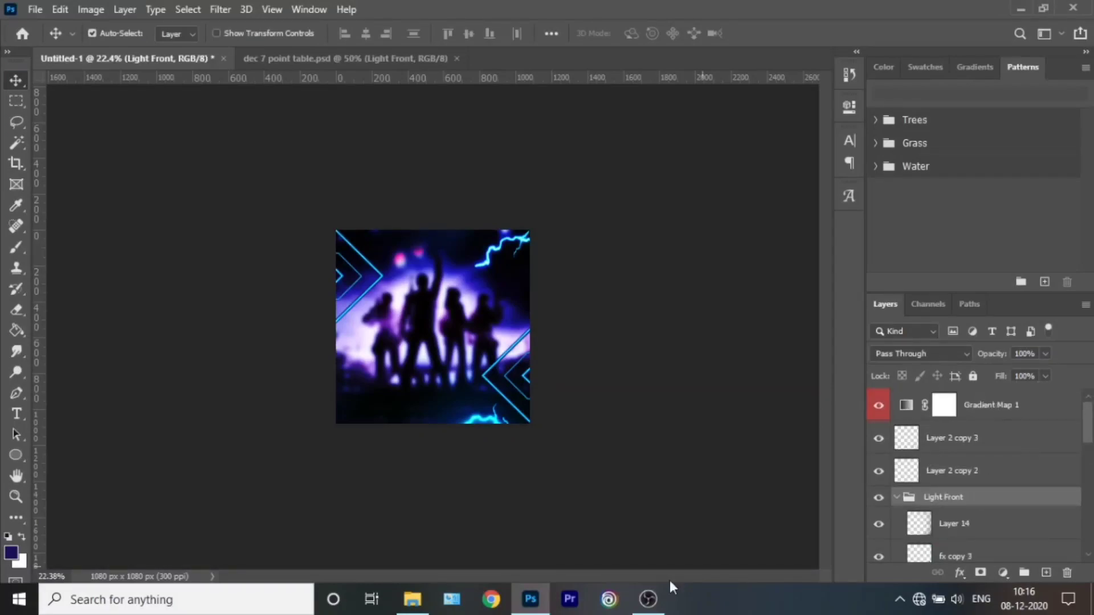
{"action": "left_click", "coordinate": [354, 59]}
{"action": "left_click_drag", "start_coordinate": [992, 464], "coordinate": [672, 357]}
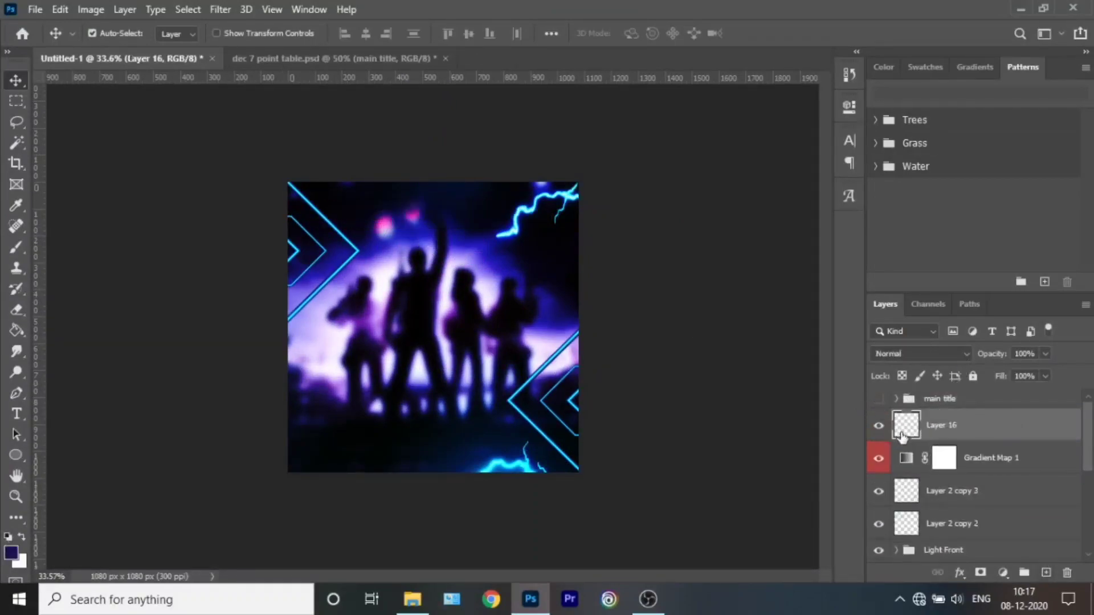
Blur Layer 16 with a Gaussian Blur of about 7.6 pixels.
{"action": "left_click", "coordinate": [224, 9]}
{"action": "left_click", "coordinate": [452, 246]}
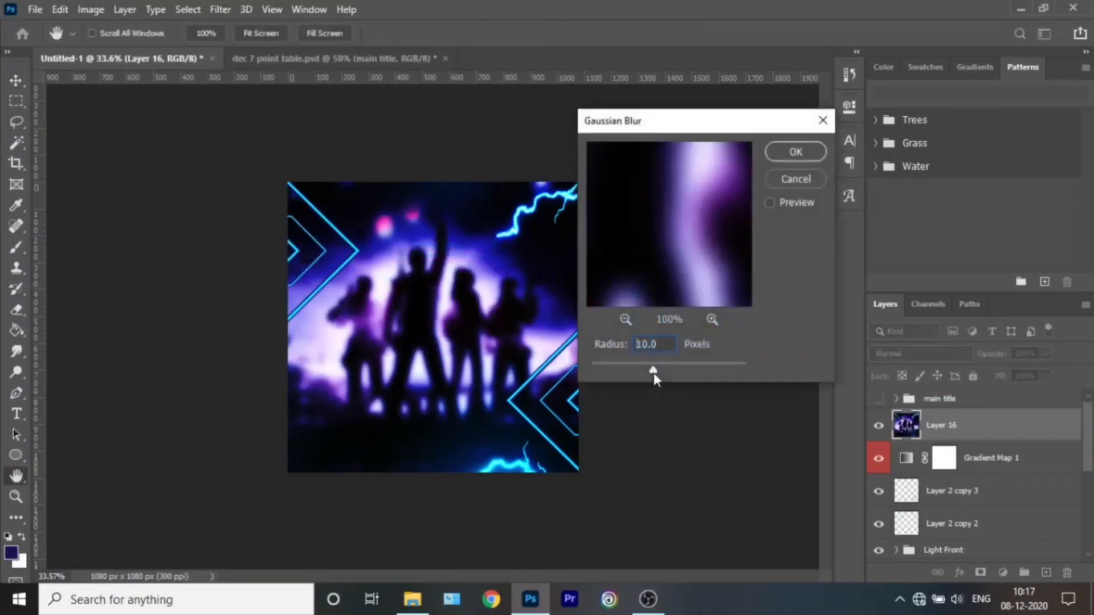
{"action": "left_click_drag", "start_coordinate": [654, 373], "coordinate": [639, 370]}
{"action": "left_click", "coordinate": [626, 320]}
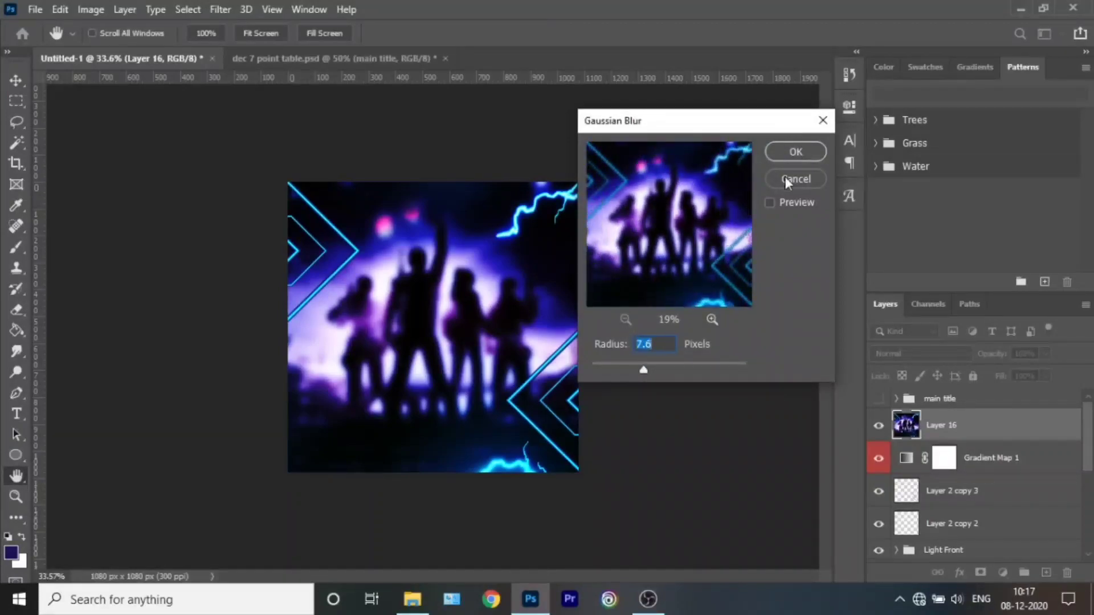
{"action": "left_click", "coordinate": [795, 152]}
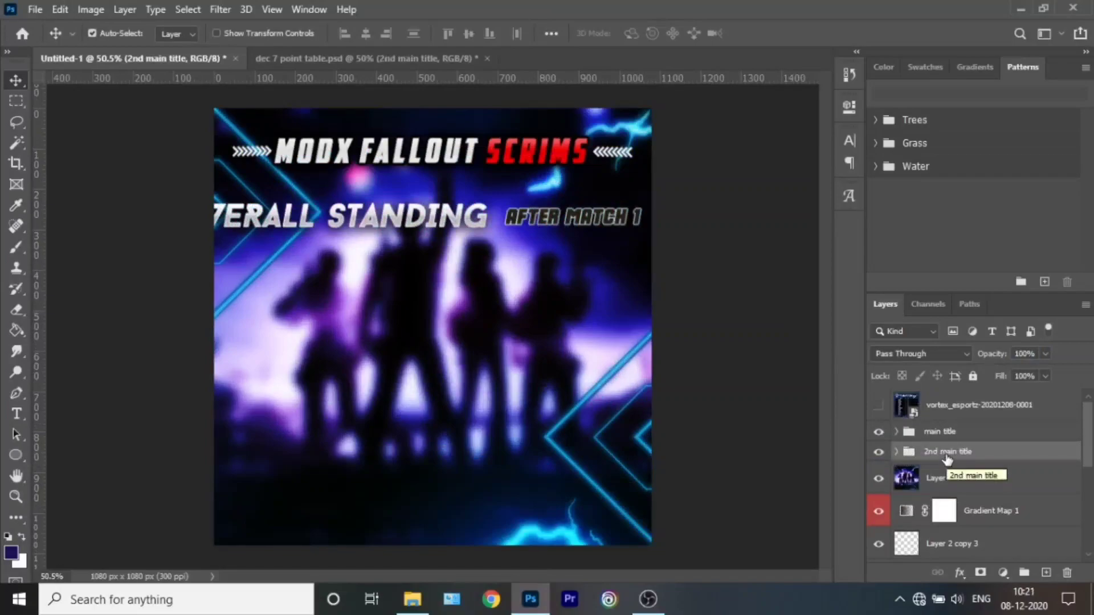
Set the AFTER MATCH 1 label's font to American Captain.
{"action": "left_click_drag", "start_coordinate": [500, 342], "coordinate": [519, 327]}
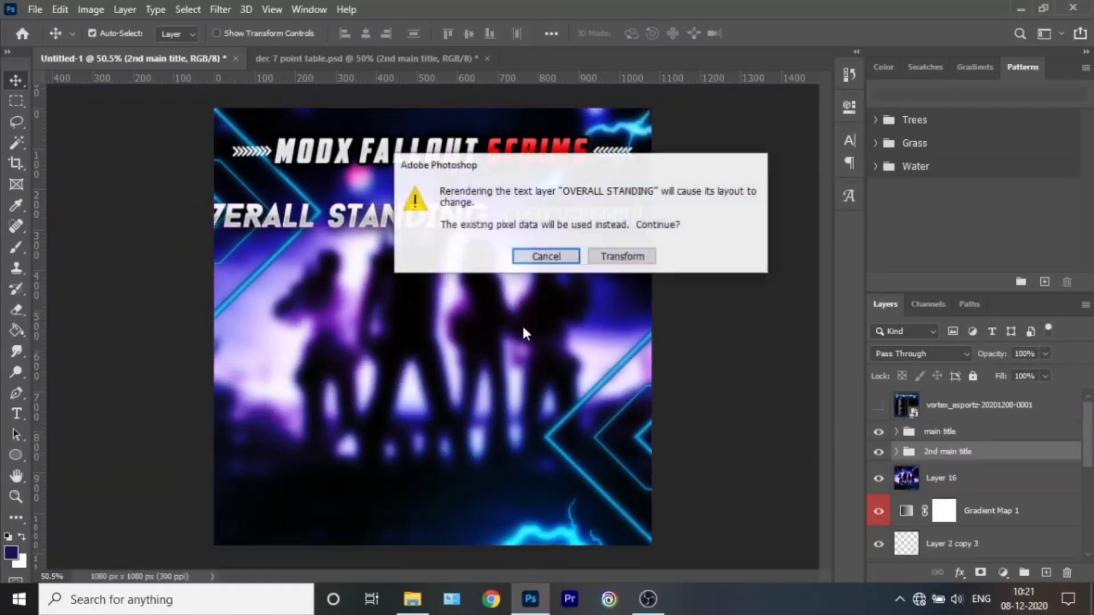
{"action": "left_click", "coordinate": [572, 261]}
{"action": "left_click", "coordinate": [961, 482]}
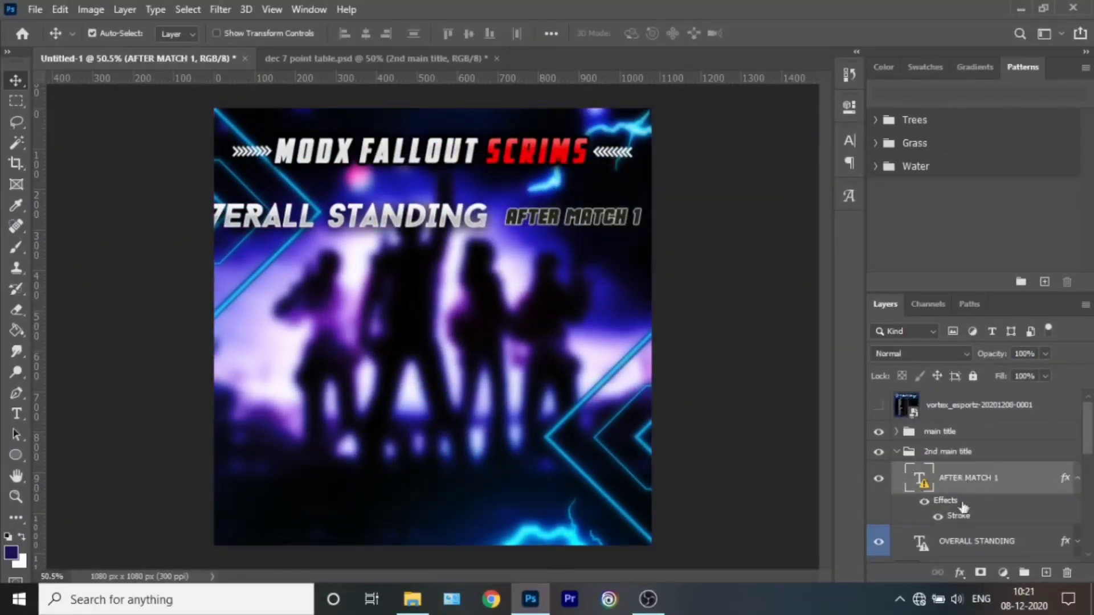
{"action": "key", "text": "t"}
{"action": "left_click", "coordinate": [197, 33]}
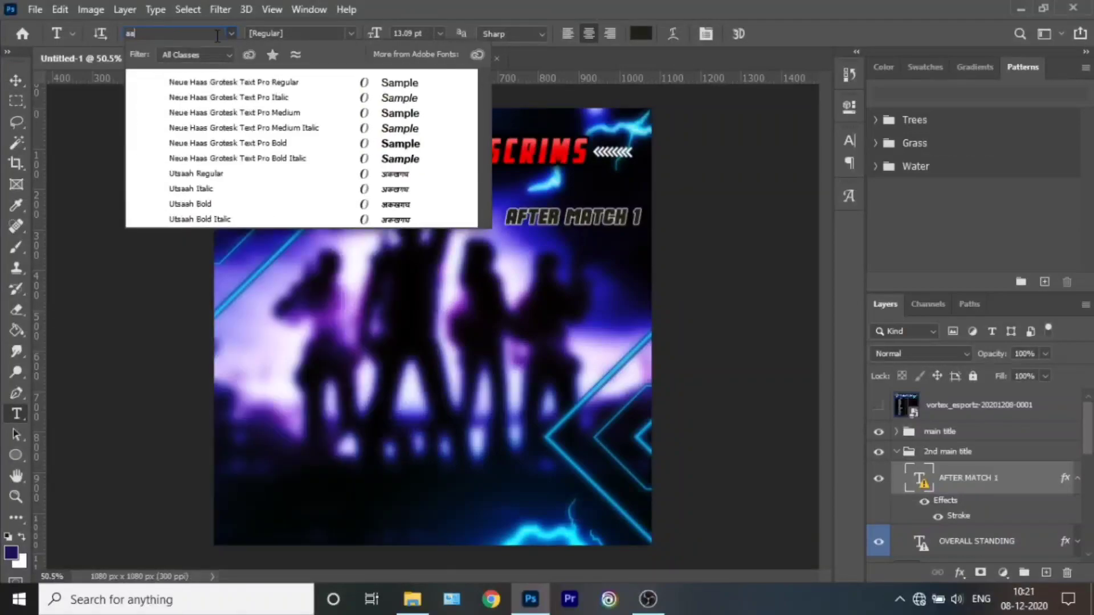
{"action": "type", "text": "amer"}
{"action": "key", "text": "Return"}
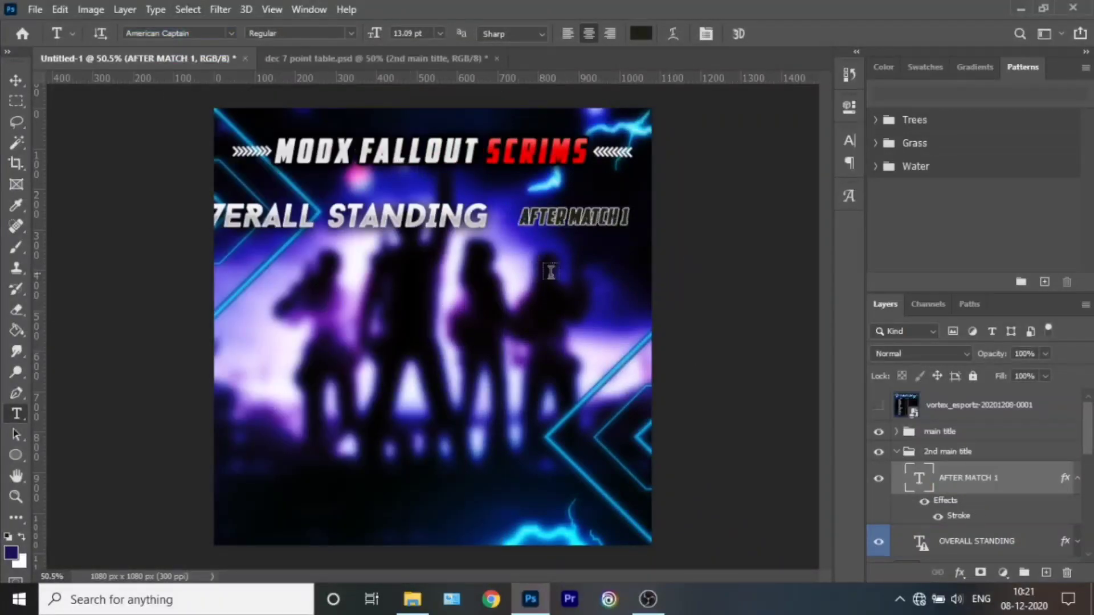
Replace the AFTER MATCH 1 text with placeholder text and try the Bebas font.
{"action": "key", "text": "Return"}
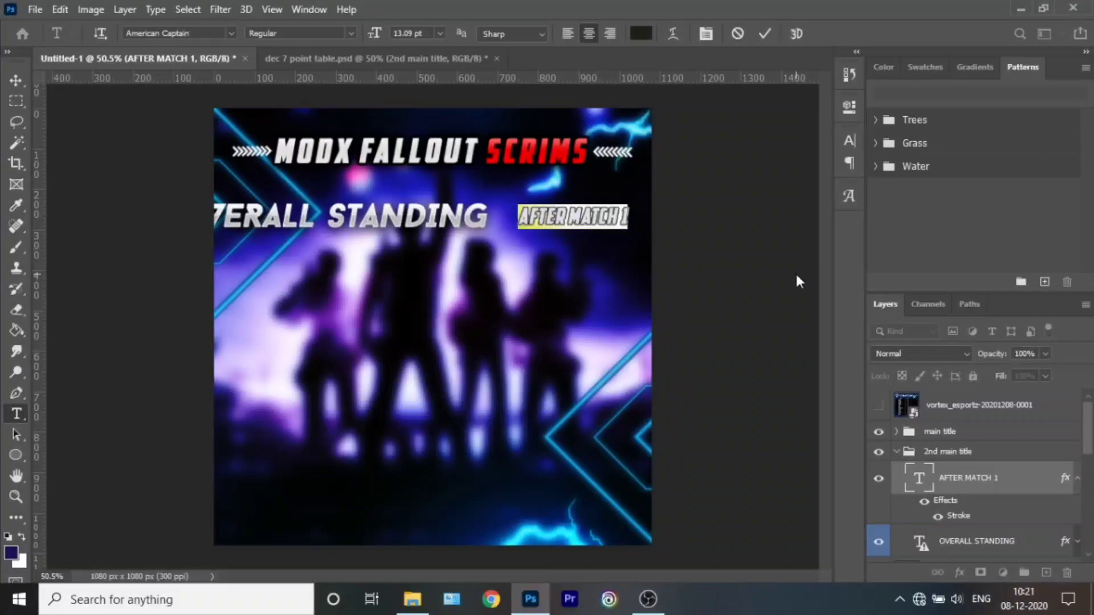
{"action": "type", "text": "MODXE"}
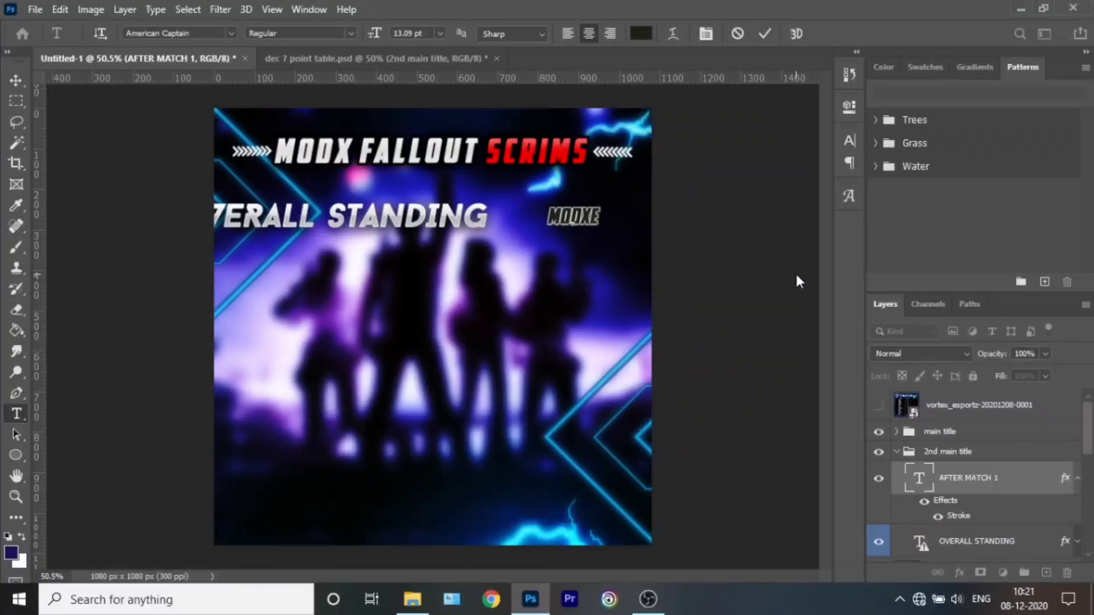
{"action": "key", "text": "BackSpace"}
{"action": "key", "text": "BackSpace"}
{"action": "key", "text": "BackSpace"}
{"action": "left_click", "coordinate": [764, 33]}
{"action": "left_click", "coordinate": [231, 33]}
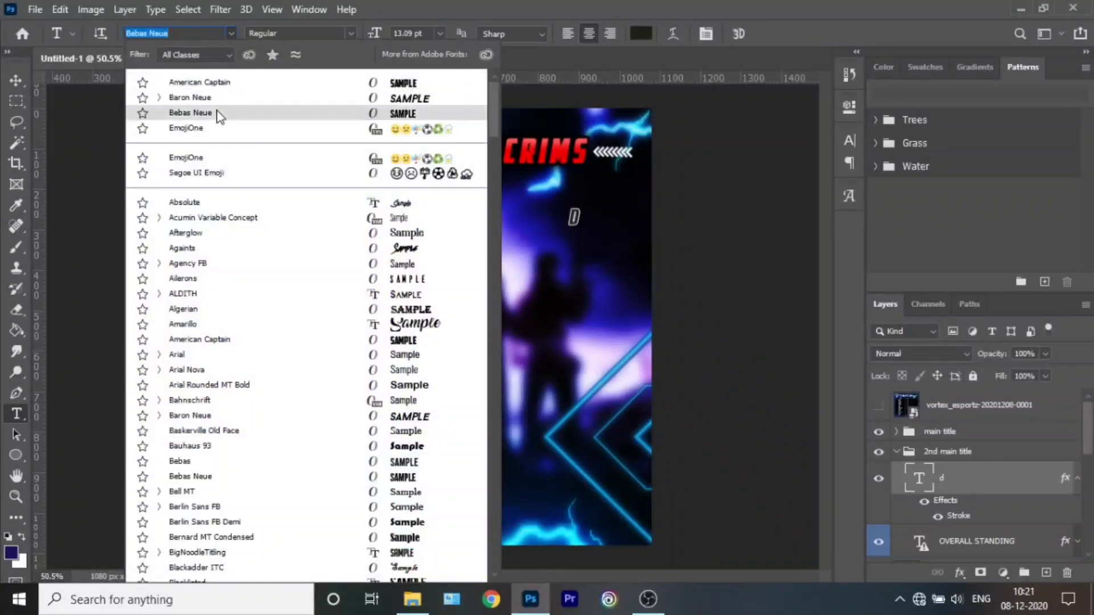
{"action": "scroll", "coordinate": [216, 223], "scroll_direction": "down", "scroll_amount": 1}
{"action": "scroll", "coordinate": [203, 379], "scroll_direction": "down", "scroll_amount": 2}
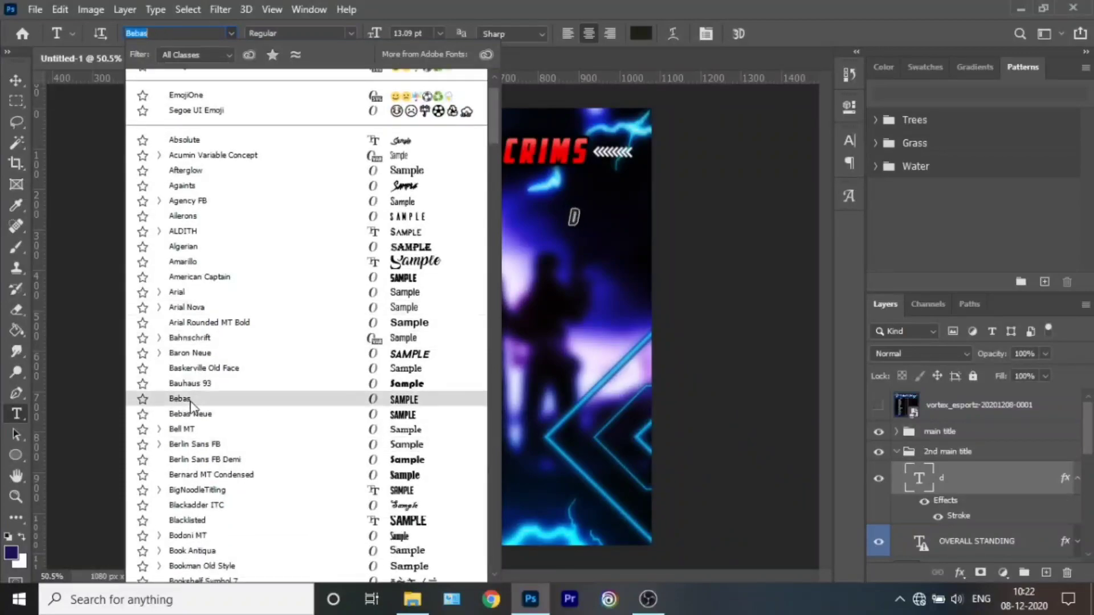
{"action": "left_click", "coordinate": [194, 391]}
{"action": "key", "text": "ctrl+s"}
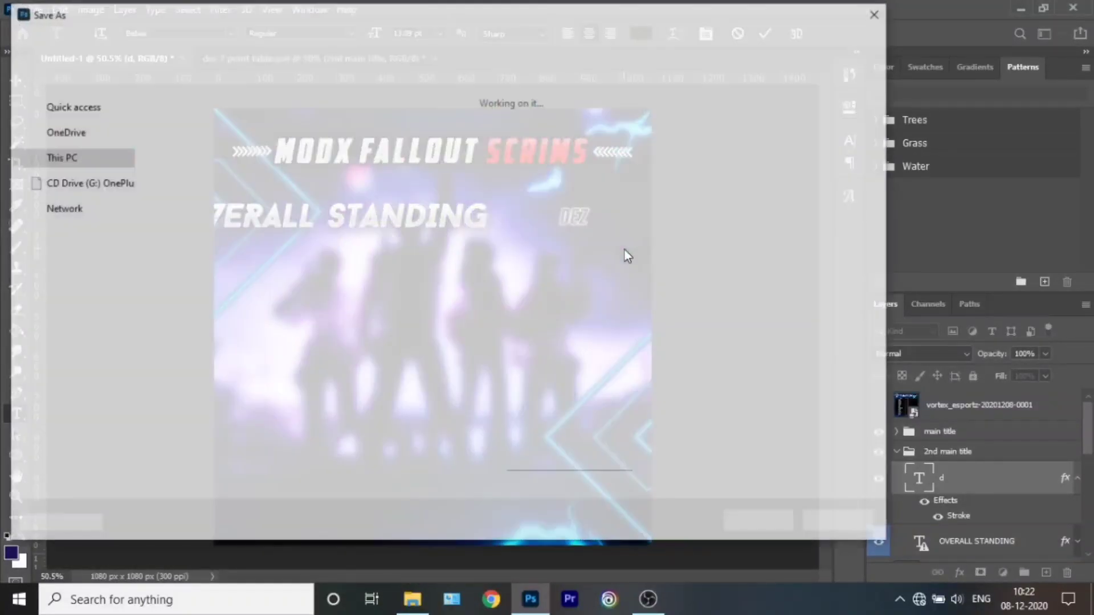
{"action": "key", "text": "Escape"}
{"action": "type", "text": "s"}
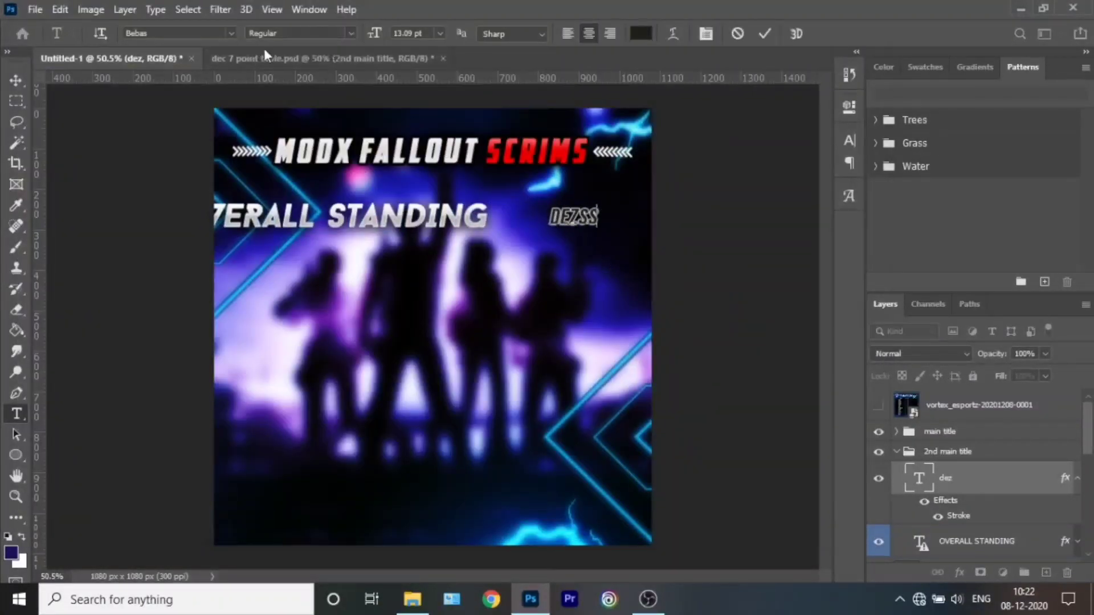
{"action": "left_click", "coordinate": [764, 33]}
Set the label font to Burbank Big Condensed Black.
{"action": "left_click", "coordinate": [231, 33]}
{"action": "scroll", "coordinate": [340, 512], "scroll_direction": "down", "scroll_amount": 2}
{"action": "scroll", "coordinate": [339, 512], "scroll_direction": "down", "scroll_amount": 2}
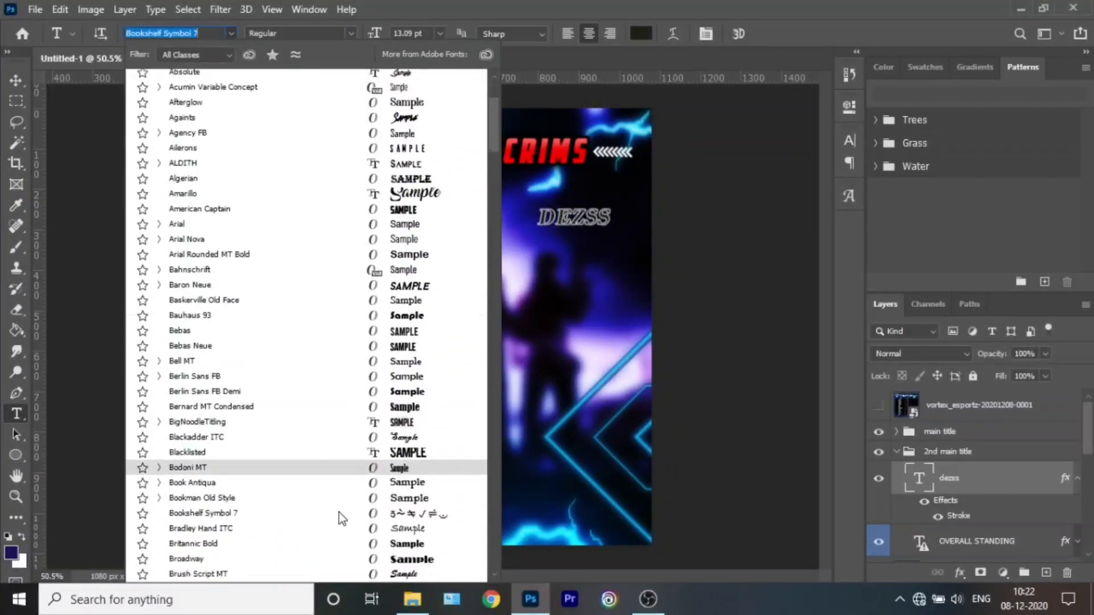
{"action": "scroll", "coordinate": [339, 512], "scroll_direction": "down", "scroll_amount": 2}
{"action": "scroll", "coordinate": [343, 515], "scroll_direction": "down", "scroll_amount": 3}
{"action": "scroll", "coordinate": [343, 516], "scroll_direction": "down", "scroll_amount": 2}
{"action": "scroll", "coordinate": [371, 502], "scroll_direction": "down", "scroll_amount": 2}
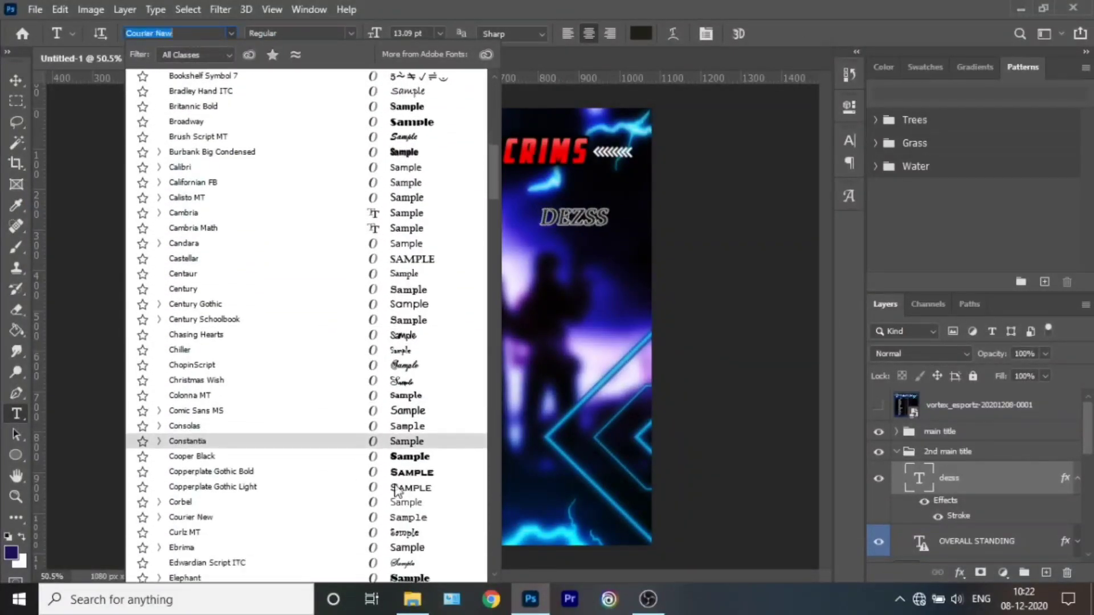
{"action": "scroll", "coordinate": [276, 521], "scroll_direction": "down", "scroll_amount": 3}
{"action": "scroll", "coordinate": [276, 522], "scroll_direction": "down", "scroll_amount": 2}
{"action": "scroll", "coordinate": [276, 524], "scroll_direction": "down", "scroll_amount": 3}
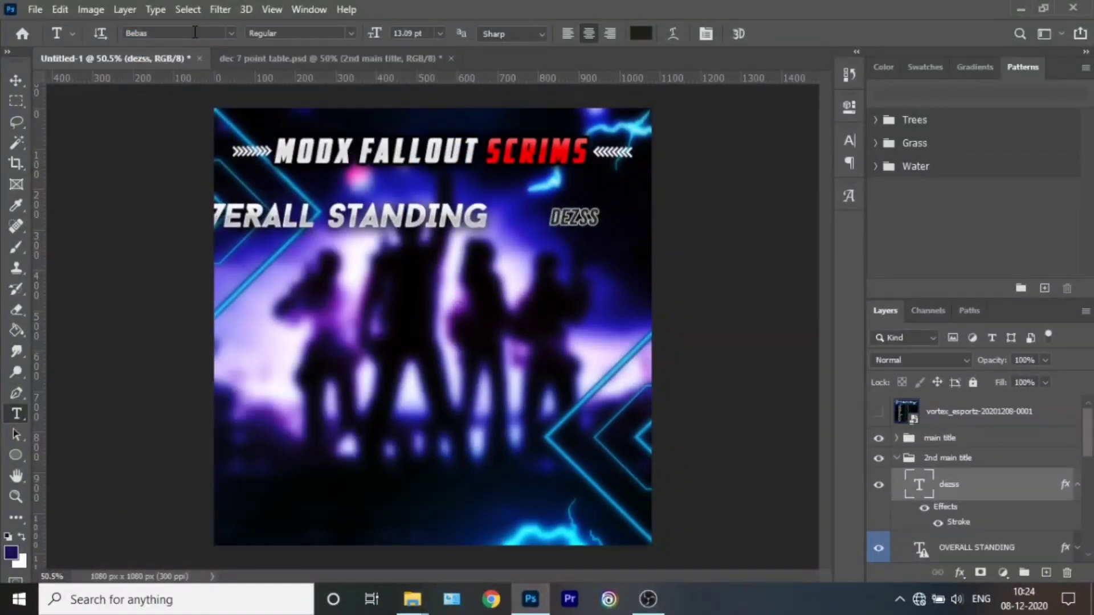
{"action": "left_click", "coordinate": [194, 33]}
{"action": "scroll", "coordinate": [215, 383], "scroll_direction": "down", "scroll_amount": 3}
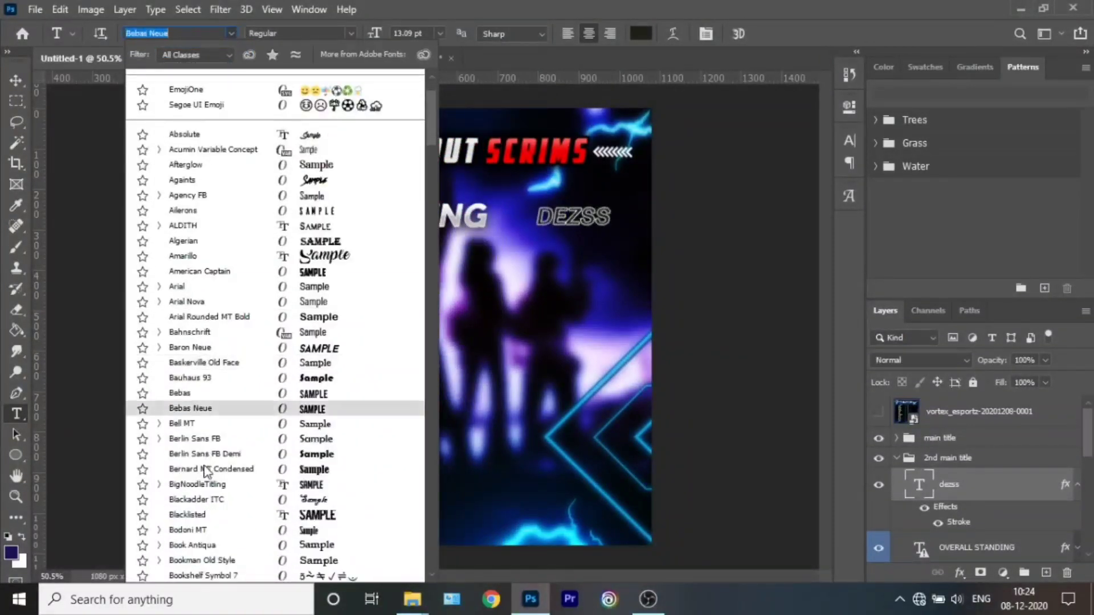
{"action": "scroll", "coordinate": [200, 501], "scroll_direction": "down", "scroll_amount": 2}
{"action": "scroll", "coordinate": [197, 489], "scroll_direction": "down", "scroll_amount": 1}
{"action": "left_click", "coordinate": [220, 512]}
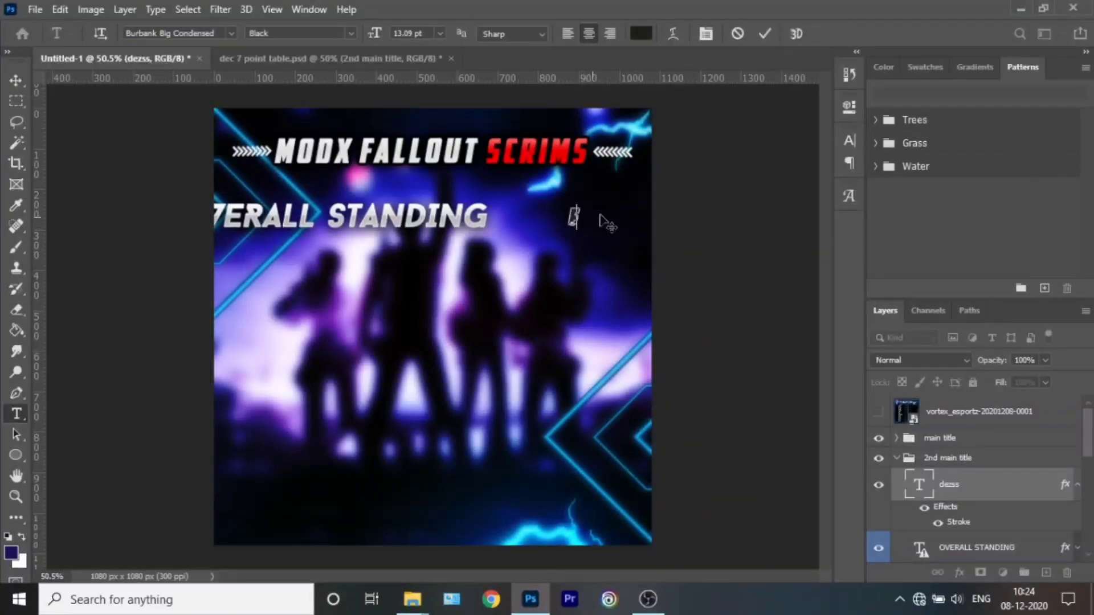
{"action": "left_click", "coordinate": [476, 153]}
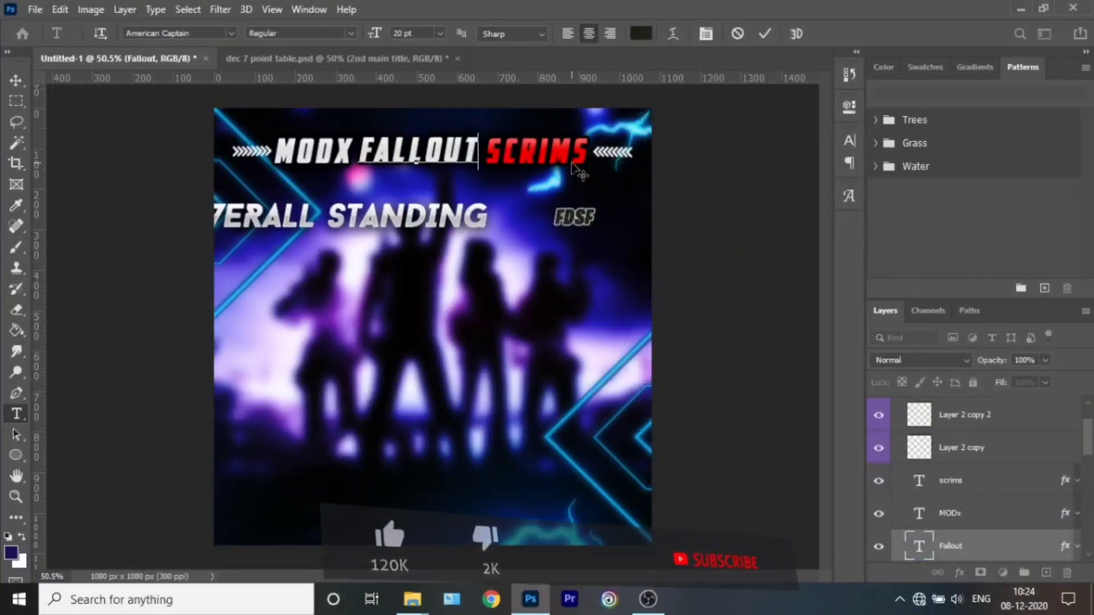
Add 'ELITE' to the Fallout title, hide the MODx layer, and nudge the title left.
{"action": "type", "text": "e"}
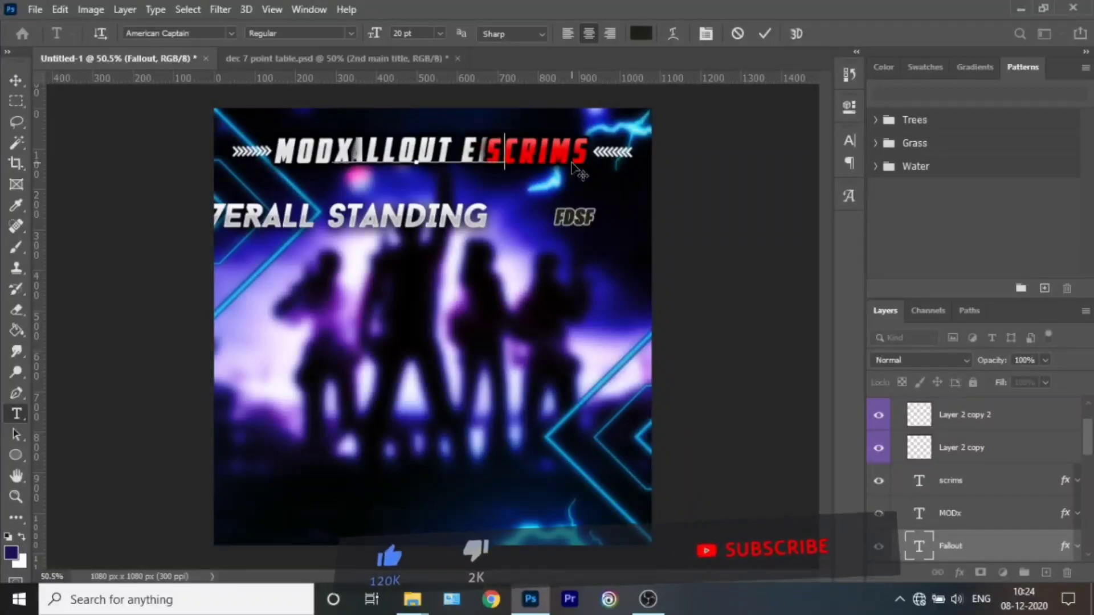
{"action": "type", "text": "lite"}
{"action": "left_click", "coordinate": [314, 154]}
{"action": "left_click", "coordinate": [959, 546]}
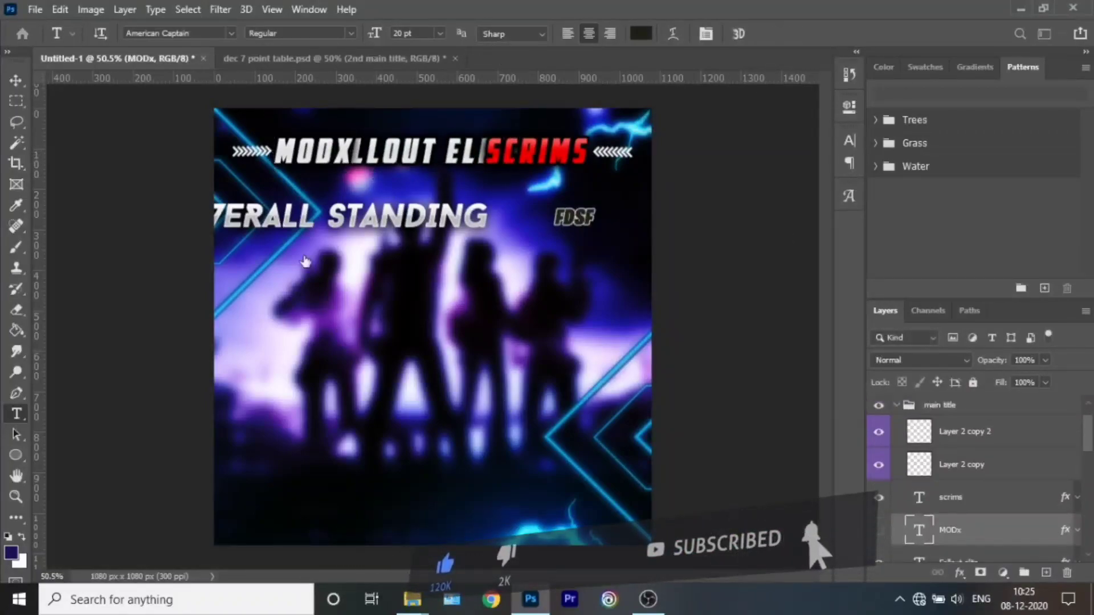
{"action": "left_click", "coordinate": [879, 513]}
{"action": "scroll", "coordinate": [990, 501], "scroll_direction": "down", "scroll_amount": 1}
{"action": "key", "text": "v"}
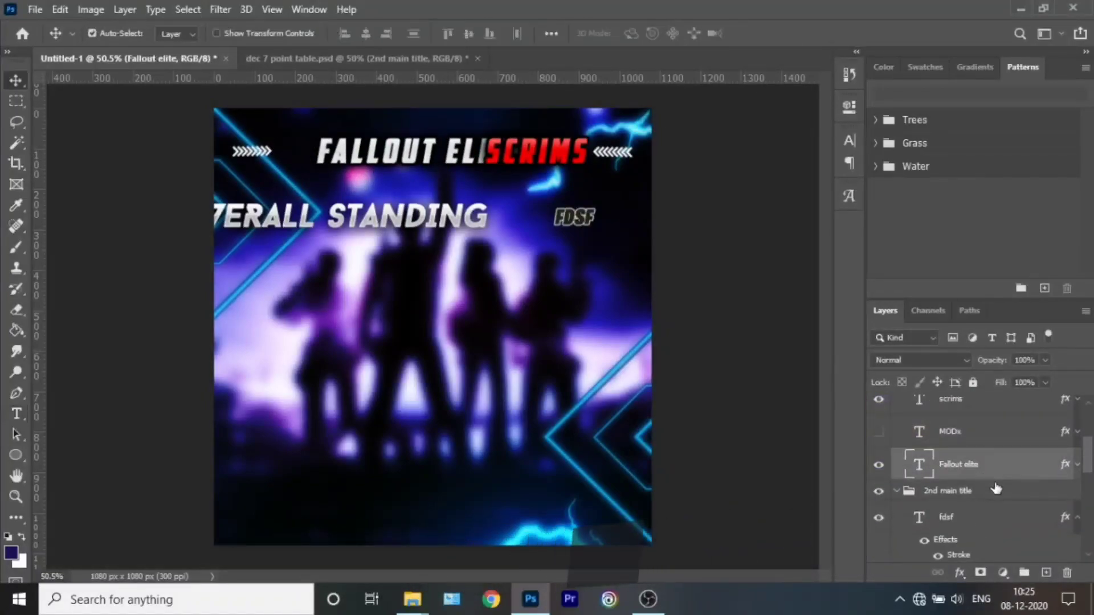
{"action": "key", "text": "shift+Left"}
{"action": "key", "text": "shift+Left"}
{"action": "key", "text": "shift+Left"}
{"action": "key", "text": "shift+Left"}
{"action": "key", "text": "shift+Left"}
{"action": "key", "text": "shift+Left"}
{"action": "key", "text": "shift+Left"}
{"action": "key", "text": "shift+Left"}
{"action": "key", "text": "shift+Left"}
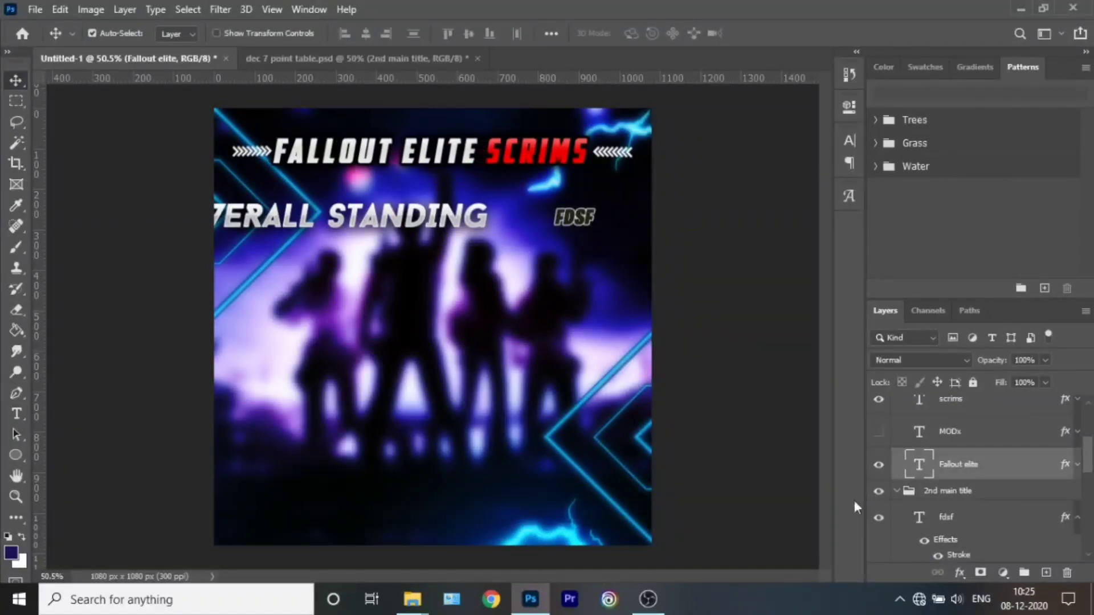
Retype the title as 'MODX FALLOUT ELITE', shift it right, and delete the old MODx layer.
{"action": "double_click", "coordinate": [306, 155]}
{"action": "type", "text": "MODX"}
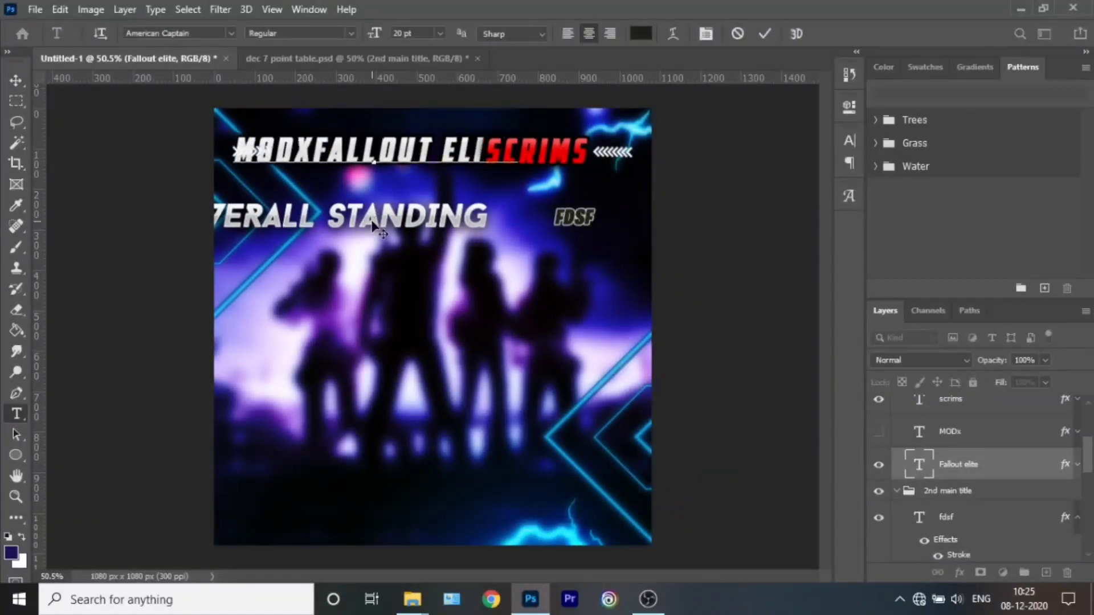
{"action": "left_click", "coordinate": [764, 34]}
{"action": "key", "text": "v"}
{"action": "left_click_drag", "start_coordinate": [341, 157], "coordinate": [533, 185]}
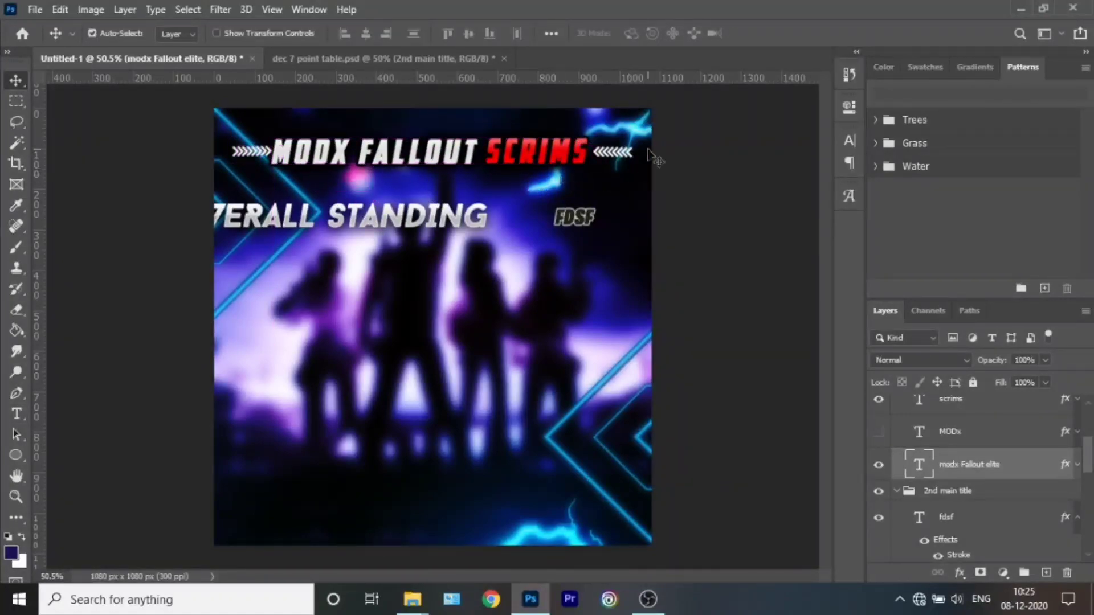
{"action": "left_click_drag", "start_coordinate": [893, 435], "coordinate": [1067, 573]}
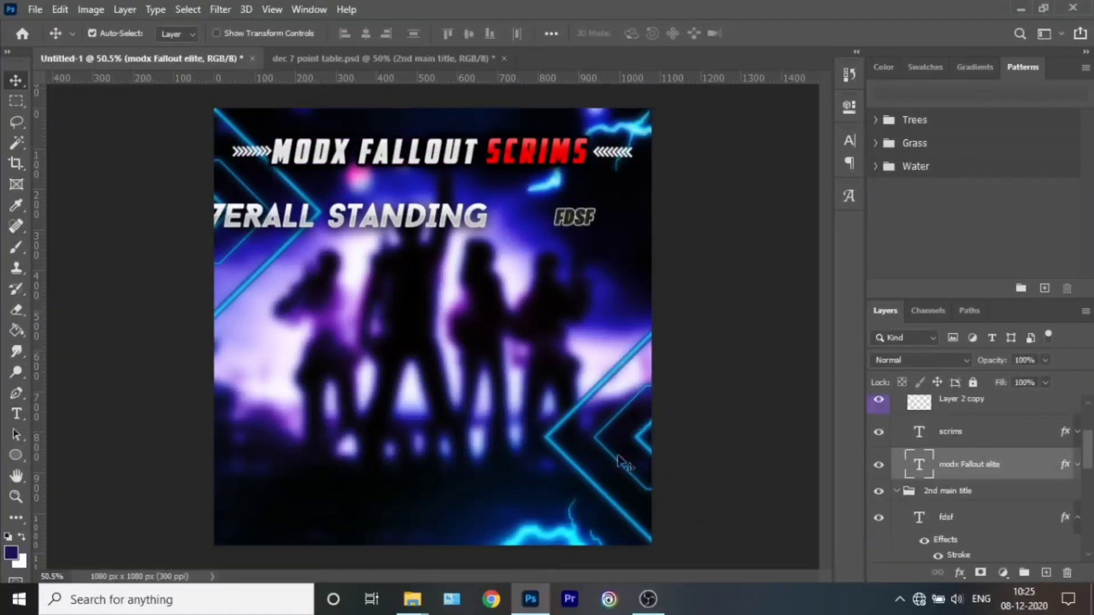
Set SCRIMS beside ELITE, scale the header to about 84%, and duplicate Layer 2 copy.
{"action": "left_click", "coordinate": [946, 432]}
{"action": "mouse_move", "coordinate": [593, 153]}
{"action": "left_mouse_down"}
{"action": "mouse_move", "coordinate": [673, 155]}
{"action": "mouse_move", "coordinate": [603, 157]}
{"action": "mouse_move", "coordinate": [587, 171]}
{"action": "left_mouse_up"}
{"action": "left_click", "coordinate": [968, 465], "text": "ctrl"}
{"action": "key", "text": "ctrl+t"}
{"action": "key", "text": "Return"}
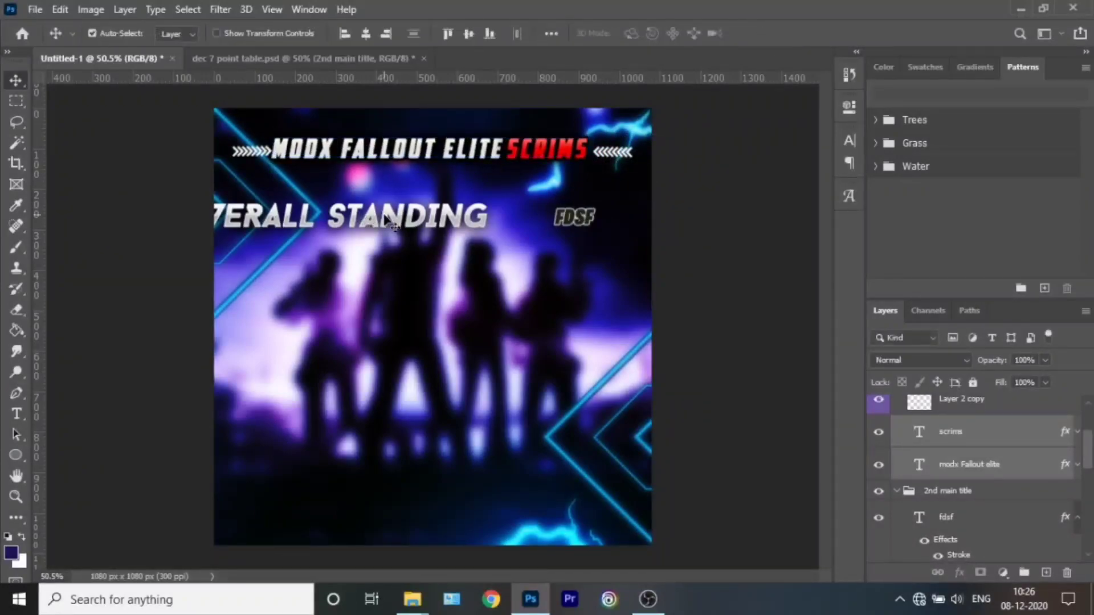
{"action": "left_click_drag", "start_coordinate": [405, 162], "coordinate": [403, 154]}
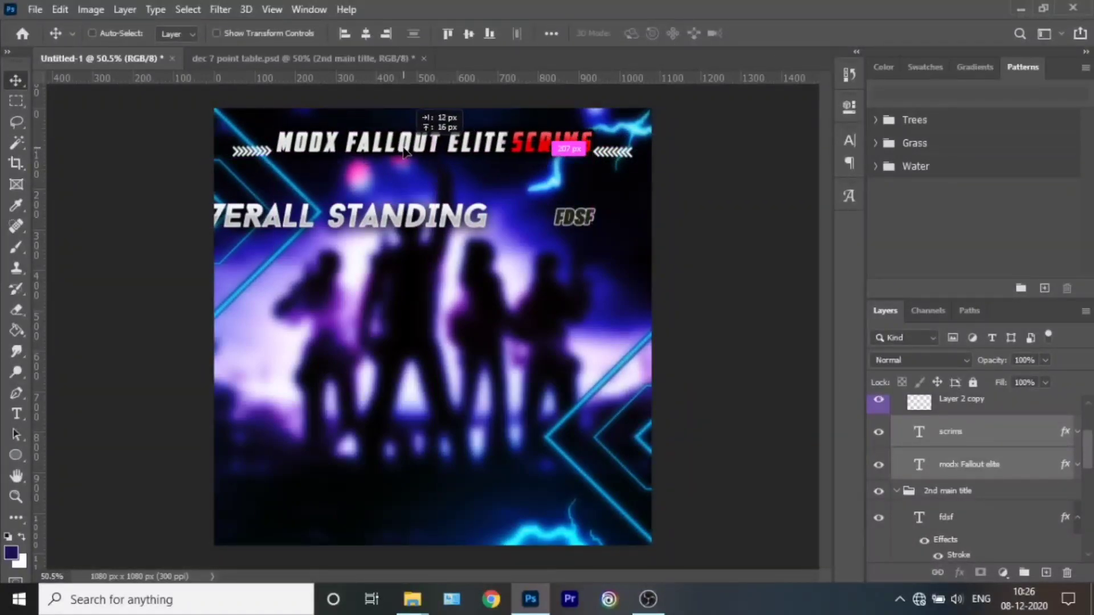
{"action": "left_click", "coordinate": [999, 410]}
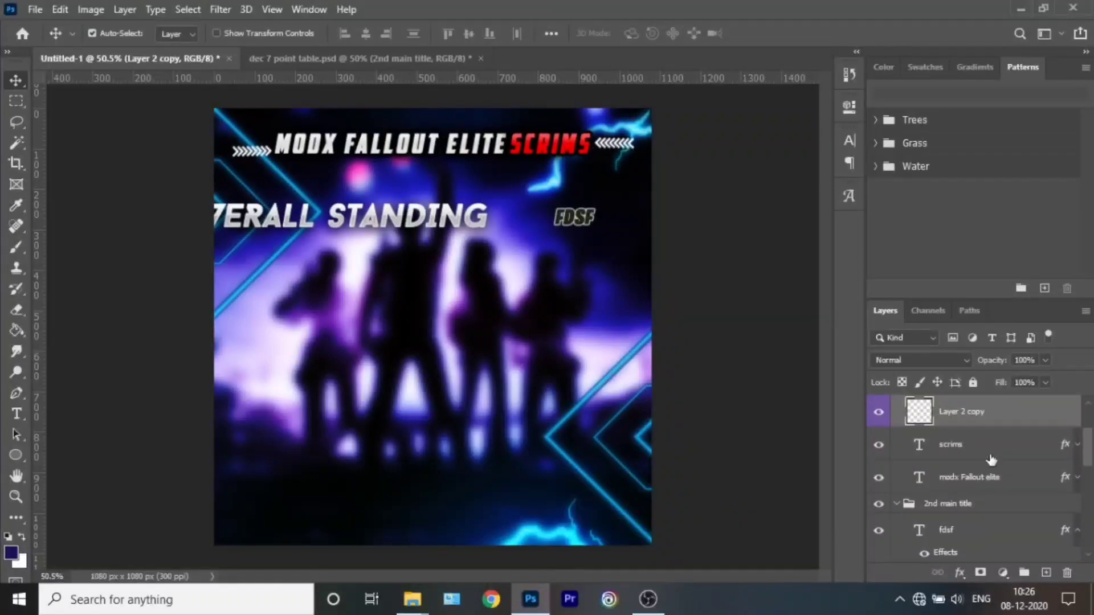
{"action": "key", "text": "ctrl+j"}
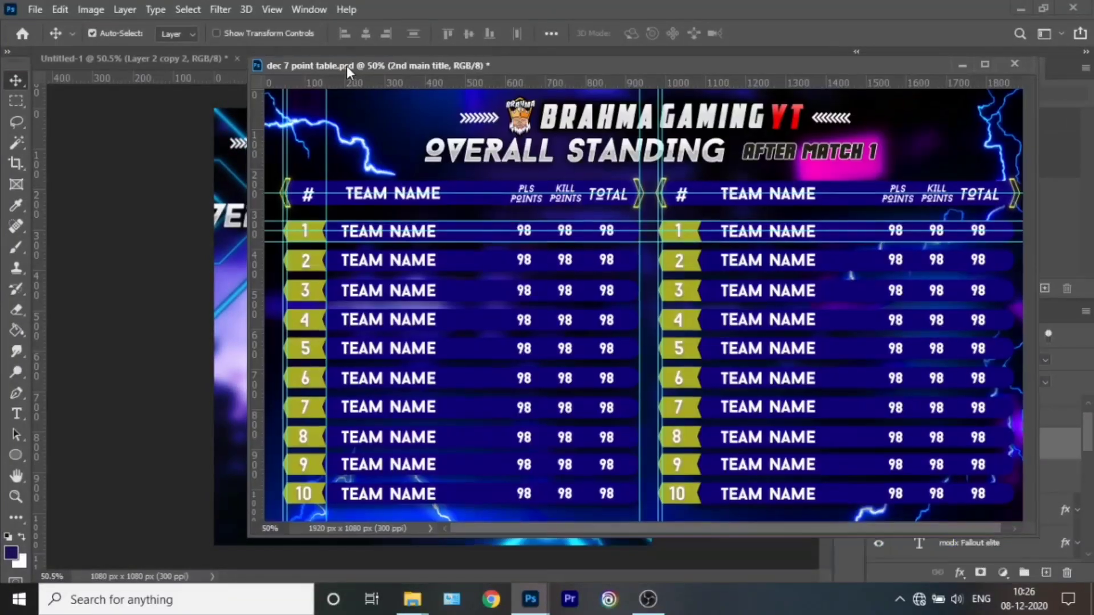
Copy the layer into the dec 7 point table document, then add a horizontal guide along the poster header.
{"action": "left_click_drag", "start_coordinate": [263, 145], "coordinate": [342, 228]}
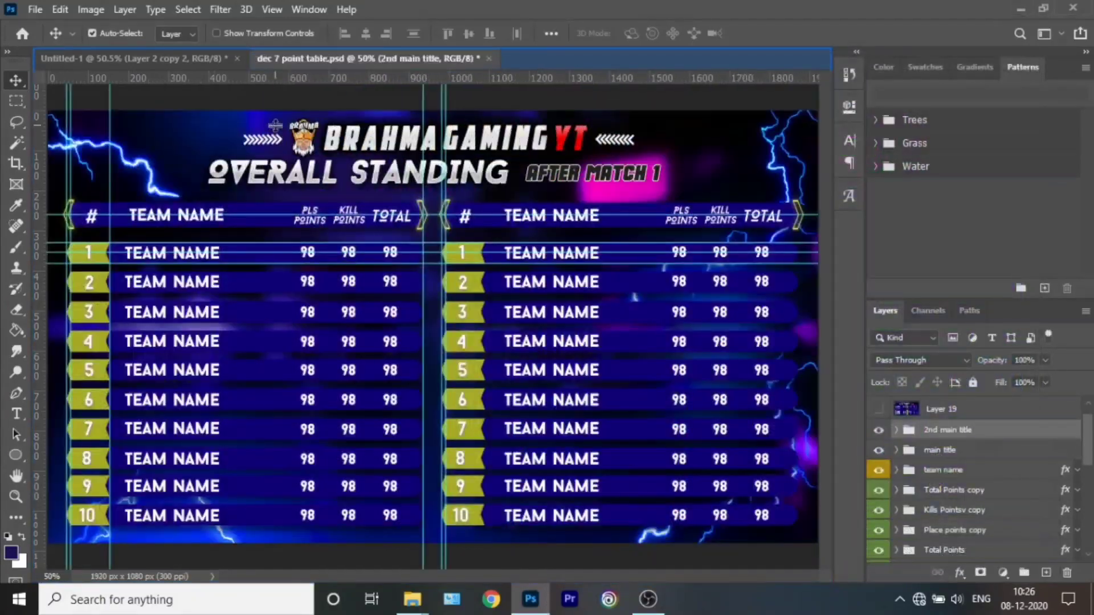
{"action": "left_click", "coordinate": [211, 59]}
{"action": "left_click_drag", "start_coordinate": [278, 78], "coordinate": [278, 143]}
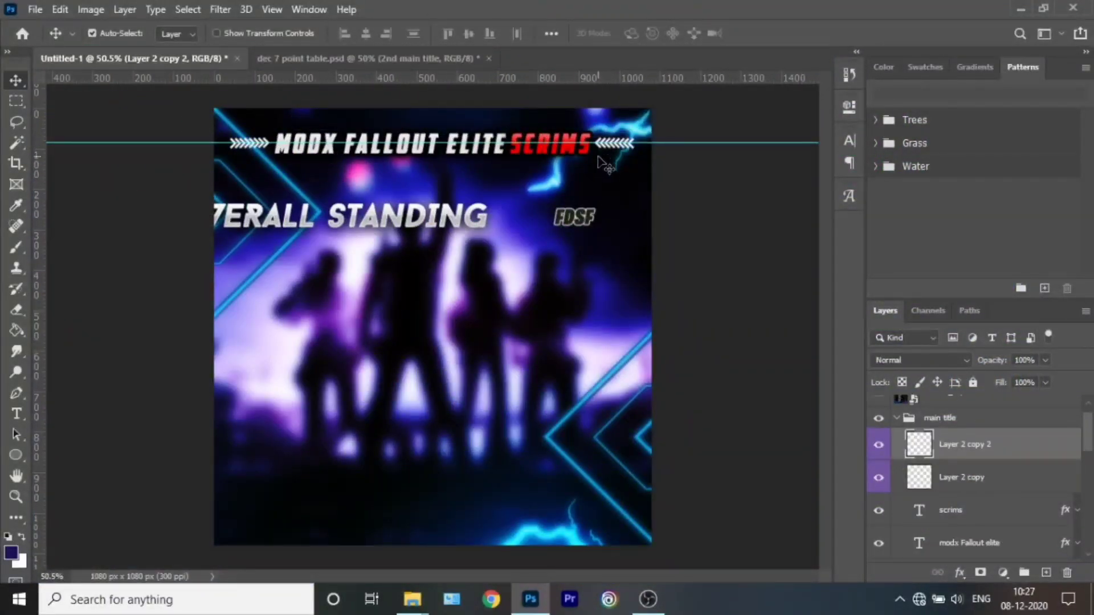
{"action": "scroll", "coordinate": [598, 163], "scroll_direction": "up", "scroll_amount": 5}
{"action": "left_click", "coordinate": [640, 242]}
{"action": "left_click_drag", "start_coordinate": [536, 576], "coordinate": [487, 581]}
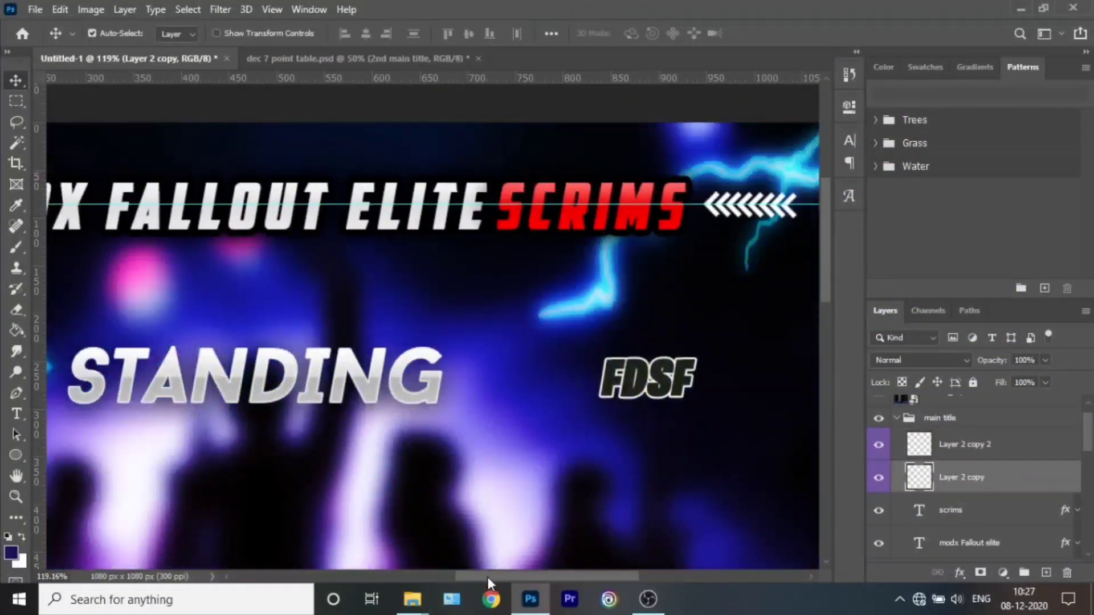
{"action": "scroll", "coordinate": [484, 346], "scroll_direction": "down", "scroll_amount": 5}
{"action": "left_click", "coordinate": [571, 224]}
{"action": "left_click", "coordinate": [944, 490]}
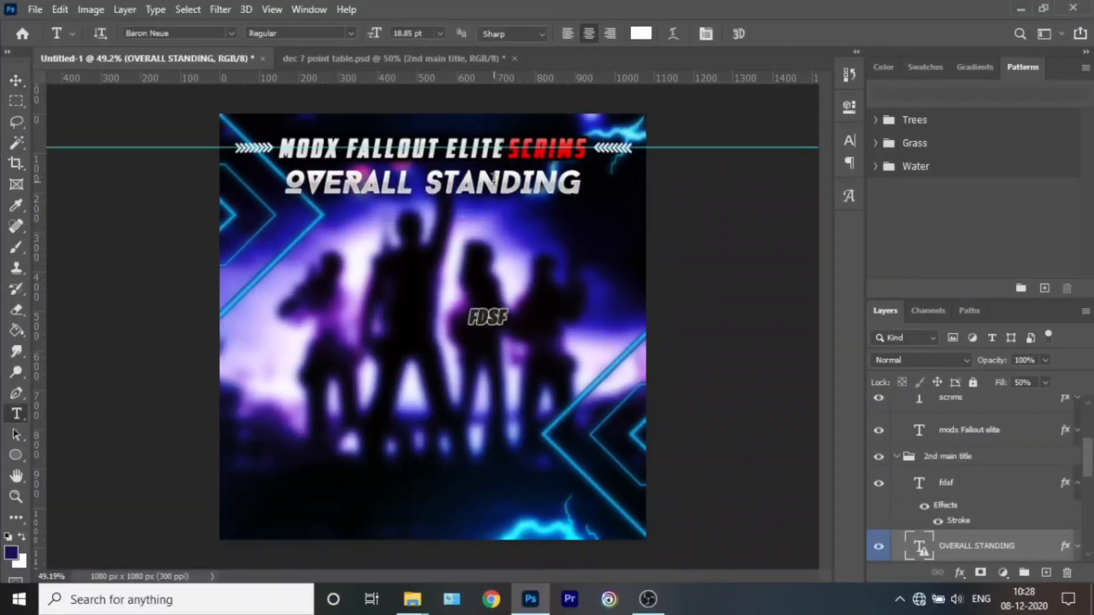
Replace the OVERALL STANDING subtitle text with WEEK-1 DAY-1.
{"action": "triple_click", "coordinate": [493, 178]}
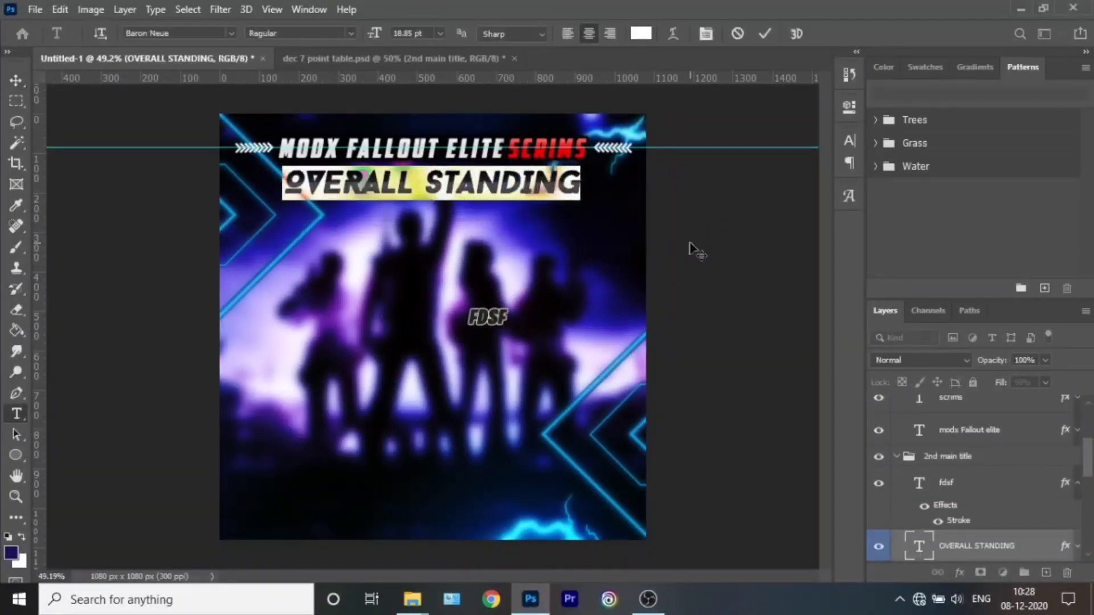
{"action": "type", "text": "WEEK 1 D"}
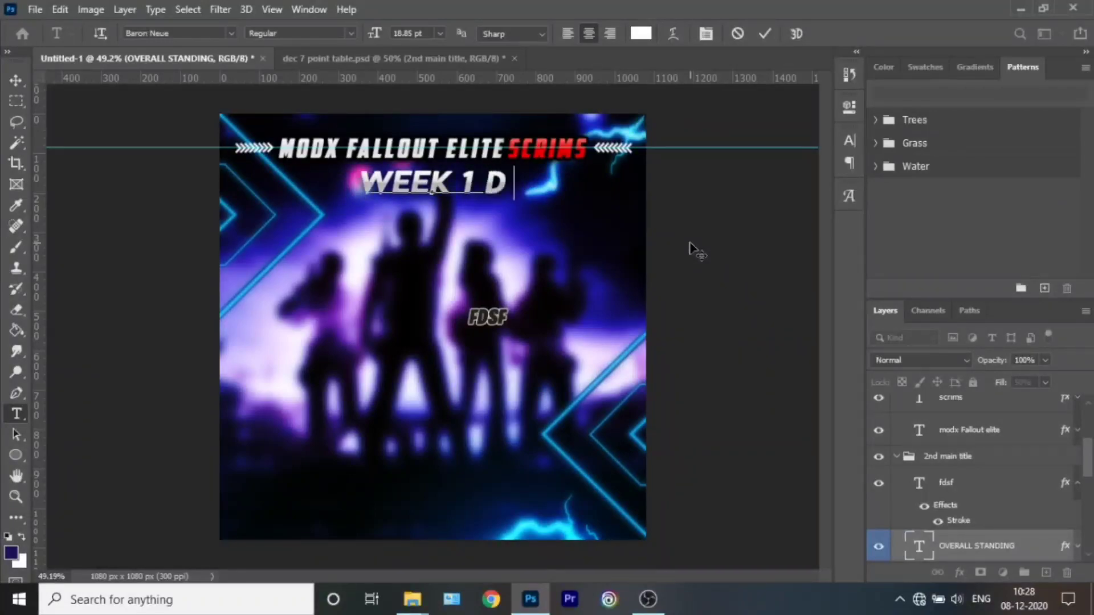
{"action": "type", "text": " 1"}
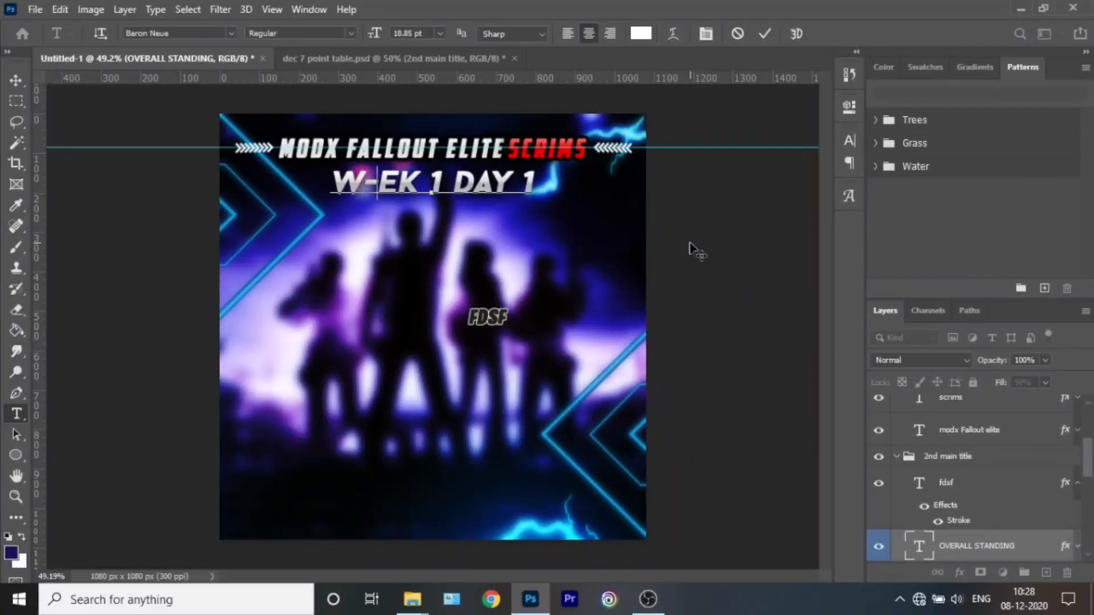
{"action": "key", "text": "BackSpace"}
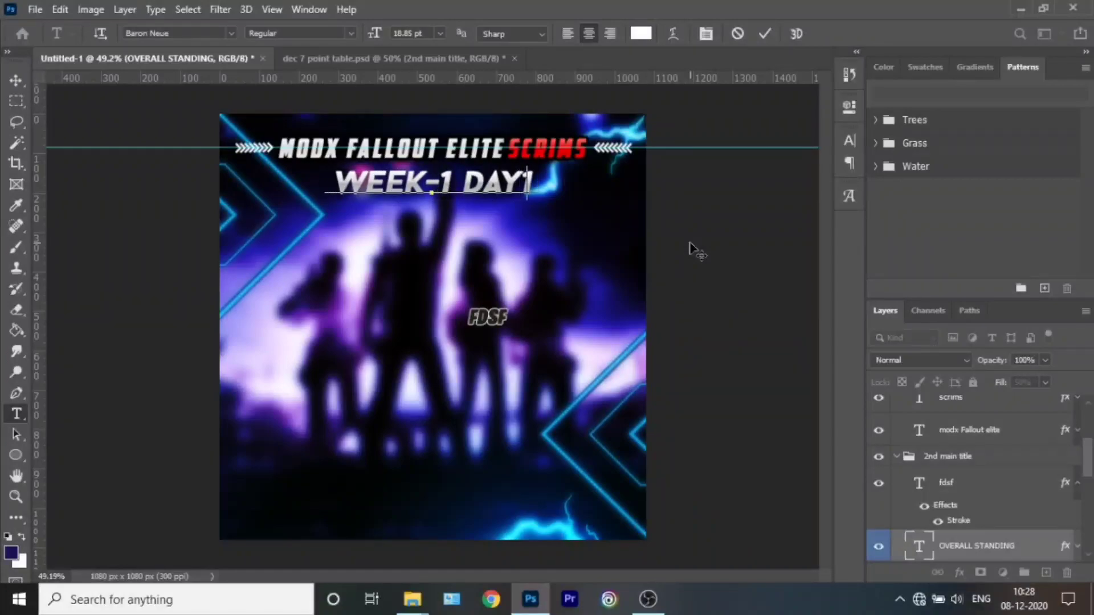
{"action": "type", "text": "-"}
{"action": "left_click", "coordinate": [765, 33]}
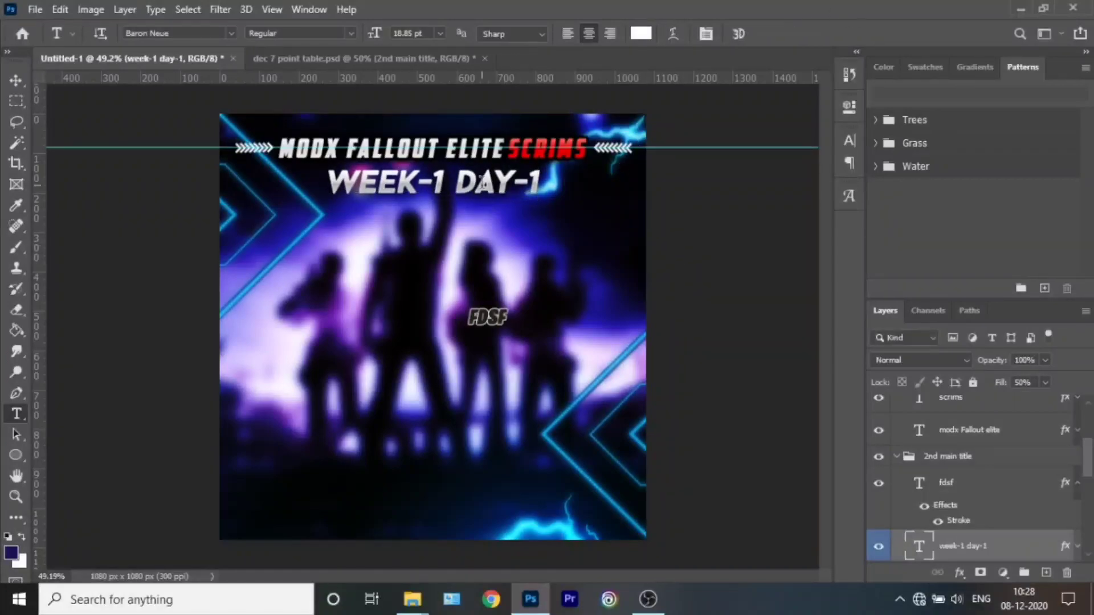
Shift the WEEK-1 DAY-1 line left and scale it down to about 76%.
{"action": "key", "text": "v"}
{"action": "left_click_drag", "start_coordinate": [468, 191], "coordinate": [436, 191]}
{"action": "key", "text": "ctrl+t"}
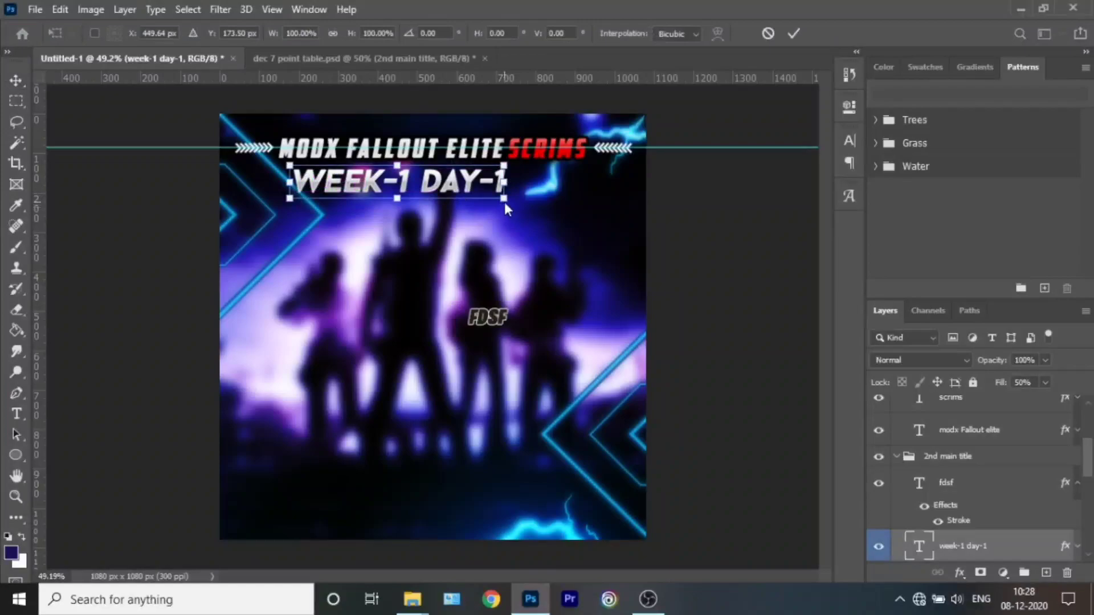
{"action": "mouse_move", "coordinate": [504, 198]}
{"action": "left_mouse_down"}
{"action": "mouse_move", "coordinate": [413, 181]}
{"action": "mouse_move", "coordinate": [435, 181]}
{"action": "left_mouse_up"}
{"action": "left_click", "coordinate": [794, 33]}
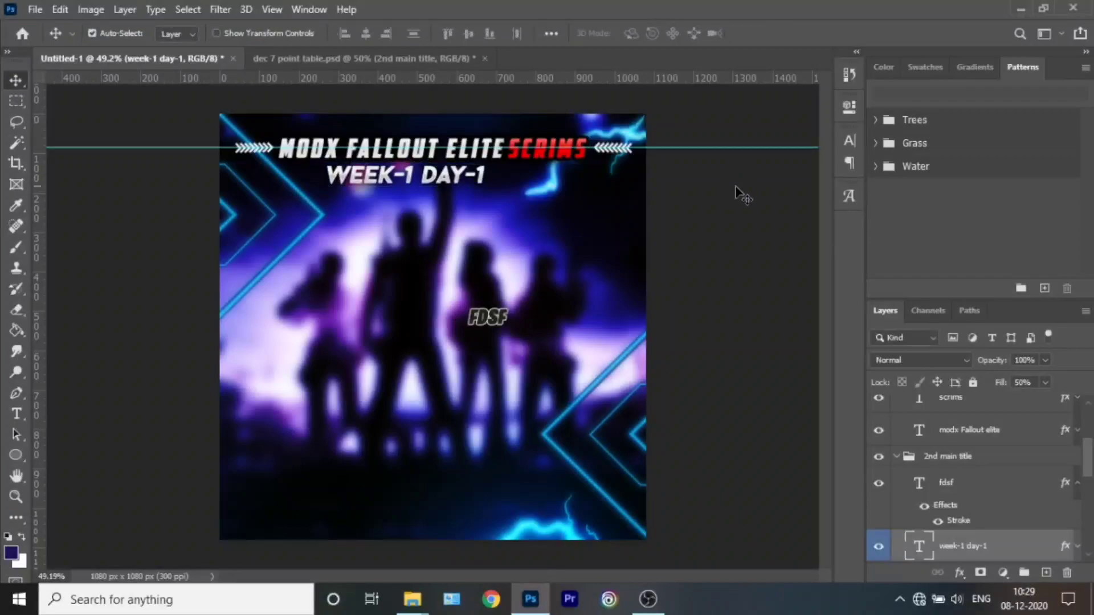
Change the FDSF placeholder to MATCH and position it right after WEEK-1 DAY-1.
{"action": "double_click", "coordinate": [510, 316]}
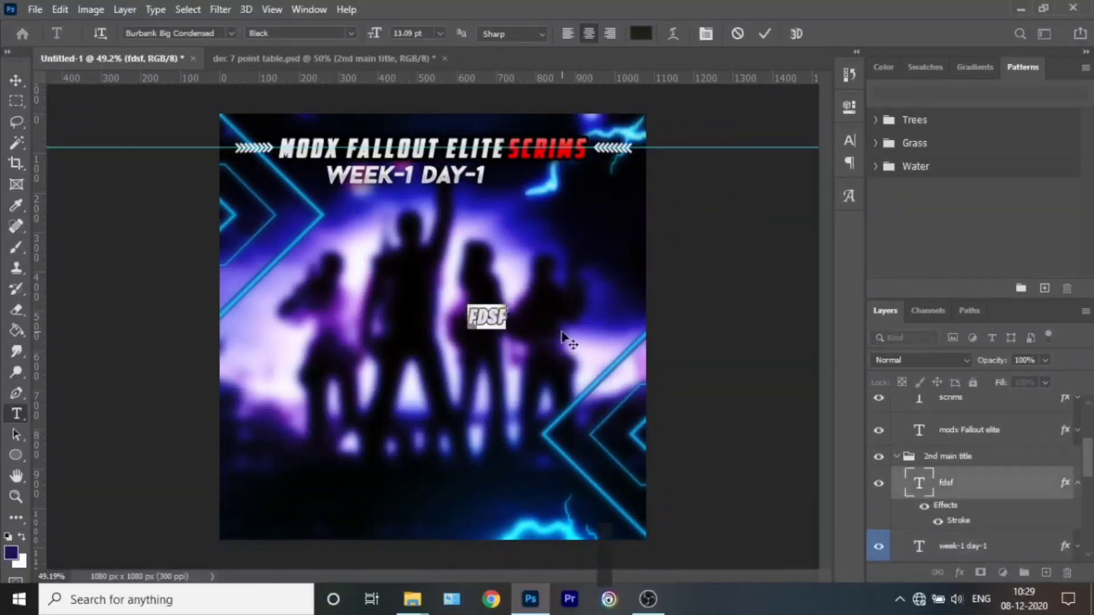
{"action": "type", "text": "MATCH"}
{"action": "left_click", "coordinate": [771, 36]}
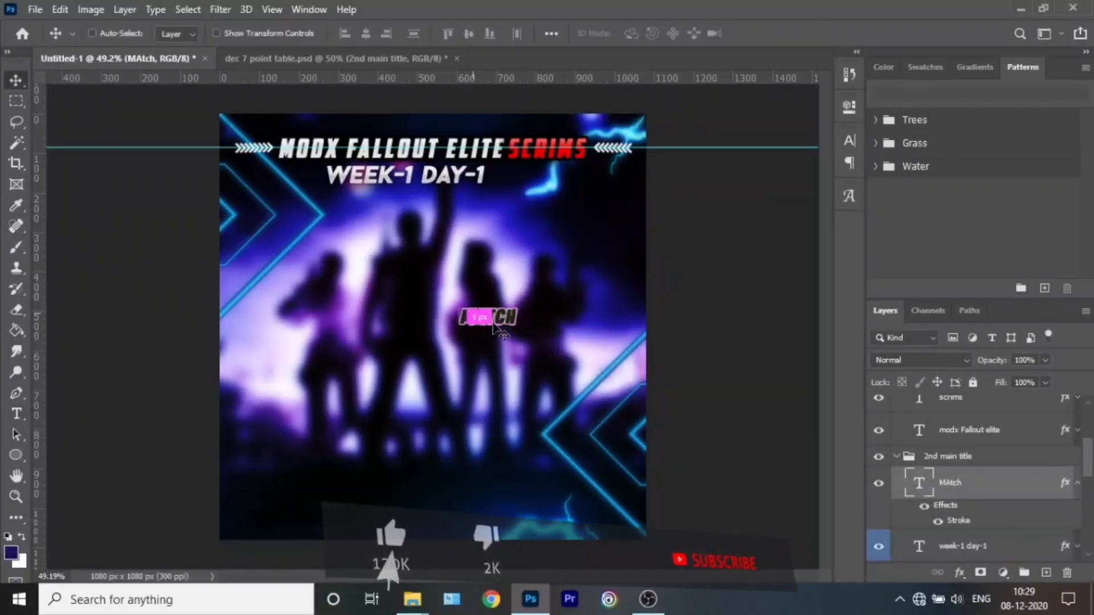
{"action": "left_click_drag", "start_coordinate": [495, 329], "coordinate": [528, 187]}
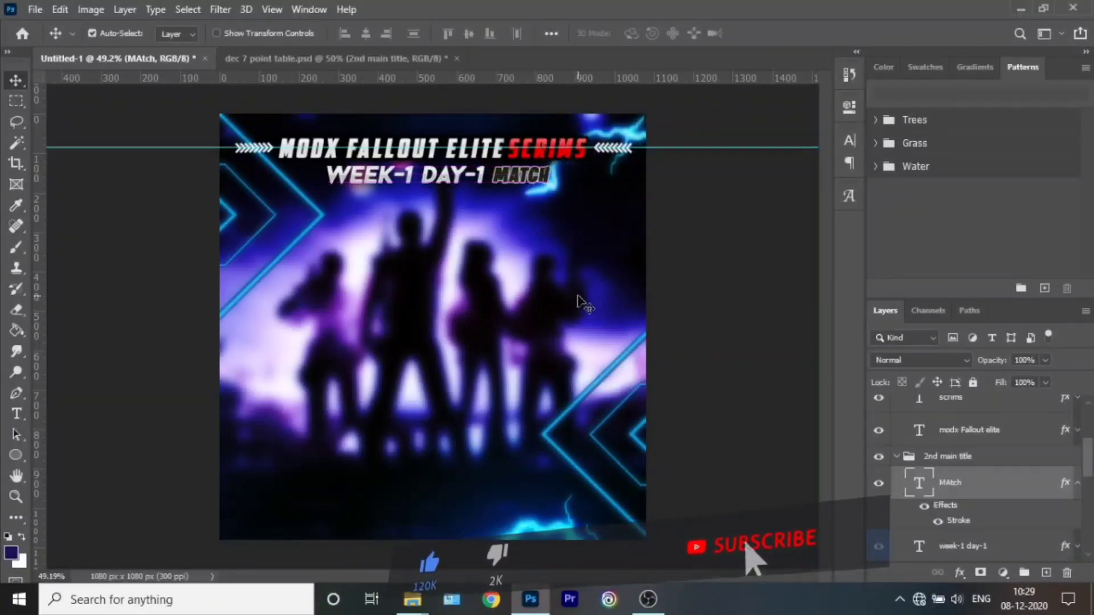
{"action": "left_click_drag", "start_coordinate": [459, 216], "coordinate": [447, 220]}
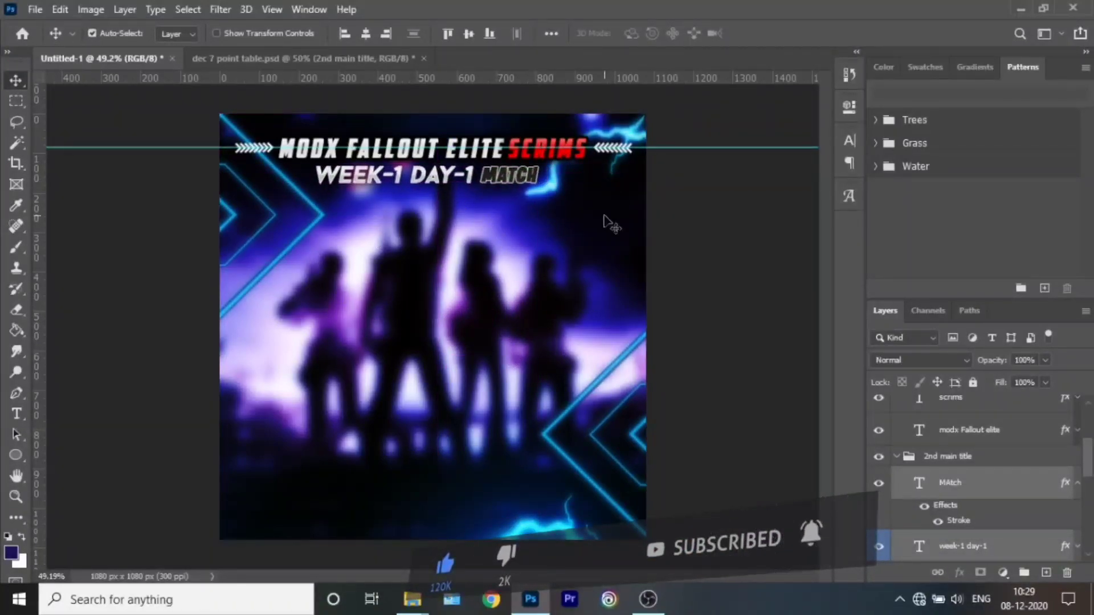
{"action": "key", "text": "shift+Right"}
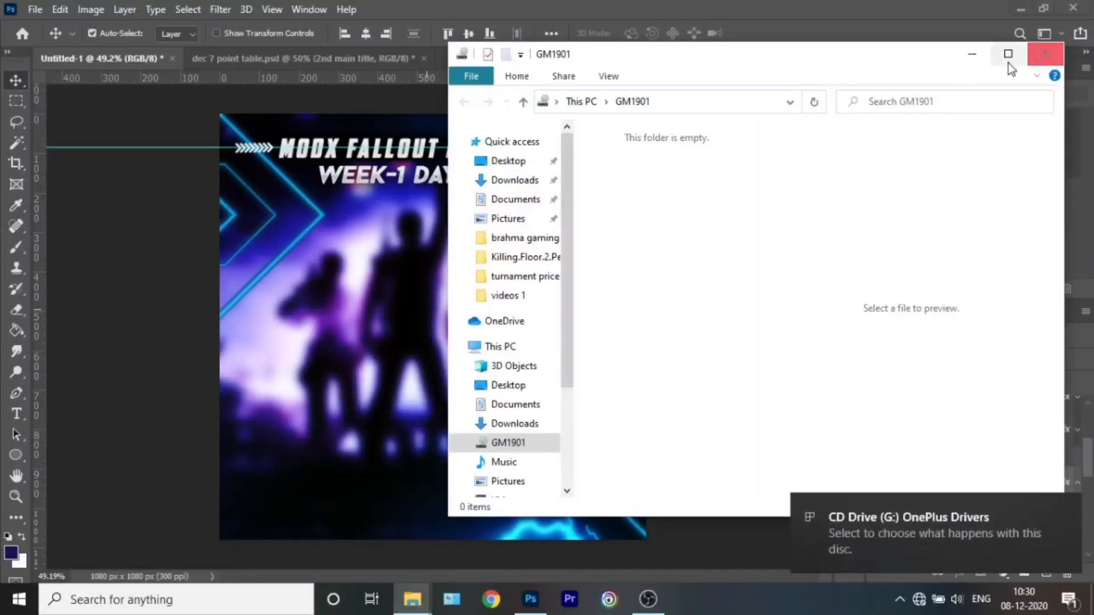
Set the Gradient Map's blue colour stop to #000000 and toggle Layer 1's visibility.
{"action": "left_click", "coordinate": [1065, 51]}
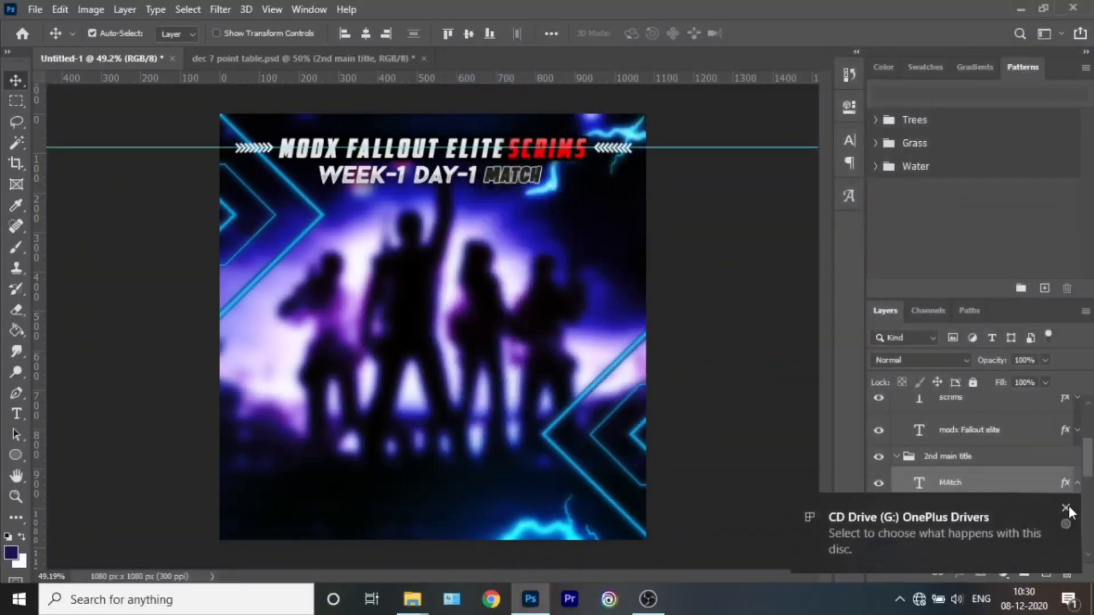
{"action": "scroll", "coordinate": [1067, 507], "scroll_direction": "down", "scroll_amount": 5}
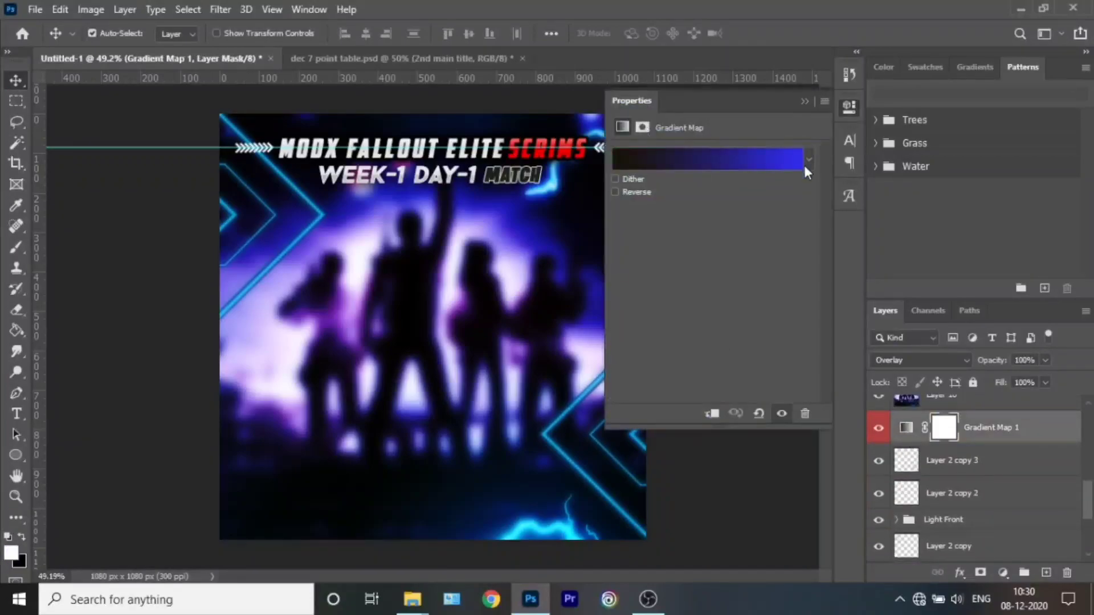
{"action": "left_click", "coordinate": [802, 162]}
{"action": "left_click", "coordinate": [815, 401]}
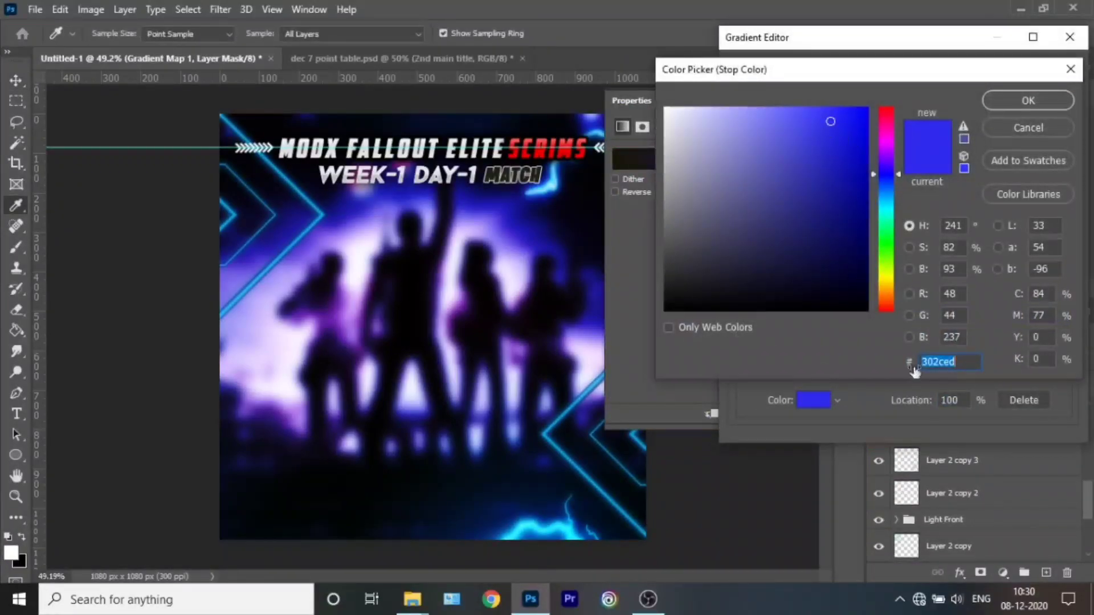
{"action": "type", "text": "000000"}
{"action": "left_click", "coordinate": [1028, 101]}
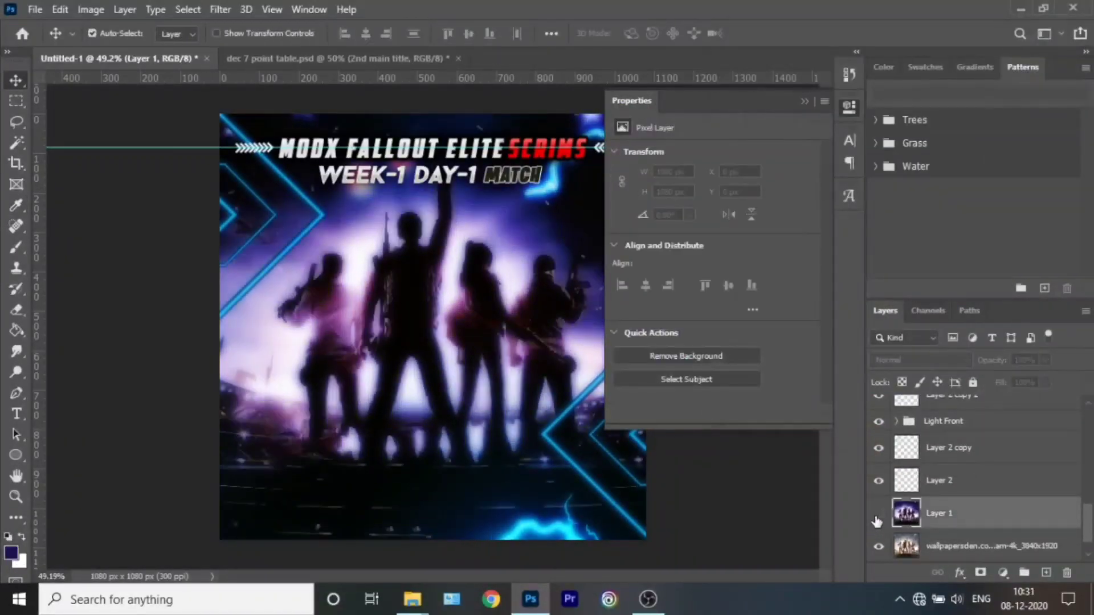
{"action": "left_click", "coordinate": [878, 514]}
{"action": "scroll", "coordinate": [963, 438], "scroll_direction": "up", "scroll_amount": 3}
Add a new layer above Layer 16, fill it black, and move it beneath the neon layers.
{"action": "left_click", "coordinate": [963, 439]}
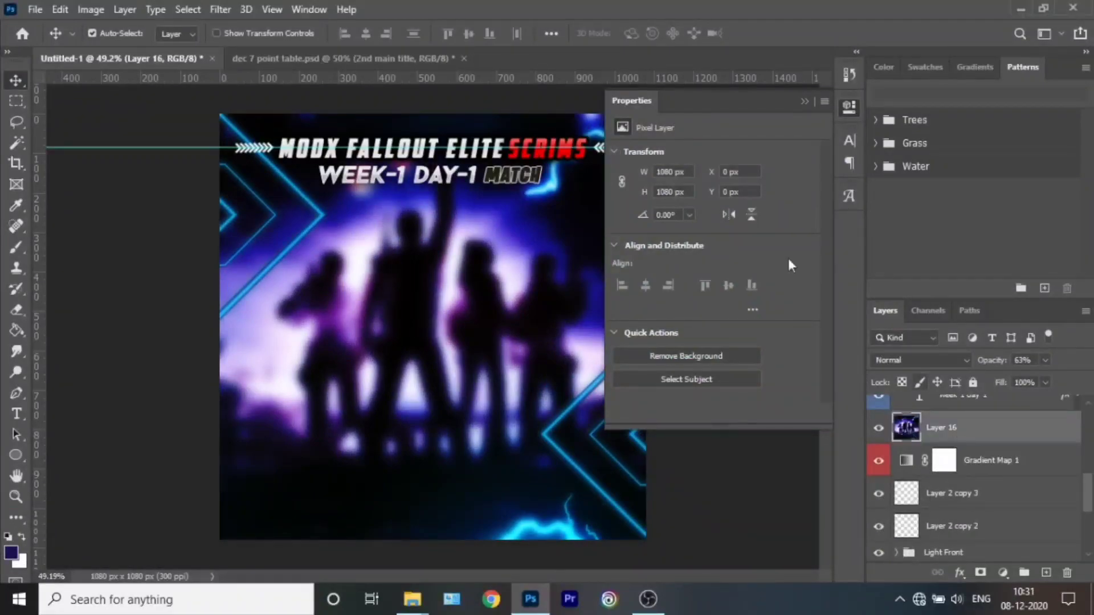
{"action": "left_click", "coordinate": [1045, 573]}
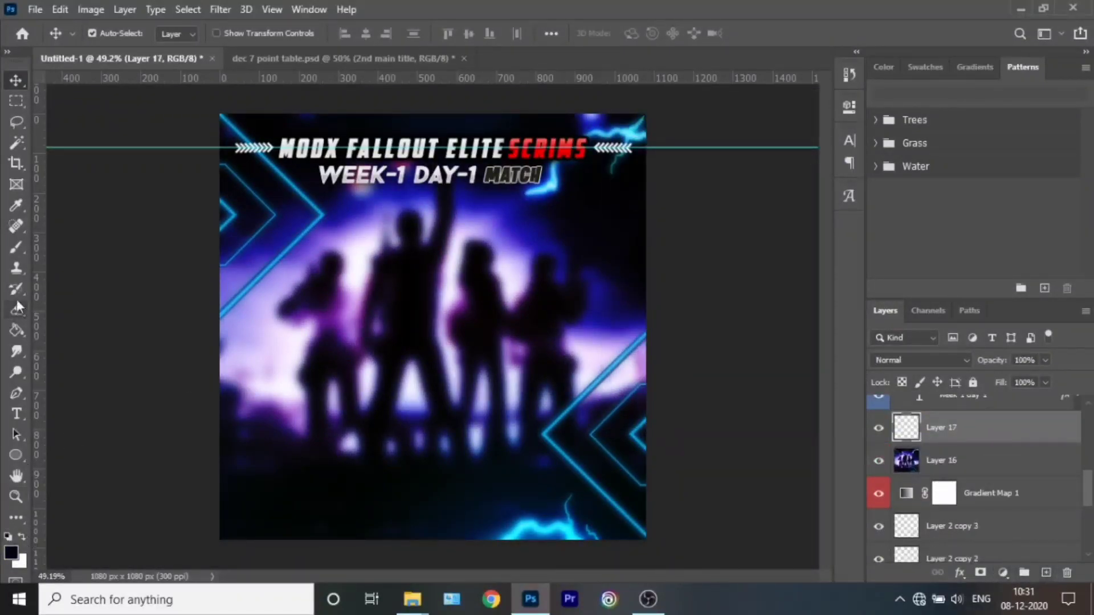
{"action": "left_click", "coordinate": [17, 330]}
{"action": "left_click", "coordinate": [615, 387]}
{"action": "left_click", "coordinate": [920, 360]}
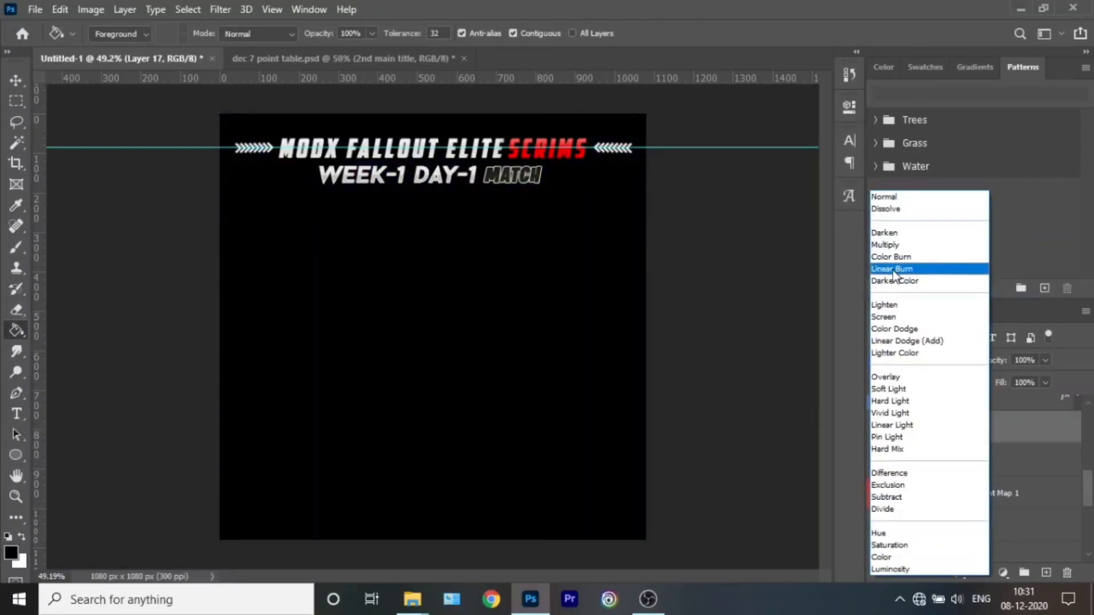
{"action": "key", "text": "Escape"}
{"action": "scroll", "coordinate": [965, 489], "scroll_direction": "down", "scroll_amount": 3}
{"action": "scroll", "coordinate": [963, 456], "scroll_direction": "up", "scroll_amount": 5}
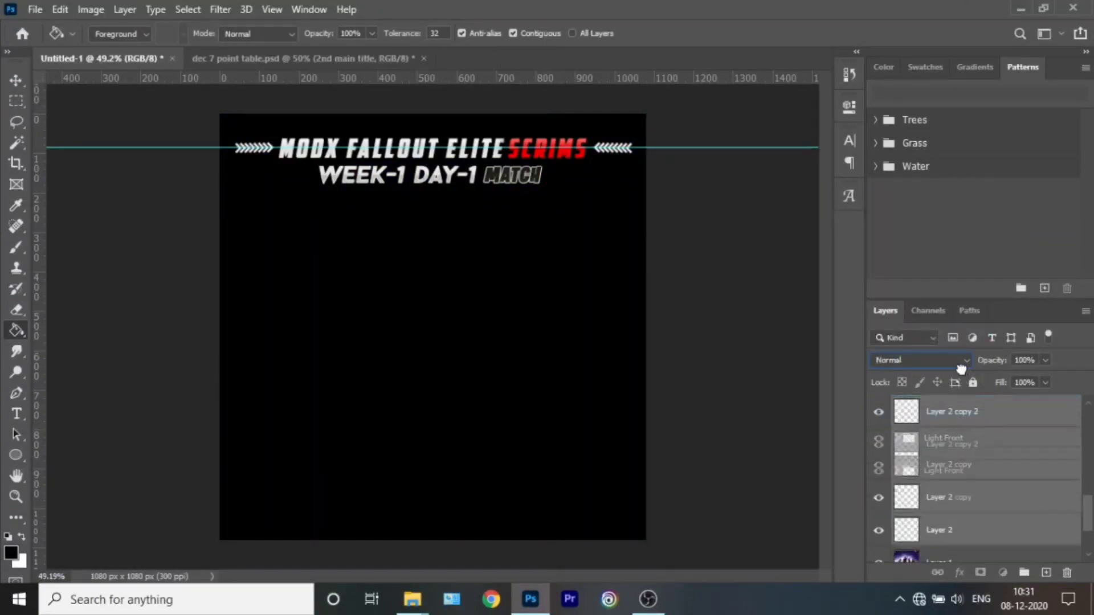
{"action": "left_click_drag", "start_coordinate": [962, 429], "coordinate": [963, 430]}
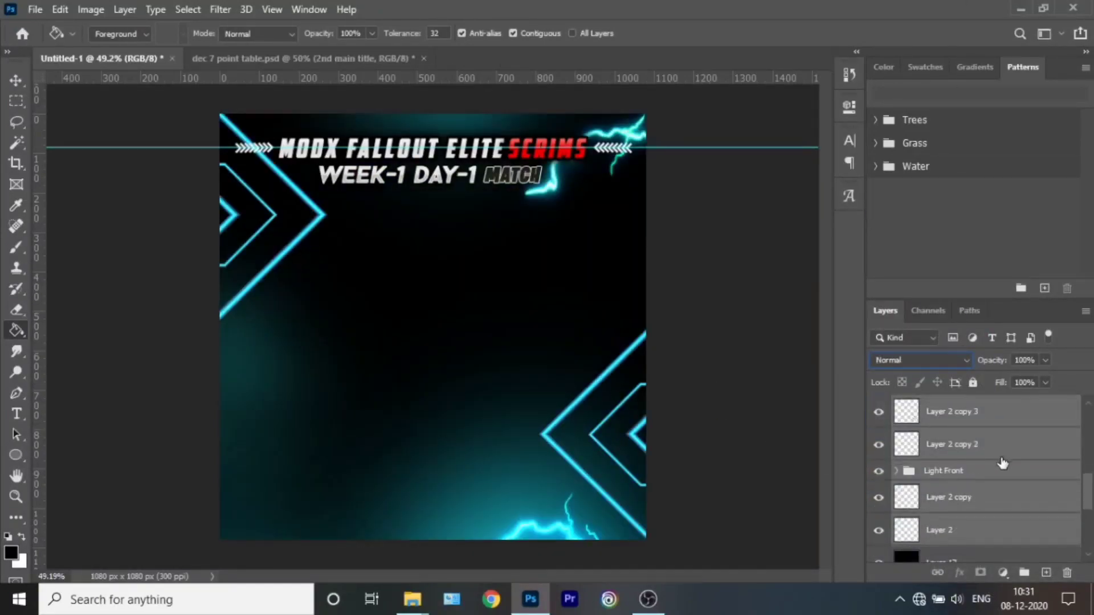
Group the Light Front layers into a new group named light.
{"action": "left_click", "coordinate": [1004, 471]}
{"action": "scroll", "coordinate": [961, 490], "scroll_direction": "up", "scroll_amount": 2}
{"action": "scroll", "coordinate": [962, 490], "scroll_direction": "down", "scroll_amount": 2}
{"action": "left_click", "coordinate": [931, 473]}
{"action": "scroll", "coordinate": [911, 461], "scroll_direction": "up", "scroll_amount": 4}
{"action": "left_click", "coordinate": [895, 454]}
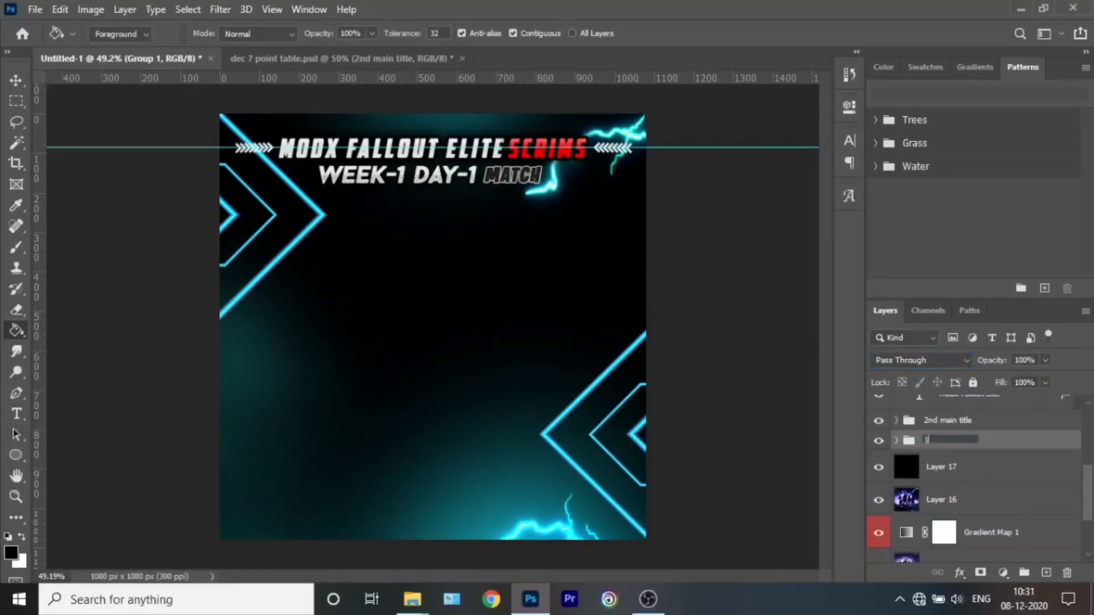
{"action": "type", "text": "light"}
{"action": "key", "text": "Return"}
Add a clipped Hue/Saturation adjustment with lightness 0 and hue shifted to turn the lights red.
{"action": "left_click", "coordinate": [1003, 573]}
{"action": "left_click", "coordinate": [1003, 428]}
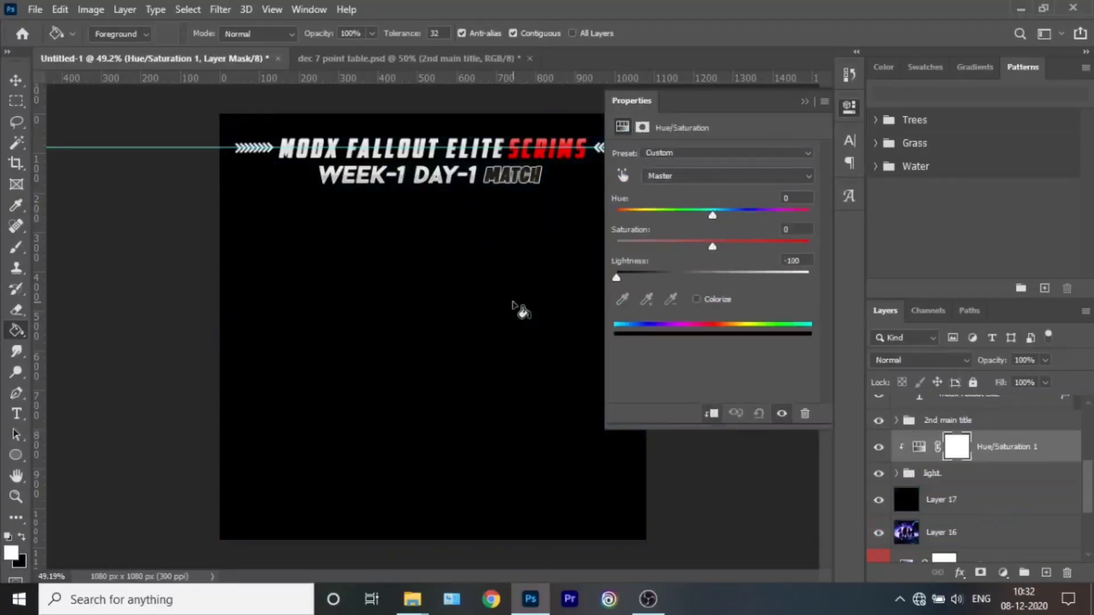
{"action": "left_click_drag", "start_coordinate": [712, 278], "coordinate": [783, 277]}
{"action": "double_click", "coordinate": [795, 260]}
{"action": "type", "text": "0"}
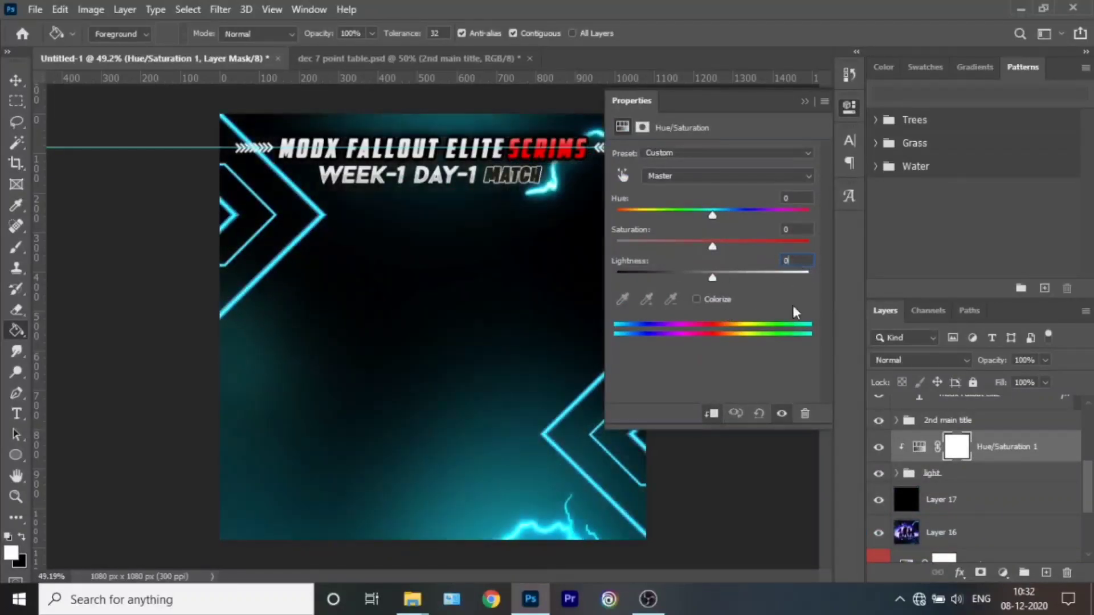
{"action": "left_click_drag", "start_coordinate": [712, 215], "coordinate": [615, 217]}
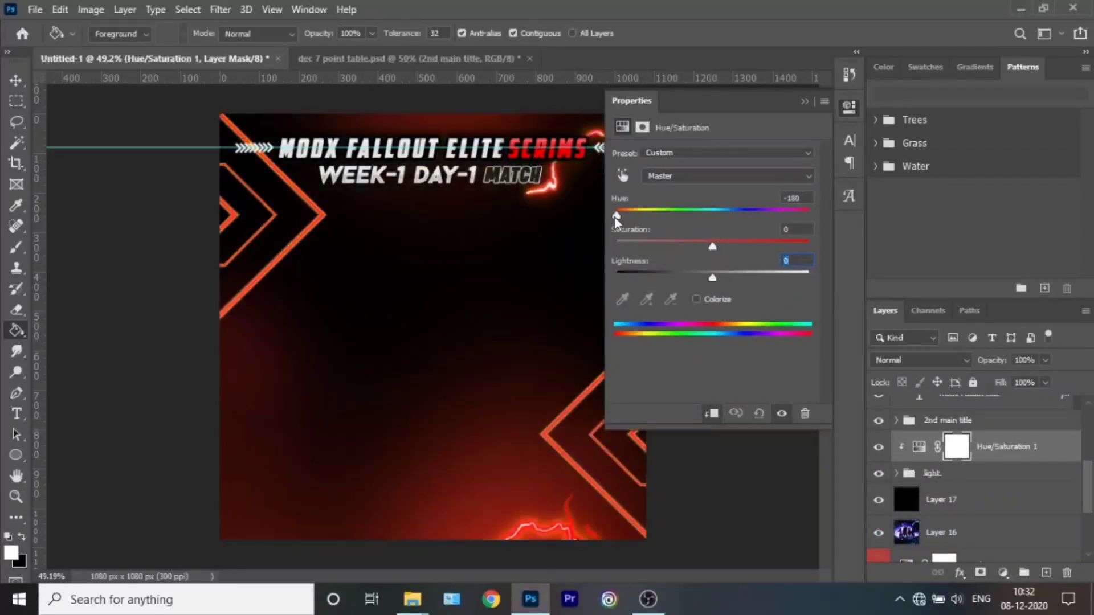
{"action": "left_click", "coordinate": [804, 101]}
{"action": "scroll", "coordinate": [926, 507], "scroll_direction": "up", "scroll_amount": 2}
{"action": "scroll", "coordinate": [926, 507], "scroll_direction": "up", "scroll_amount": 2}
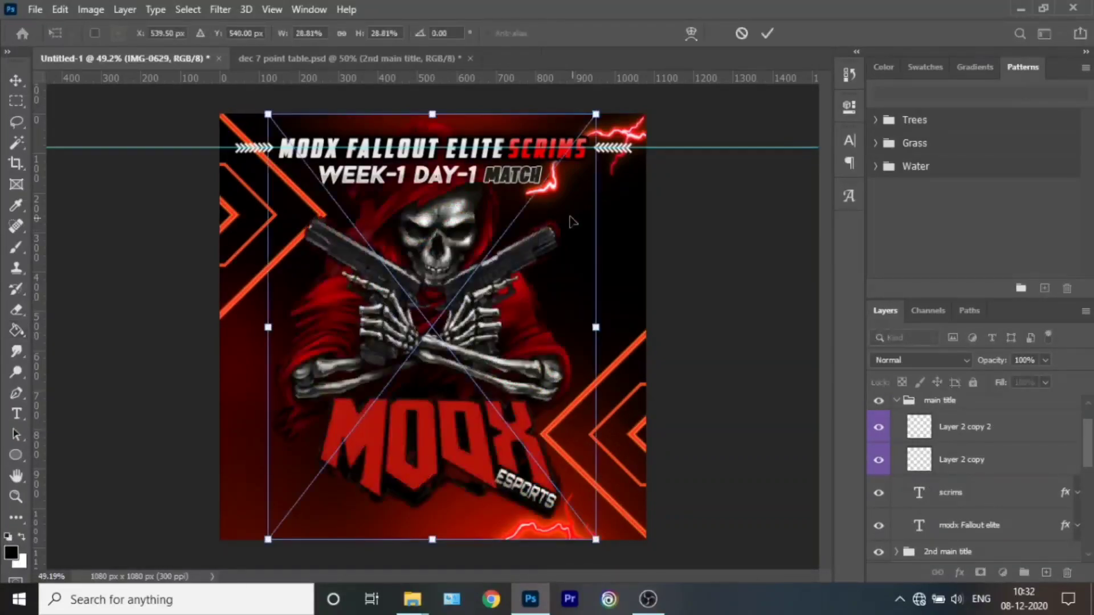
Shrink the placed skull logo and move its layer above the title text.
{"action": "left_click_drag", "start_coordinate": [600, 107], "coordinate": [331, 448]}
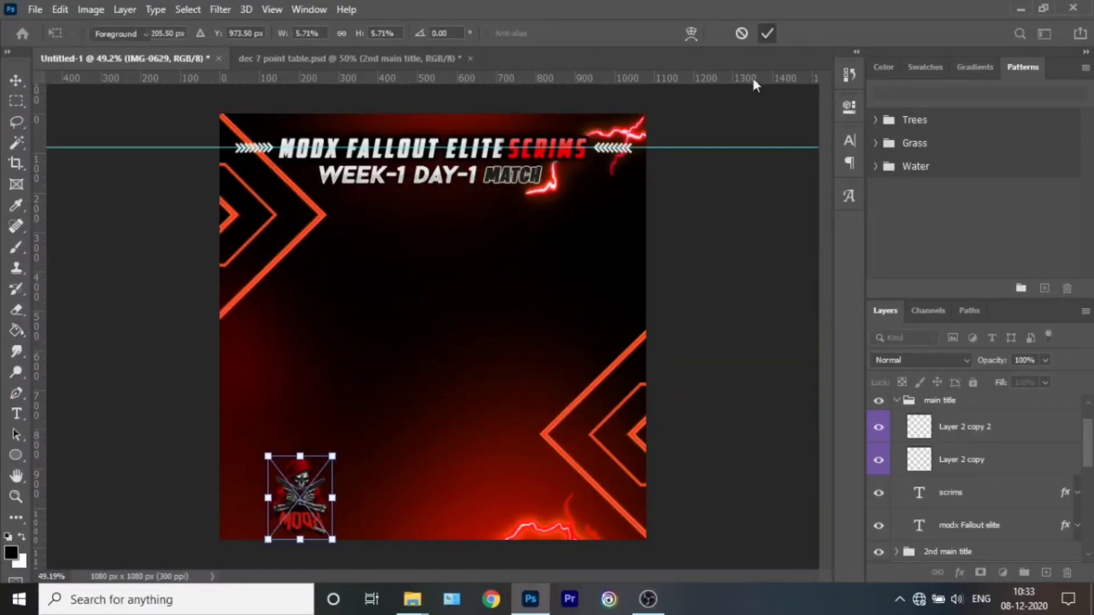
{"action": "key", "text": "Return"}
{"action": "left_click", "coordinate": [878, 464]}
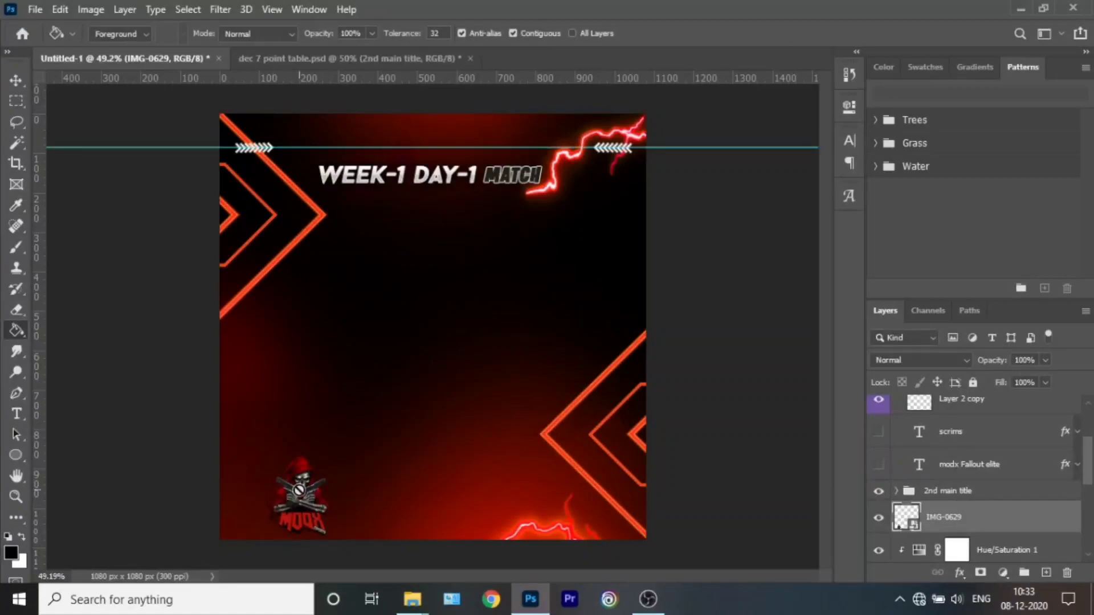
{"action": "left_click_drag", "start_coordinate": [940, 517], "coordinate": [928, 450]}
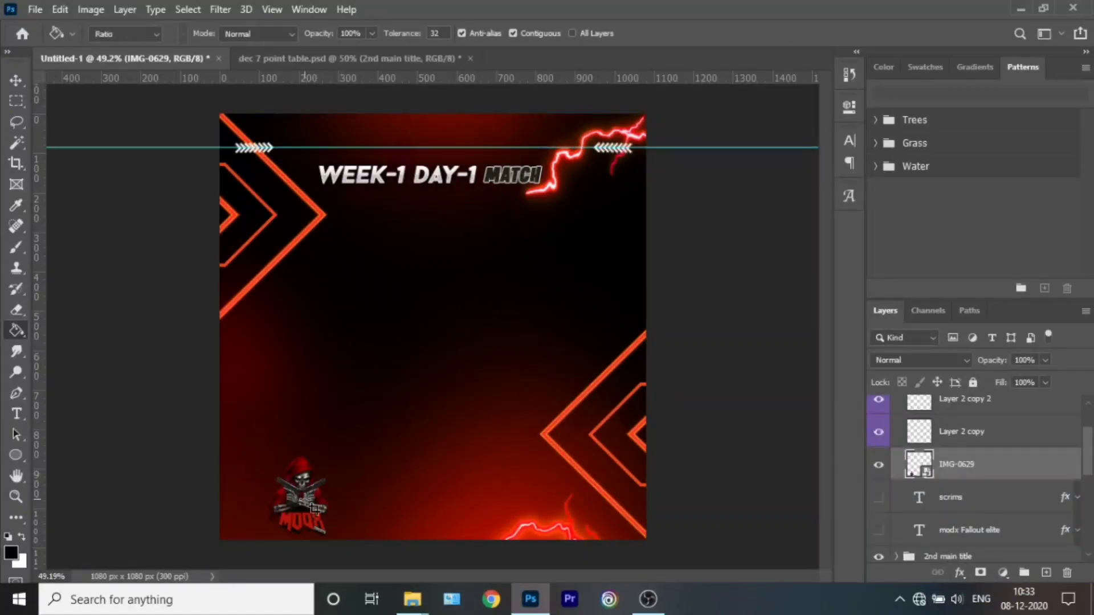
Move the skull logo to the header's left as a small badge, then nudge WEEK-1 DAY-1 right.
{"action": "key", "text": "v"}
{"action": "left_click_drag", "start_coordinate": [315, 509], "coordinate": [319, 183]}
{"action": "key", "text": "ctrl+t"}
{"action": "mouse_move", "coordinate": [356, 220]}
{"action": "left_mouse_down"}
{"action": "mouse_move", "coordinate": [298, 172]}
{"action": "mouse_move", "coordinate": [312, 152]}
{"action": "left_mouse_up"}
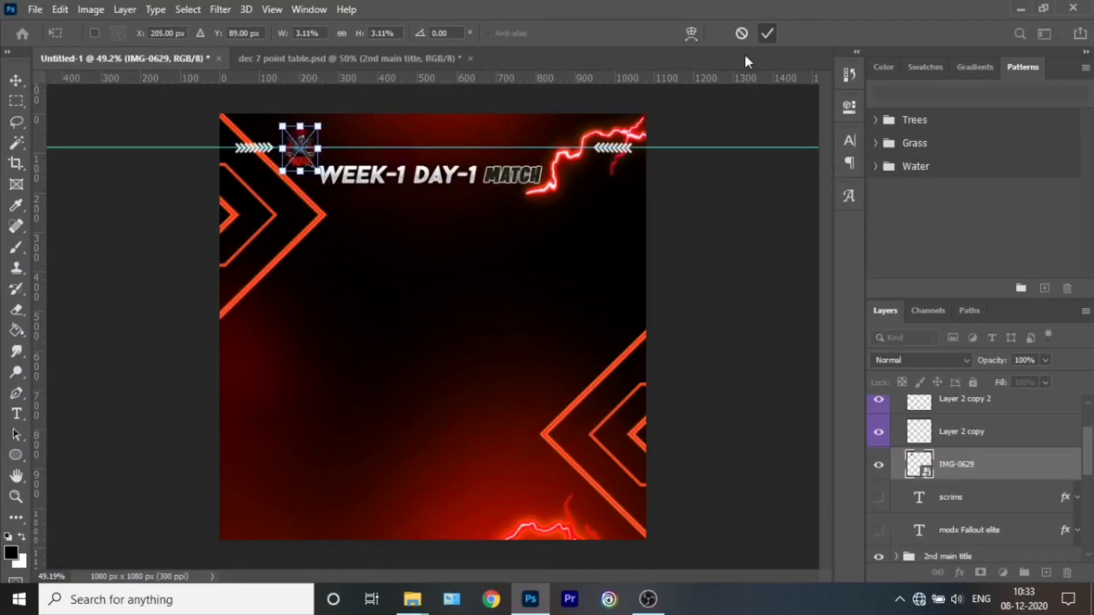
{"action": "left_click", "coordinate": [767, 33]}
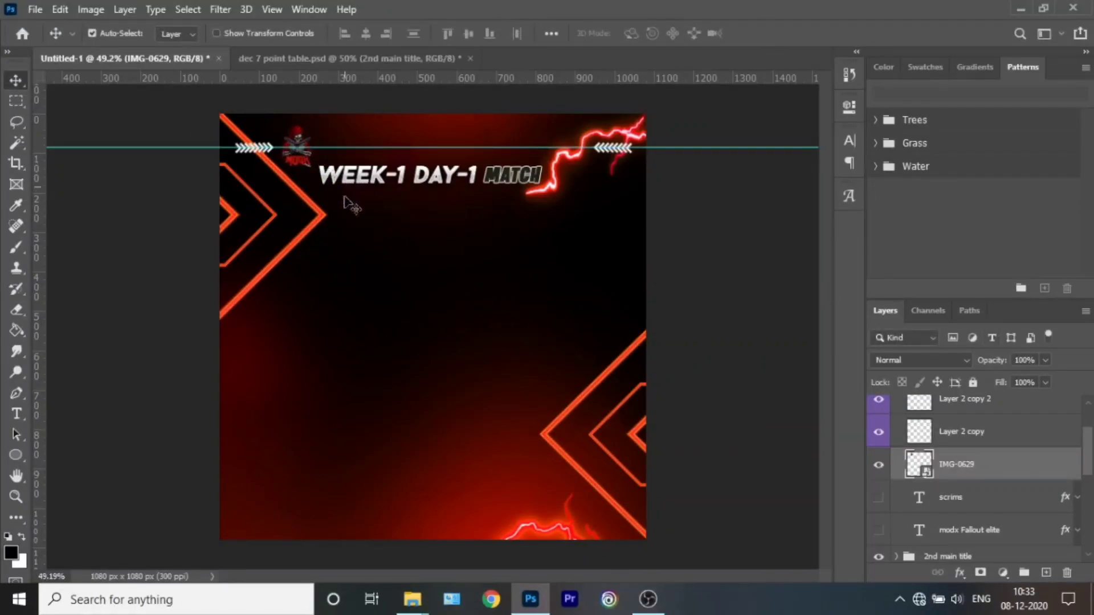
{"action": "left_click", "coordinate": [948, 556]}
{"action": "key", "text": "shift+Right"}
{"action": "key", "text": "shift+Right"}
{"action": "key", "text": "shift+Right"}
{"action": "scroll", "coordinate": [969, 456], "scroll_direction": "up", "scroll_amount": 2}
Show both main title layers, then resize them and shift them right of the logo.
{"action": "left_click", "coordinate": [878, 497]}
{"action": "left_click", "coordinate": [879, 465]}
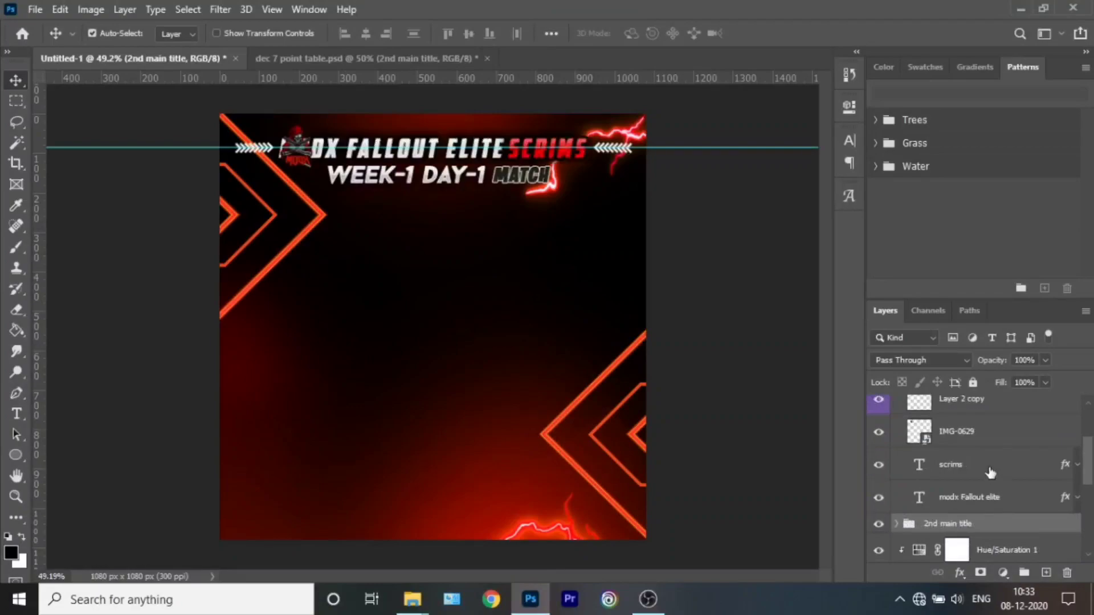
{"action": "left_click", "coordinate": [991, 465]}
{"action": "left_click", "coordinate": [980, 497]}
{"action": "left_click", "coordinate": [980, 465], "text": "shift"}
{"action": "key", "text": "ctrl+t"}
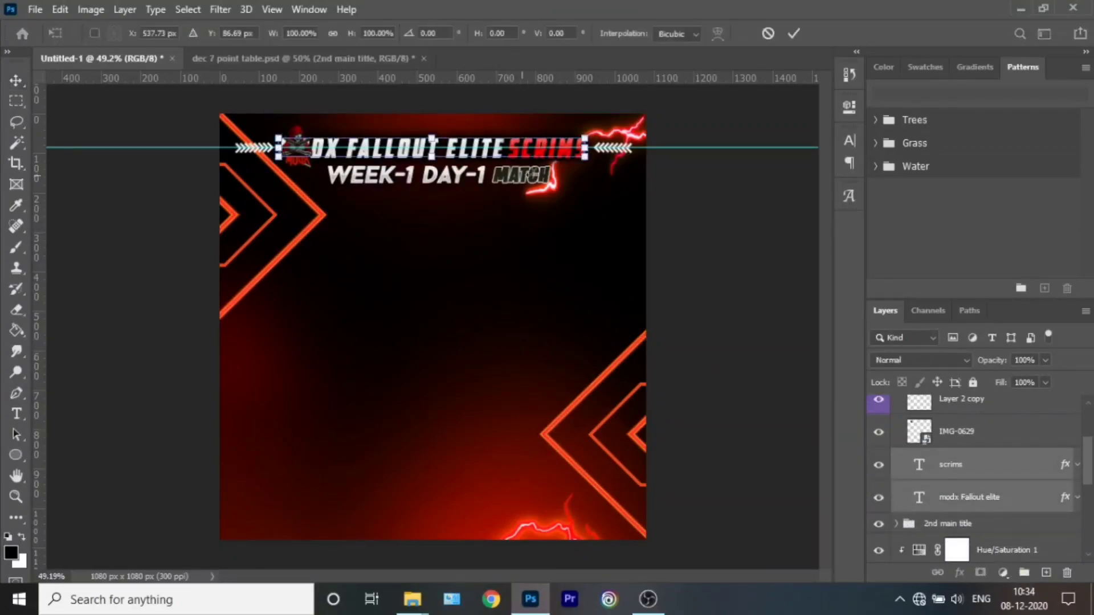
{"action": "left_click_drag", "start_coordinate": [587, 159], "coordinate": [548, 155]}
{"action": "mouse_move", "coordinate": [454, 146]}
{"action": "left_mouse_down"}
{"action": "mouse_move", "coordinate": [509, 149]}
{"action": "mouse_move", "coordinate": [427, 150]}
{"action": "left_mouse_up"}
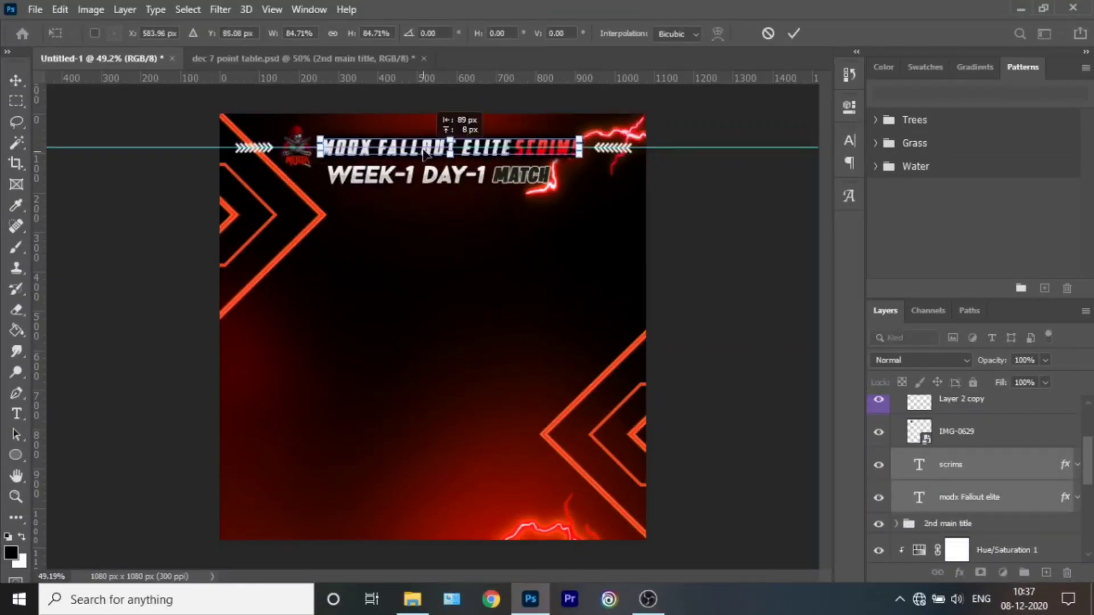
{"action": "scroll", "coordinate": [417, 239], "scroll_direction": "up", "scroll_amount": 3, "text": "alt"}
{"action": "scroll", "coordinate": [417, 238], "scroll_direction": "up", "scroll_amount": 3}
{"action": "scroll", "coordinate": [570, 284], "scroll_direction": "up", "scroll_amount": 1}
{"action": "left_click_drag", "start_coordinate": [711, 209], "coordinate": [729, 208]}
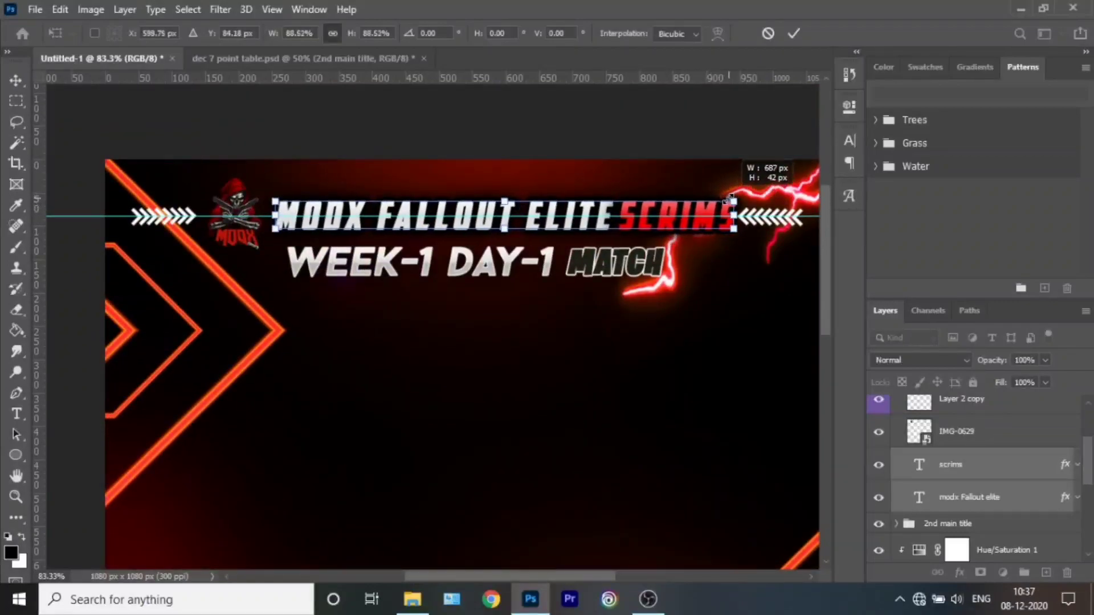
{"action": "key", "text": "Return"}
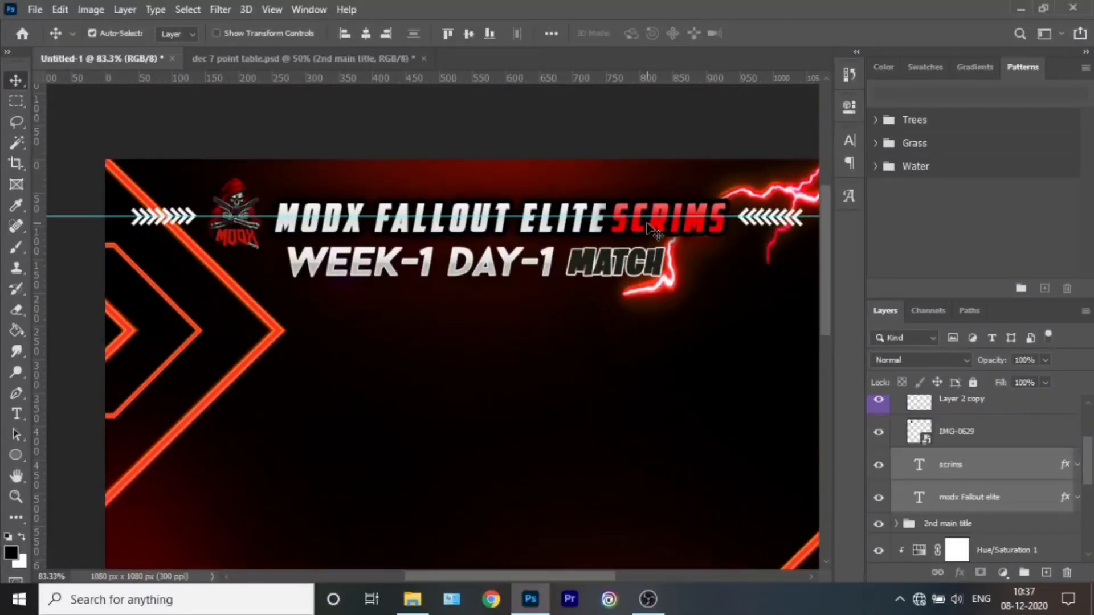
Shrink the WEEK-1 DAY-1 MATCH line to 82% and centre it beneath the main title.
{"action": "left_click", "coordinate": [513, 217]}
{"action": "left_click", "coordinate": [472, 268]}
{"action": "scroll", "coordinate": [954, 437], "scroll_direction": "down", "scroll_amount": 1}
{"action": "key", "text": "ctrl+t"}
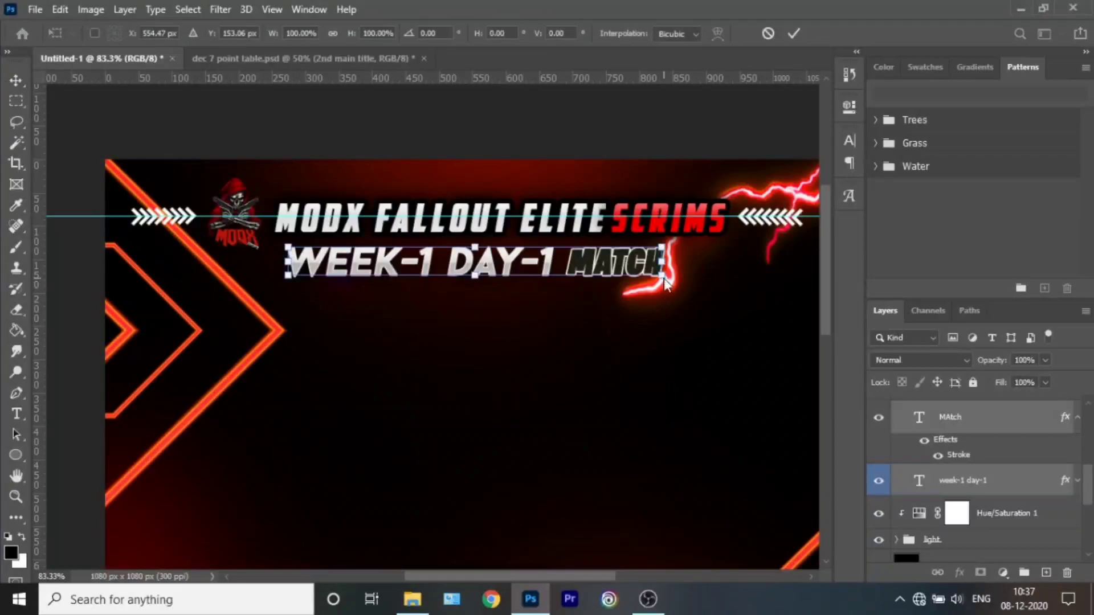
{"action": "left_click_drag", "start_coordinate": [661, 274], "coordinate": [596, 270]}
{"action": "left_click_drag", "start_coordinate": [471, 268], "coordinate": [489, 265]}
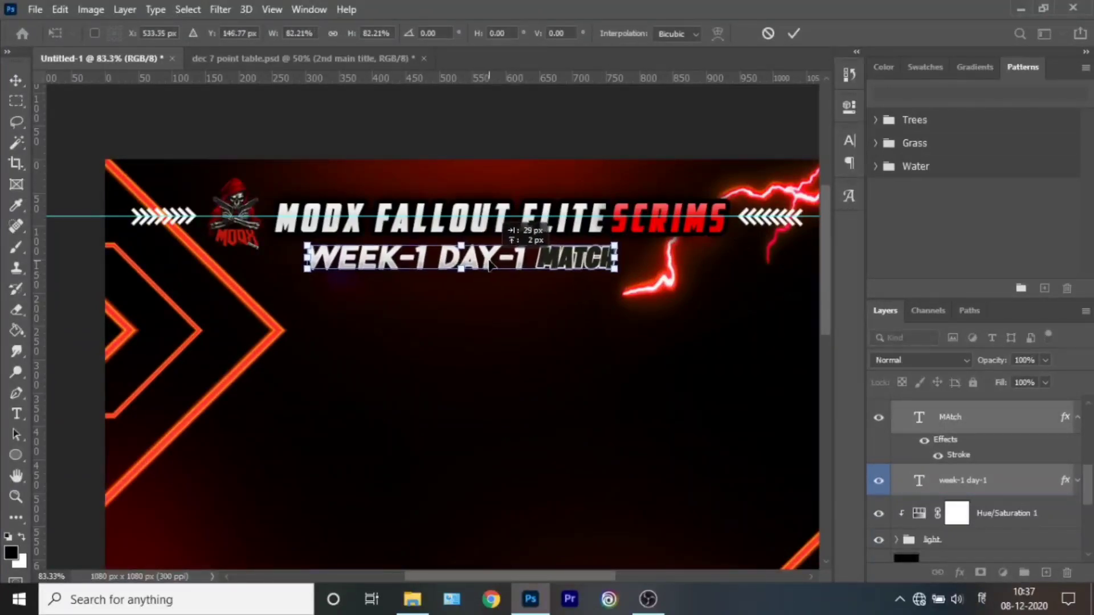
{"action": "left_click", "coordinate": [795, 34]}
{"action": "scroll", "coordinate": [974, 485], "scroll_direction": "down", "scroll_amount": 2}
{"action": "left_click", "coordinate": [941, 468]}
Lower Layer 17's opacity to reveal the silhouettes, then restore it to 100%.
{"action": "left_click_drag", "start_coordinate": [989, 360], "coordinate": [978, 362]}
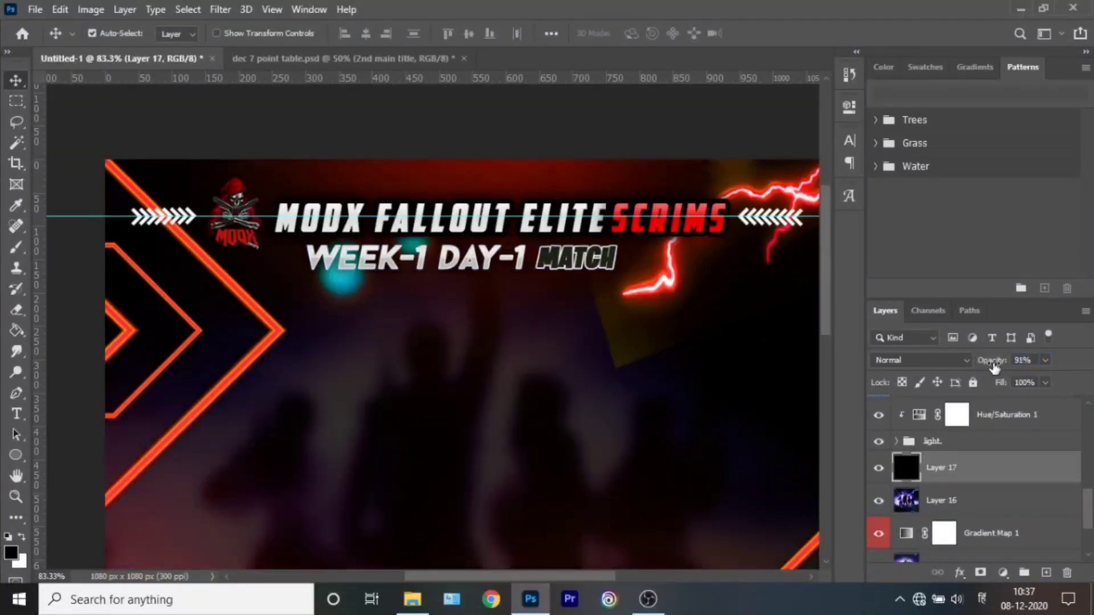
{"action": "scroll", "coordinate": [661, 399], "scroll_direction": "down", "scroll_amount": 2}
{"action": "scroll", "coordinate": [945, 478], "scroll_direction": "down", "scroll_amount": 1}
{"action": "left_click", "coordinate": [945, 476]}
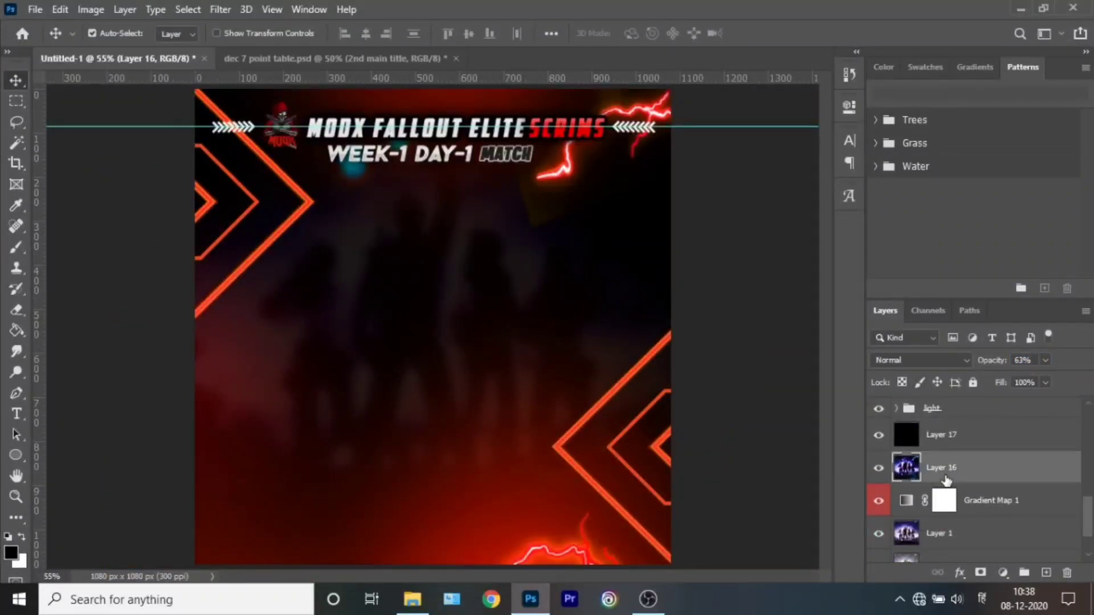
{"action": "left_click", "coordinate": [946, 436]}
{"action": "left_click_drag", "start_coordinate": [977, 360], "coordinate": [987, 360]}
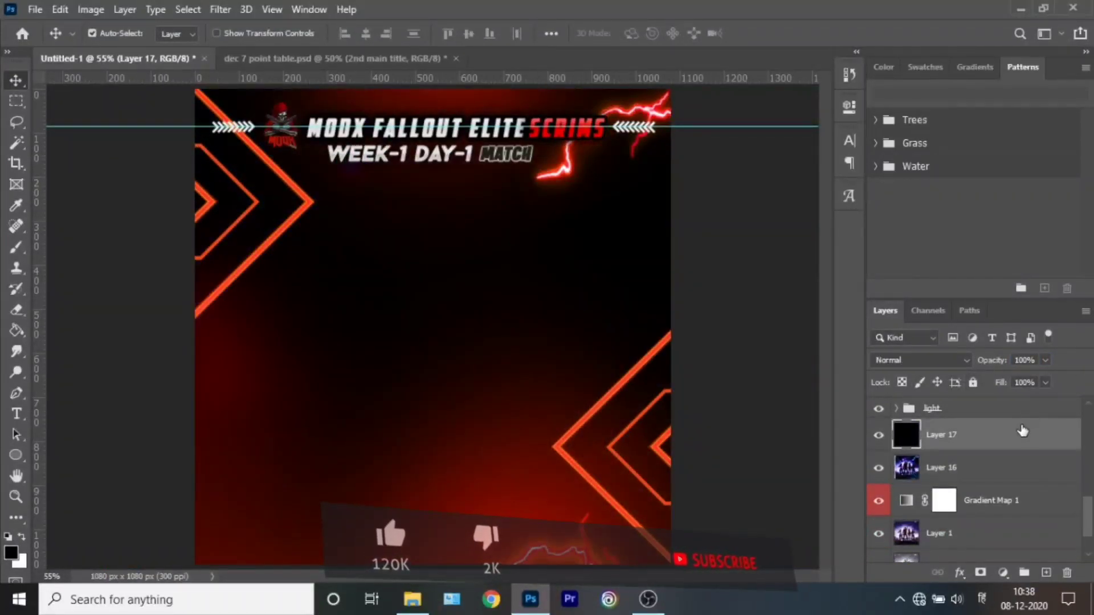
{"action": "scroll", "coordinate": [536, 246], "scroll_direction": "down", "scroll_amount": 2}
{"action": "scroll", "coordinate": [947, 487], "scroll_direction": "up", "scroll_amount": 2}
{"action": "scroll", "coordinate": [947, 484], "scroll_direction": "up", "scroll_amount": 4}
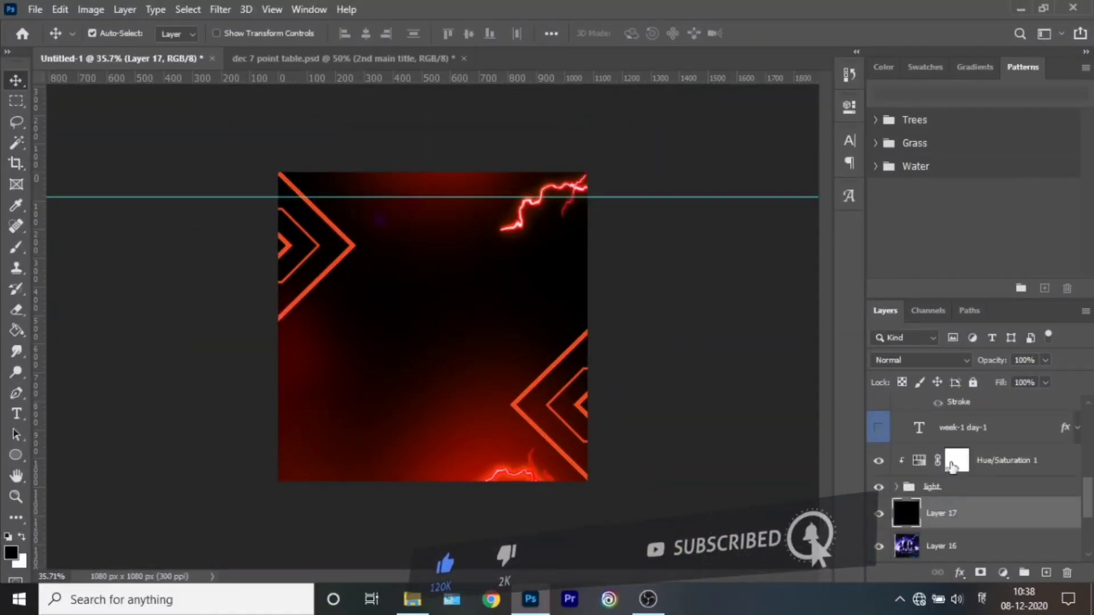
Create a new layer holding a merged copy of the poster and apply a Gaussian blur.
{"action": "key", "text": "ctrl+shift+alt+n"}
{"action": "key", "text": "ctrl+shift+alt+e"}
{"action": "left_click", "coordinate": [220, 9]}
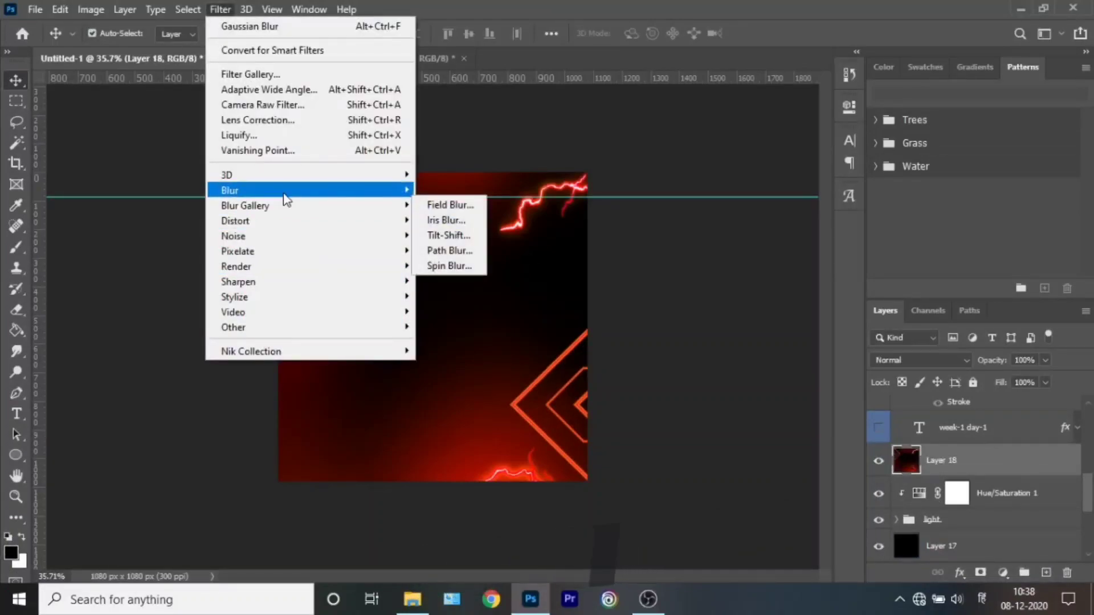
{"action": "left_click", "coordinate": [450, 264]}
{"action": "left_click", "coordinate": [796, 152]}
Show the title text layers again and briefly preview the Vortex standings reference.
{"action": "left_click", "coordinate": [878, 433]}
{"action": "scroll", "coordinate": [969, 485], "scroll_direction": "up", "scroll_amount": 2}
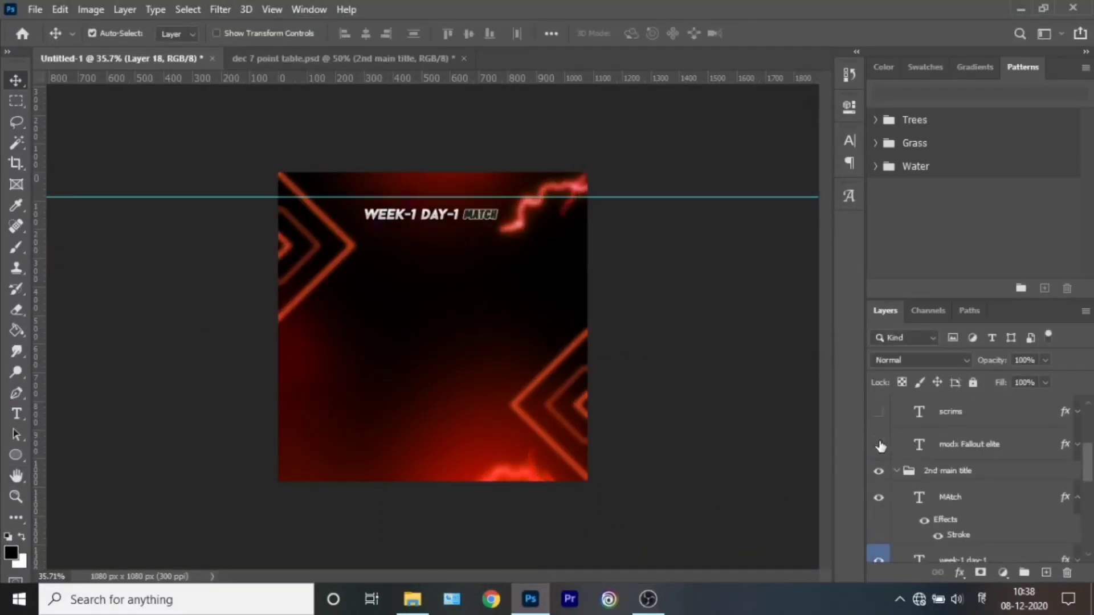
{"action": "scroll", "coordinate": [969, 484], "scroll_direction": "up", "scroll_amount": 2}
{"action": "left_click_drag", "start_coordinate": [878, 478], "coordinate": [882, 449]}
{"action": "scroll", "coordinate": [969, 455], "scroll_direction": "up", "scroll_amount": 1}
{"action": "left_click", "coordinate": [879, 411]}
{"action": "scroll", "coordinate": [574, 264], "scroll_direction": "up", "scroll_amount": 2}
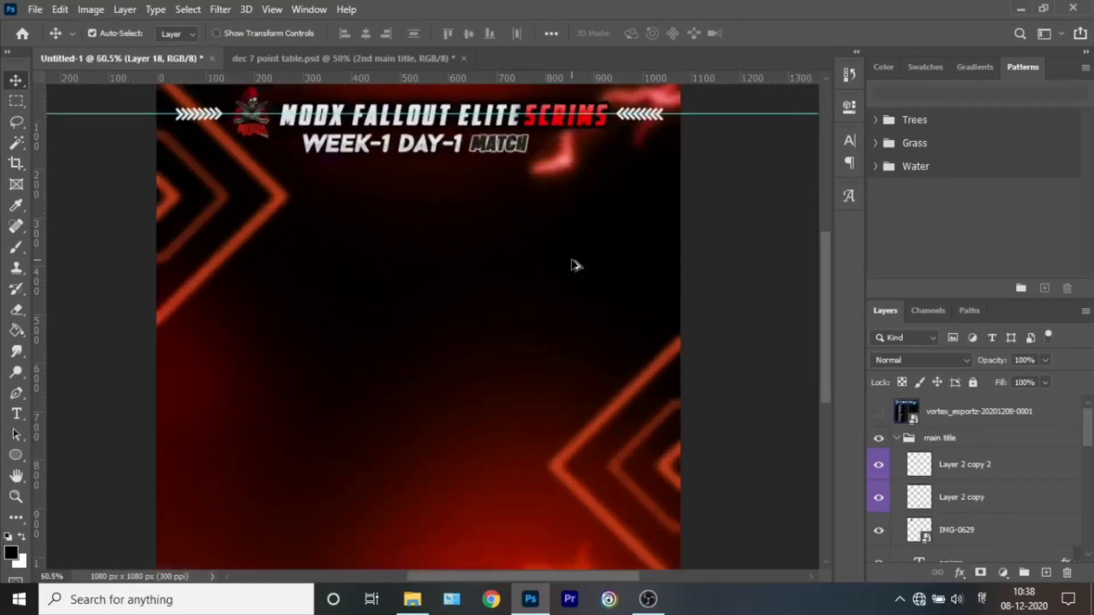
{"action": "scroll", "coordinate": [542, 357], "scroll_direction": "up", "scroll_amount": 2}
{"action": "scroll", "coordinate": [542, 358], "scroll_direction": "down", "scroll_amount": 2}
Add a vertical guide at X 540 px and show the Vortex standings reference layer.
{"action": "left_click_drag", "start_coordinate": [37, 308], "coordinate": [440, 308]}
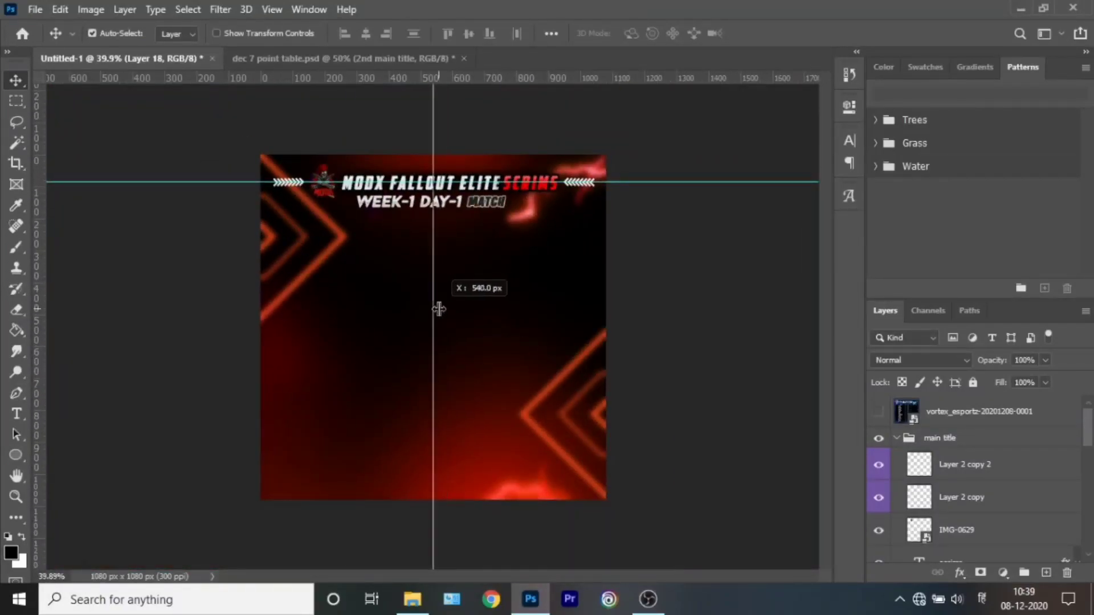
{"action": "left_click", "coordinate": [450, 205], "text": "ctrl"}
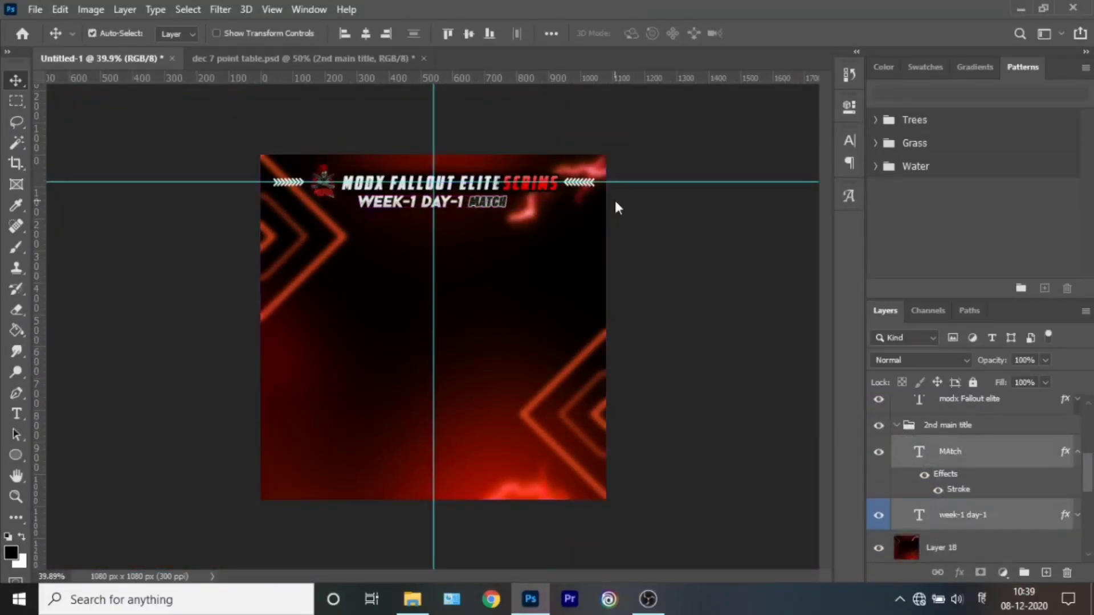
{"action": "left_click", "coordinate": [342, 58]}
{"action": "left_click", "coordinate": [103, 58]}
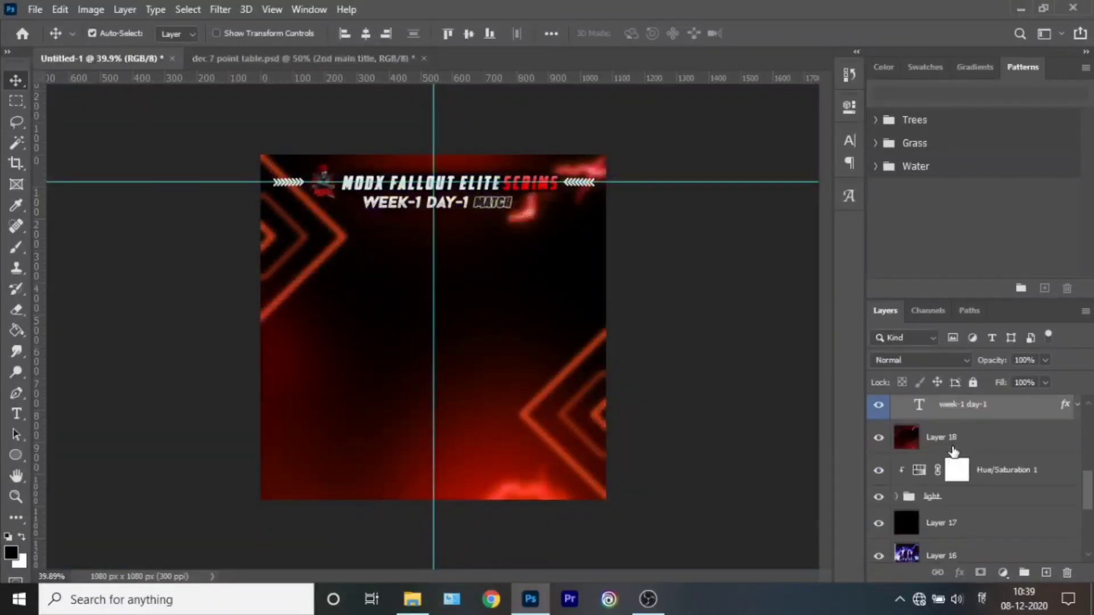
{"action": "left_click", "coordinate": [879, 412]}
{"action": "scroll", "coordinate": [383, 277], "scroll_direction": "up", "scroll_amount": 2}
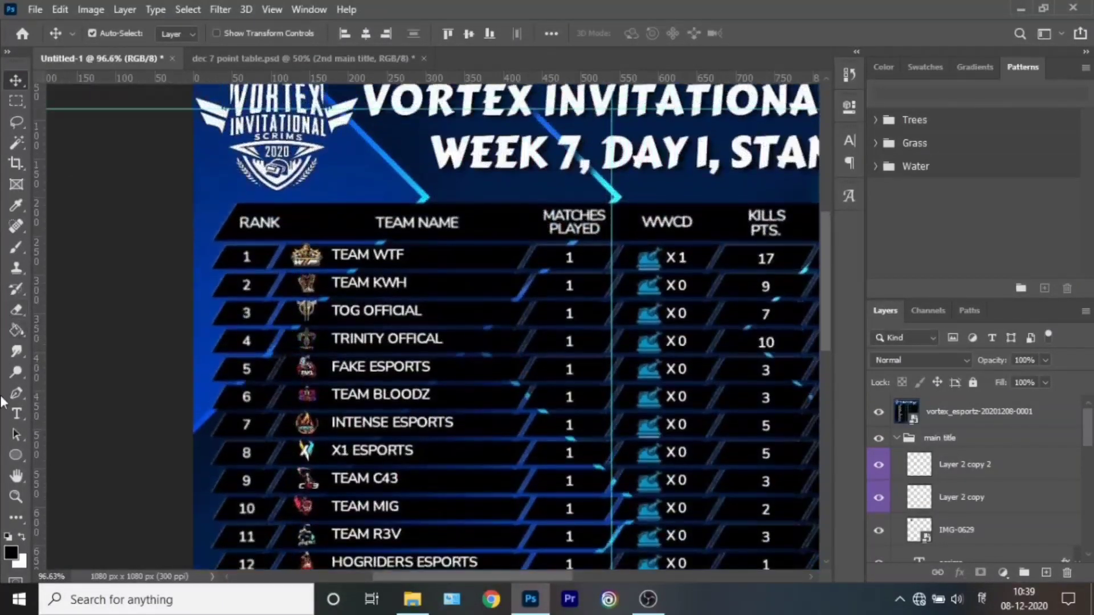
Draw a rectangle over the RANK/TEAM NAME header and move Rectangle 1 to the top of the stack.
{"action": "right_click", "coordinate": [16, 455]}
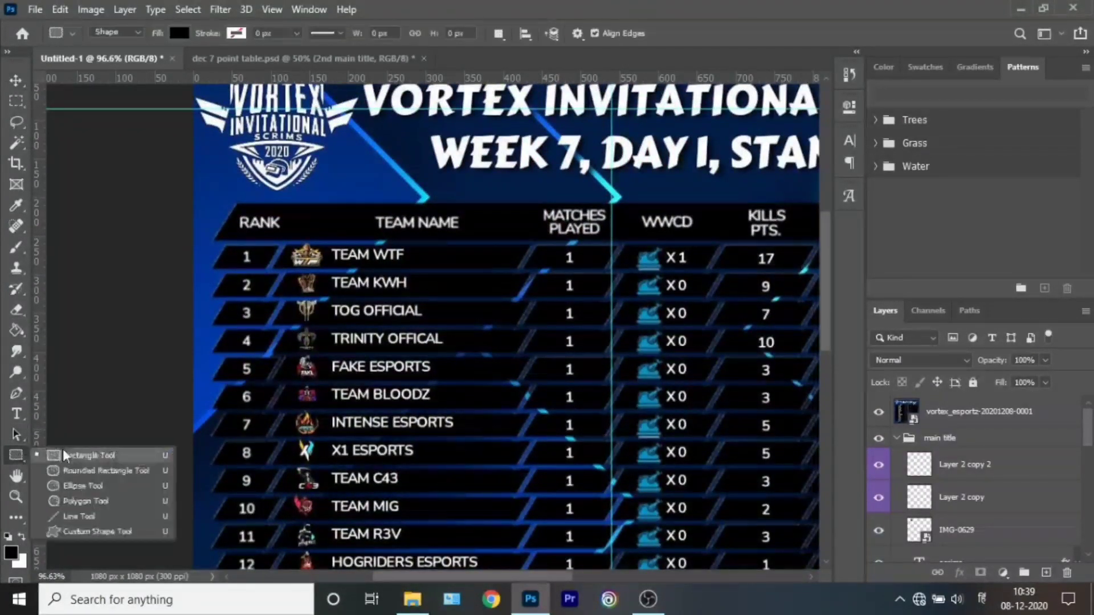
{"action": "left_click", "coordinate": [69, 457]}
{"action": "mouse_move", "coordinate": [238, 204]}
{"action": "left_mouse_down"}
{"action": "mouse_move", "coordinate": [555, 245]}
{"action": "mouse_move", "coordinate": [517, 240]}
{"action": "left_mouse_up"}
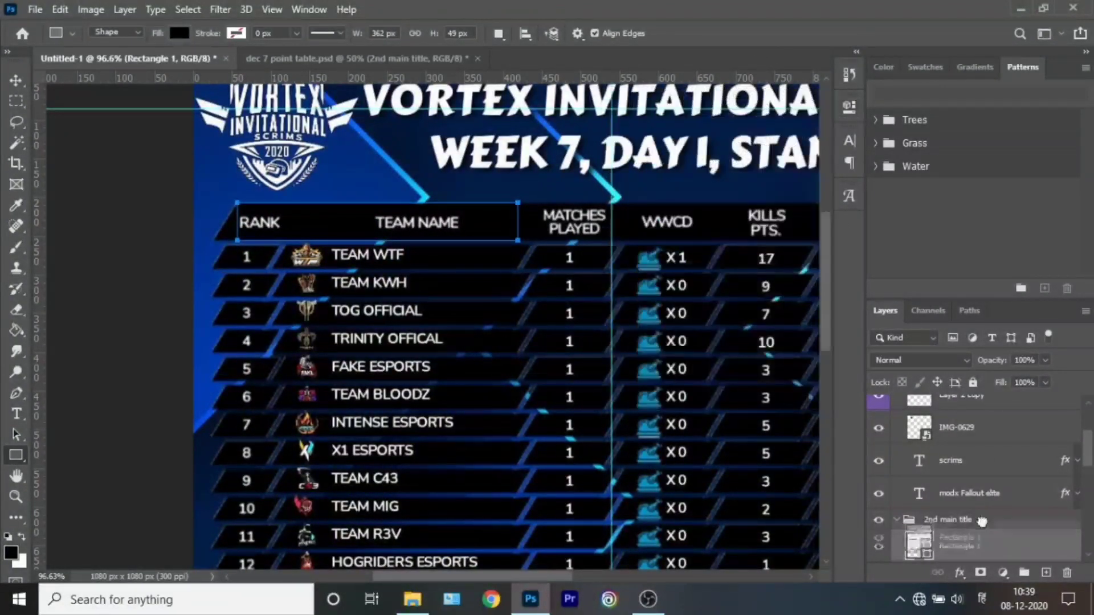
{"action": "left_click_drag", "start_coordinate": [945, 546], "coordinate": [946, 412]}
Distort Rectangle 1 so its bottom-left corner slants leftward.
{"action": "right_click", "coordinate": [254, 223]}
{"action": "key", "text": "Escape"}
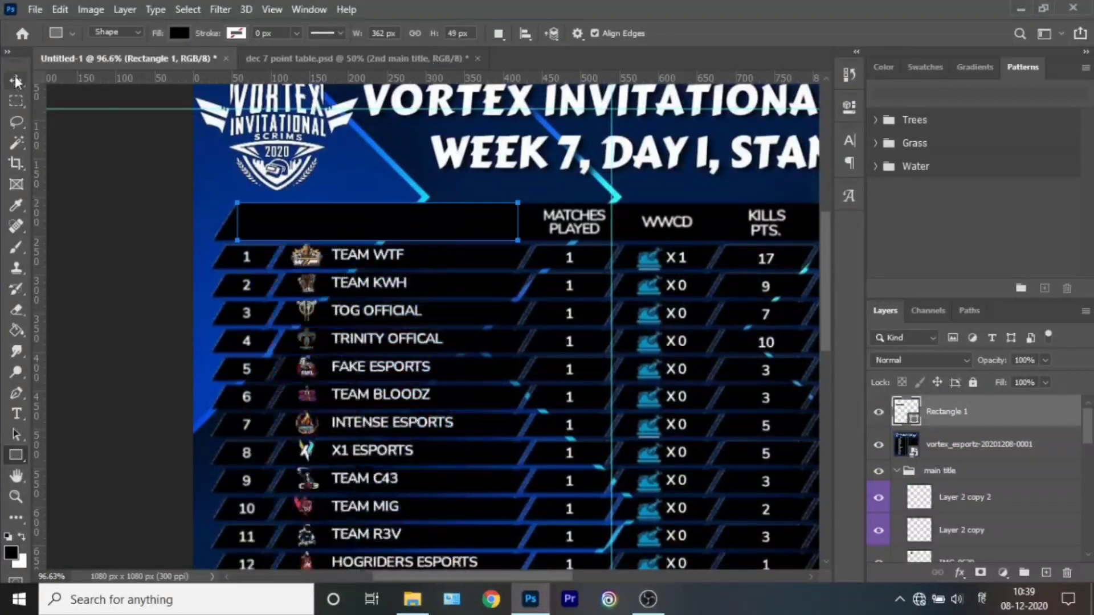
{"action": "key", "text": "v"}
{"action": "key", "text": "ctrl+t"}
{"action": "right_click", "coordinate": [283, 234]}
{"action": "left_click", "coordinate": [319, 338]}
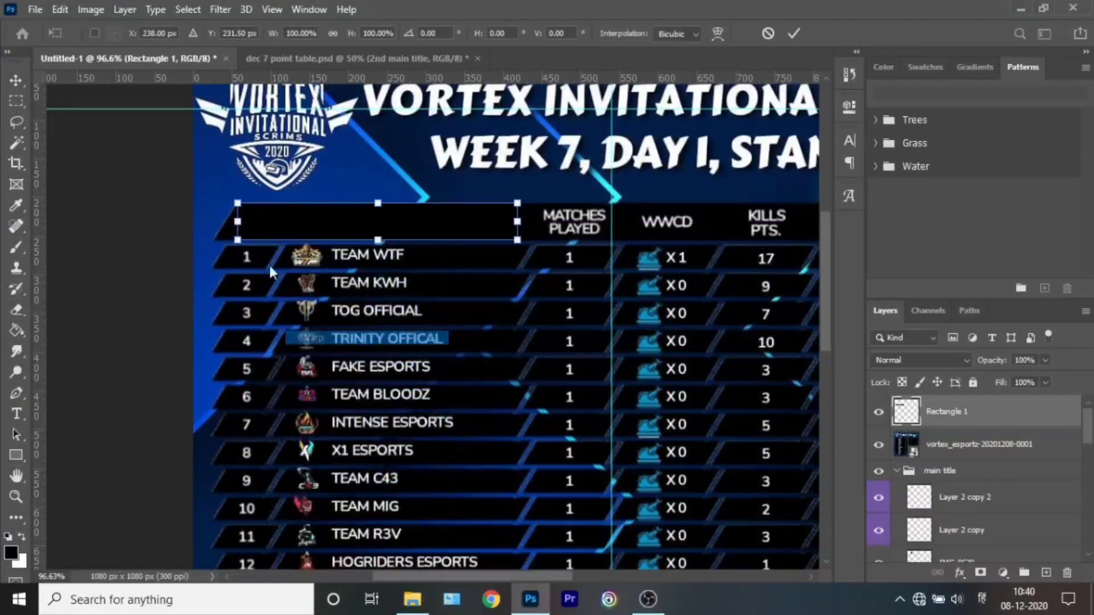
{"action": "right_click", "coordinate": [331, 225]}
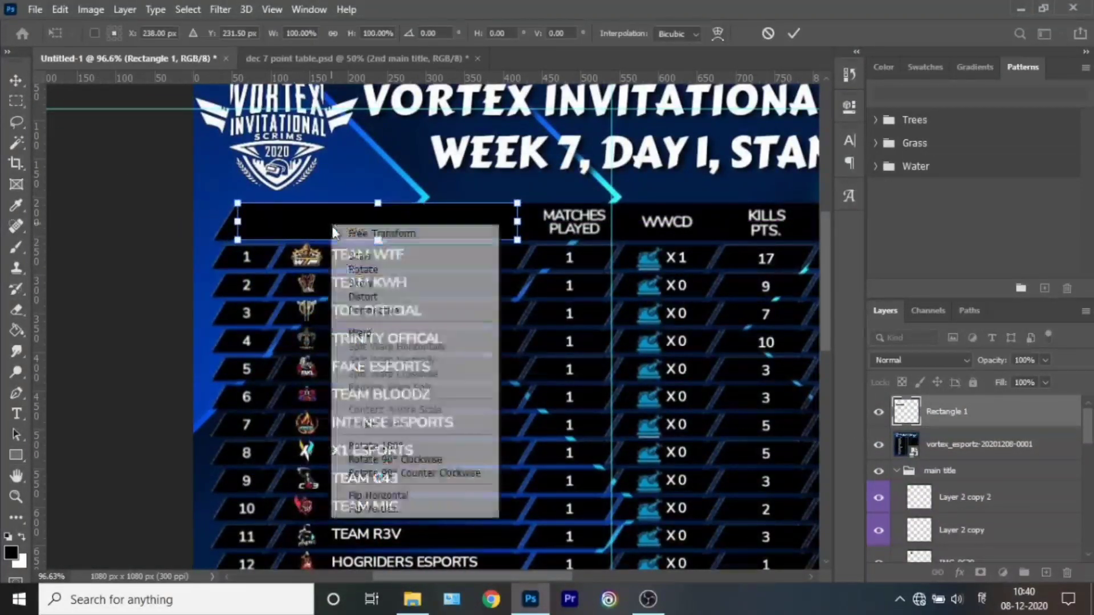
{"action": "left_click", "coordinate": [367, 297]}
{"action": "left_click_drag", "start_coordinate": [237, 240], "coordinate": [226, 244]}
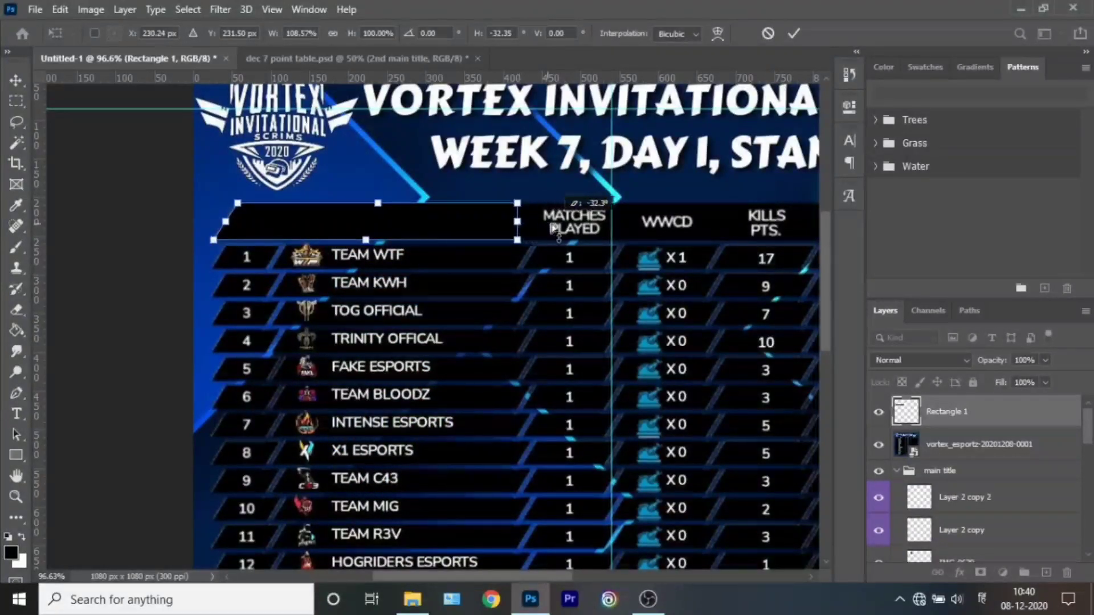
{"action": "key", "text": "Return"}
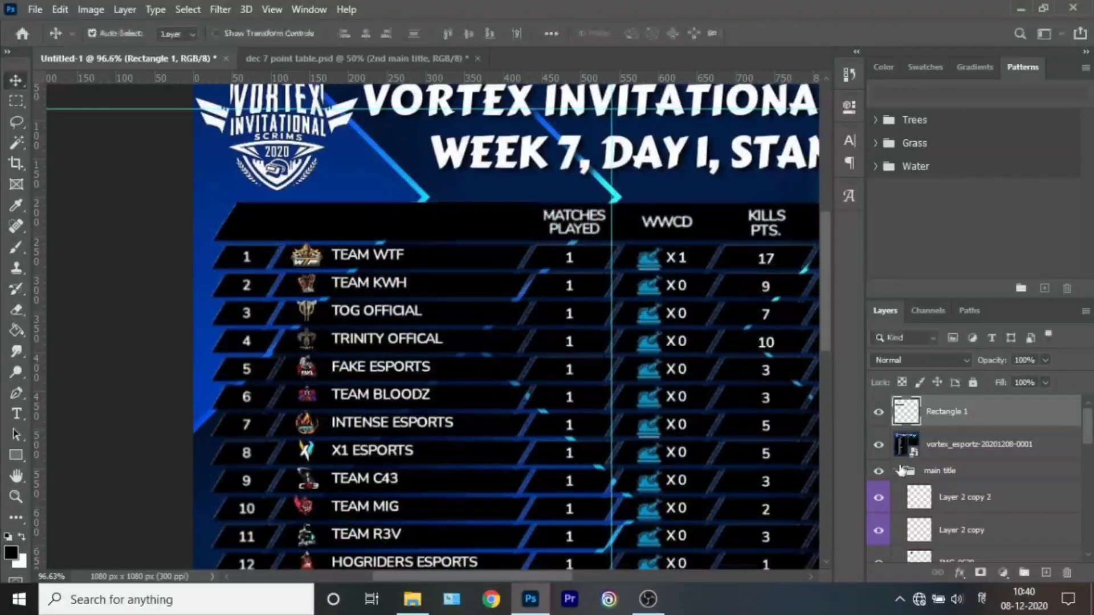
Stretch the rectangle wider to the right and skew its right end to match the reference bars.
{"action": "key", "text": "ctrl+t"}
{"action": "key", "text": "ctrl+0"}
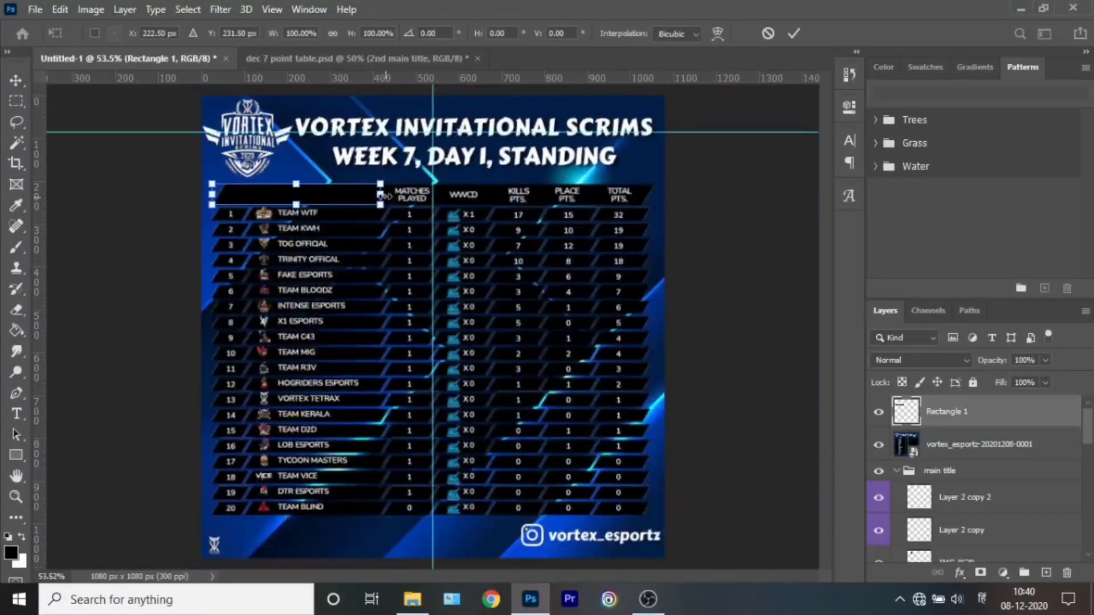
{"action": "left_click_drag", "start_coordinate": [383, 194], "coordinate": [640, 194]}
{"action": "scroll", "coordinate": [652, 215], "scroll_direction": "up", "scroll_amount": 5}
{"action": "scroll", "coordinate": [650, 151], "scroll_direction": "up", "scroll_amount": 5}
{"action": "right_click", "coordinate": [492, 215]}
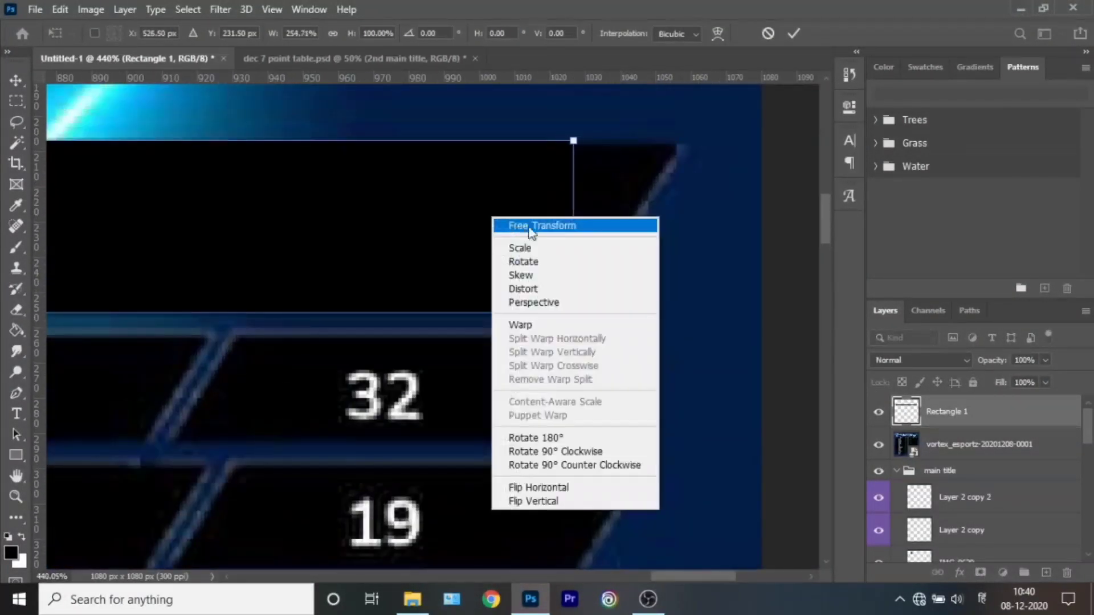
{"action": "left_click_drag", "start_coordinate": [571, 226], "coordinate": [575, 235]}
{"action": "right_click", "coordinate": [581, 227]}
{"action": "left_click", "coordinate": [550, 279]}
{"action": "left_click_drag", "start_coordinate": [583, 141], "coordinate": [686, 151]}
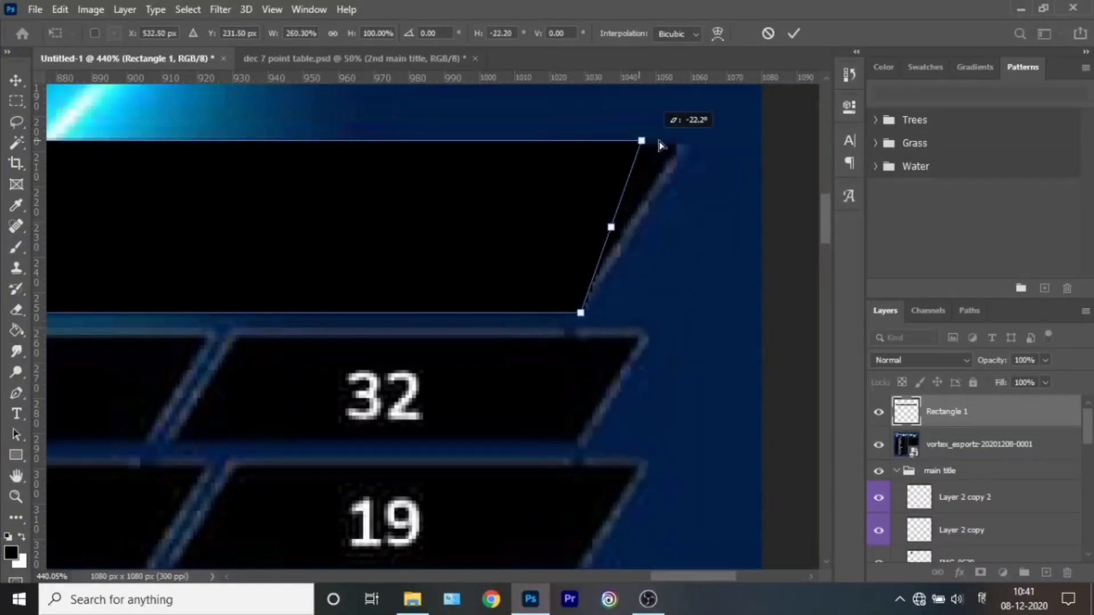
{"action": "key", "text": "Return"}
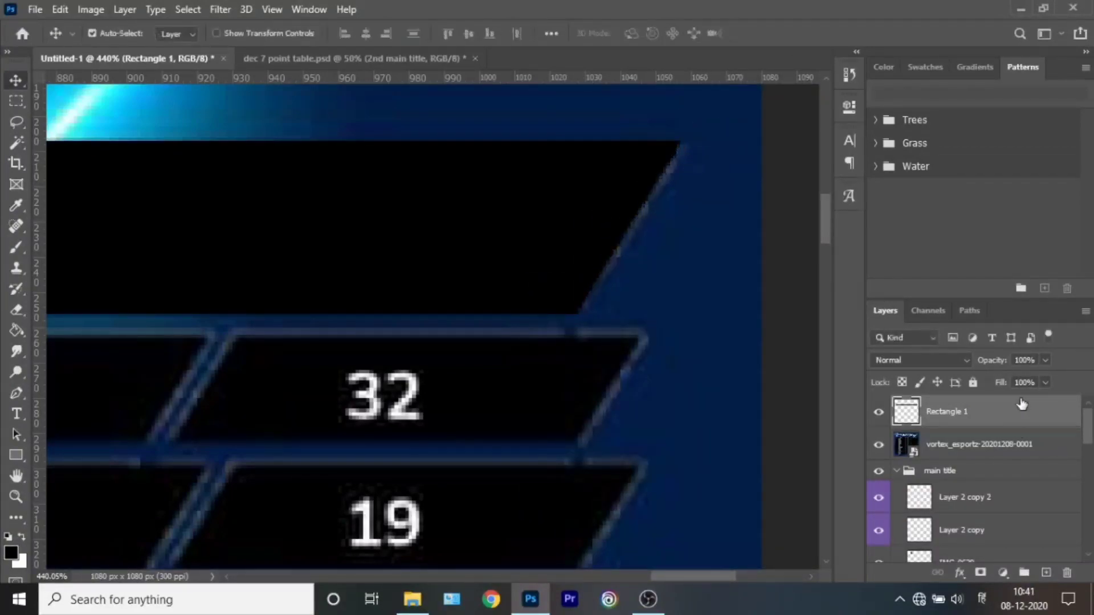
Give Rectangle 1 a white drop shadow and a dark grey outer glow, briefly trying a stroke.
{"action": "double_click", "coordinate": [1020, 411]}
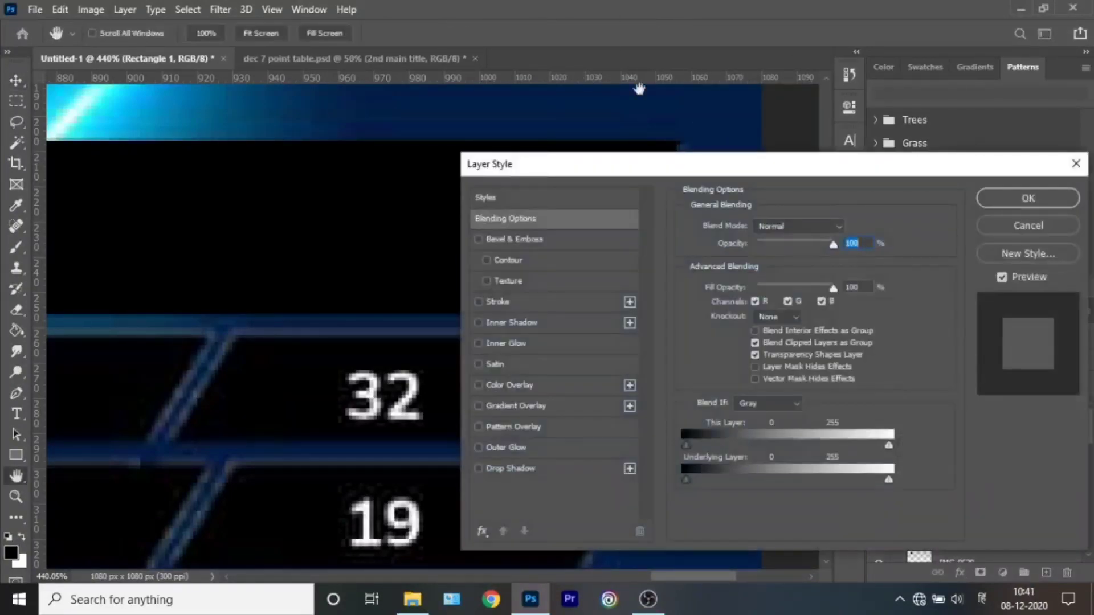
{"action": "left_click", "coordinate": [510, 468]}
{"action": "left_click", "coordinate": [849, 228]}
{"action": "left_click", "coordinate": [666, 111]}
{"action": "left_click", "coordinate": [1029, 100]}
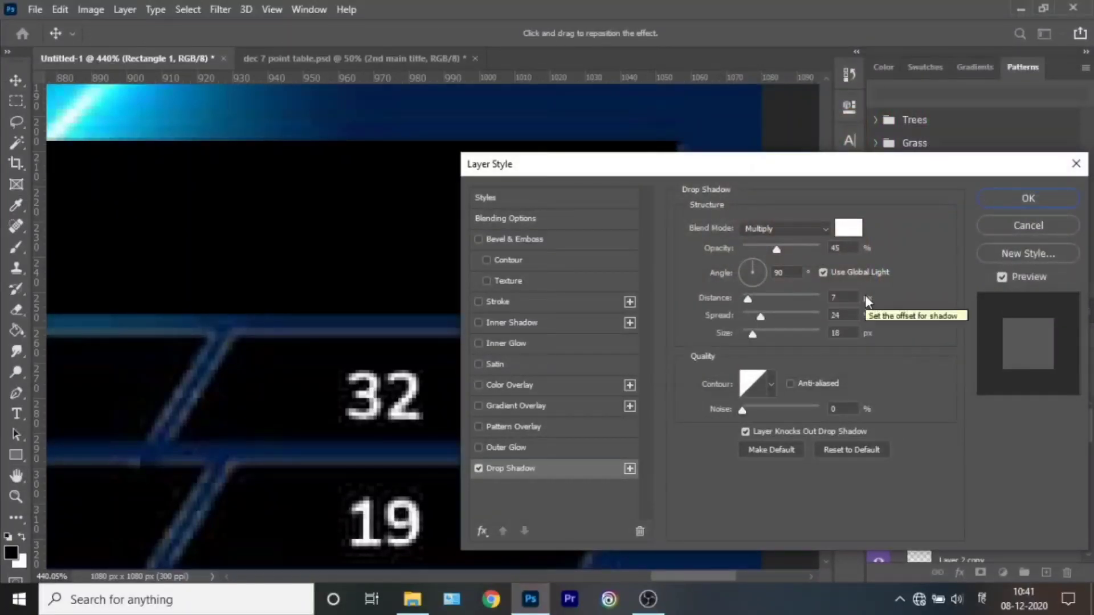
{"action": "left_click", "coordinate": [538, 301]}
{"action": "left_click", "coordinate": [746, 350]}
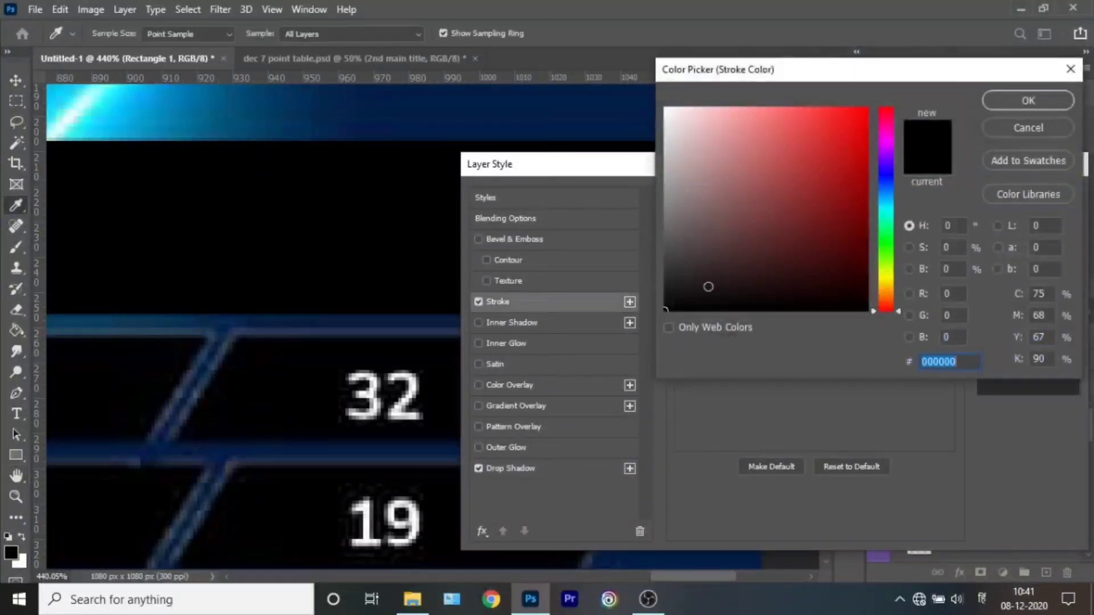
{"action": "key", "text": "Escape"}
{"action": "left_click", "coordinate": [479, 447]}
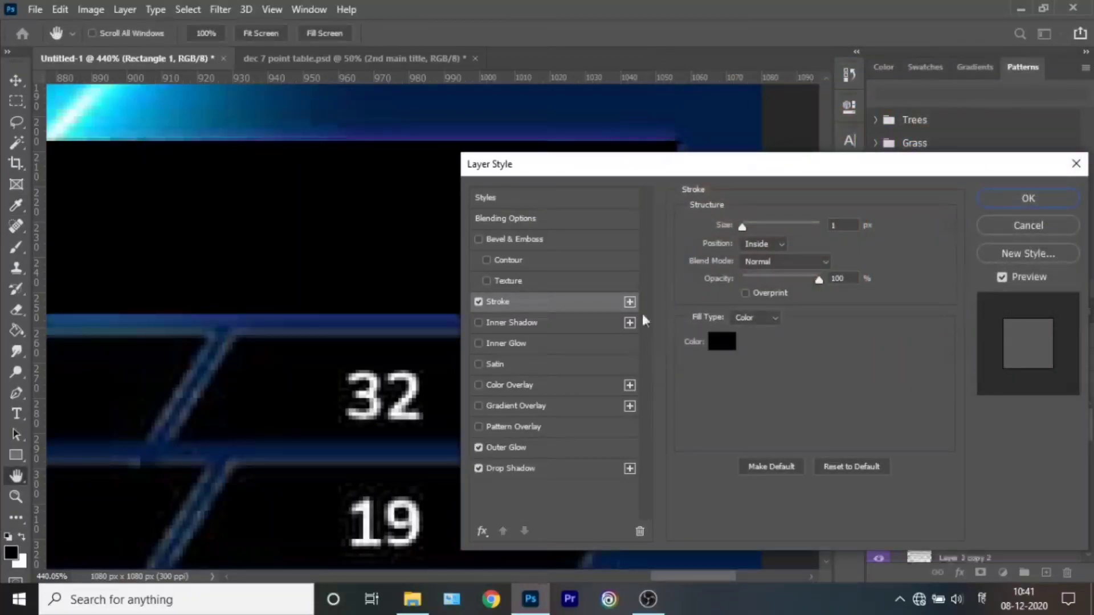
{"action": "left_click", "coordinate": [723, 282]}
{"action": "left_click", "coordinate": [666, 261]}
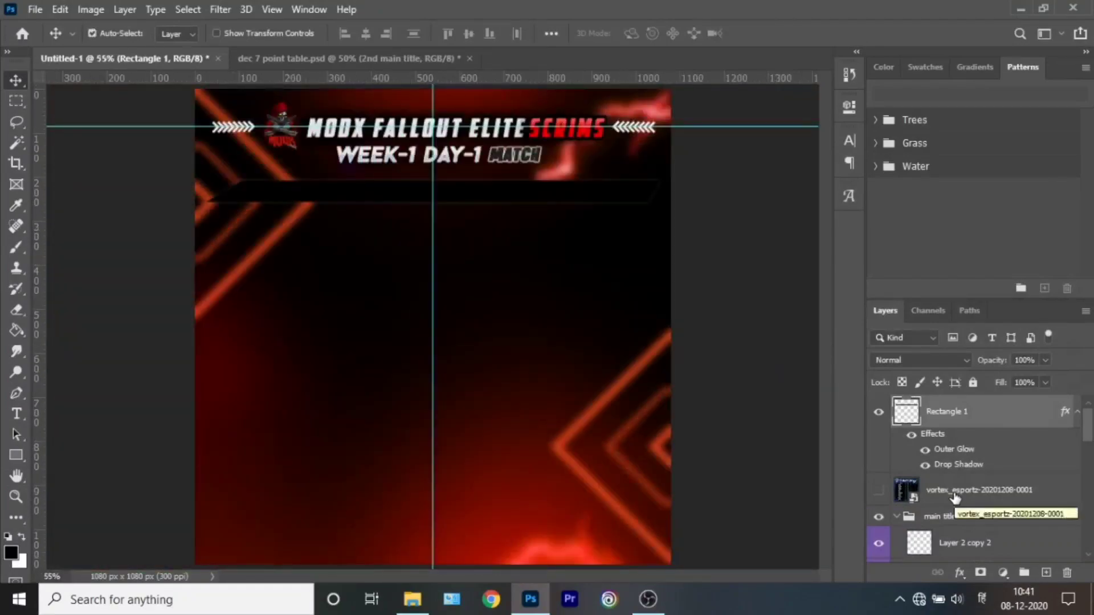
Recolour the outer glow and drop shadow red and add a dark red satin effect.
{"action": "double_click", "coordinate": [1012, 411]}
{"action": "left_click", "coordinate": [642, 406]}
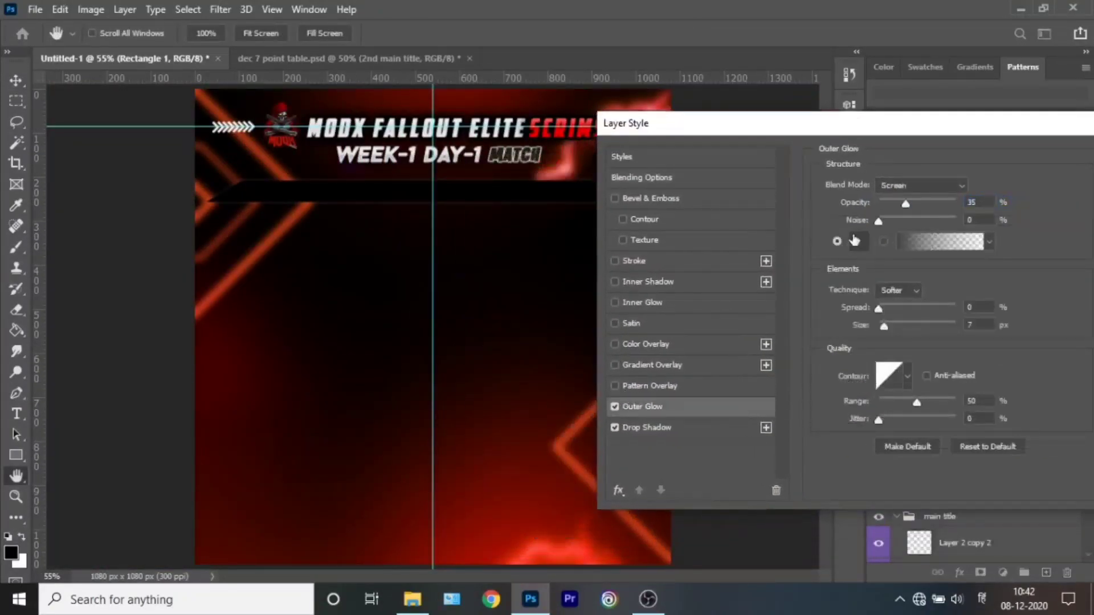
{"action": "left_click", "coordinate": [829, 267]}
{"action": "type", "text": "ff0000"}
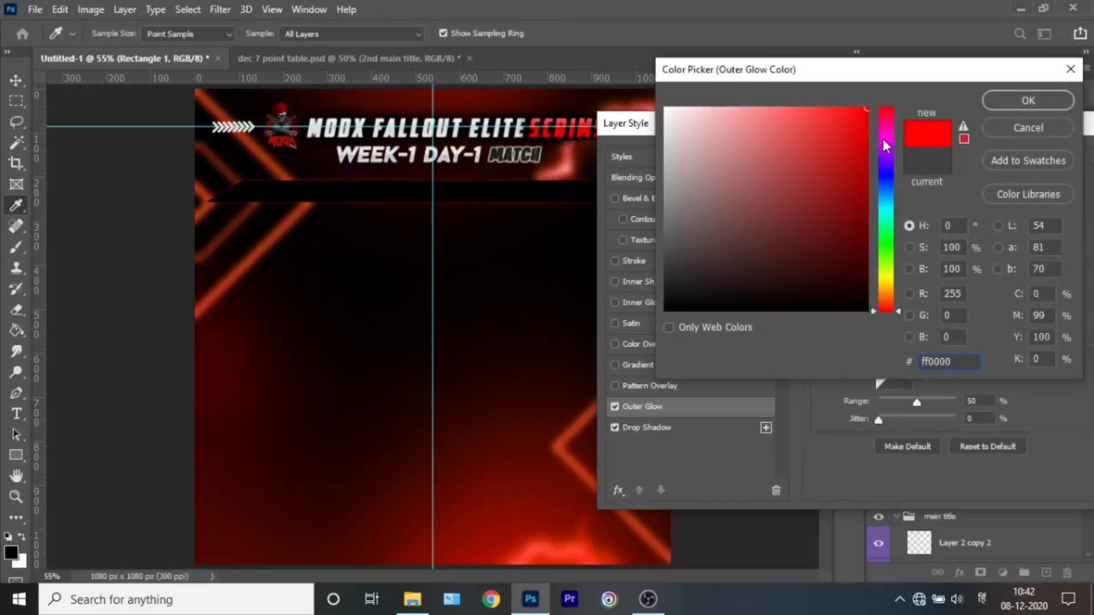
{"action": "key", "text": "Return"}
{"action": "left_click", "coordinate": [647, 427]}
{"action": "left_click", "coordinate": [984, 186]}
{"action": "left_click", "coordinate": [1010, 102]}
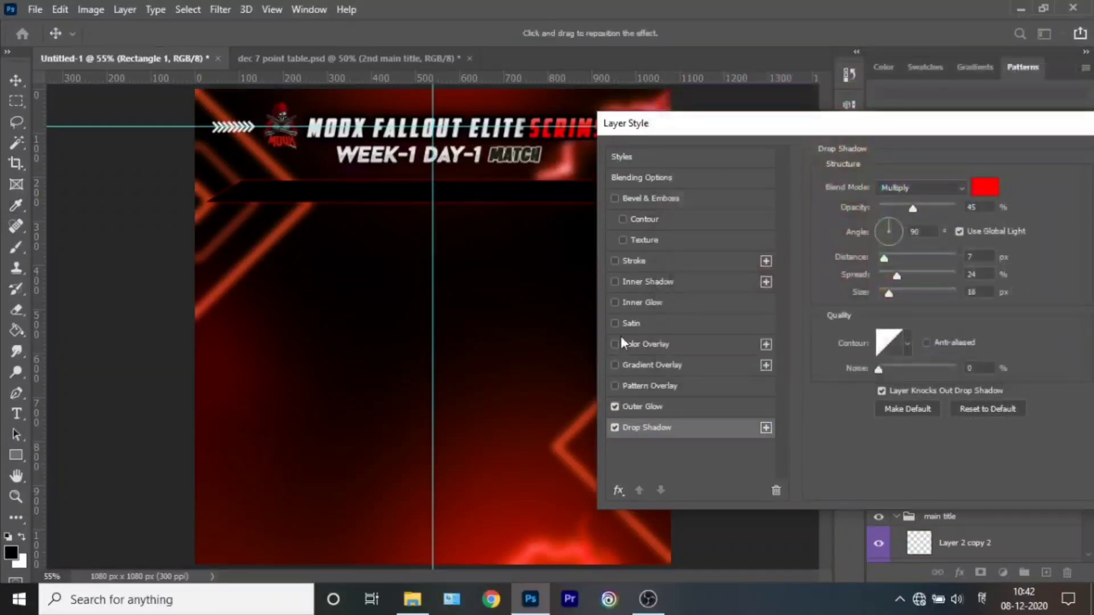
{"action": "left_click", "coordinate": [631, 323]}
{"action": "left_click", "coordinate": [991, 190]}
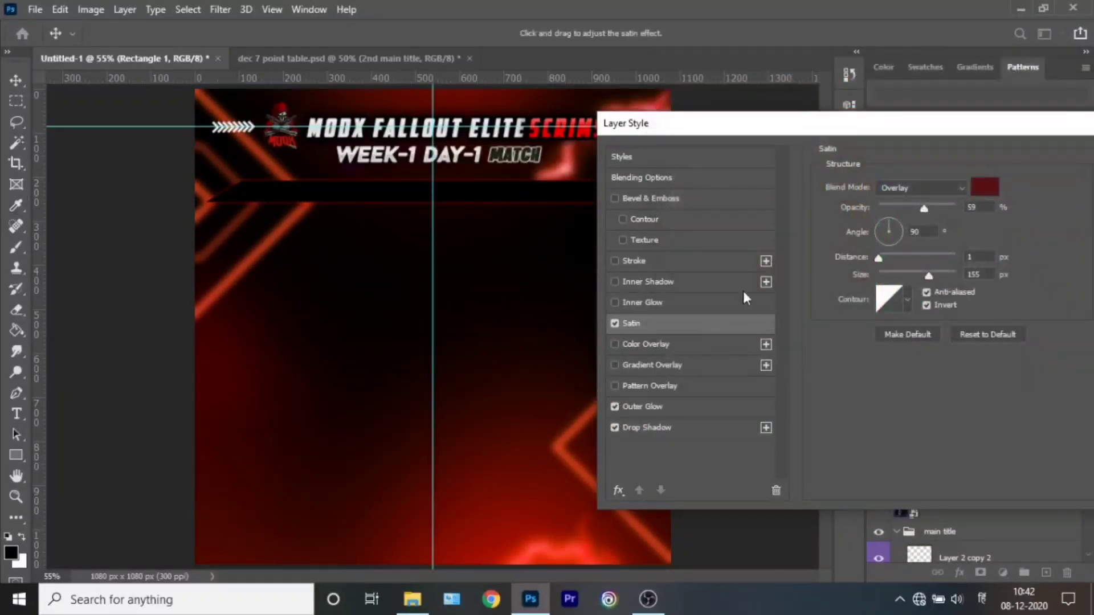
{"action": "left_click", "coordinate": [615, 302]}
Add a red inner shadow, drop the trial inner glow, and apply the layer style.
{"action": "left_click", "coordinate": [859, 239]}
{"action": "key", "text": "Return"}
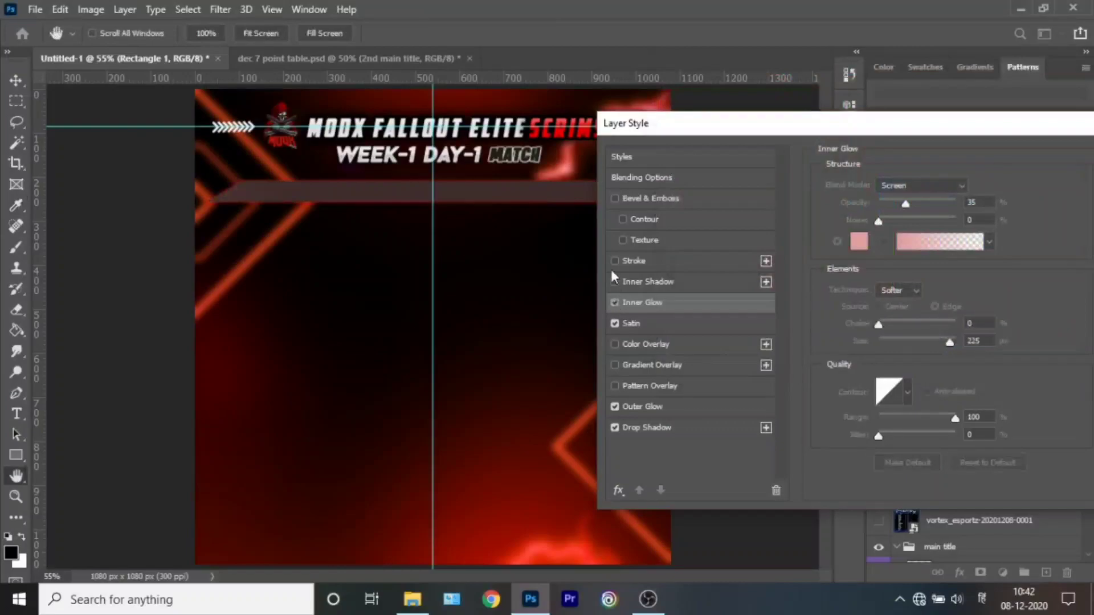
{"action": "left_click", "coordinate": [615, 302]}
{"action": "left_click", "coordinate": [638, 282]}
{"action": "left_click", "coordinate": [983, 186]}
{"action": "left_click", "coordinate": [863, 154]}
{"action": "key", "text": "Return"}
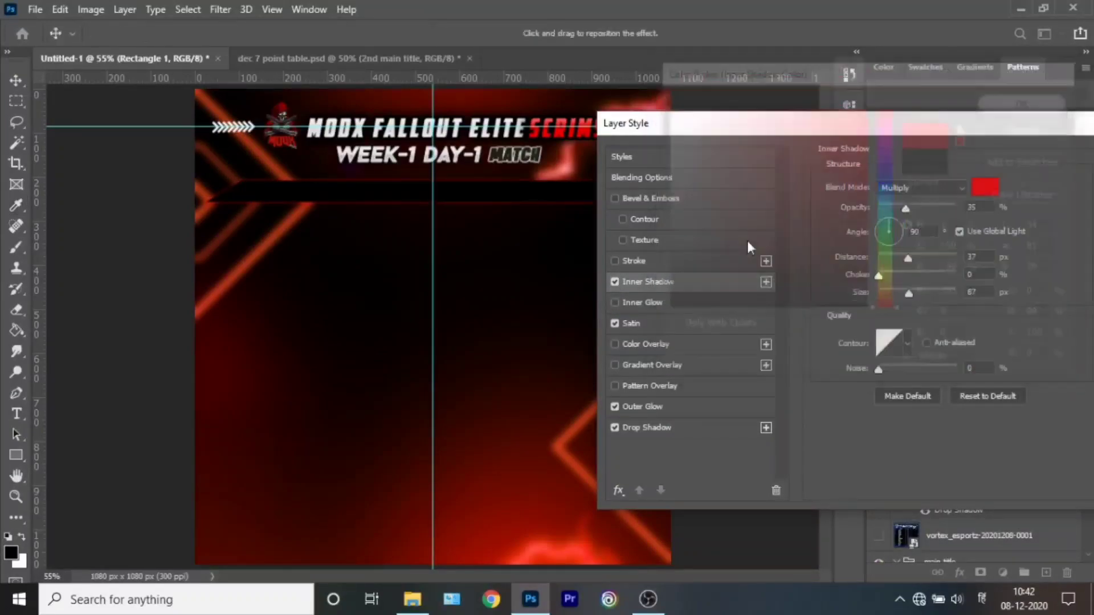
{"action": "left_click", "coordinate": [958, 162]}
Zoom in on the glowing bar, then show the Vortex reference standings image.
{"action": "key", "text": "ctrl+1"}
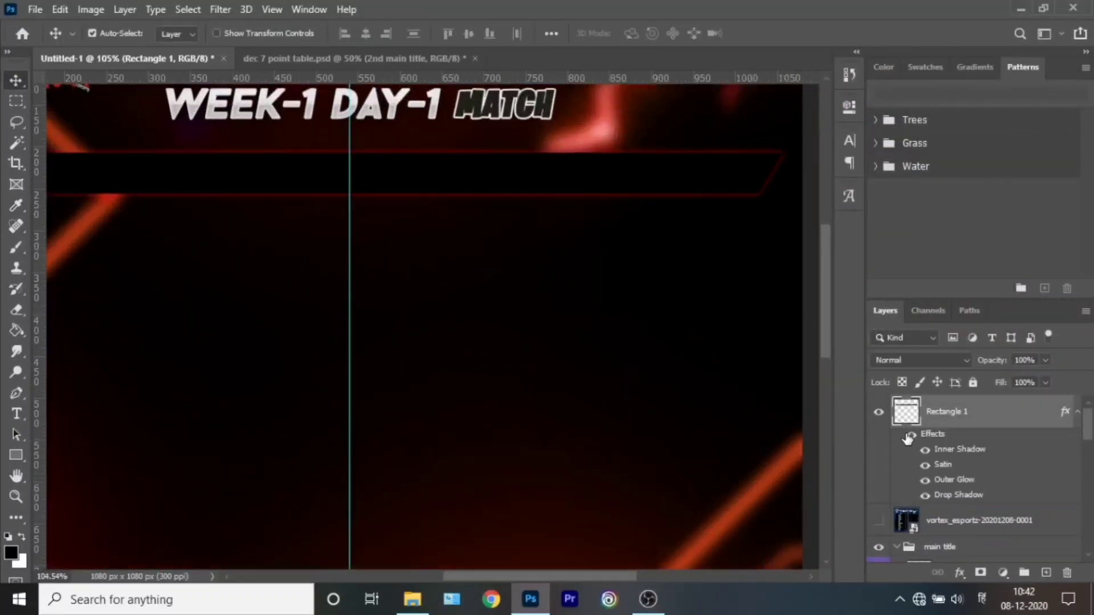
{"action": "key", "text": "ctrl+0"}
{"action": "left_click", "coordinate": [319, 58]}
{"action": "left_click", "coordinate": [169, 58]}
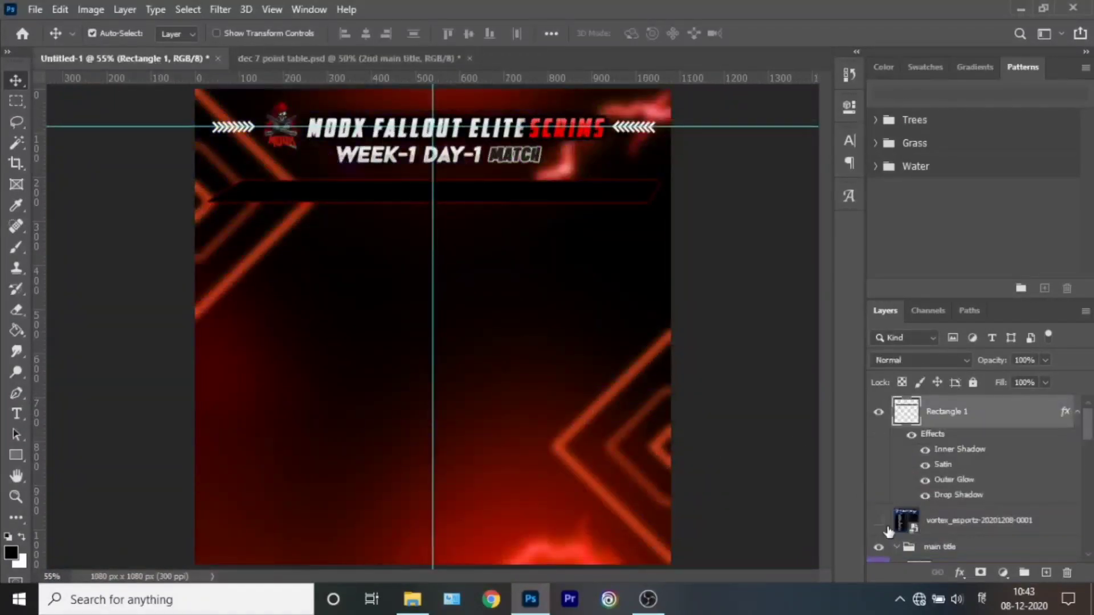
{"action": "left_click", "coordinate": [879, 520]}
Move Vortex above Rectangle 1 and copy the # text layer from dec 7 point table to the poster's top.
{"action": "left_click_drag", "start_coordinate": [969, 520], "coordinate": [969, 407]}
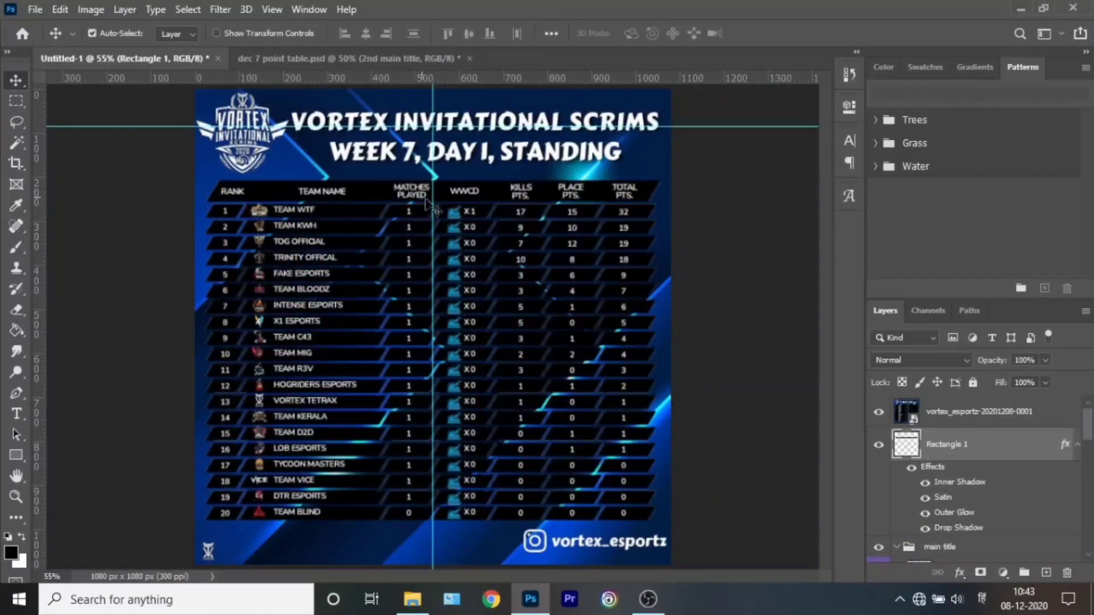
{"action": "left_click", "coordinate": [399, 57]}
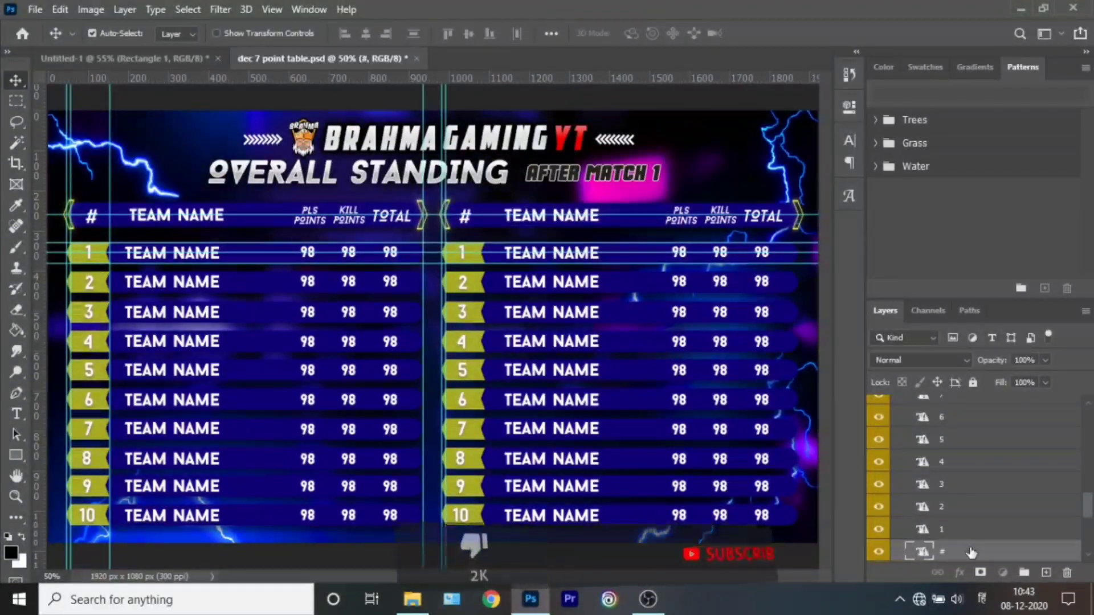
{"action": "double_click", "coordinate": [923, 549]}
{"action": "left_click_drag", "start_coordinate": [967, 558], "coordinate": [381, 259]}
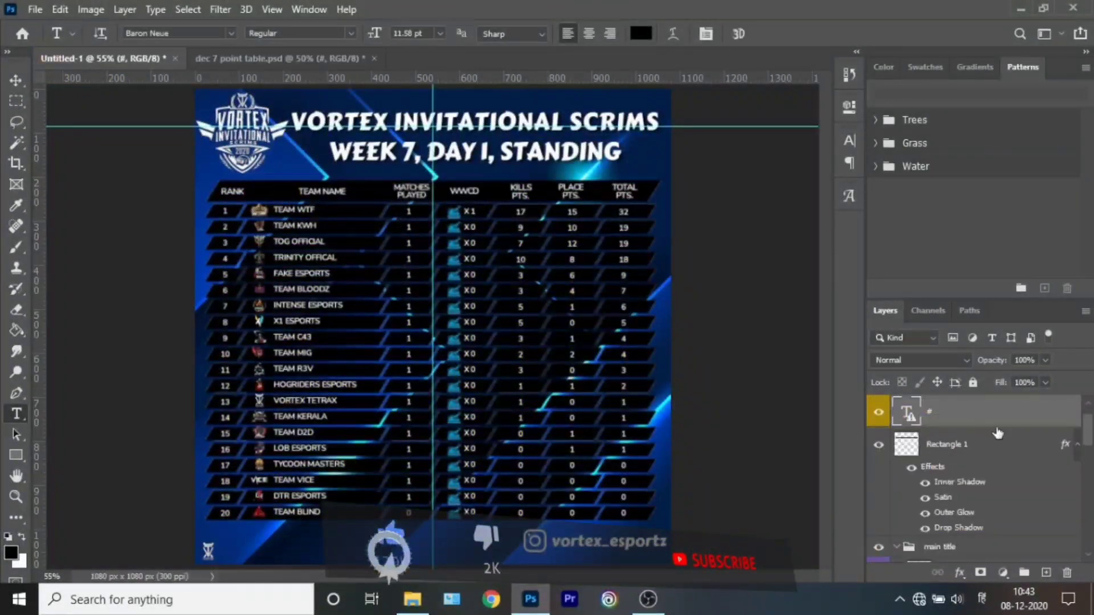
{"action": "key", "text": "ctrl+bracketright"}
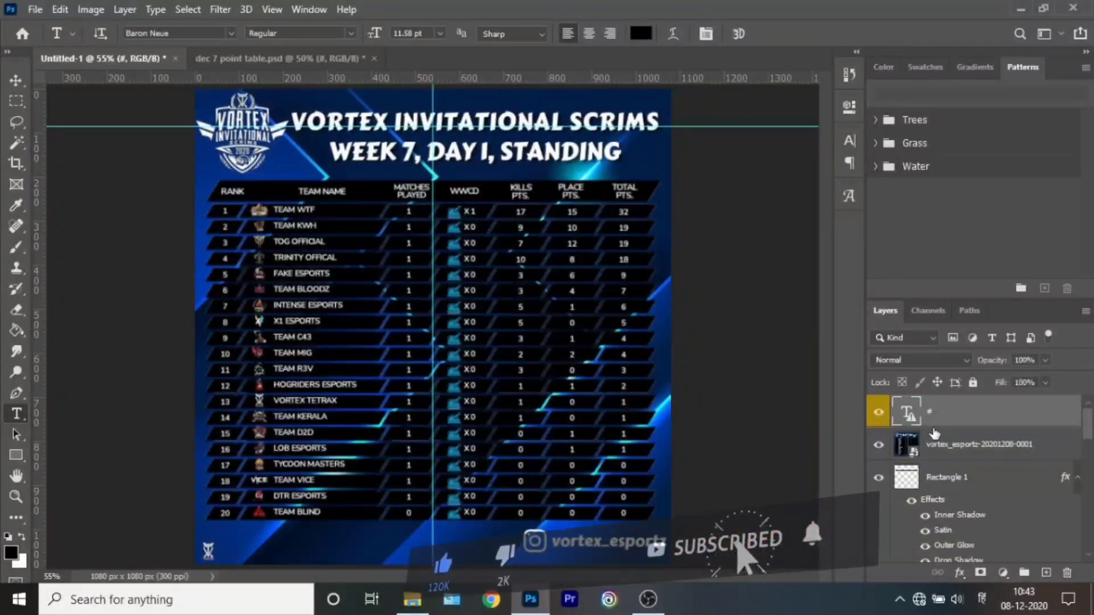
{"action": "left_click", "coordinate": [875, 449]}
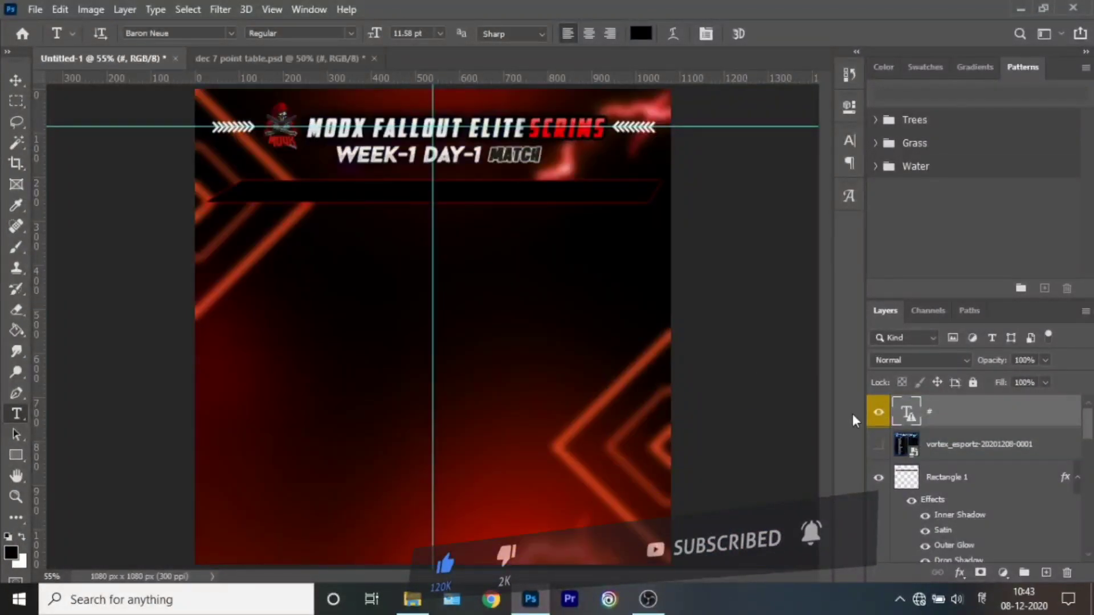
Give the # text layer a white Color Overlay.
{"action": "key", "text": "v"}
{"action": "key", "text": "ctrl"}
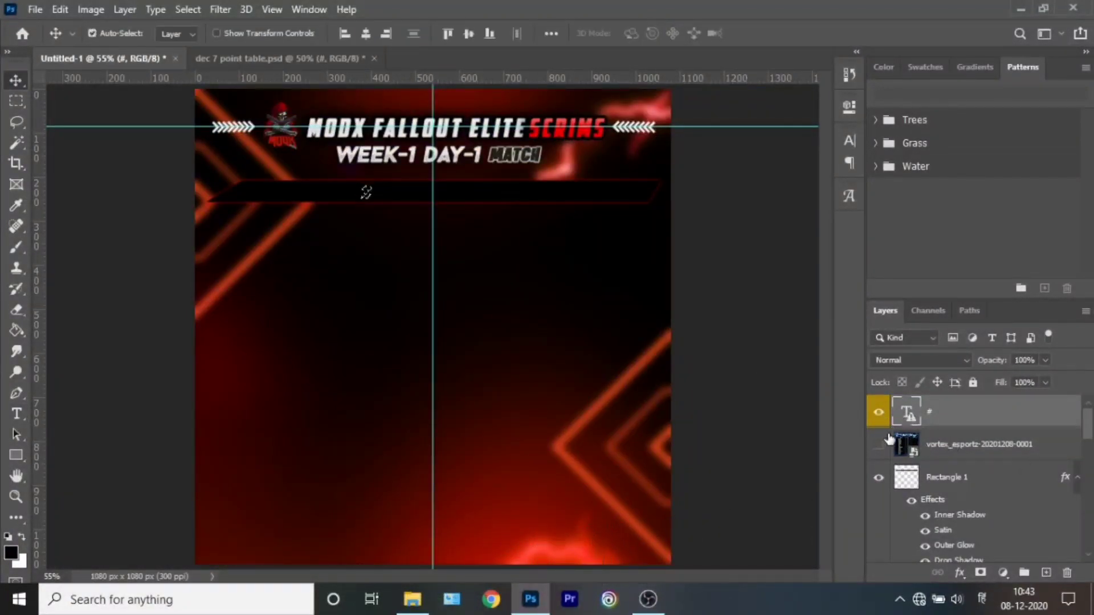
{"action": "scroll", "coordinate": [366, 205], "scroll_direction": "up", "scroll_amount": 3}
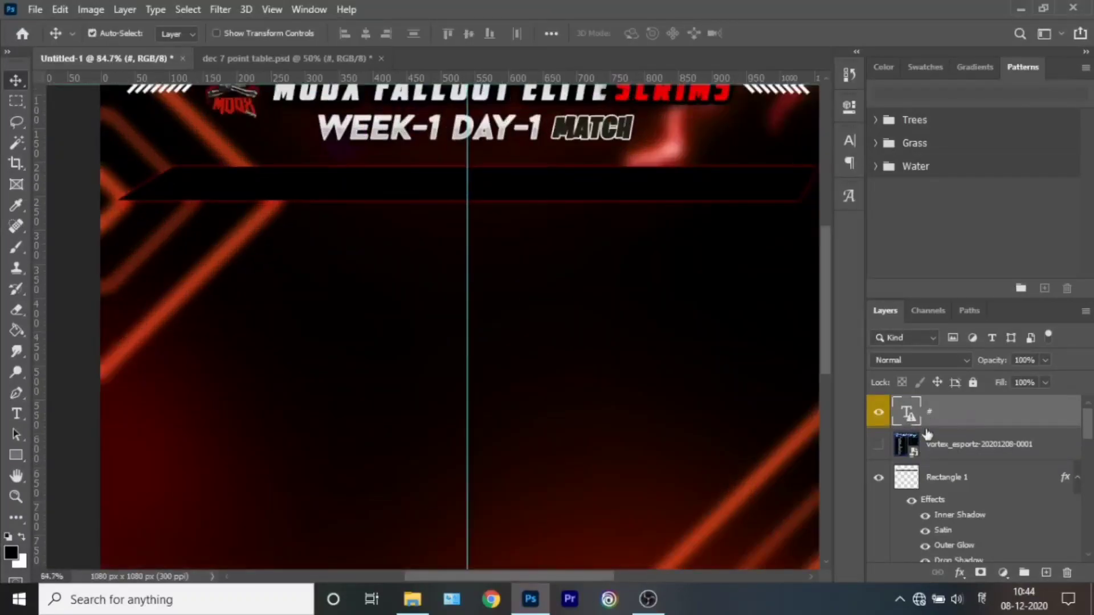
{"action": "left_click", "coordinate": [878, 444]}
{"action": "double_click", "coordinate": [947, 413]}
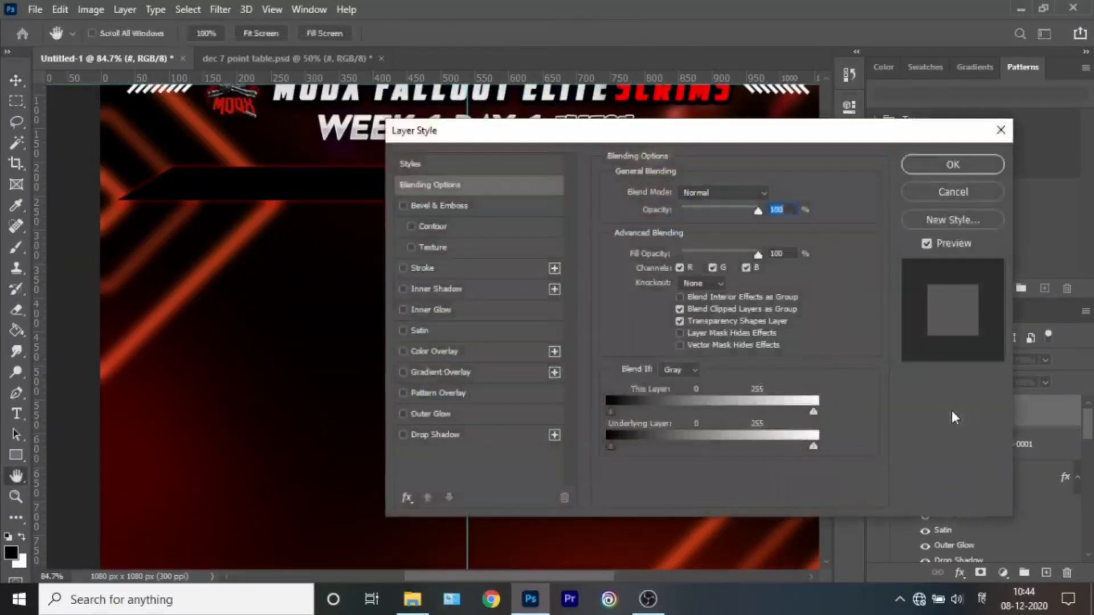
{"action": "left_click", "coordinate": [434, 351]}
{"action": "left_click", "coordinate": [773, 194]}
{"action": "key", "text": "Return"}
{"action": "left_click", "coordinate": [963, 166]}
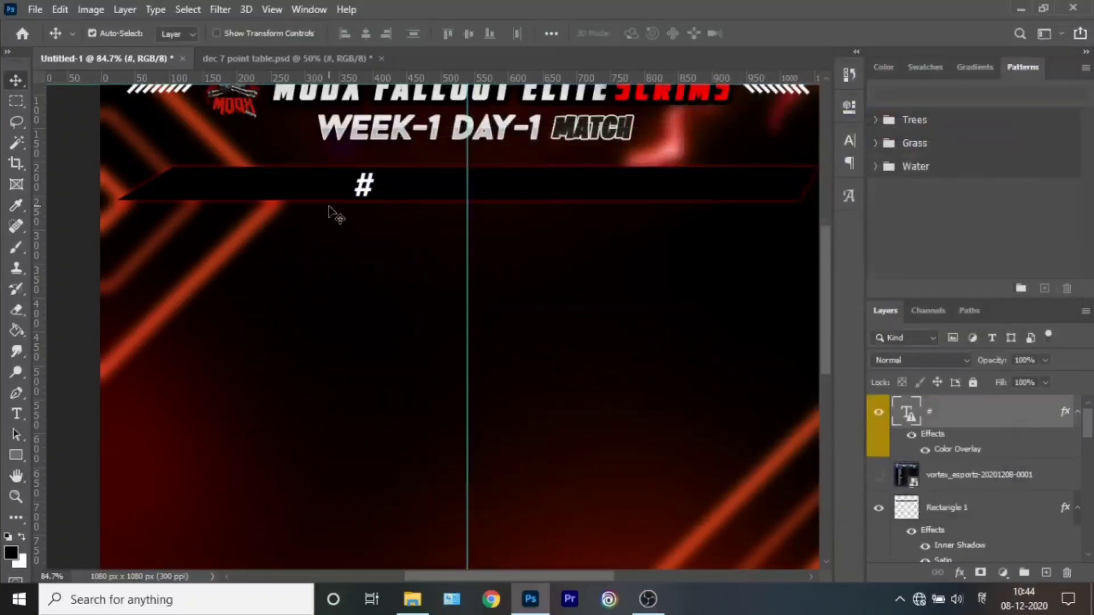
Change the # heading to RANK and shrink it into the RANK column header.
{"action": "key", "text": "t"}
{"action": "left_click", "coordinate": [878, 475]}
{"action": "double_click", "coordinate": [365, 184]}
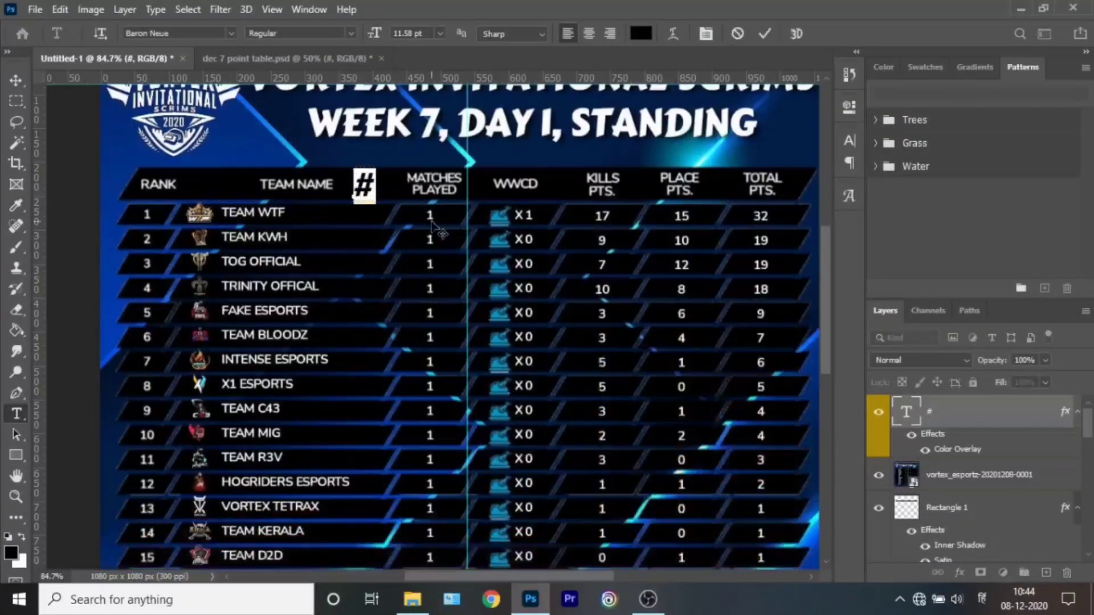
{"action": "type", "text": "ईओलखब"}
{"action": "key", "text": "super+space"}
{"action": "key", "text": "ctrl+z"}
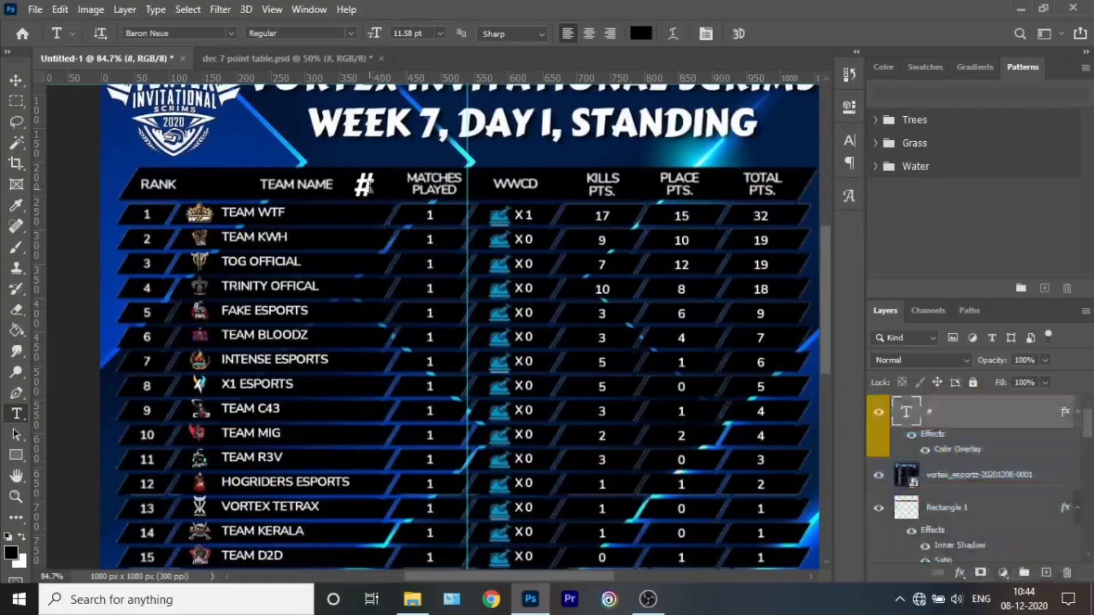
{"action": "type", "text": "RANK"}
{"action": "left_click", "coordinate": [766, 34]}
{"action": "key", "text": "ctrl+t"}
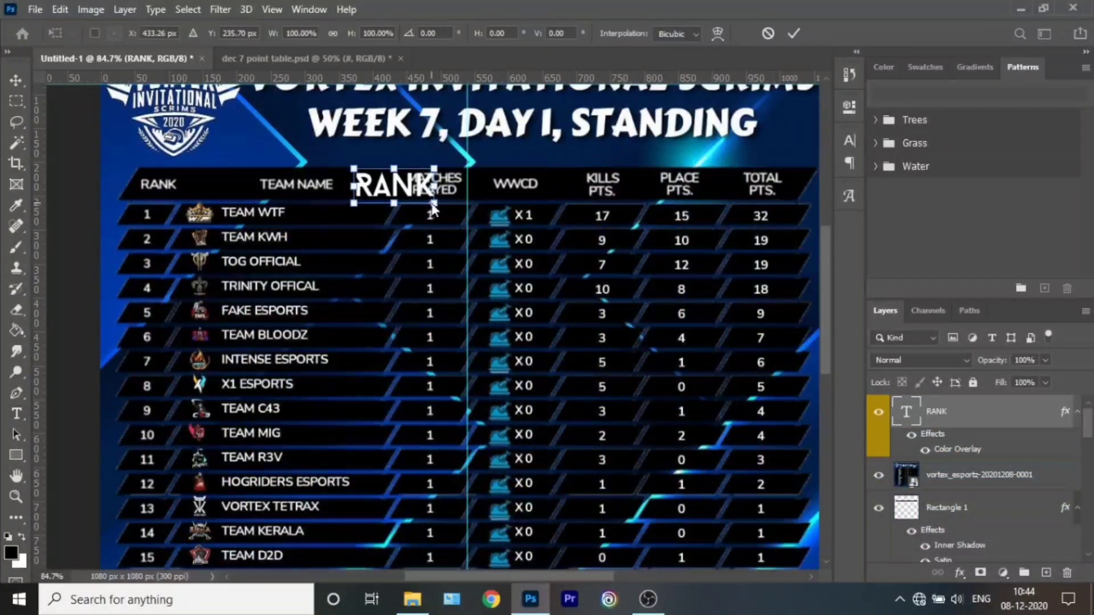
{"action": "mouse_move", "coordinate": [434, 203]}
{"action": "left_mouse_down"}
{"action": "mouse_move", "coordinate": [396, 187]}
{"action": "mouse_move", "coordinate": [171, 191]}
{"action": "left_mouse_up"}
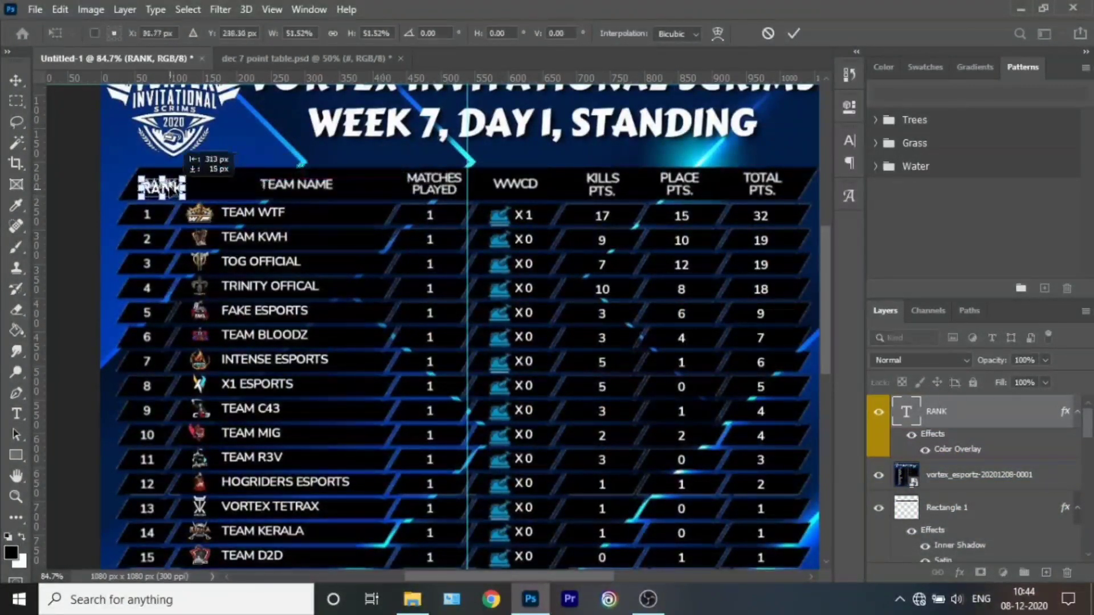
{"action": "left_click", "coordinate": [793, 33]}
Move the blue reference table layer below Rectangle 1.
{"action": "left_click", "coordinate": [879, 475]}
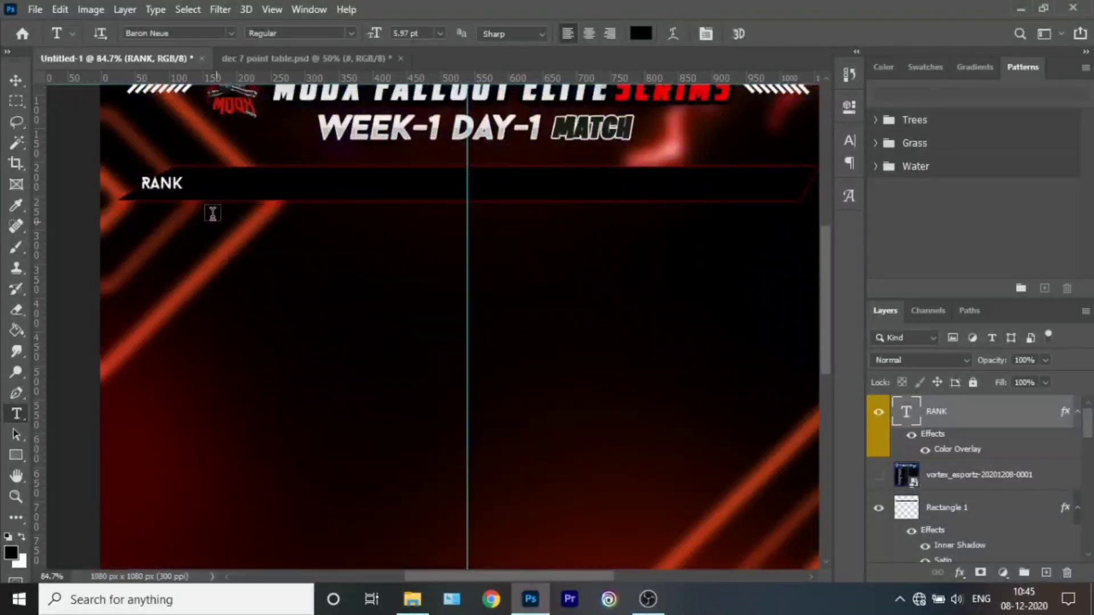
{"action": "left_click", "coordinate": [879, 475]}
{"action": "left_click", "coordinate": [963, 475]}
{"action": "left_click_drag", "start_coordinate": [963, 474], "coordinate": [1012, 523]}
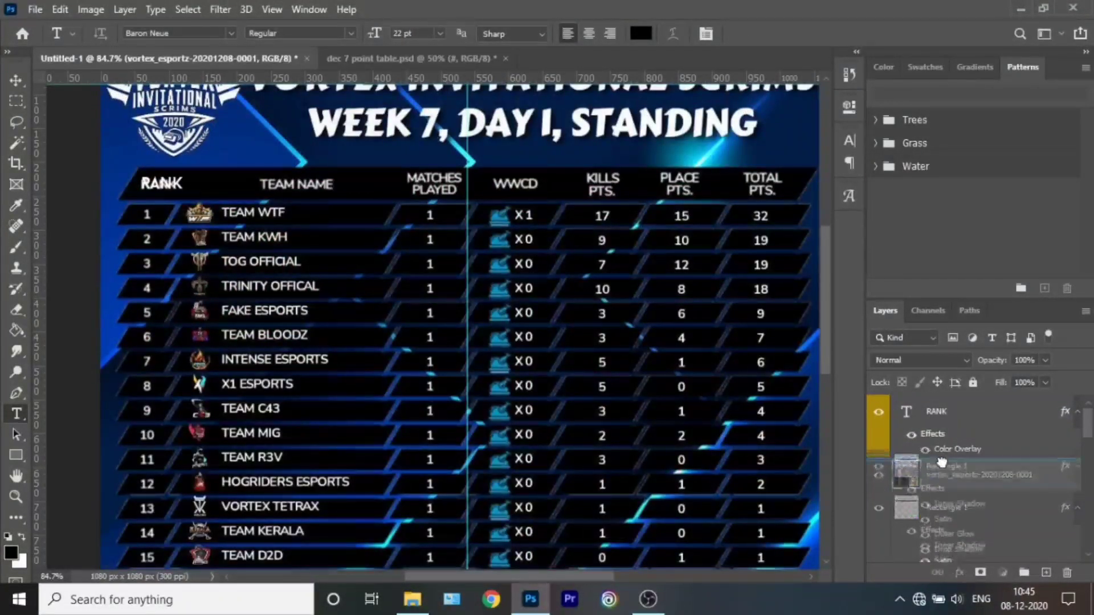
Widen the black header band and nudge it up slightly.
{"action": "key", "text": "ctrl+t"}
{"action": "right_click", "coordinate": [197, 181]}
{"action": "left_click", "coordinate": [238, 238]}
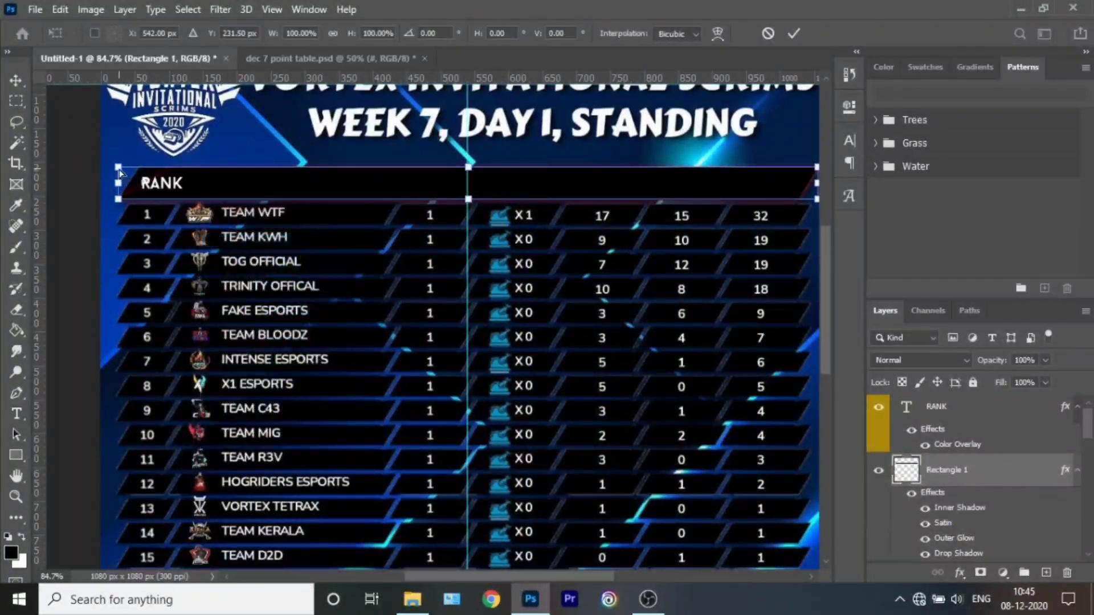
{"action": "left_click_drag", "start_coordinate": [441, 577], "coordinate": [469, 579]}
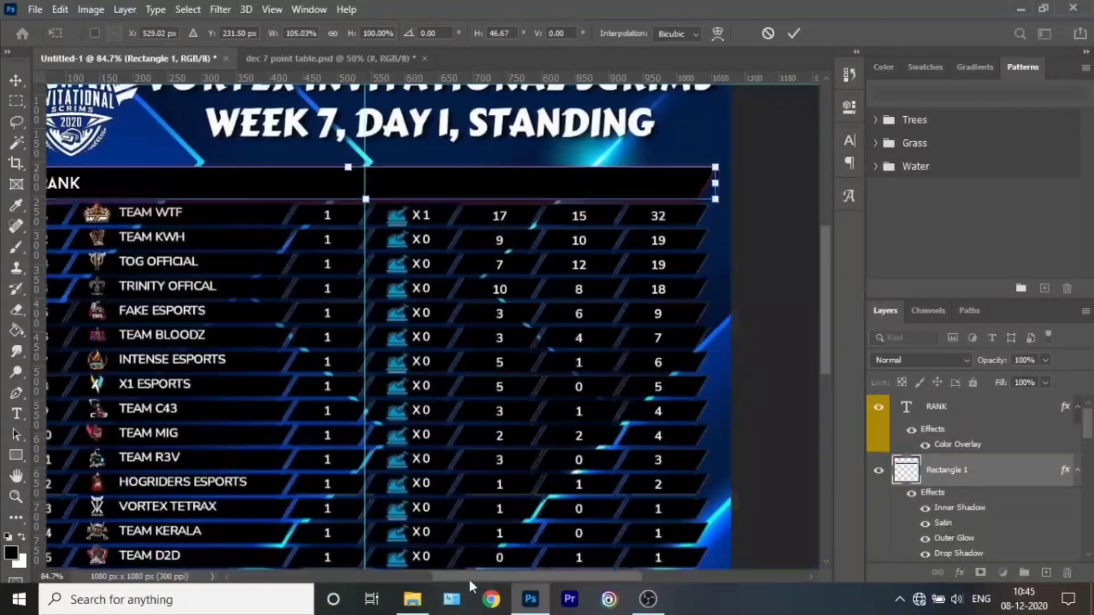
{"action": "key", "text": "Return"}
{"action": "key", "text": "t"}
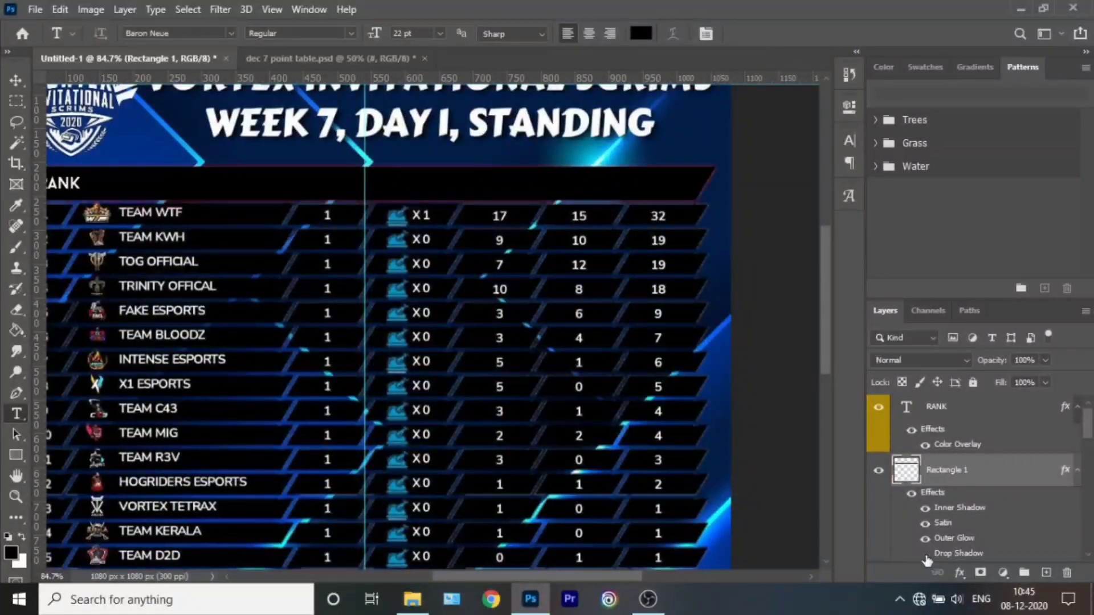
{"action": "key", "text": "v"}
{"action": "key", "text": "shift+Up"}
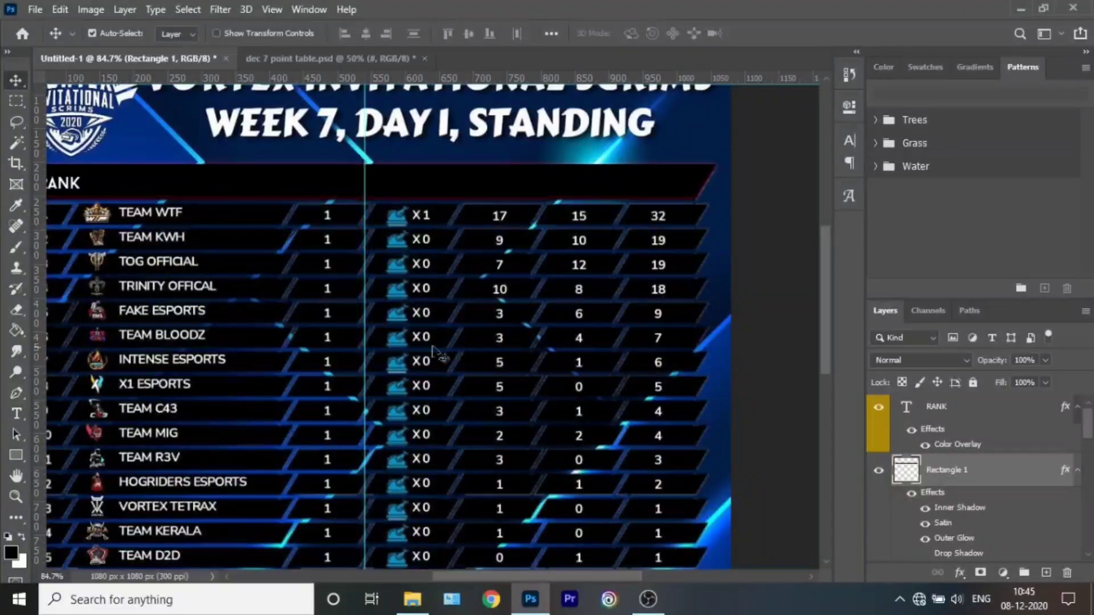
{"action": "left_click_drag", "start_coordinate": [548, 576], "coordinate": [508, 574]}
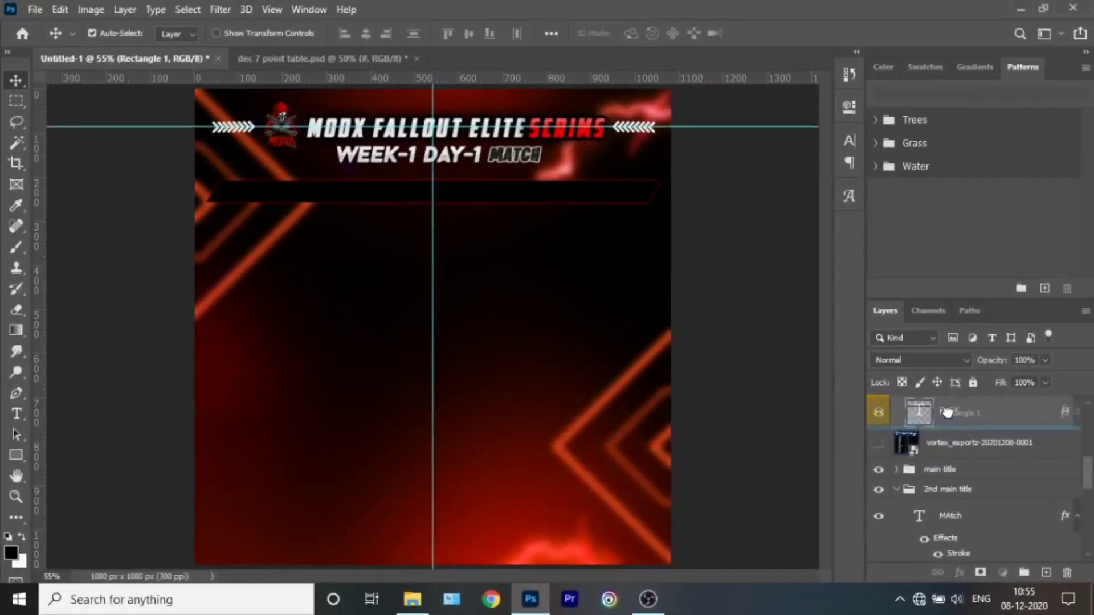
Bring the column heading group into the poster and draw a black box over the rank 1 cell.
{"action": "left_click_drag", "start_coordinate": [947, 412], "coordinate": [943, 419]}
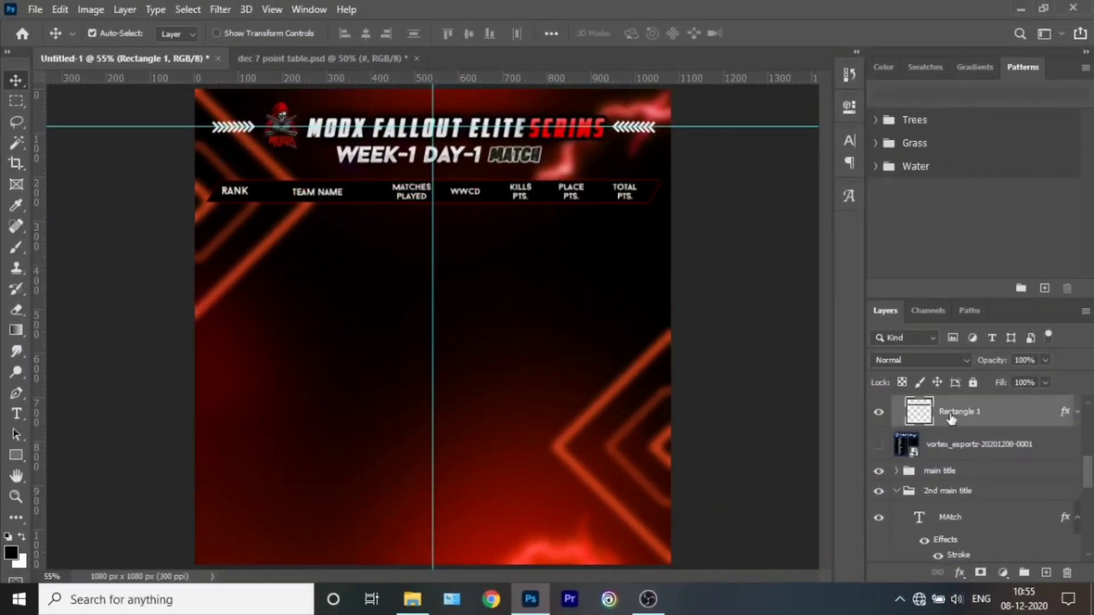
{"action": "left_click", "coordinate": [879, 432]}
{"action": "key", "text": "u"}
{"action": "scroll", "coordinate": [107, 282], "scroll_direction": "up", "scroll_amount": 5}
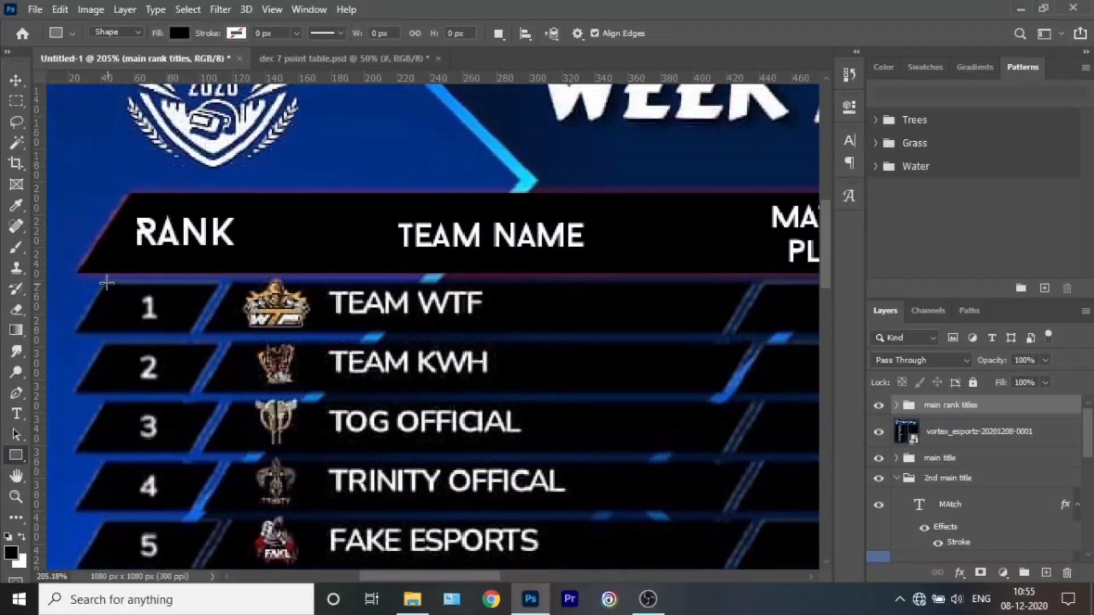
{"action": "left_click_drag", "start_coordinate": [191, 330], "coordinate": [192, 331]}
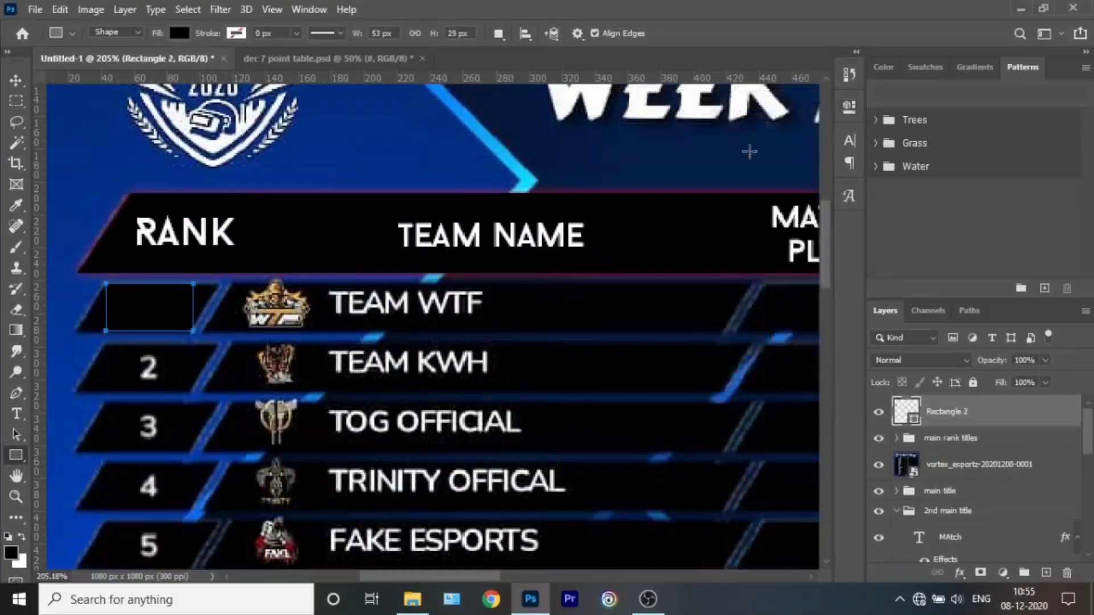
Rasterize the box and skew it into a slanted cell matching the row.
{"action": "right_click", "coordinate": [183, 226]}
{"action": "key", "text": "ctrl+t"}
{"action": "left_click", "coordinate": [488, 227]}
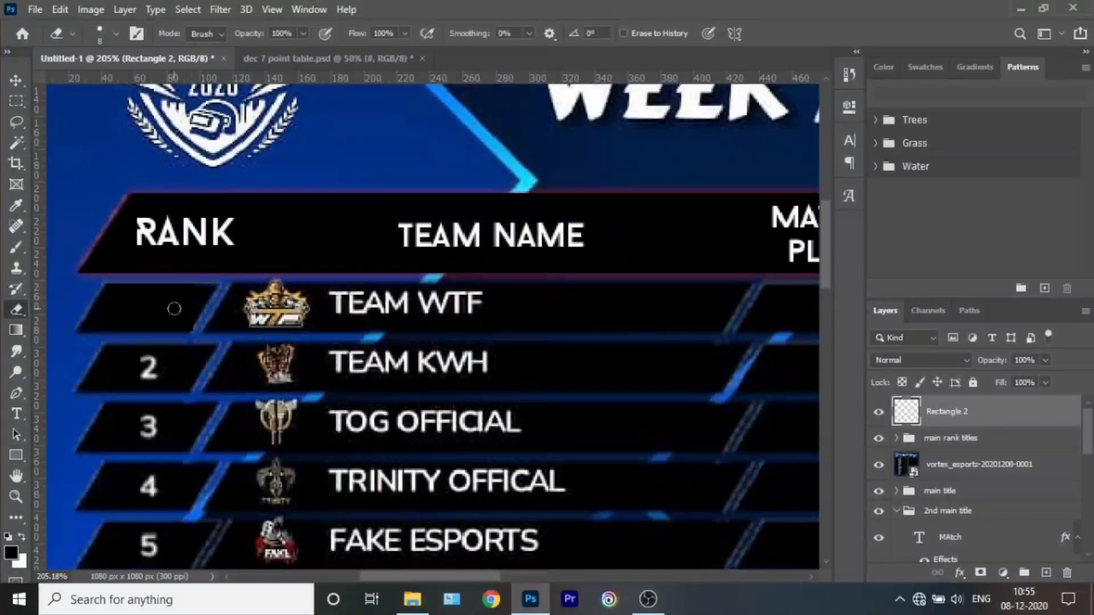
{"action": "right_click", "coordinate": [158, 313]}
{"action": "key", "text": "Escape"}
{"action": "scroll", "coordinate": [143, 297], "scroll_direction": "up", "scroll_amount": 3}
{"action": "scroll", "coordinate": [142, 297], "scroll_direction": "left", "scroll_amount": 5}
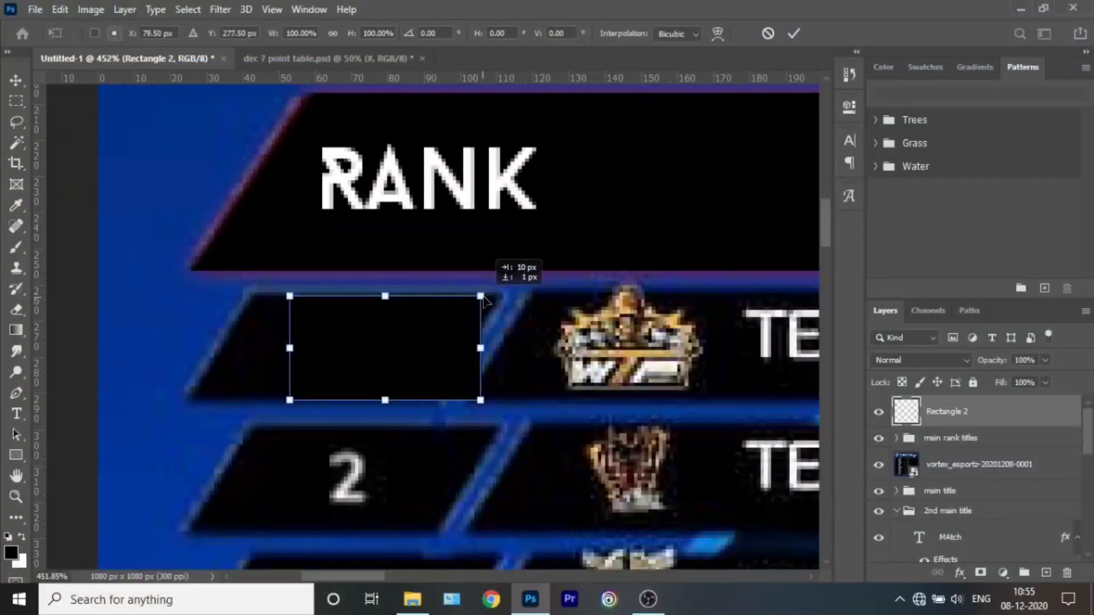
{"action": "right_click", "coordinate": [449, 293]}
{"action": "left_click", "coordinate": [421, 108]}
{"action": "left_click_drag", "start_coordinate": [447, 292], "coordinate": [500, 293]}
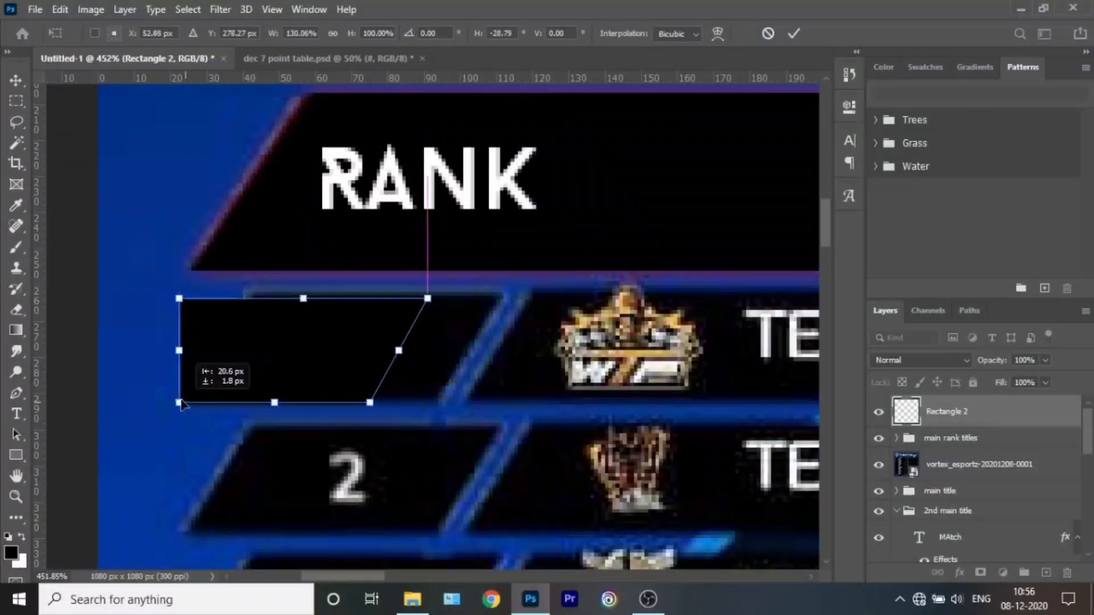
{"action": "left_click_drag", "start_coordinate": [251, 395], "coordinate": [247, 424]}
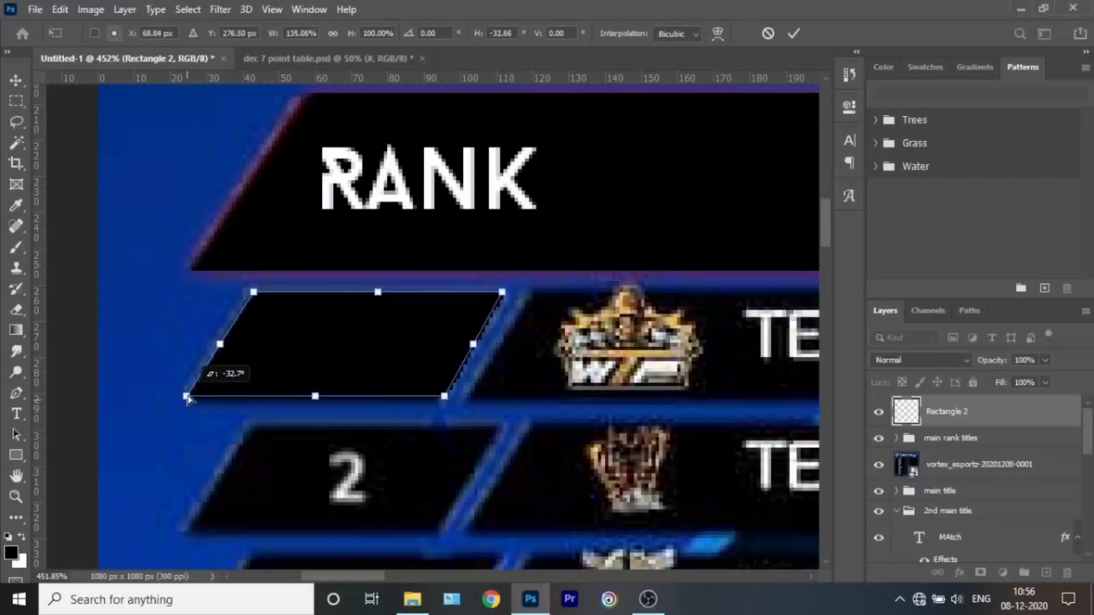
{"action": "left_click", "coordinate": [794, 33]}
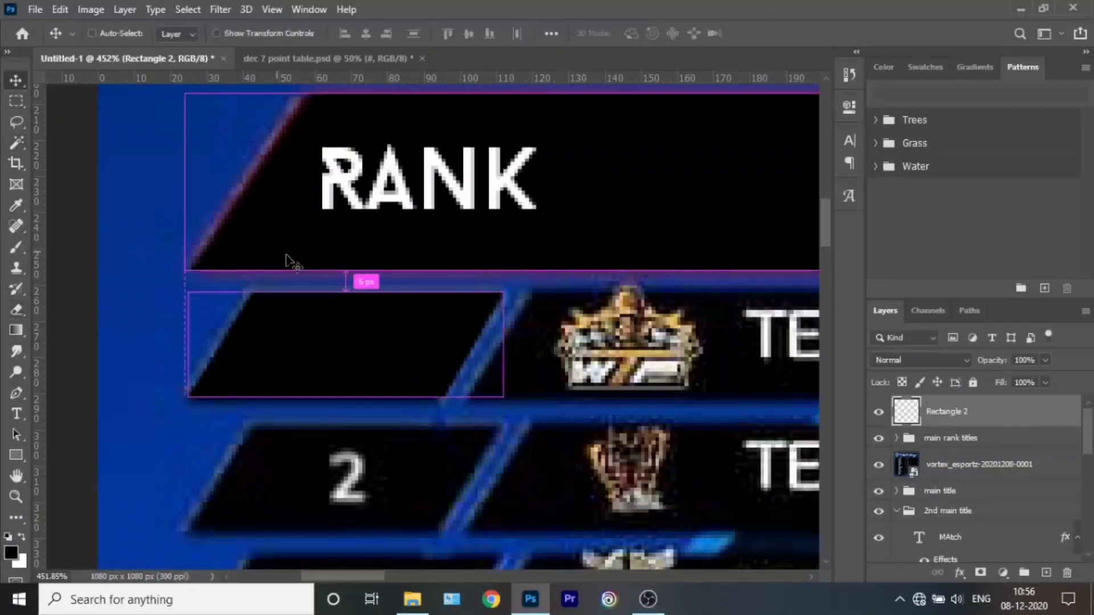
Duplicate the slanted box, undoing a trial move of the copy along the row.
{"action": "key", "text": "ctrl+j"}
{"action": "scroll", "coordinate": [149, 377], "scroll_direction": "right", "scroll_amount": 5}
{"action": "left_click_drag", "start_coordinate": [150, 377], "coordinate": [371, 354]}
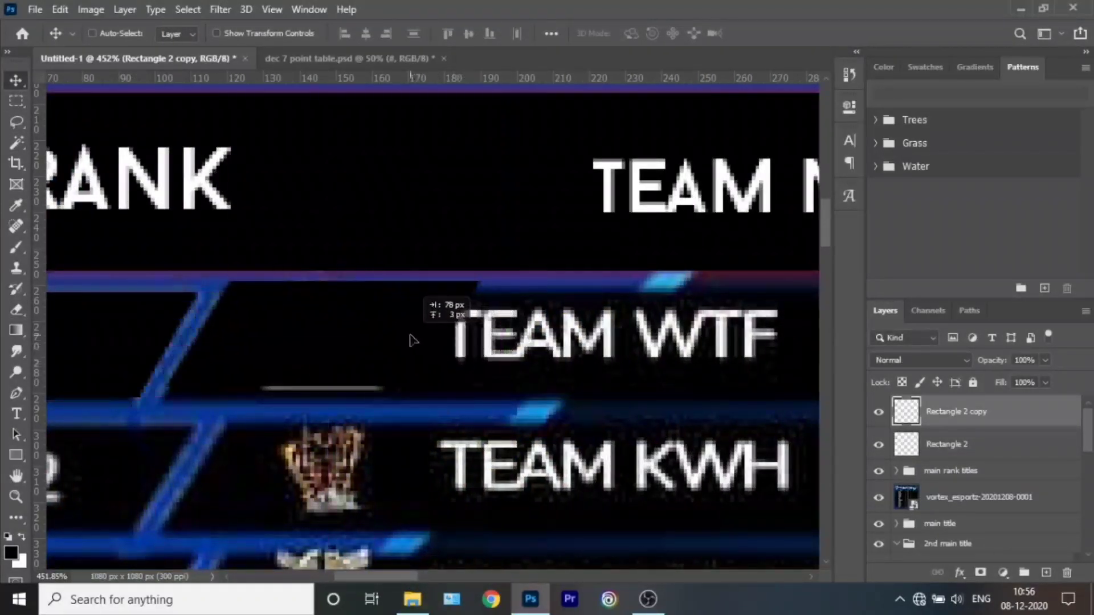
{"action": "key", "text": "ctrl+z"}
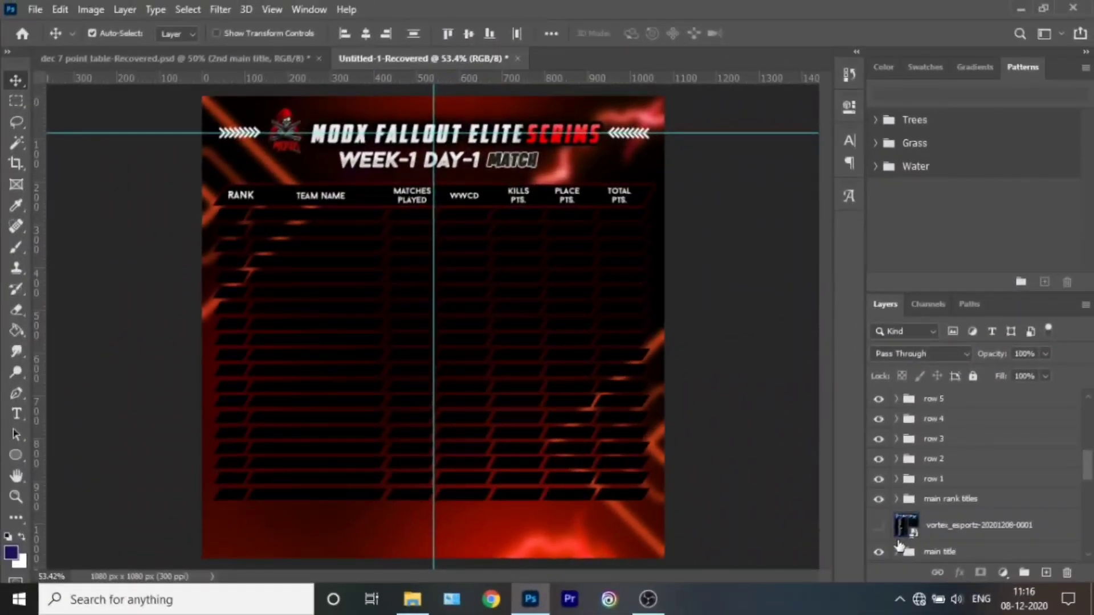
Select the row 1–19 layers and group them into a group named 'row'.
{"action": "left_click", "coordinate": [937, 480]}
{"action": "scroll", "coordinate": [994, 480], "scroll_direction": "up", "scroll_amount": 5}
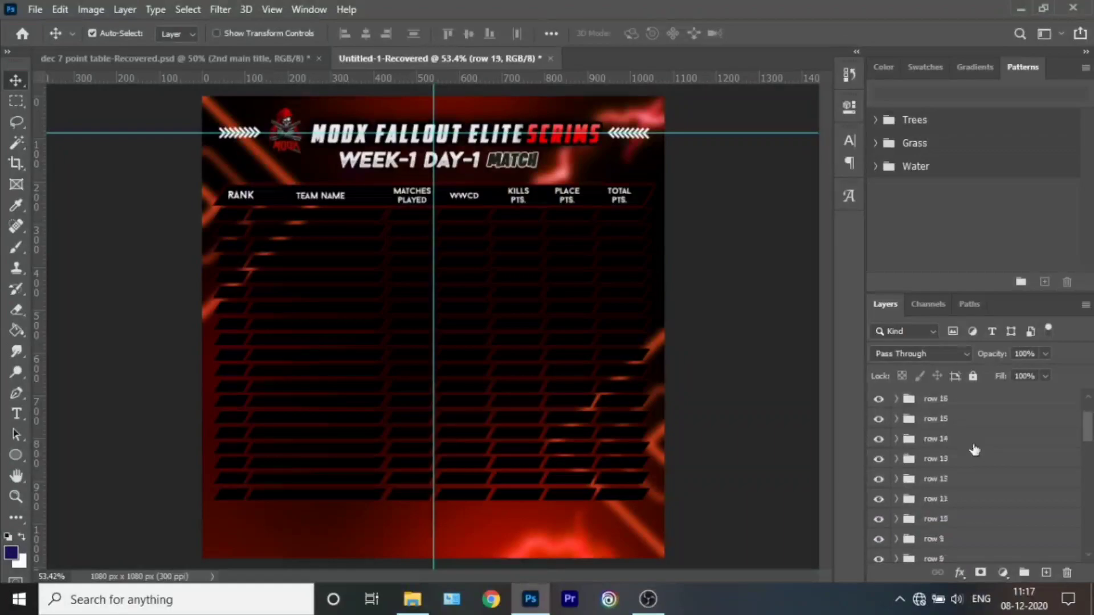
{"action": "scroll", "coordinate": [974, 450], "scroll_direction": "down", "scroll_amount": 5}
{"action": "left_click", "coordinate": [990, 520], "text": "shift"}
{"action": "scroll", "coordinate": [990, 529], "scroll_direction": "up", "scroll_amount": 5}
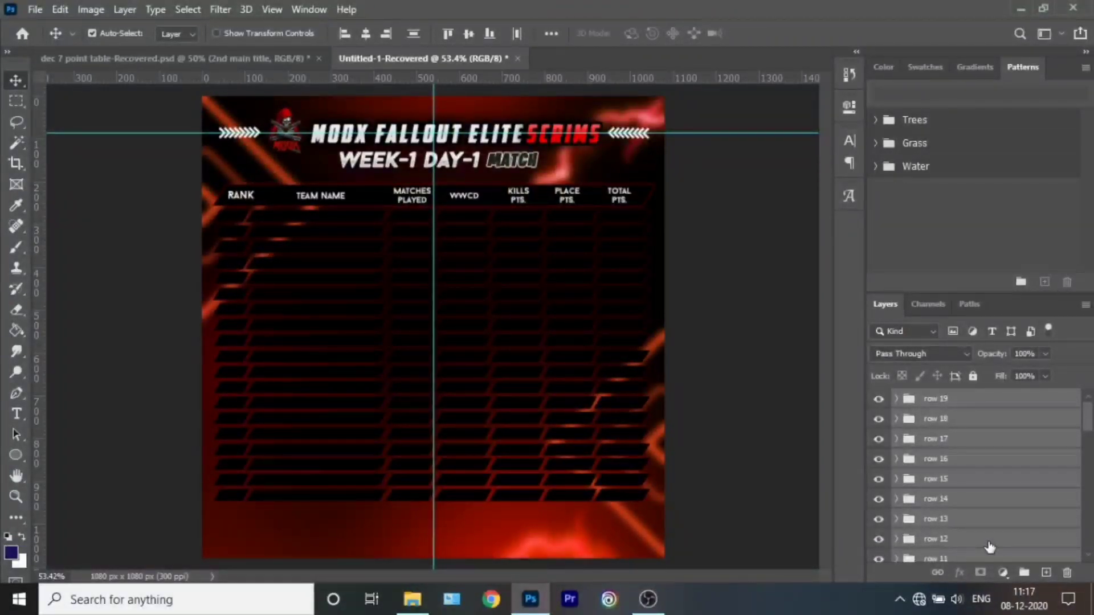
{"action": "key", "text": "ctrl+g"}
{"action": "type", "text": "row"}
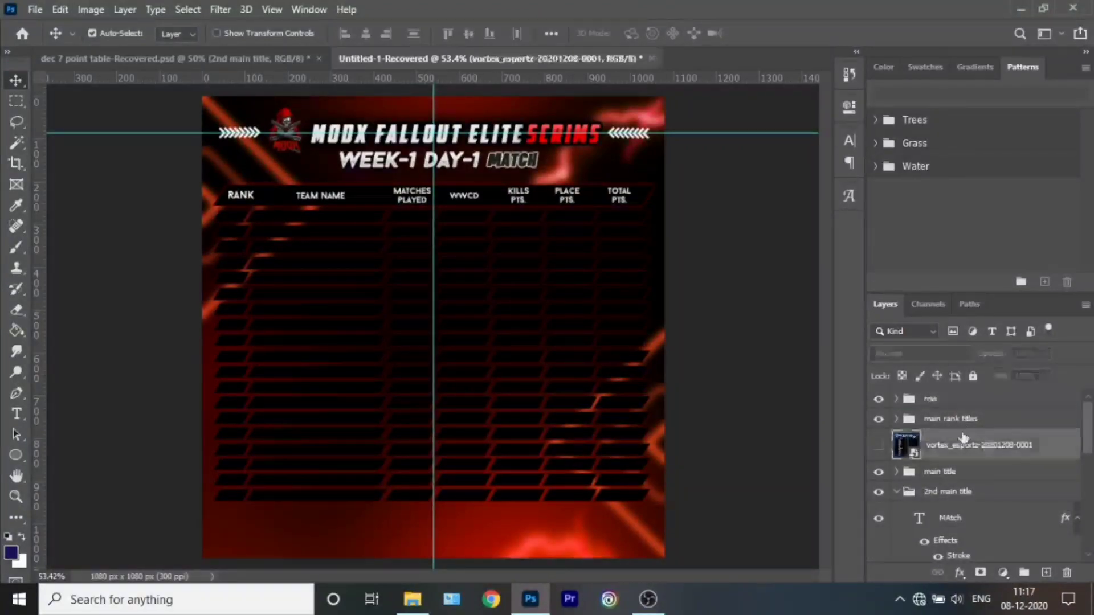
{"action": "key", "text": "Return"}
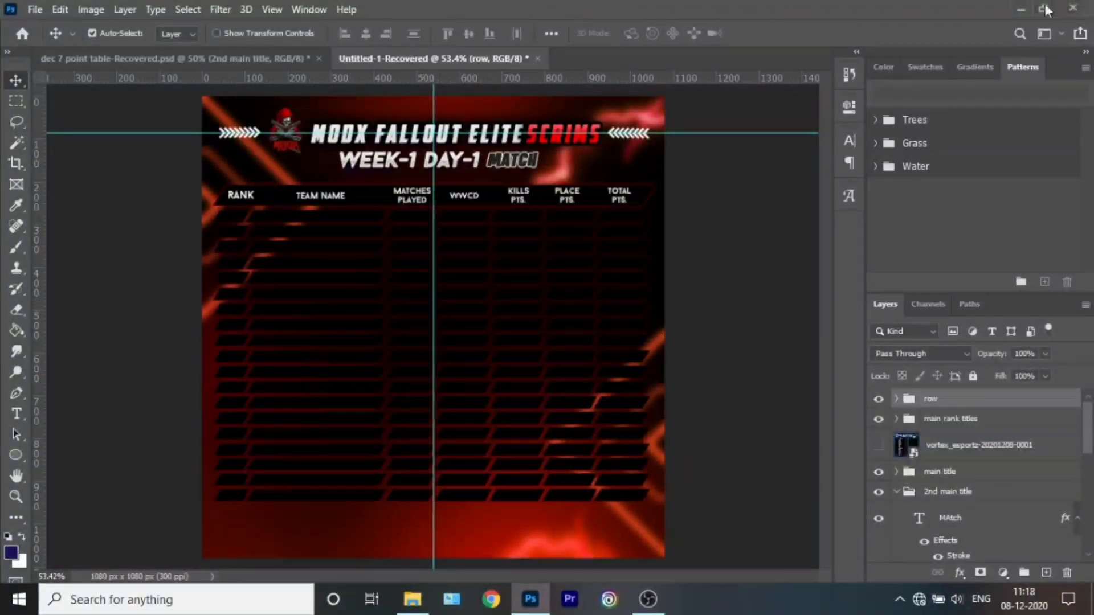
Open the download folder from the desktop and drag the Instagram image onto the poster.
{"action": "left_click", "coordinate": [1021, 10]}
{"action": "double_click", "coordinate": [992, 25]}
{"action": "key", "text": "alt+F4"}
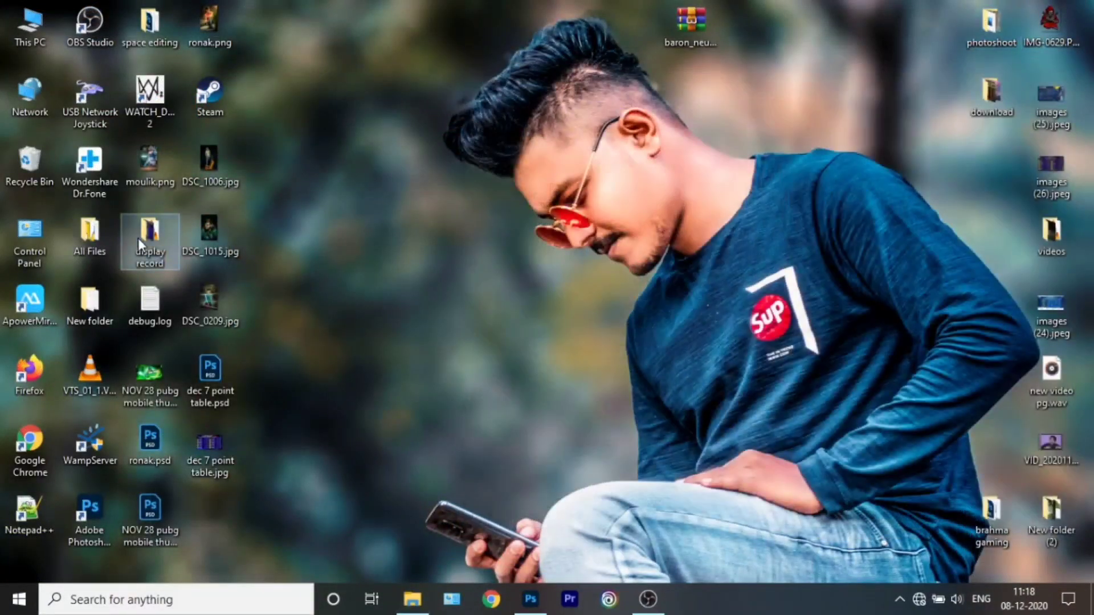
{"action": "double_click", "coordinate": [992, 94]}
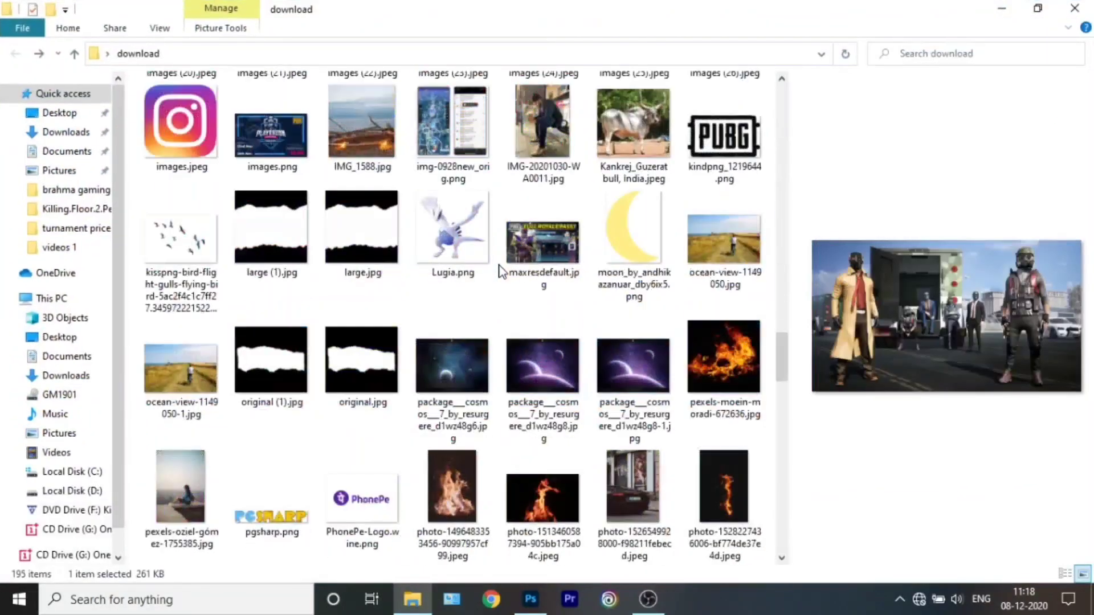
{"action": "left_click_drag", "start_coordinate": [180, 121], "coordinate": [637, 476]}
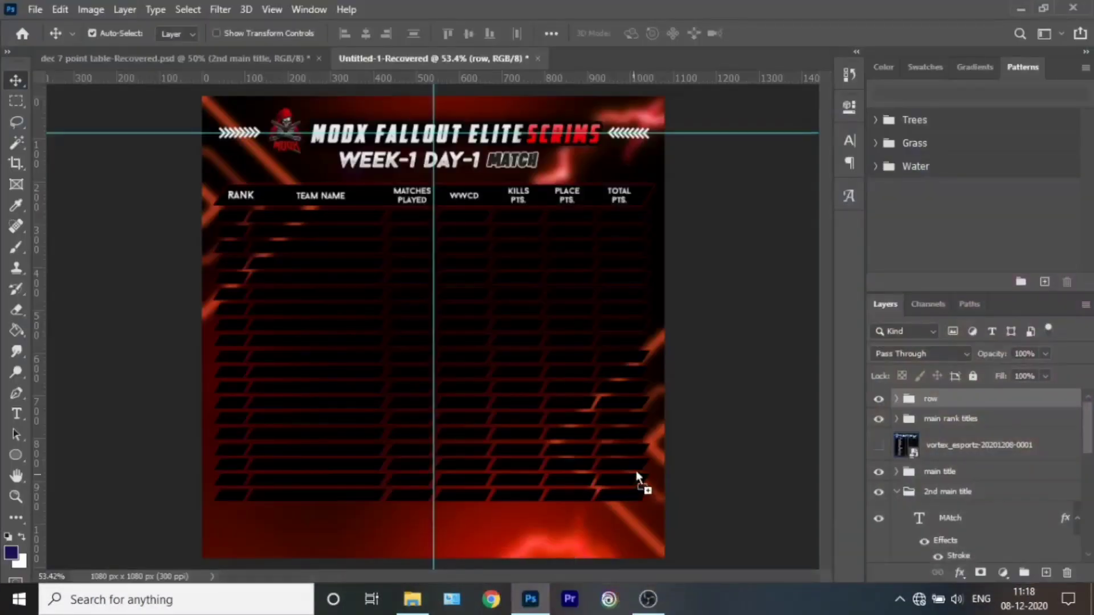
Place the Instagram image and delete its white areas using the Magic Wand.
{"action": "key", "text": "Return"}
{"action": "left_click", "coordinate": [16, 142]}
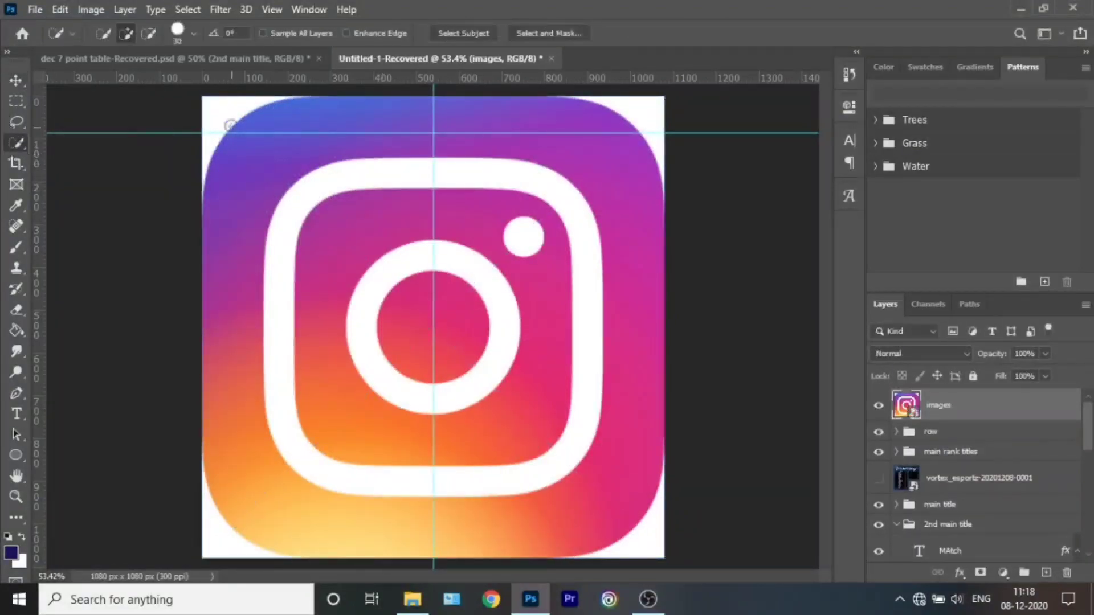
{"action": "right_click", "coordinate": [16, 143]}
{"action": "left_click", "coordinate": [60, 174]}
{"action": "left_click", "coordinate": [222, 114], "text": "shift"}
{"action": "left_click", "coordinate": [317, 190], "text": "shift"}
{"action": "left_click", "coordinate": [399, 262], "text": "shift"}
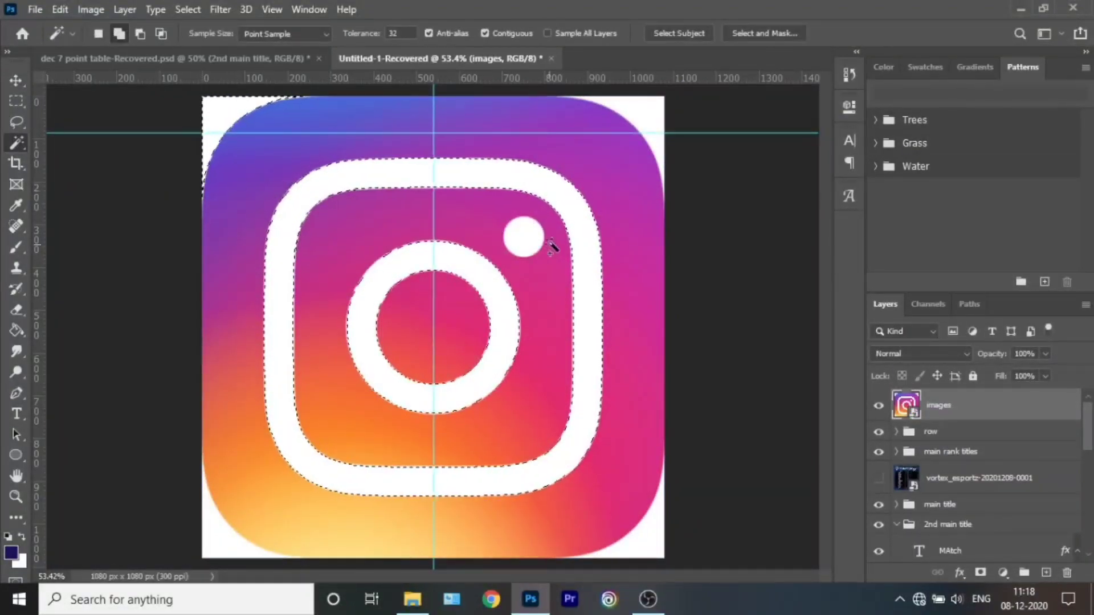
{"action": "left_click", "coordinate": [642, 122], "text": "shift"}
{"action": "left_click", "coordinate": [231, 542], "text": "shift"}
{"action": "key", "text": "Delete"}
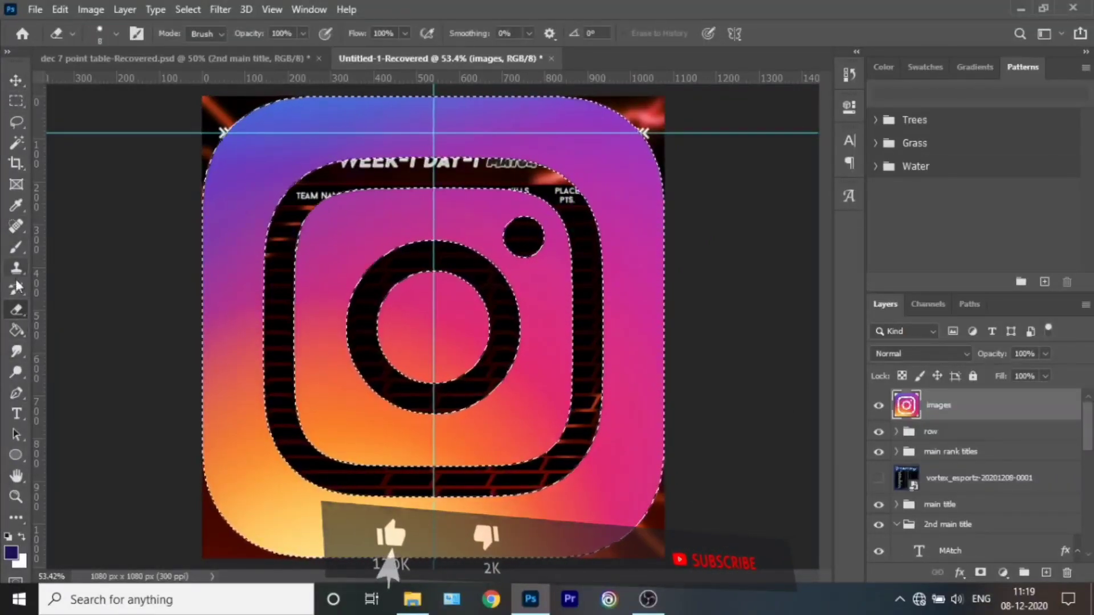
Paint the Instagram shape white with the brush, then deselect.
{"action": "key", "text": "b"}
{"action": "right_click", "coordinate": [293, 299]}
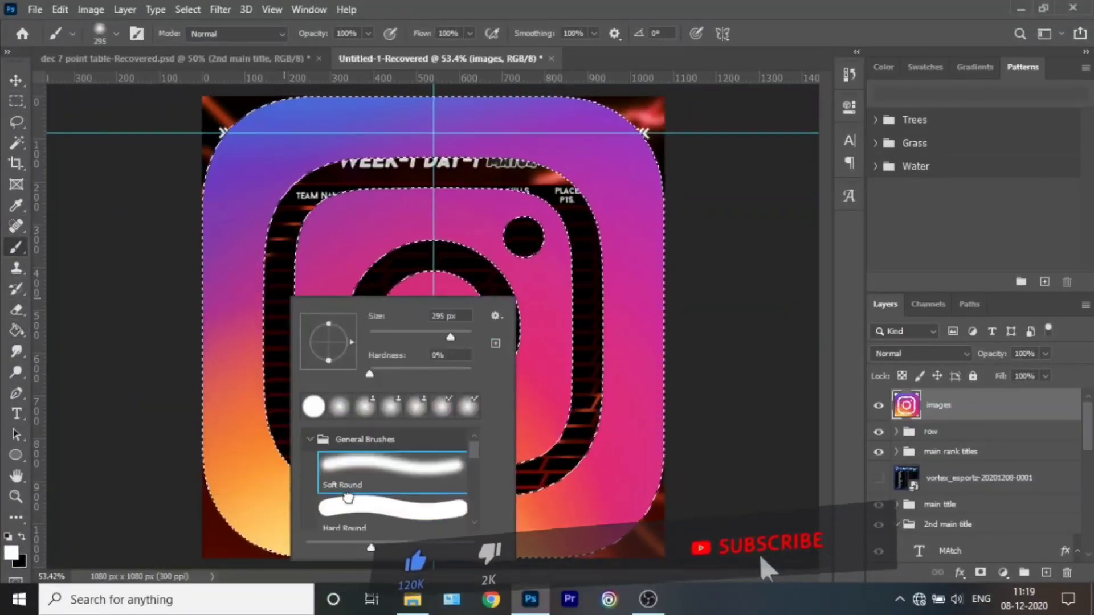
{"action": "mouse_move", "coordinate": [342, 228]}
{"action": "left_mouse_down"}
{"action": "mouse_move", "coordinate": [281, 183]}
{"action": "mouse_move", "coordinate": [679, 342]}
{"action": "mouse_move", "coordinate": [677, 452]}
{"action": "mouse_move", "coordinate": [229, 279]}
{"action": "mouse_move", "coordinate": [108, 194]}
{"action": "left_mouse_up"}
{"action": "key", "text": "v"}
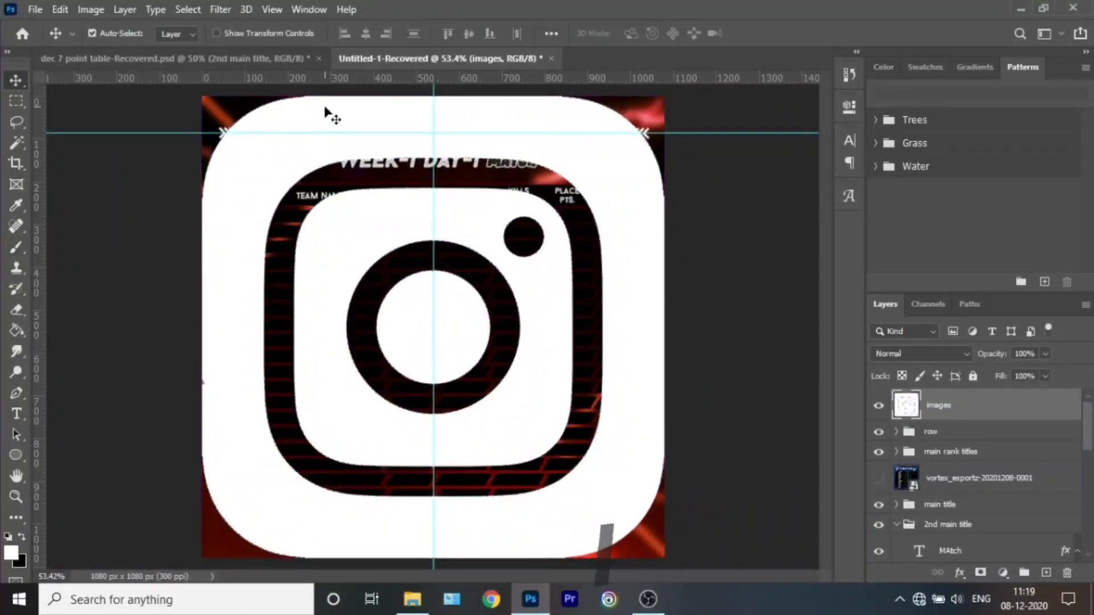
{"action": "key", "text": "ctrl+d"}
Copy the MAtch text's layer style and paste it onto the images layer.
{"action": "left_click", "coordinate": [951, 549]}
{"action": "right_click", "coordinate": [951, 550]}
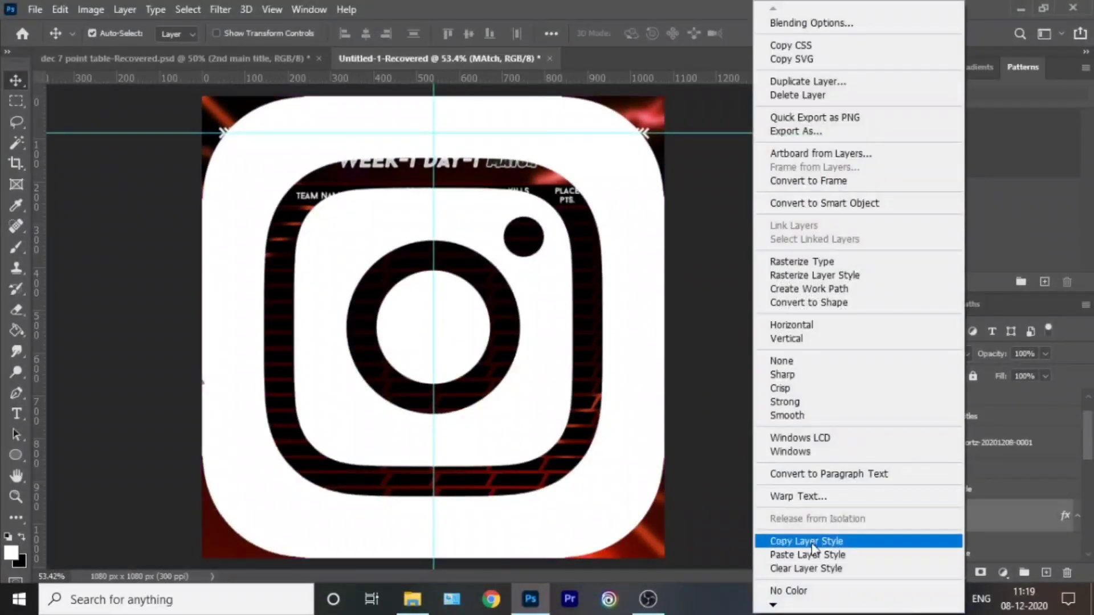
{"action": "left_click", "coordinate": [912, 542]}
{"action": "scroll", "coordinate": [988, 511], "scroll_direction": "down", "scroll_amount": 2}
{"action": "right_click", "coordinate": [987, 511]}
{"action": "left_click", "coordinate": [911, 542]}
{"action": "scroll", "coordinate": [968, 456], "scroll_direction": "up", "scroll_amount": 5}
{"action": "left_click", "coordinate": [940, 405]}
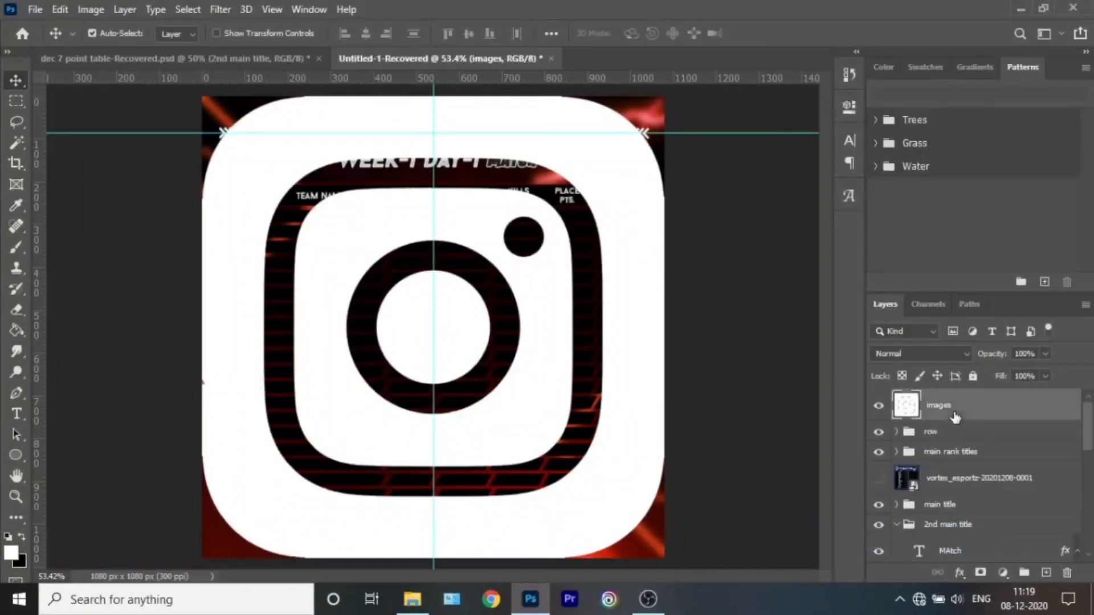
{"action": "right_click", "coordinate": [964, 405]}
{"action": "left_click", "coordinate": [779, 379]}
Shrink the Instagram icon and move it near the poster's bottom centre.
{"action": "key", "text": "ctrl+t"}
{"action": "mouse_move", "coordinate": [665, 97]}
{"action": "left_mouse_down"}
{"action": "mouse_move", "coordinate": [255, 543]}
{"action": "mouse_move", "coordinate": [531, 525]}
{"action": "mouse_move", "coordinate": [499, 548]}
{"action": "left_mouse_up"}
{"action": "scroll", "coordinate": [553, 514], "scroll_direction": "up", "scroll_amount": 3}
Commit the icon's placement and move a WEEK-1 DAY-1 text copy to the poster's bottom.
{"action": "key", "text": "Return"}
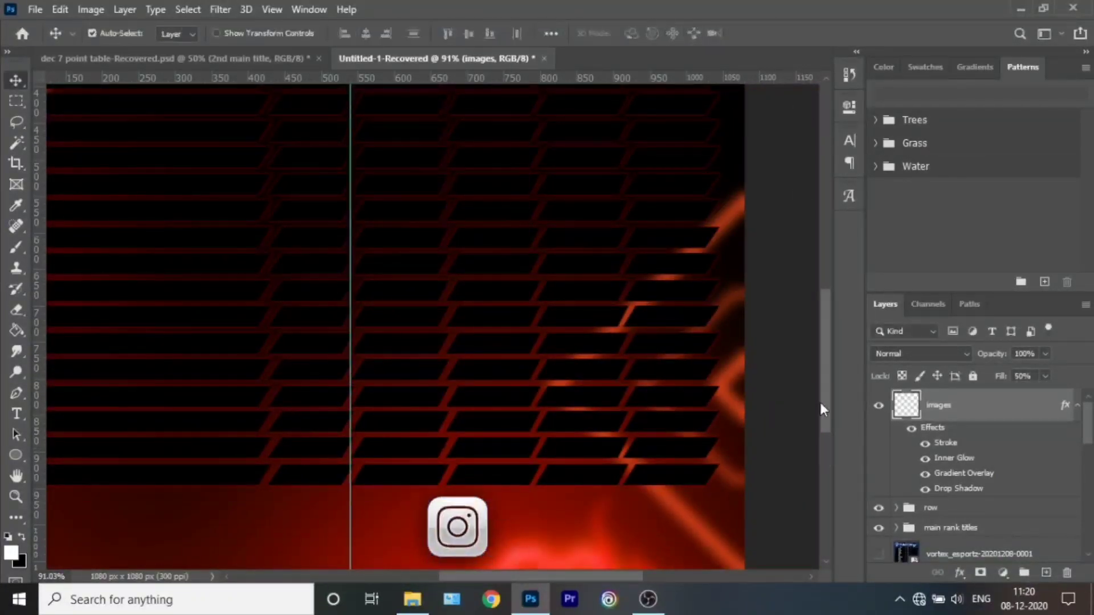
{"action": "left_click_drag", "start_coordinate": [824, 402], "coordinate": [824, 244]}
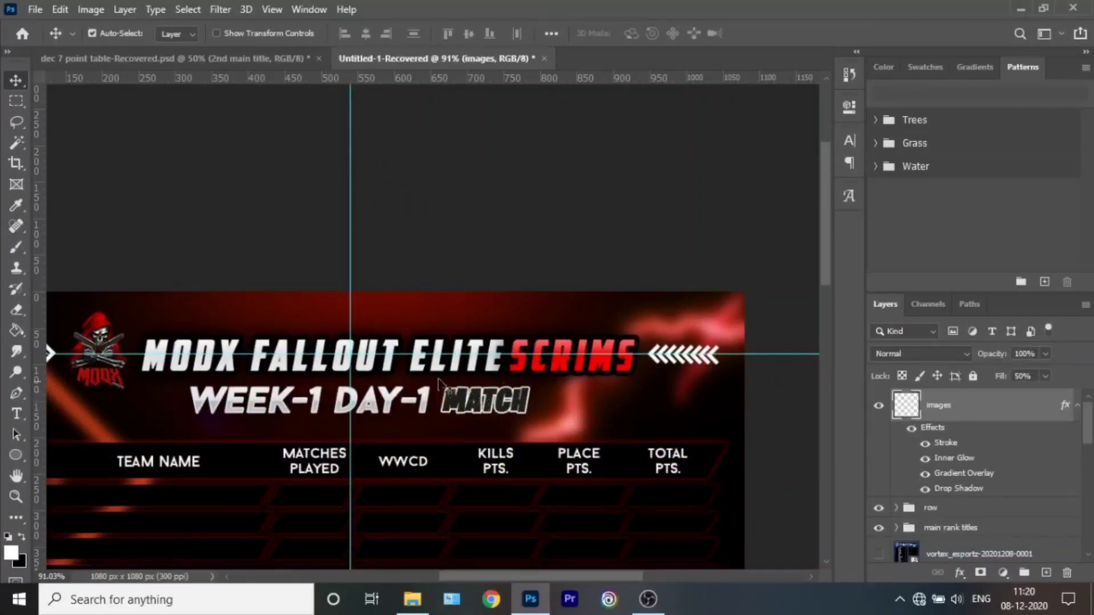
{"action": "left_click", "coordinate": [419, 386]}
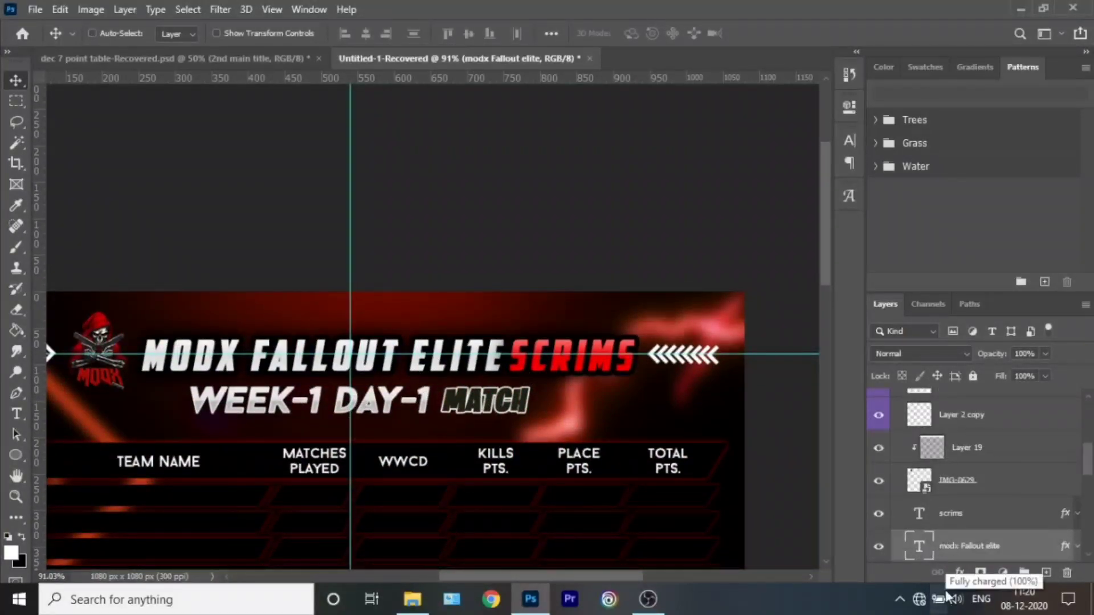
{"action": "left_click", "coordinate": [358, 553], "text": "ctrl"}
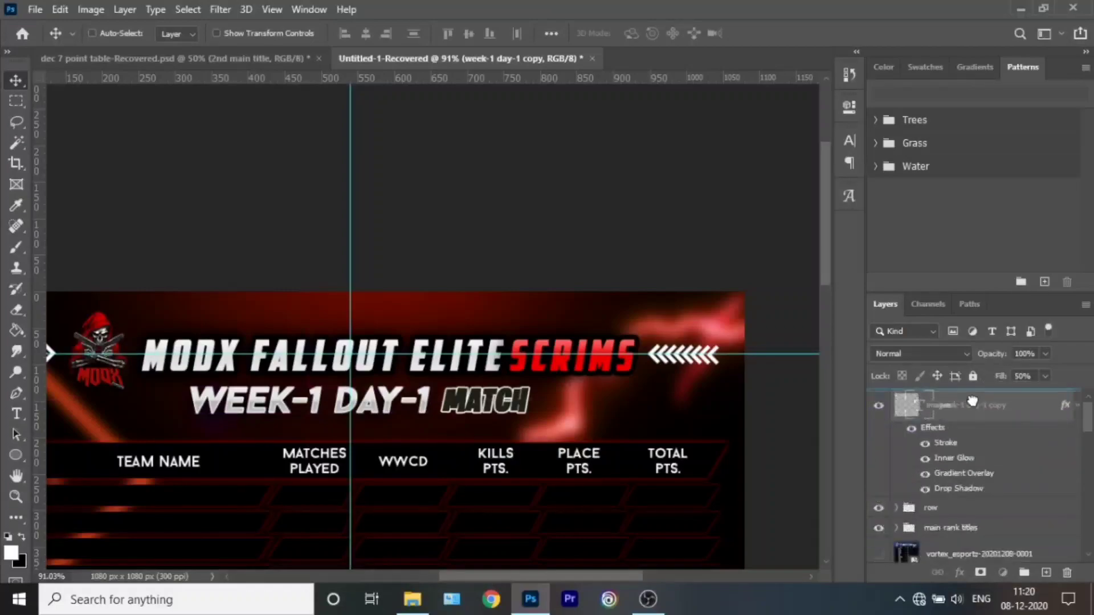
{"action": "scroll", "coordinate": [1083, 434], "scroll_direction": "up", "scroll_amount": 1}
{"action": "left_click", "coordinate": [1076, 438]}
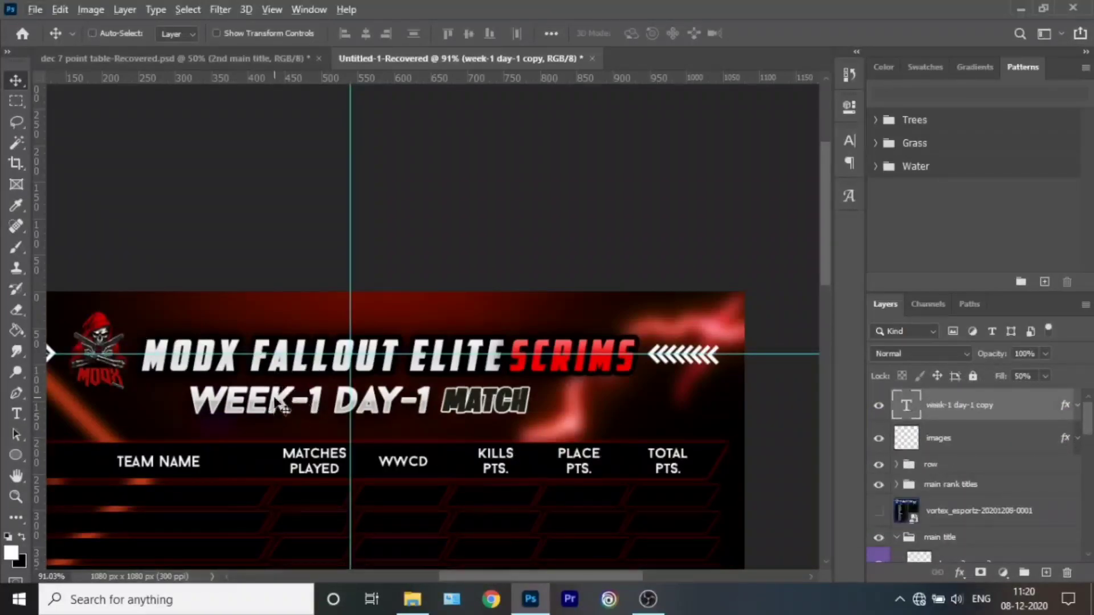
{"action": "left_click_drag", "start_coordinate": [283, 409], "coordinate": [504, 464]}
{"action": "scroll", "coordinate": [428, 420], "scroll_direction": "down", "scroll_amount": 3}
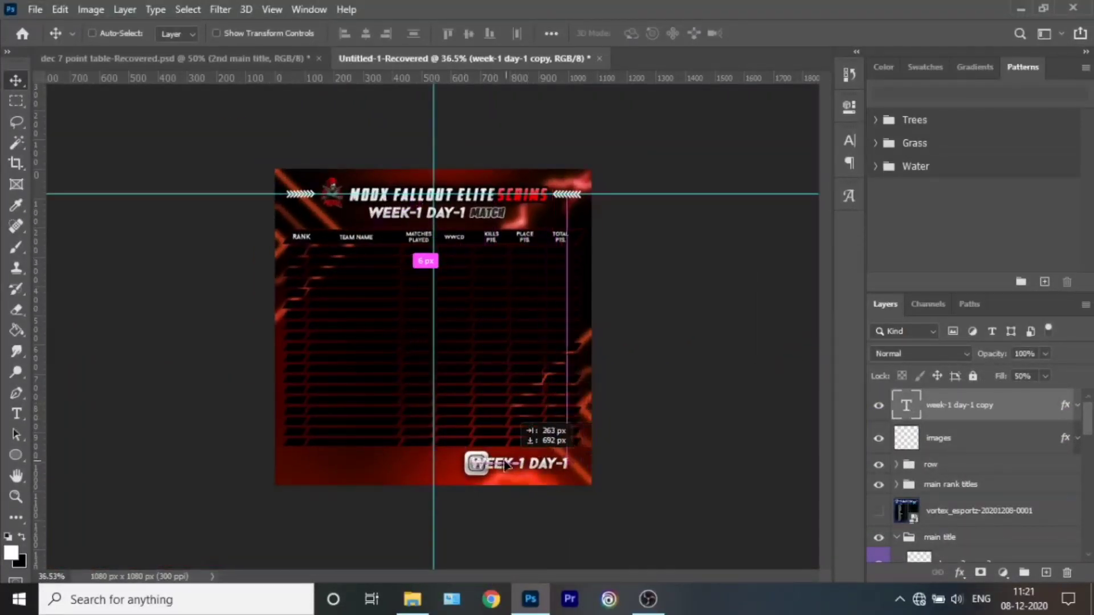
{"action": "double_click", "coordinate": [504, 464]}
{"action": "type", "text": "MODX_ESPORTS"}
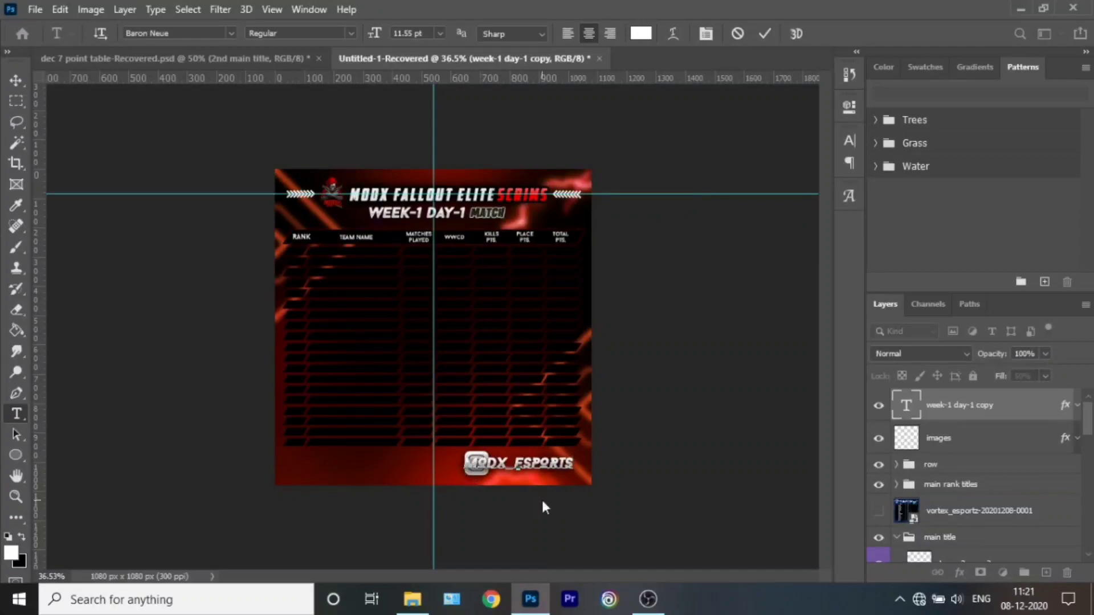
{"action": "left_click", "coordinate": [765, 34]}
{"action": "left_click", "coordinate": [956, 449]}
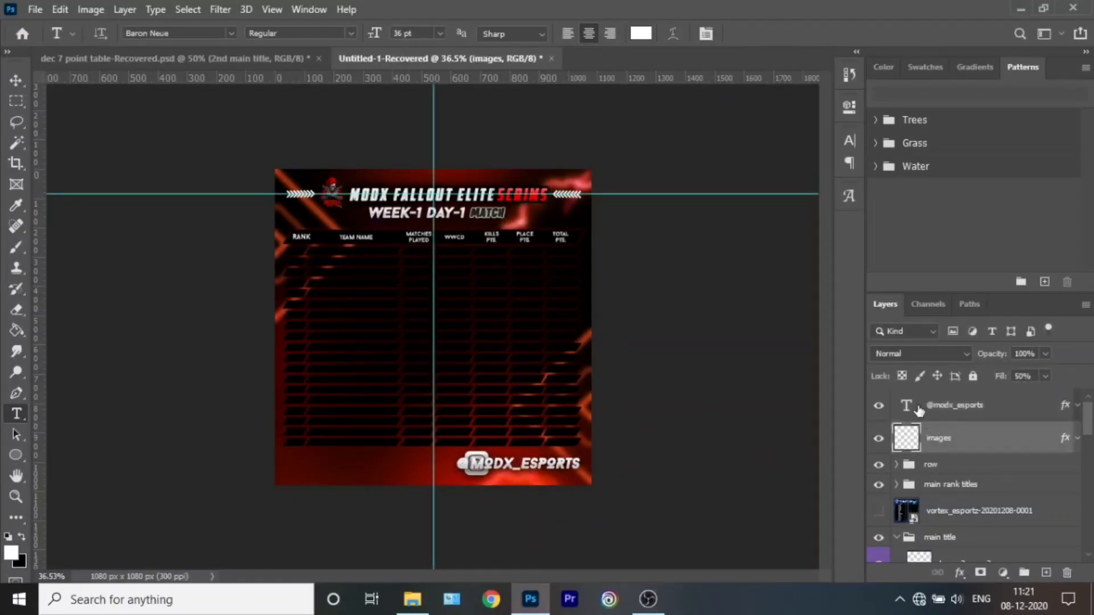
{"action": "key", "text": "v"}
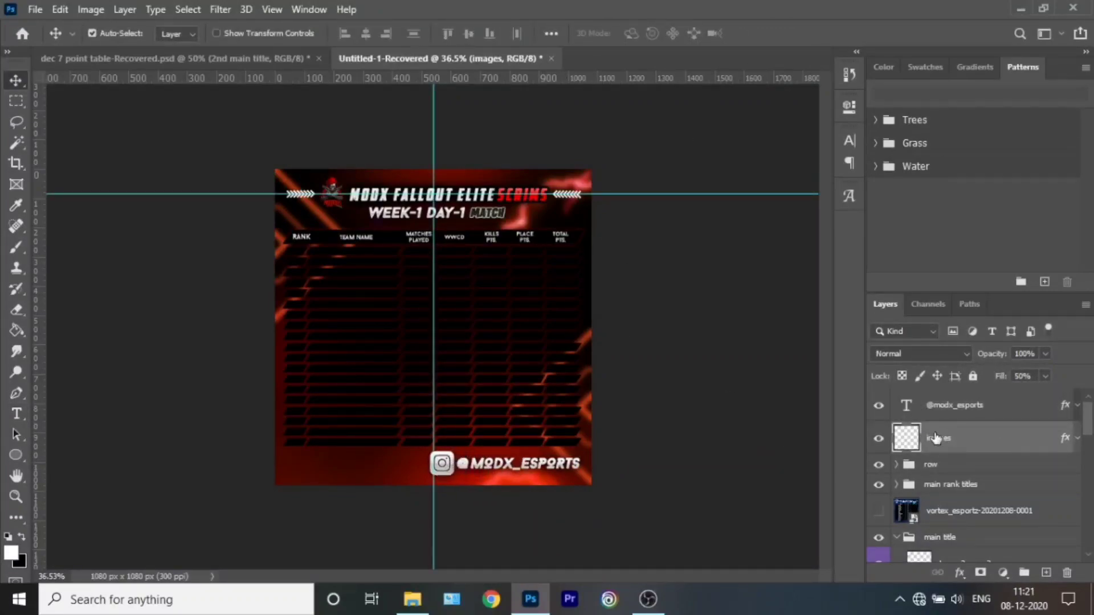
{"action": "left_click", "coordinate": [969, 406]}
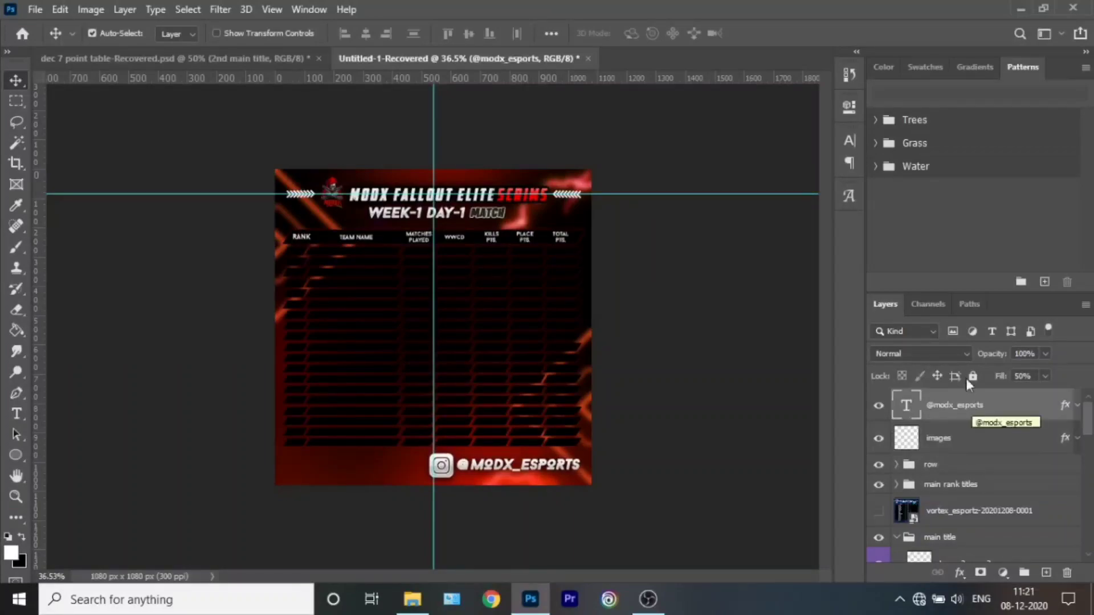
{"action": "key", "text": "t"}
{"action": "left_click", "coordinate": [231, 35]}
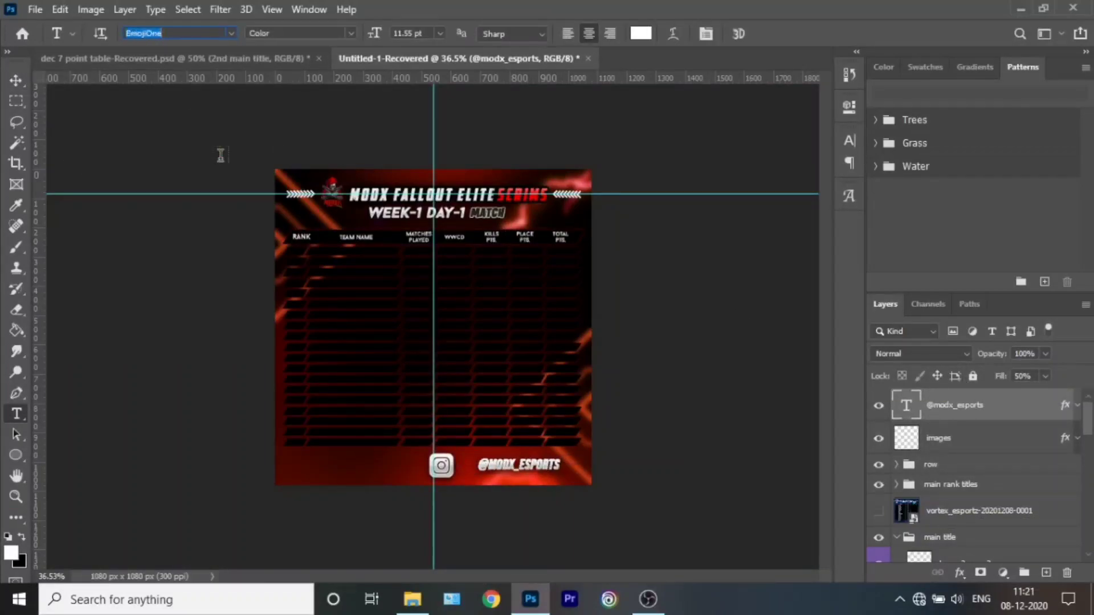
{"action": "scroll", "coordinate": [497, 452], "scroll_direction": "up", "scroll_amount": 5}
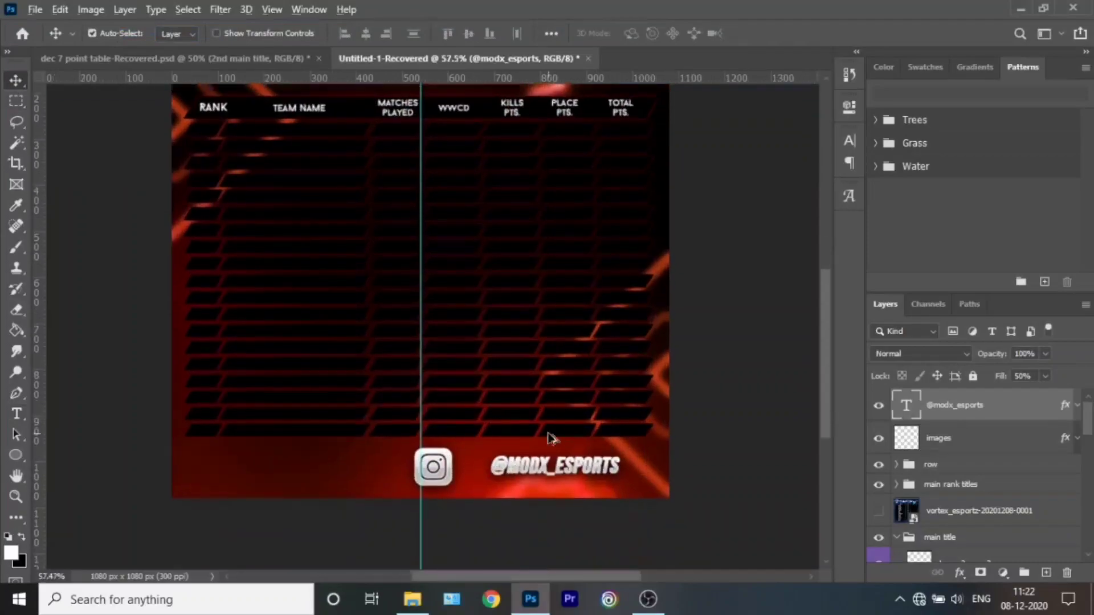
{"action": "left_click", "coordinate": [151, 32]}
{"action": "type", "text": "EmojiOne"}
{"action": "scroll", "coordinate": [151, 32], "scroll_direction": "down", "scroll_amount": 1}
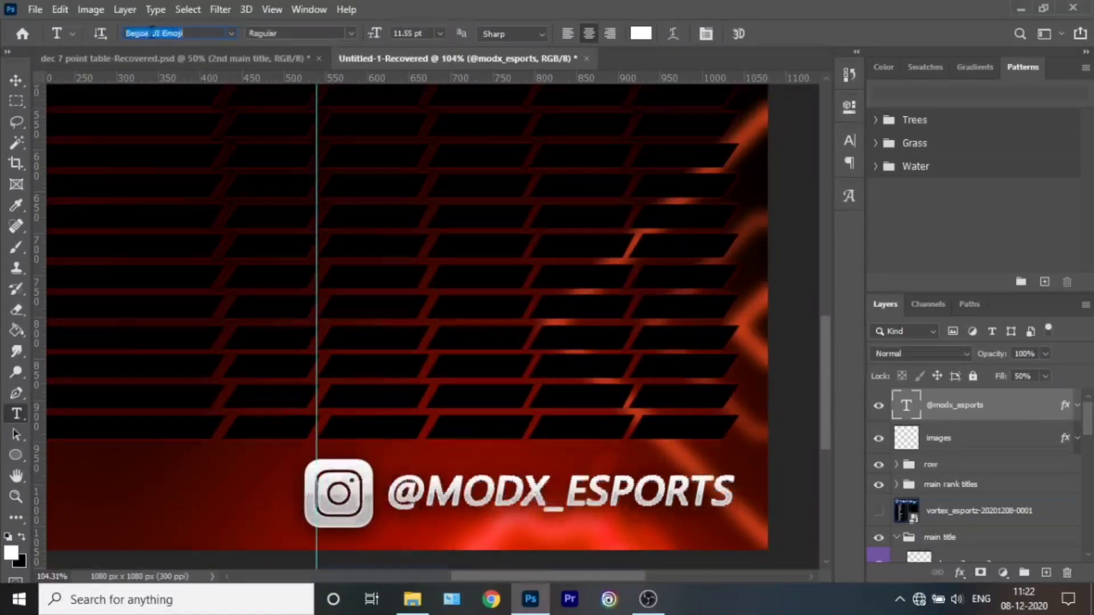
{"action": "scroll", "coordinate": [151, 32], "scroll_direction": "down", "scroll_amount": 1}
{"action": "scroll", "coordinate": [151, 32], "scroll_direction": "up", "scroll_amount": 1}
{"action": "left_click", "coordinate": [231, 33]}
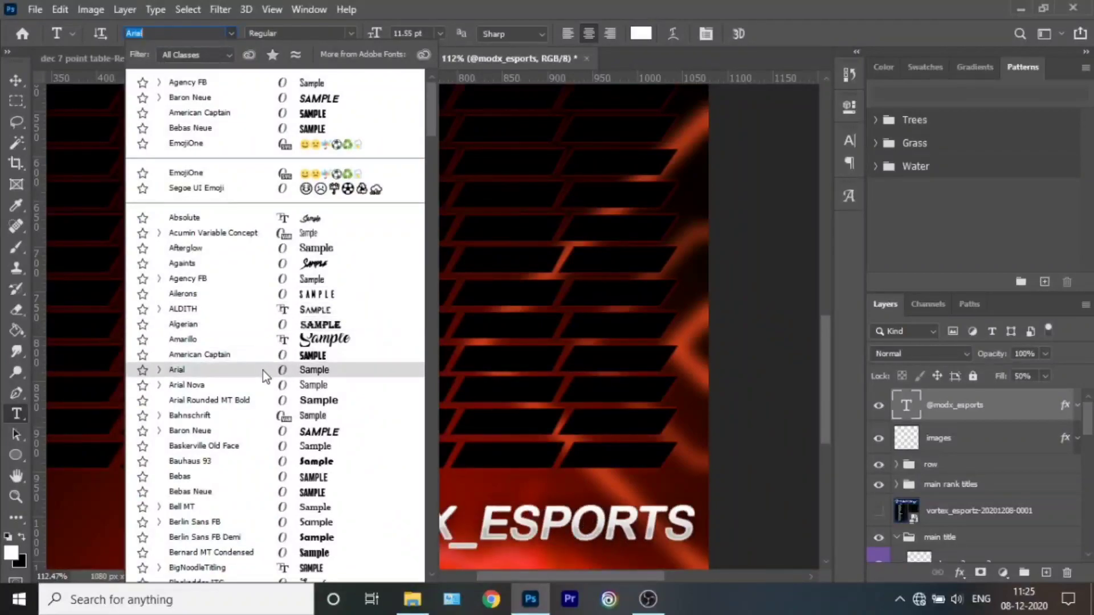
{"action": "scroll", "coordinate": [260, 407], "scroll_direction": "down", "scroll_amount": 1}
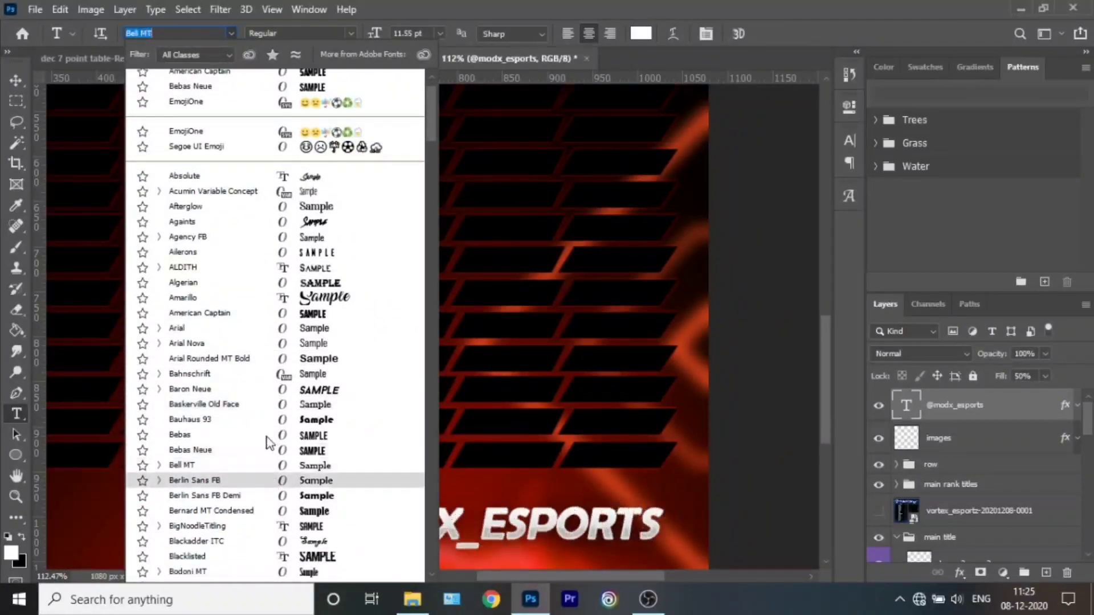
{"action": "left_click", "coordinate": [268, 435]}
Nudge the handle text and the Instagram icon to the right.
{"action": "key", "text": "v"}
{"action": "key", "text": "shift+Right"}
{"action": "key", "text": "shift+Right"}
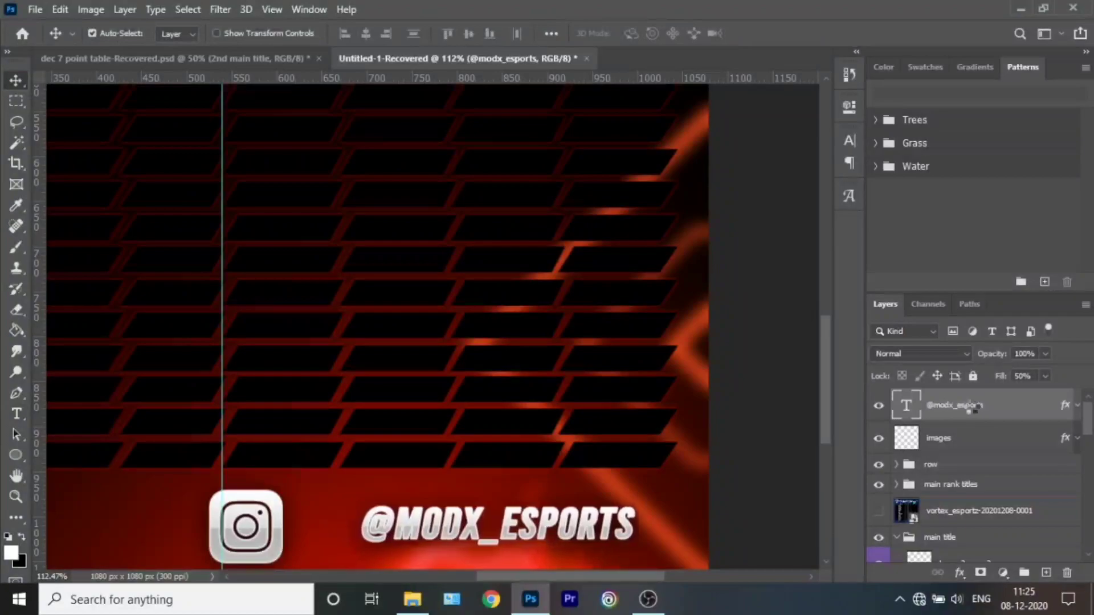
{"action": "key", "text": "shift+Right"}
{"action": "key", "text": "shift+Right"}
{"action": "key", "text": "shift+Right"}
{"action": "key", "text": "shift+Right"}
{"action": "key", "text": "shift+Right"}
{"action": "key", "text": "shift+Right"}
{"action": "left_click", "coordinate": [939, 441]}
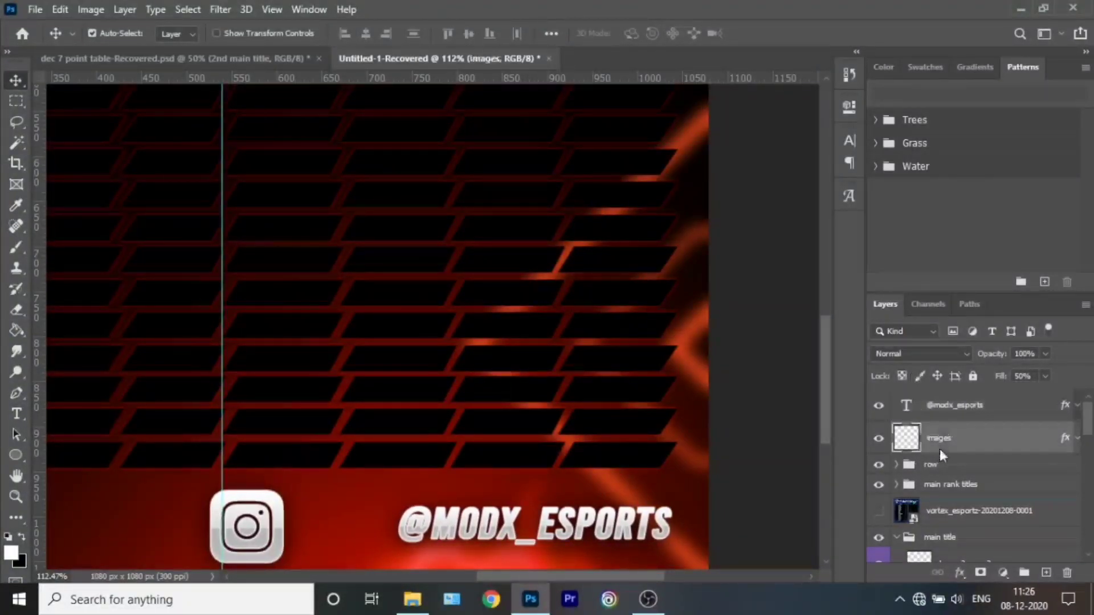
{"action": "key", "text": "shift+Right"}
{"action": "key", "text": "shift+Right"}
{"action": "key", "text": "shift+Right"}
{"action": "key", "text": "shift+Right"}
{"action": "key", "text": "shift+Right"}
{"action": "key", "text": "shift+Right"}
{"action": "key", "text": "shift+Right"}
{"action": "key", "text": "shift+Right"}
{"action": "key", "text": "shift+Right"}
{"action": "key", "text": "shift+Right"}
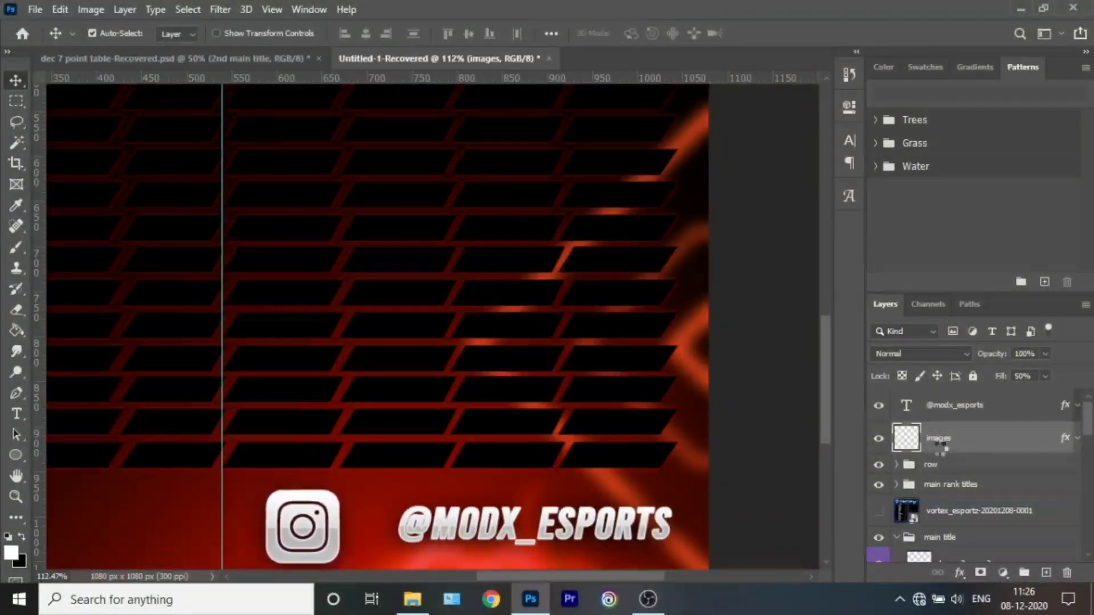
{"action": "key", "text": "shift+Right"}
{"action": "key", "text": "shift+Right"}
{"action": "key", "text": "shift+Right"}
{"action": "key", "text": "shift+Right"}
{"action": "key", "text": "shift+Right"}
{"action": "key", "text": "shift+Right"}
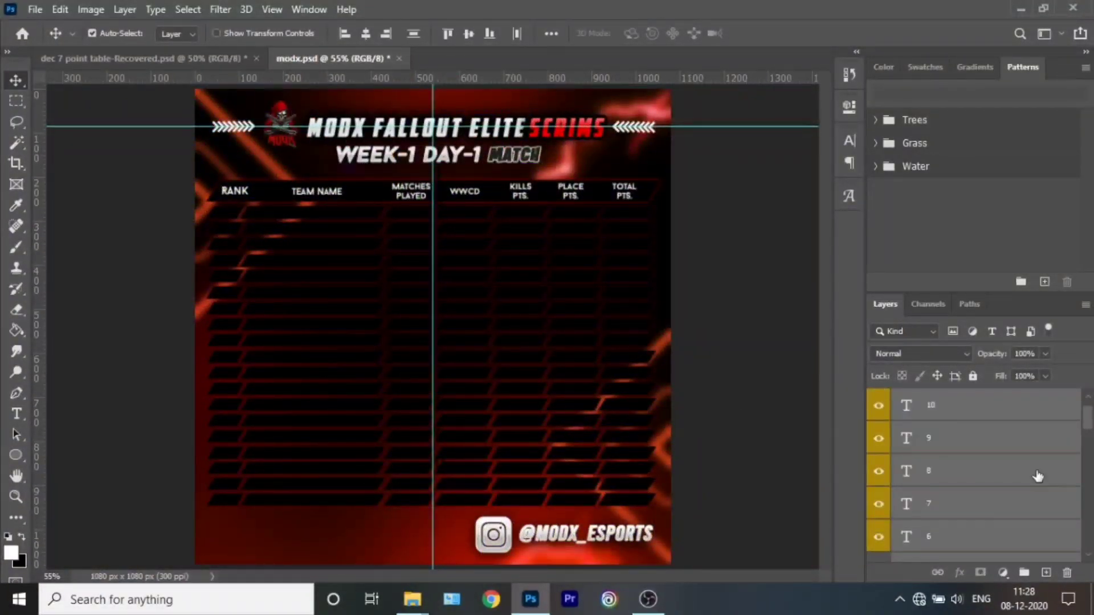
Group the rank number layers and give the group a white colour overlay.
{"action": "scroll", "coordinate": [1026, 456], "scroll_direction": "down", "scroll_amount": 5}
{"action": "left_click", "coordinate": [1016, 420], "text": "ctrl"}
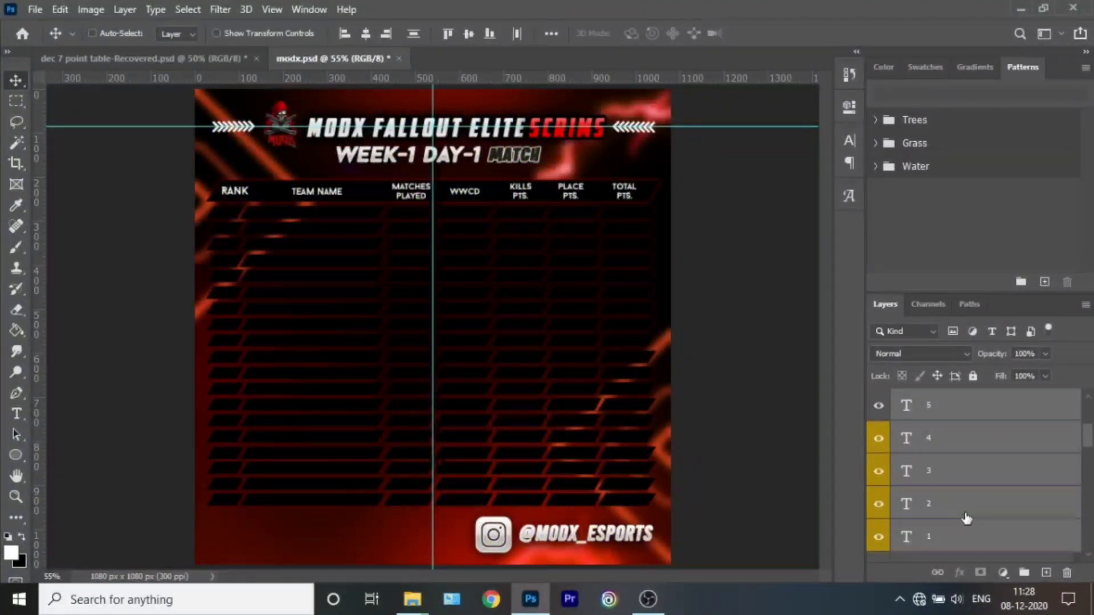
{"action": "key", "text": "ctrl+g"}
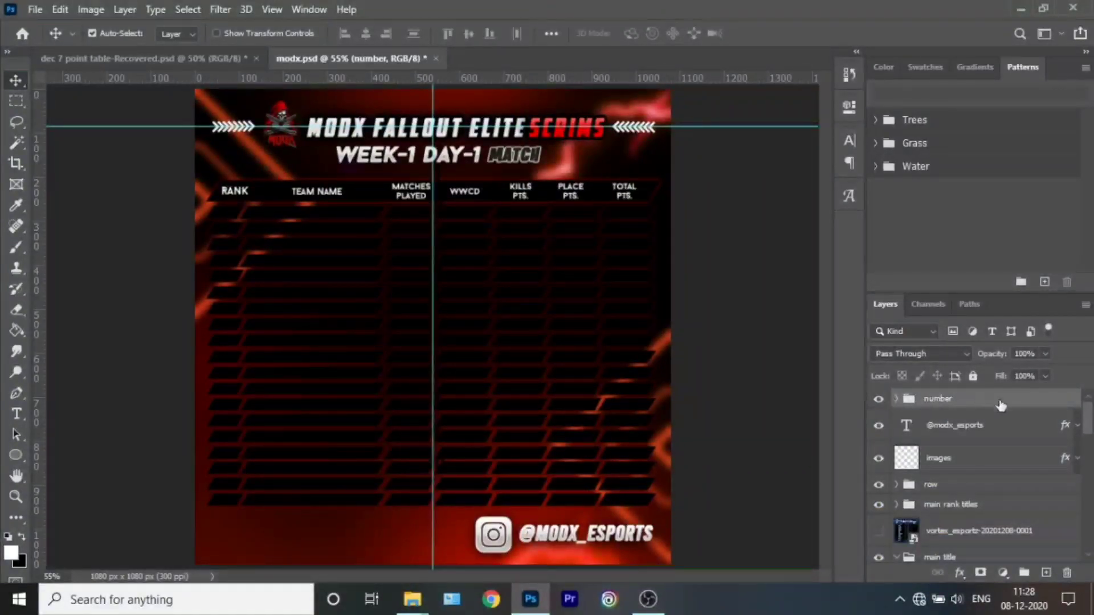
{"action": "double_click", "coordinate": [1002, 405]}
{"action": "left_click", "coordinate": [506, 384]}
{"action": "left_click", "coordinate": [849, 227]}
{"action": "left_click", "coordinate": [664, 114]}
{"action": "left_click", "coordinate": [1027, 98]}
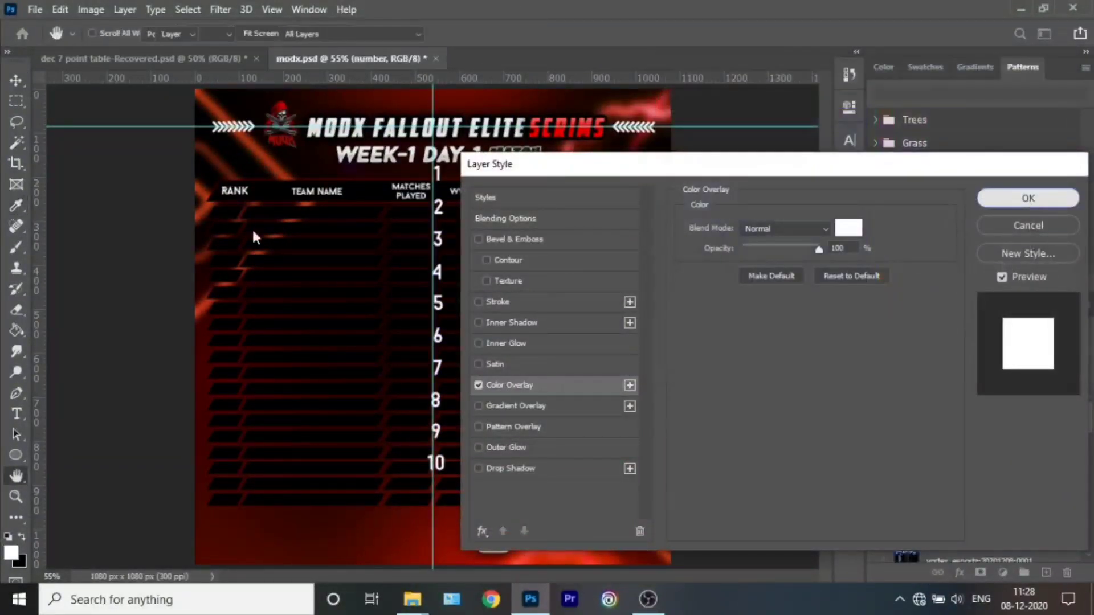
{"action": "key", "text": "Return"}
Move the number 1 into the first RANK cell.
{"action": "scroll", "coordinate": [1009, 502], "scroll_direction": "down", "scroll_amount": 3}
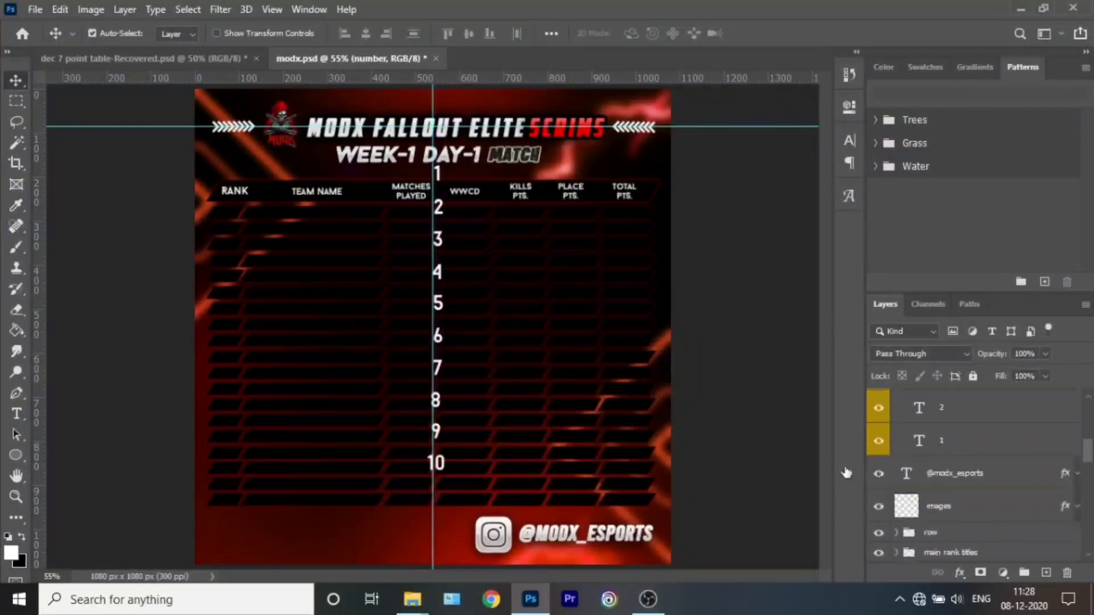
{"action": "left_click_drag", "start_coordinate": [437, 173], "coordinate": [233, 218]}
{"action": "left_click", "coordinate": [849, 140]}
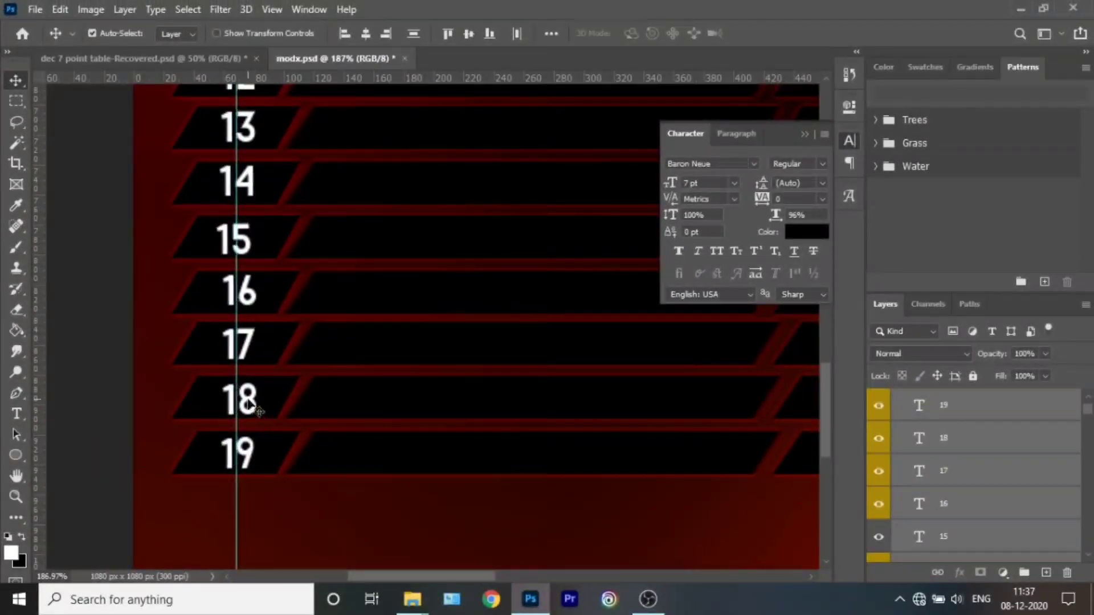
{"action": "scroll", "coordinate": [957, 481], "scroll_direction": "up", "scroll_amount": 2}
Select rank number layers 17, 14 and 12 in the Layers panel.
{"action": "left_click", "coordinate": [947, 511]}
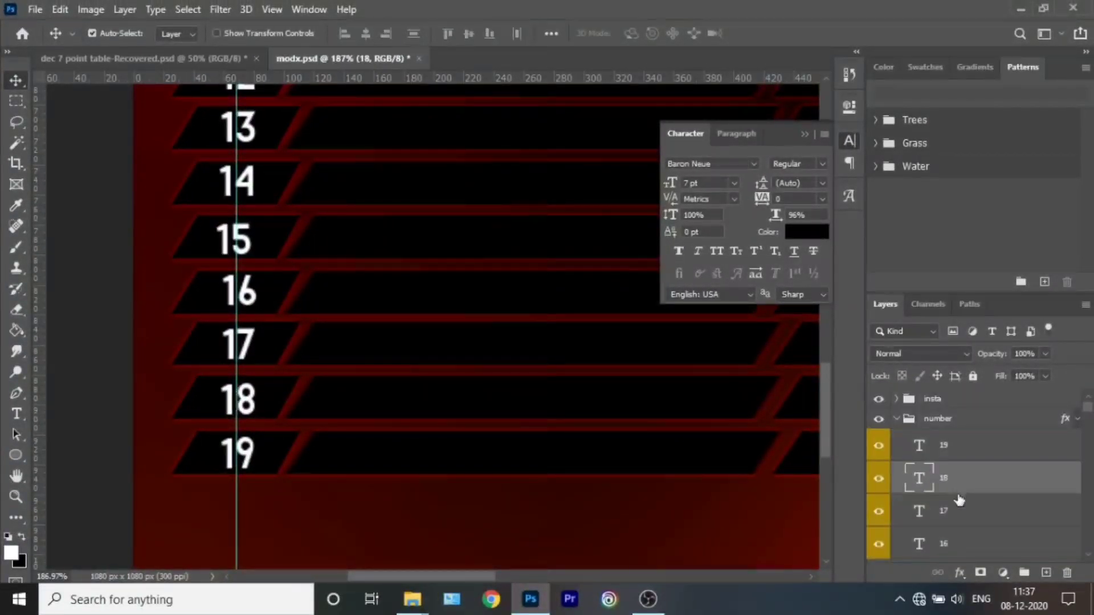
{"action": "left_click", "coordinate": [946, 540]}
{"action": "scroll", "coordinate": [947, 530], "scroll_direction": "down", "scroll_amount": 2}
{"action": "left_click", "coordinate": [947, 520]}
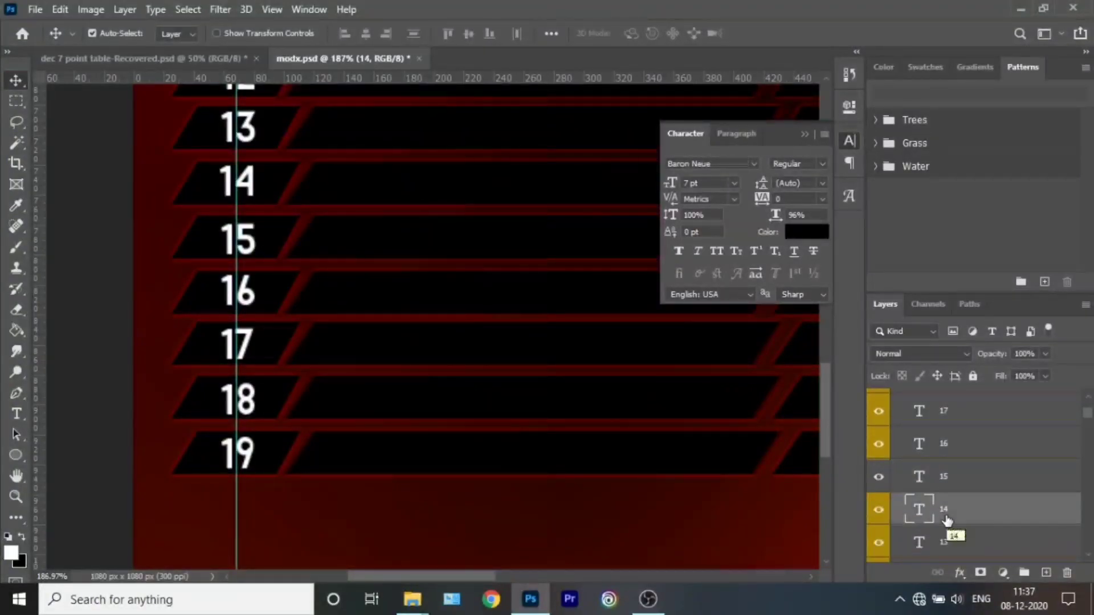
{"action": "scroll", "coordinate": [957, 505], "scroll_direction": "down", "scroll_amount": 1}
{"action": "left_click", "coordinate": [945, 495]}
{"action": "scroll", "coordinate": [483, 419], "scroll_direction": "up", "scroll_amount": 2}
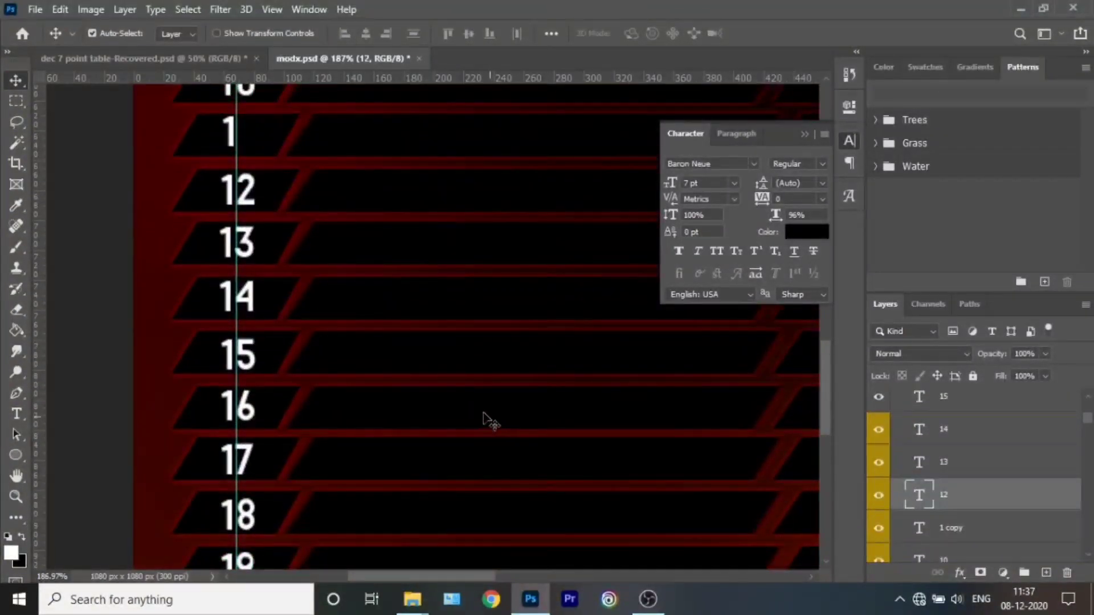
Edit the row 11 number text and commit it.
{"action": "left_click", "coordinate": [232, 132]}
{"action": "key", "text": "t"}
{"action": "type", "text": "1"}
{"action": "left_click", "coordinate": [765, 34]}
{"action": "scroll", "coordinate": [261, 385], "scroll_direction": "down", "scroll_amount": 5}
{"action": "scroll", "coordinate": [261, 386], "scroll_direction": "up", "scroll_amount": 4}
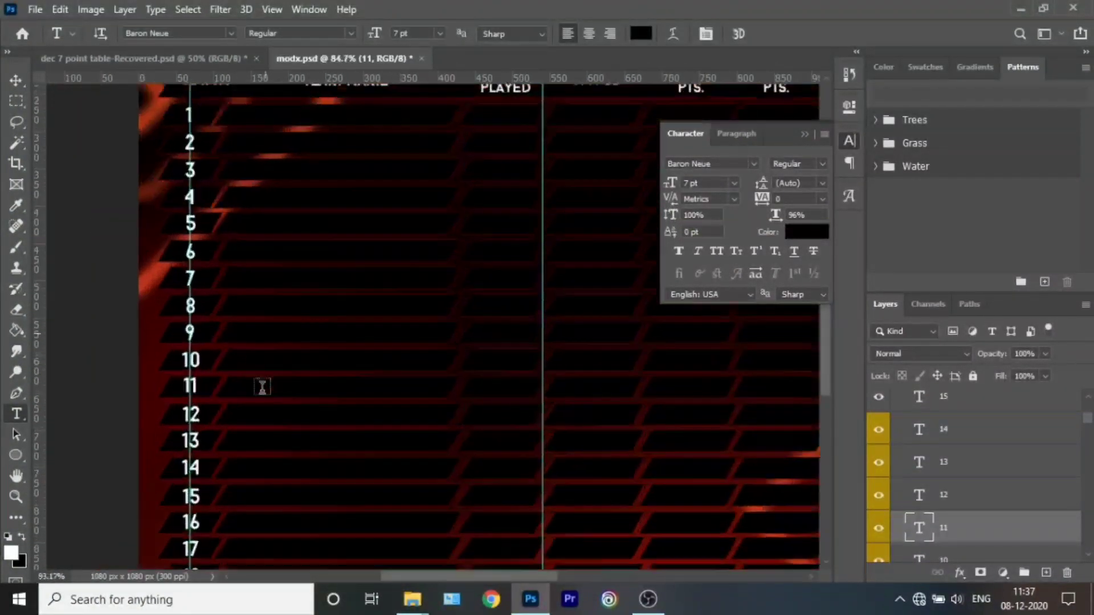
{"action": "scroll", "coordinate": [134, 388], "scroll_direction": "up", "scroll_amount": 2}
{"action": "key", "text": "v"}
Duplicate the rank number group and drag the copy into the TEAM NAME column.
{"action": "key", "text": "ctrl+0"}
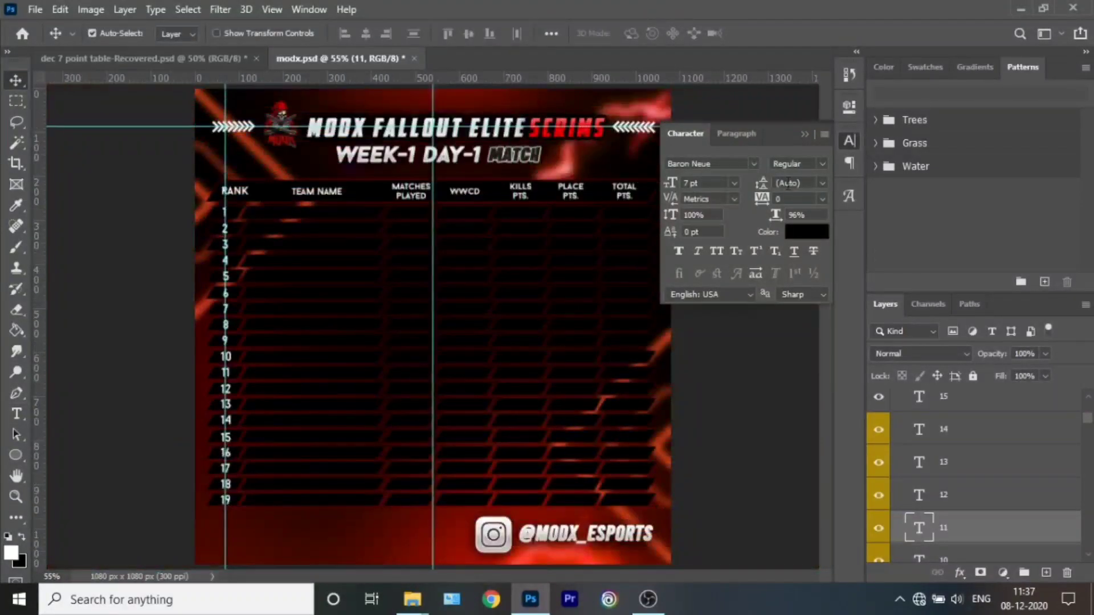
{"action": "scroll", "coordinate": [969, 456], "scroll_direction": "up", "scroll_amount": 5}
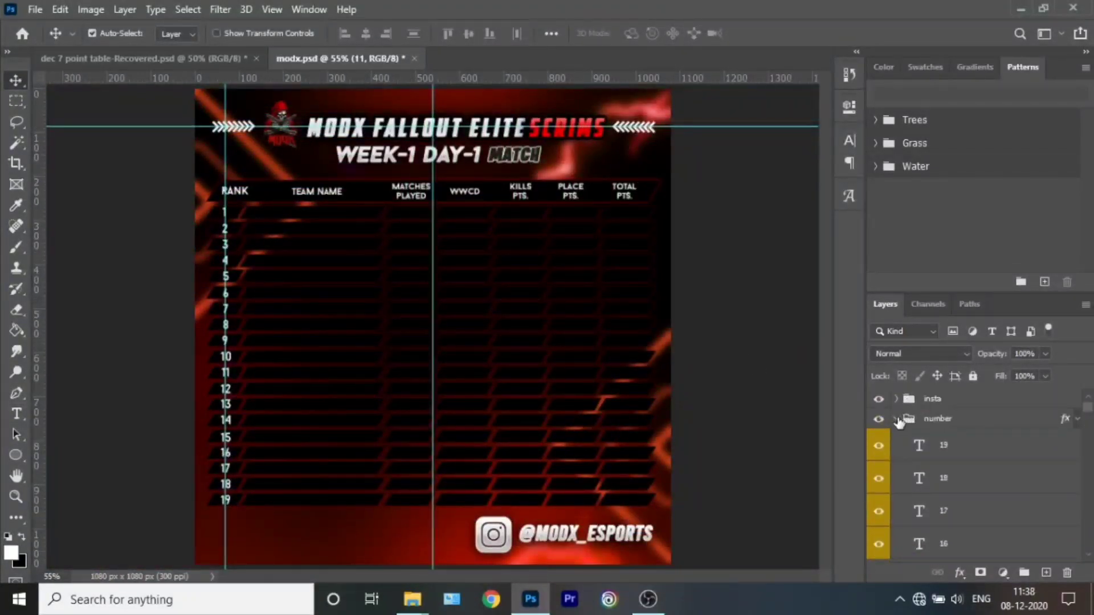
{"action": "left_click", "coordinate": [896, 419]}
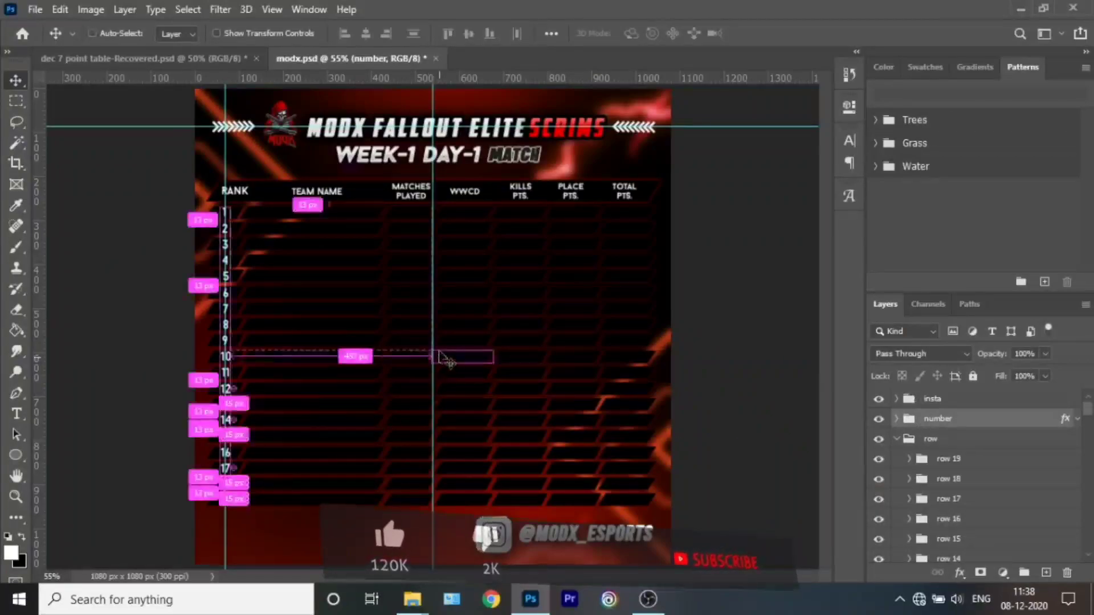
{"action": "key", "text": "ctrl+j"}
{"action": "scroll", "coordinate": [208, 273], "scroll_direction": "up", "scroll_amount": 3}
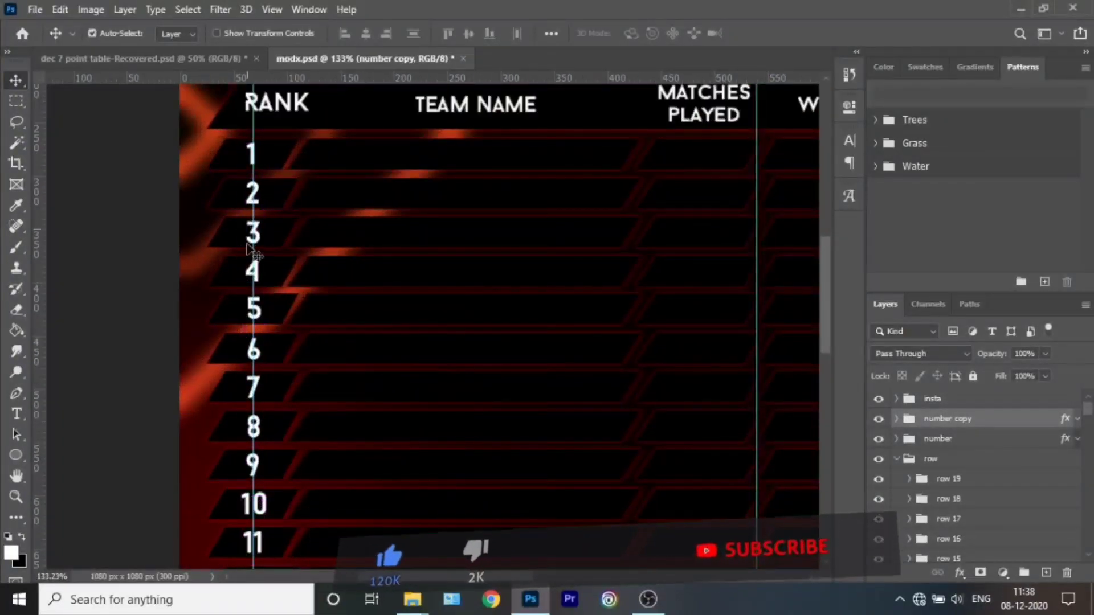
{"action": "left_click_drag", "start_coordinate": [249, 255], "coordinate": [446, 255]}
Replace row 1's placeholder with IGNITE ESPORTS and nudge it left.
{"action": "double_click", "coordinate": [449, 155]}
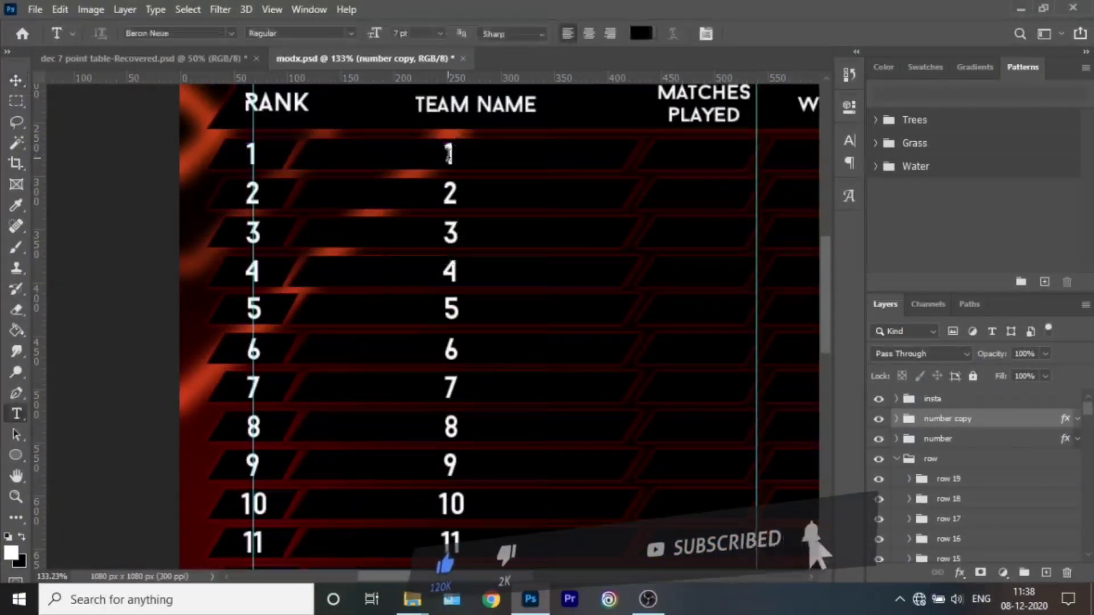
{"action": "key", "text": "BackSpace"}
{"action": "type", "text": "IGNITE ESPORTS"}
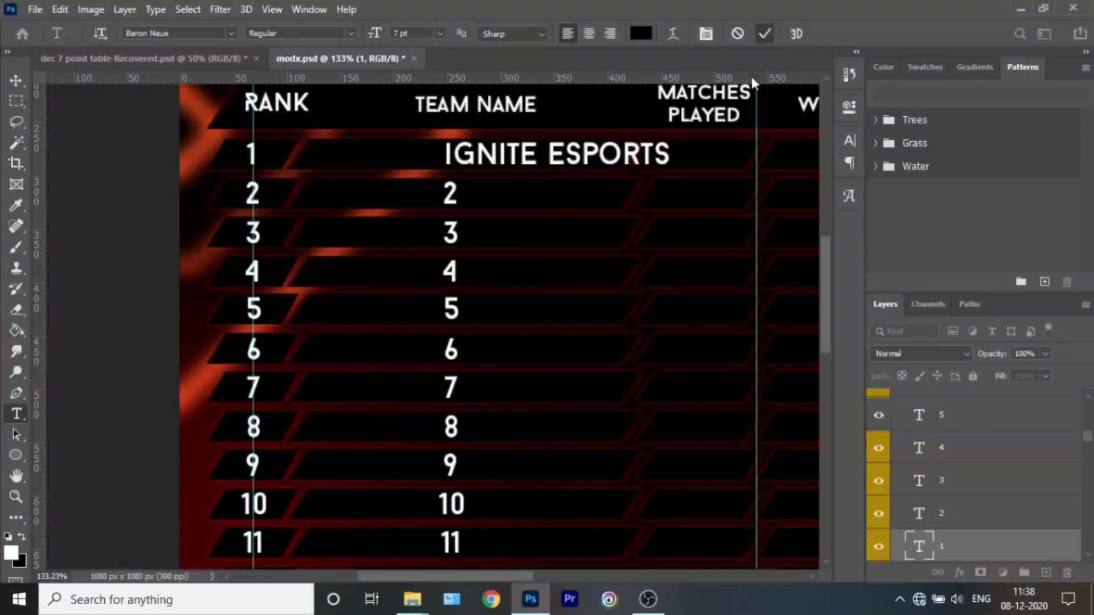
{"action": "key", "text": "ctrl+Return"}
{"action": "key", "text": "v"}
{"action": "key", "text": "shift+Left"}
{"action": "key", "text": "shift+Left"}
{"action": "key", "text": "shift+Left"}
{"action": "key", "text": "shift+Left"}
{"action": "key", "text": "shift+Left"}
{"action": "key", "text": "shift+Left"}
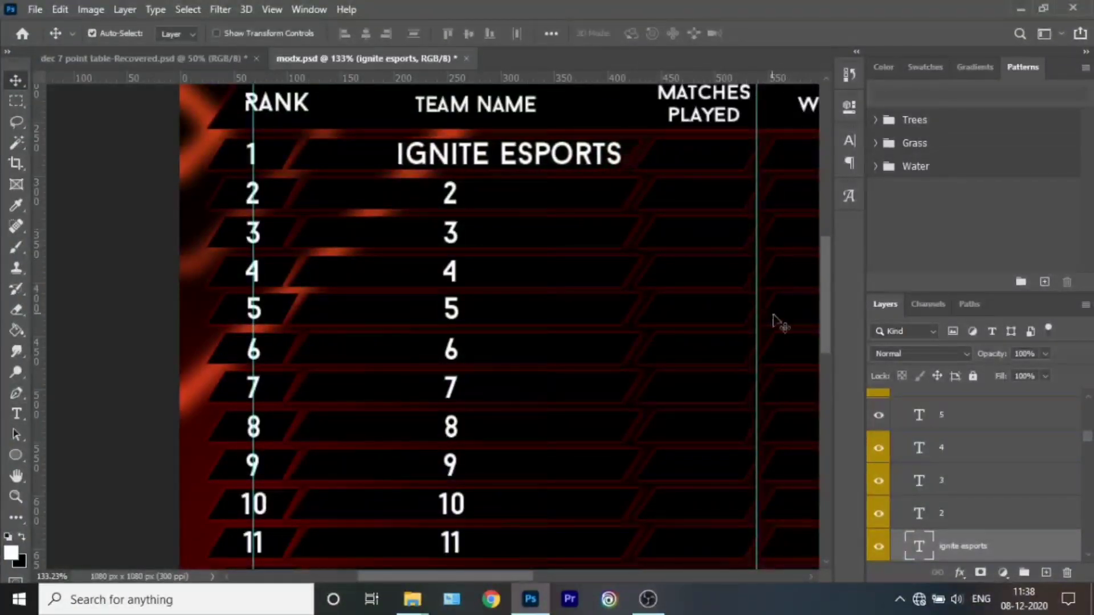
{"action": "key", "text": "shift+Left"}
{"action": "key", "text": "shift+Left"}
{"action": "key", "text": "shift+Left"}
{"action": "key", "text": "shift+Left"}
{"action": "key", "text": "shift+Left"}
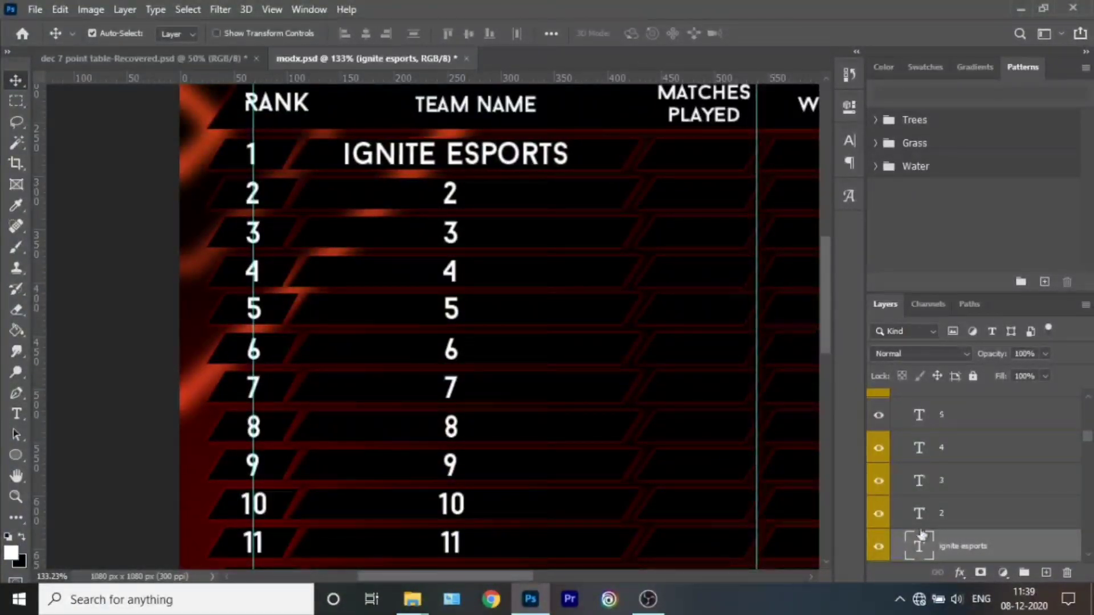
Shrink IGNITE ESPORTS to 5 pt and nudge it right to centre it.
{"action": "scroll", "coordinate": [922, 535], "scroll_direction": "down", "scroll_amount": 2}
{"action": "left_click", "coordinate": [849, 140]}
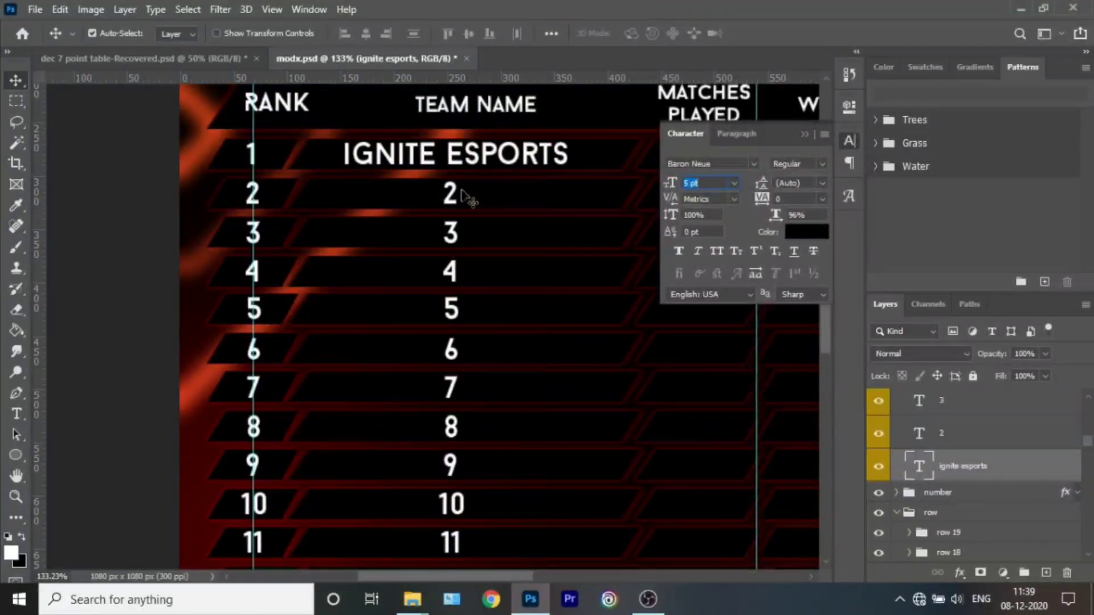
{"action": "key", "text": "1"}
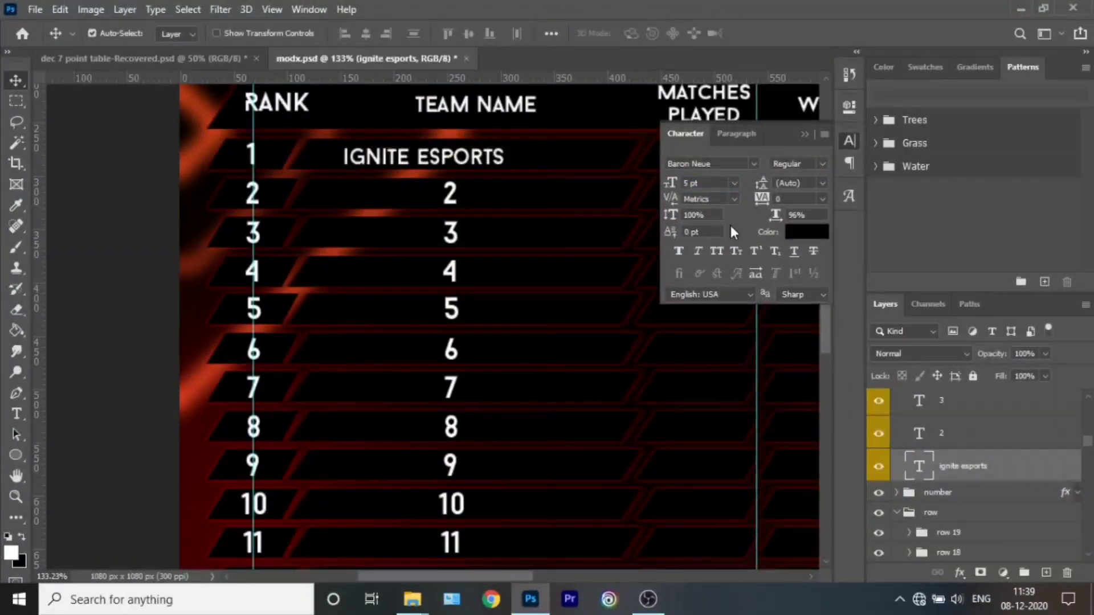
{"action": "key", "text": "shift+Right"}
{"action": "key", "text": "shift+Right"}
{"action": "key", "text": "shift+Right"}
{"action": "key", "text": "shift+Right"}
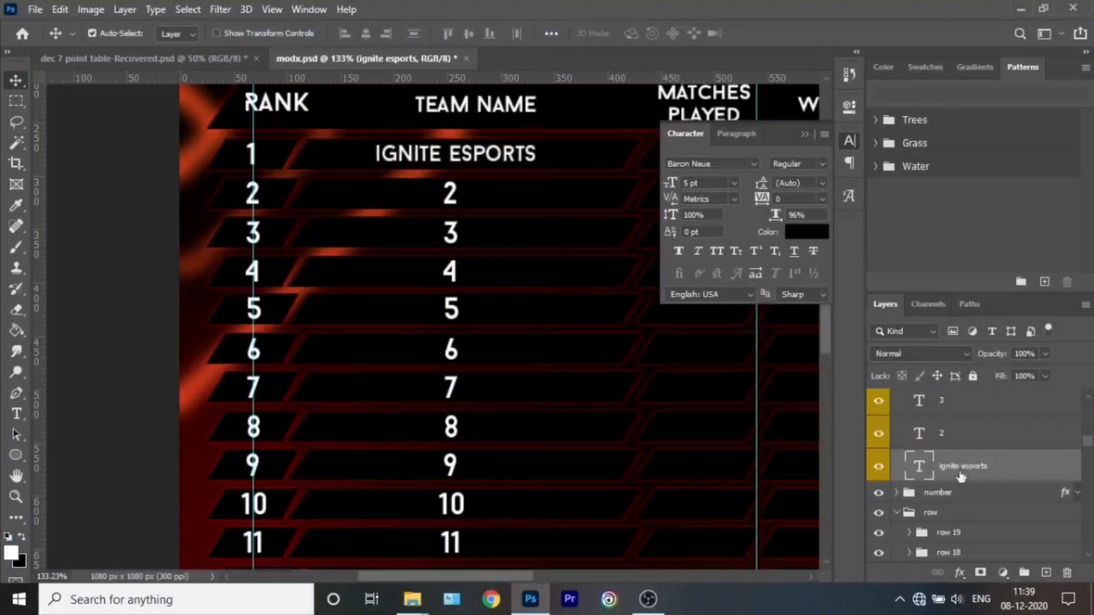
{"action": "left_click_drag", "start_coordinate": [464, 113], "coordinate": [464, 116]}
{"action": "scroll", "coordinate": [524, 220], "scroll_direction": "up", "scroll_amount": 2}
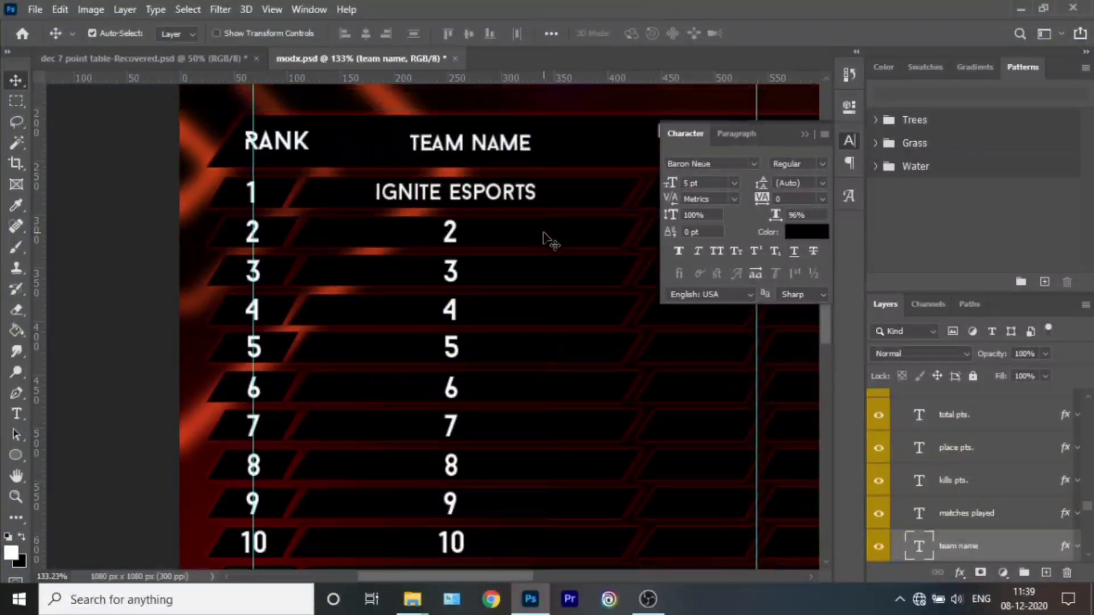
{"action": "scroll", "coordinate": [544, 250], "scroll_direction": "up", "scroll_amount": 2}
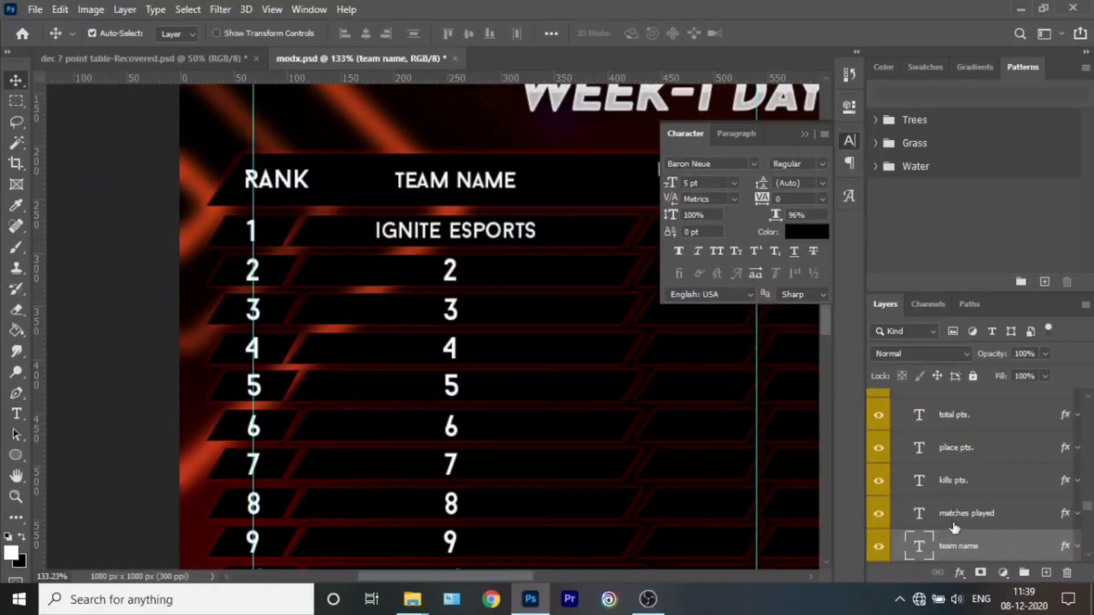
Abandon an unfinished row 2 edit and rename the copied number group.
{"action": "double_click", "coordinate": [450, 283]}
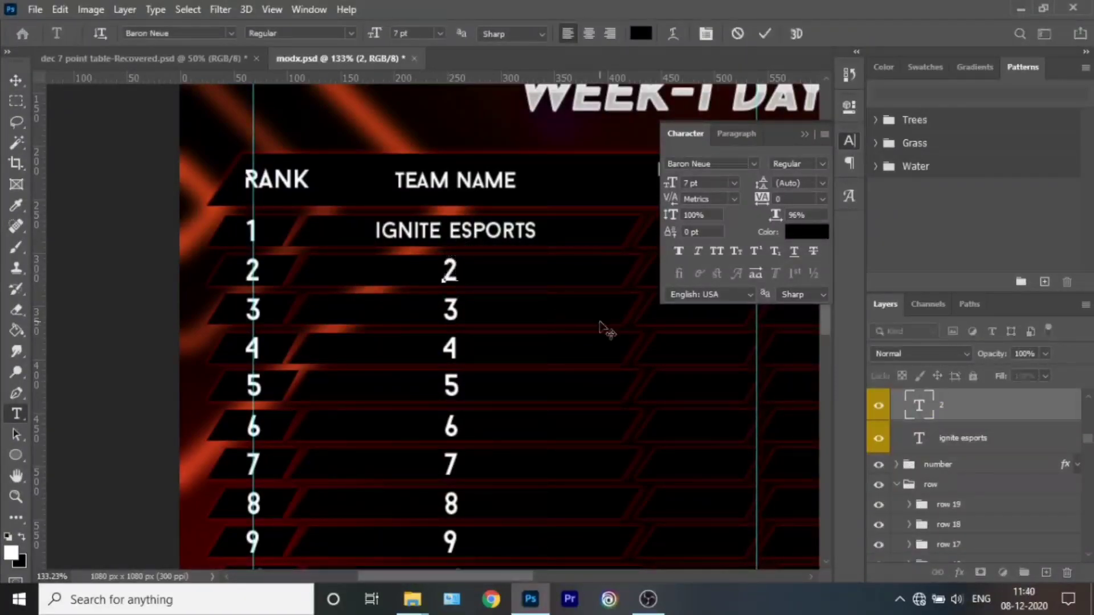
{"action": "type", "text": "BLEE"}
{"action": "left_click", "coordinate": [737, 35]}
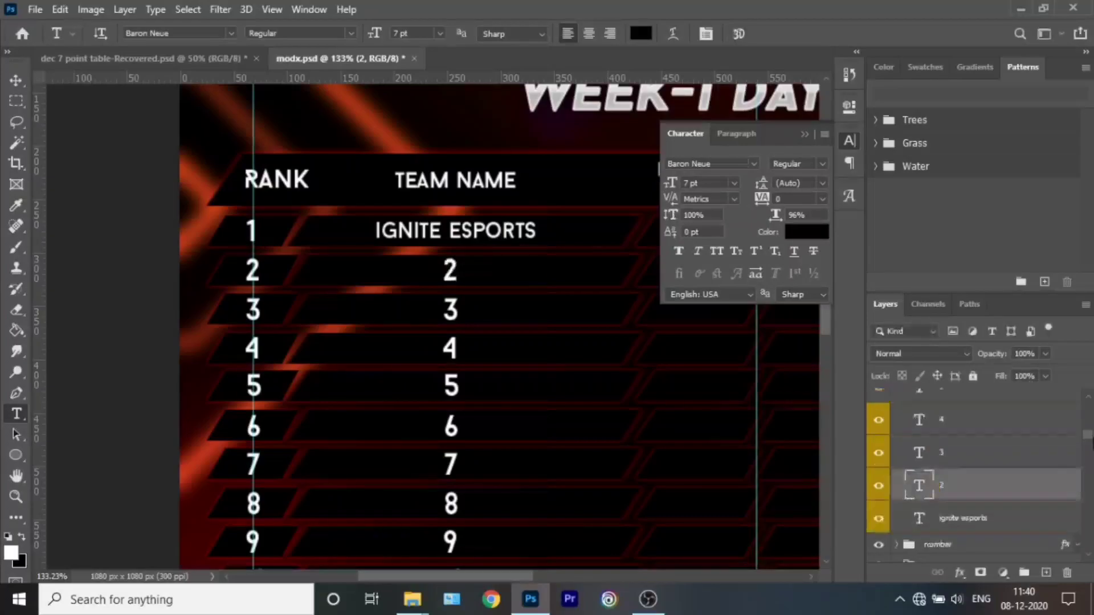
{"action": "left_click", "coordinate": [986, 454], "text": "shift"}
{"action": "key", "text": "Delete"}
{"action": "double_click", "coordinate": [943, 411]}
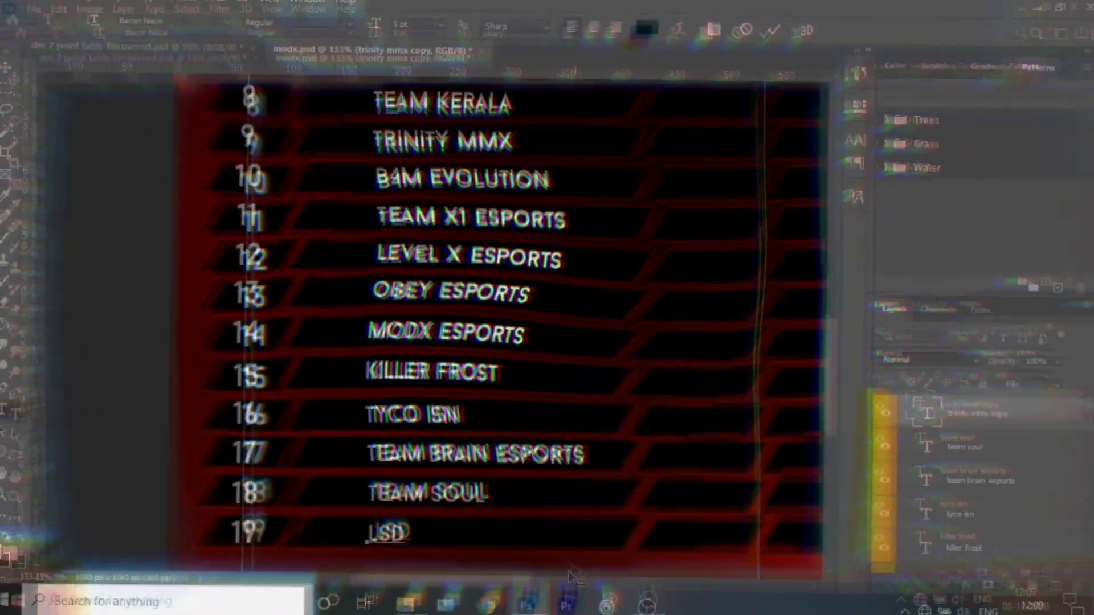
Finish the last team name as LSD ESPORTS and commit it.
{"action": "type", "text": "PORTS"}
{"action": "key", "text": "ctrl+Return"}
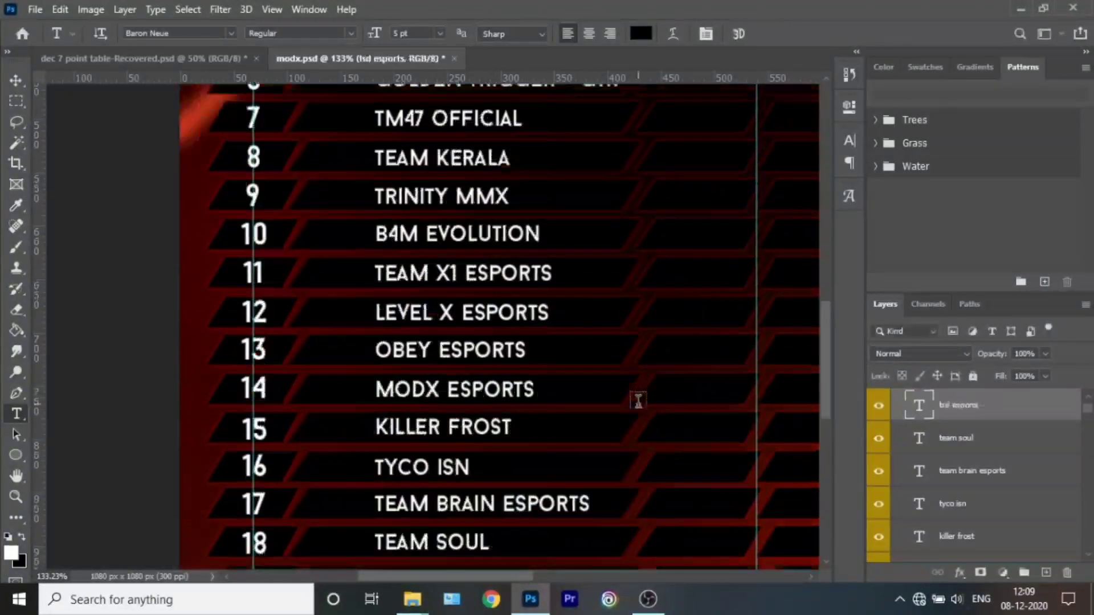
{"action": "scroll", "coordinate": [634, 398], "scroll_direction": "up", "scroll_amount": 2}
{"action": "scroll", "coordinate": [638, 402], "scroll_direction": "up", "scroll_amount": 4}
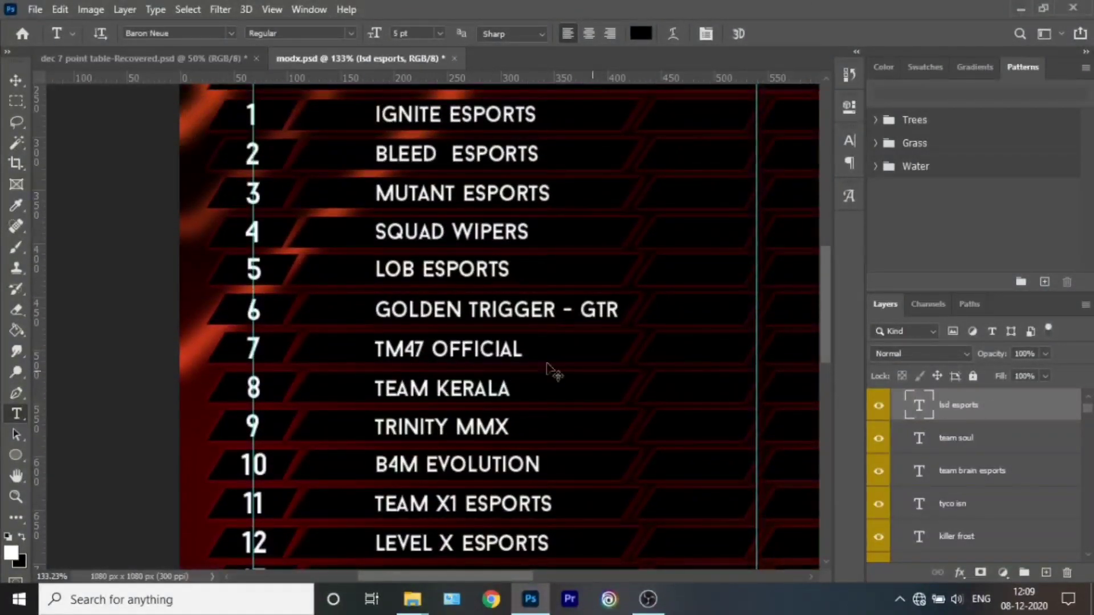
{"action": "key", "text": "v"}
{"action": "left_click", "coordinate": [399, 316]}
Duplicate the rank number group and drag the copy into the MATCHES PLAYED column.
{"action": "key", "text": "ctrl+0"}
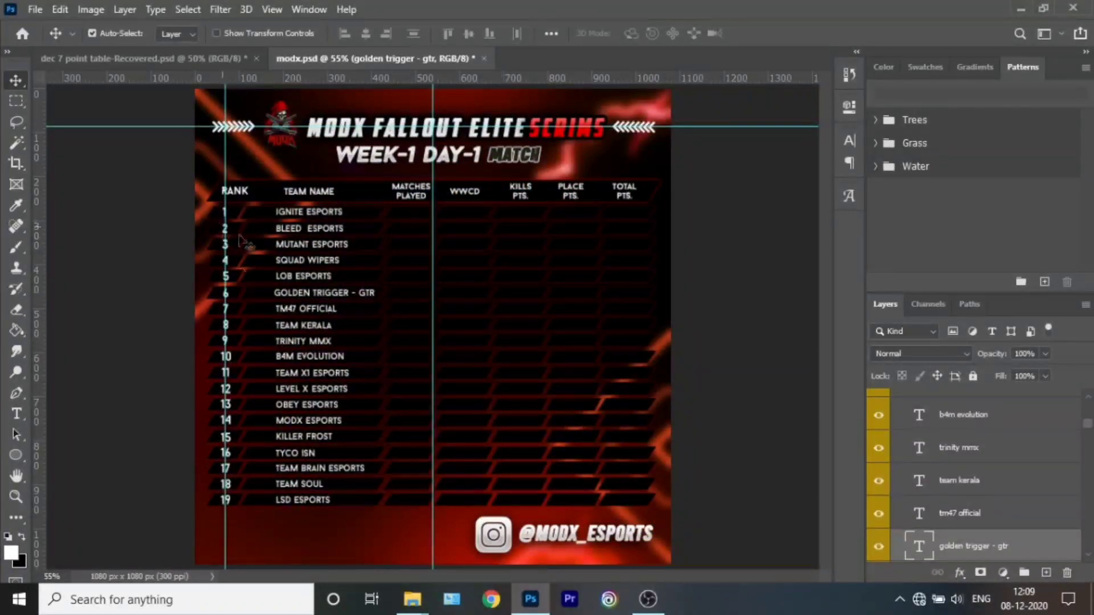
{"action": "scroll", "coordinate": [969, 473], "scroll_direction": "up", "scroll_amount": 5}
{"action": "left_click", "coordinate": [940, 440]}
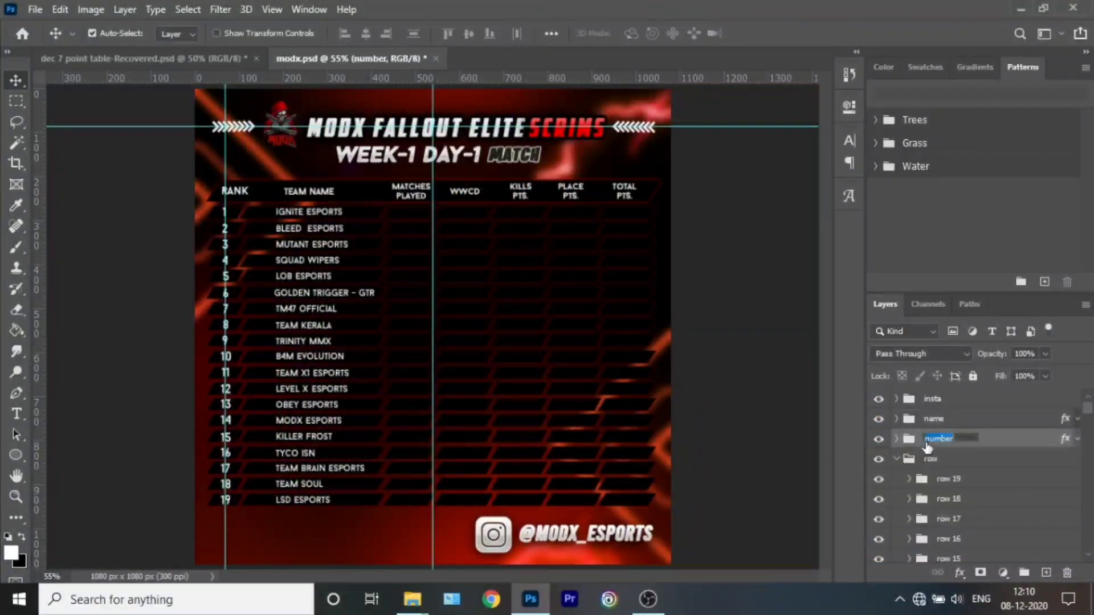
{"action": "type", "text": "rank"}
{"action": "key", "text": "ctrl+j"}
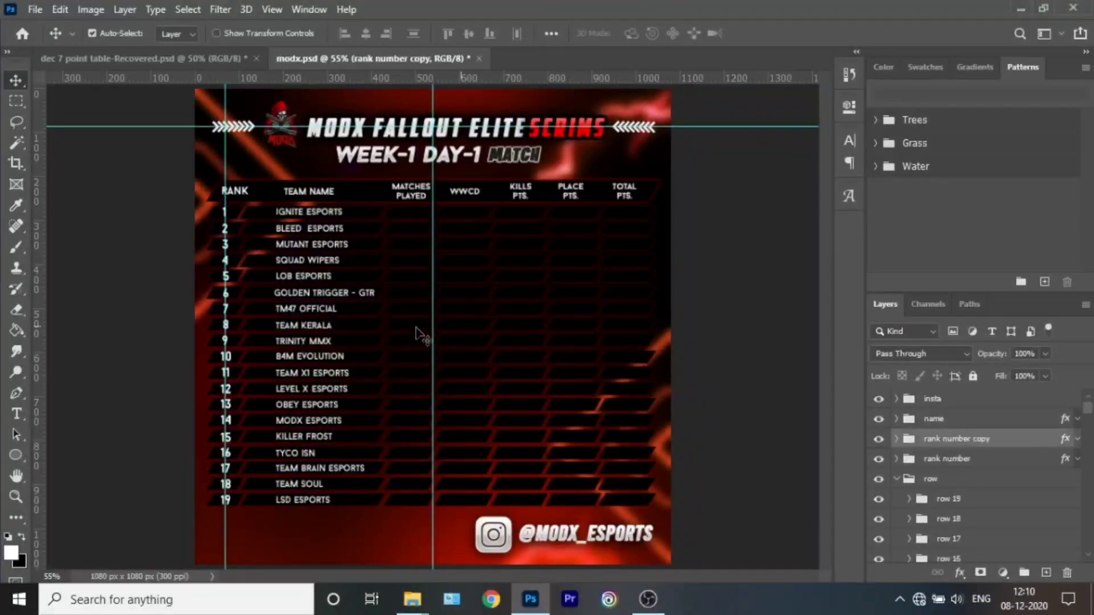
{"action": "left_click_drag", "start_coordinate": [237, 335], "coordinate": [409, 327]}
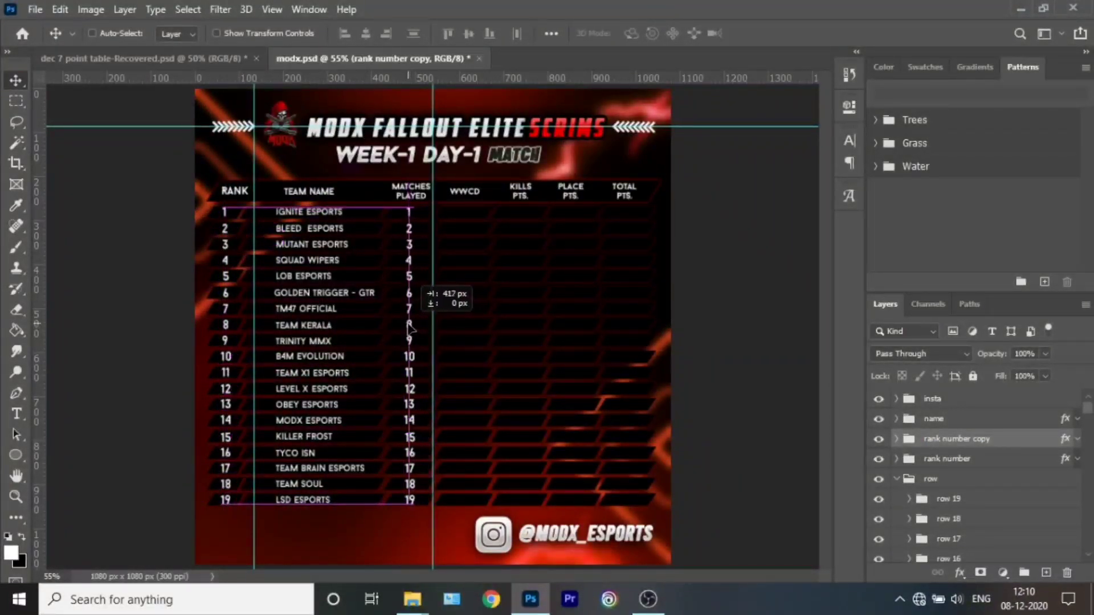
{"action": "scroll", "coordinate": [439, 368], "scroll_direction": "up", "scroll_amount": 3}
{"action": "scroll", "coordinate": [439, 368], "scroll_direction": "down", "scroll_amount": 2}
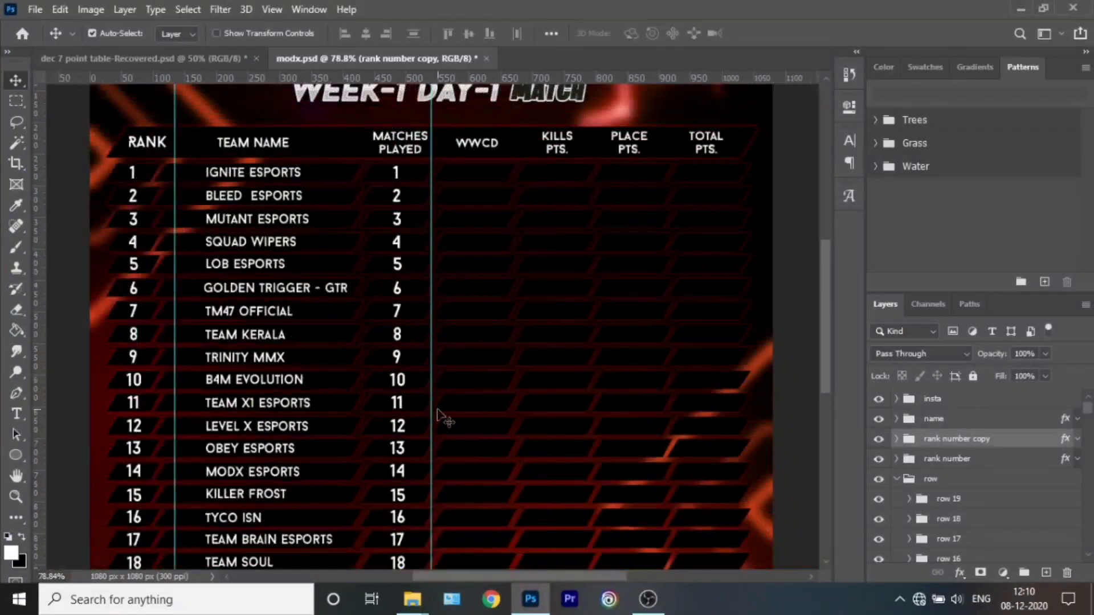
Set the matches-played values for rows 2 through 7 to 1.
{"action": "scroll", "coordinate": [428, 212], "scroll_direction": "up", "scroll_amount": 3}
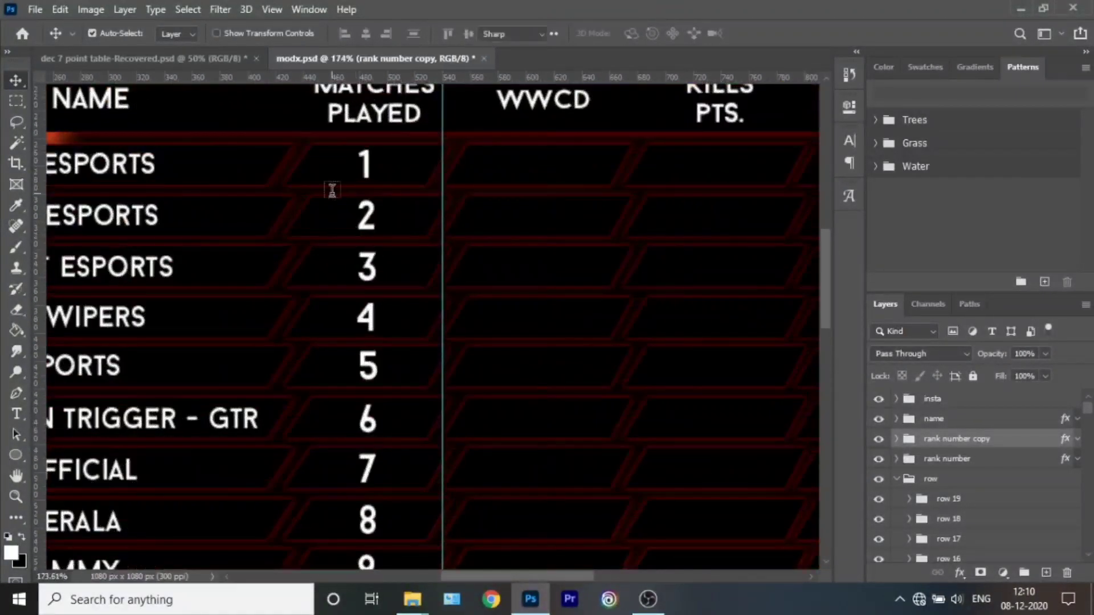
{"action": "double_click", "coordinate": [366, 217]}
{"action": "left_click", "coordinate": [765, 34]}
{"action": "double_click", "coordinate": [367, 268]}
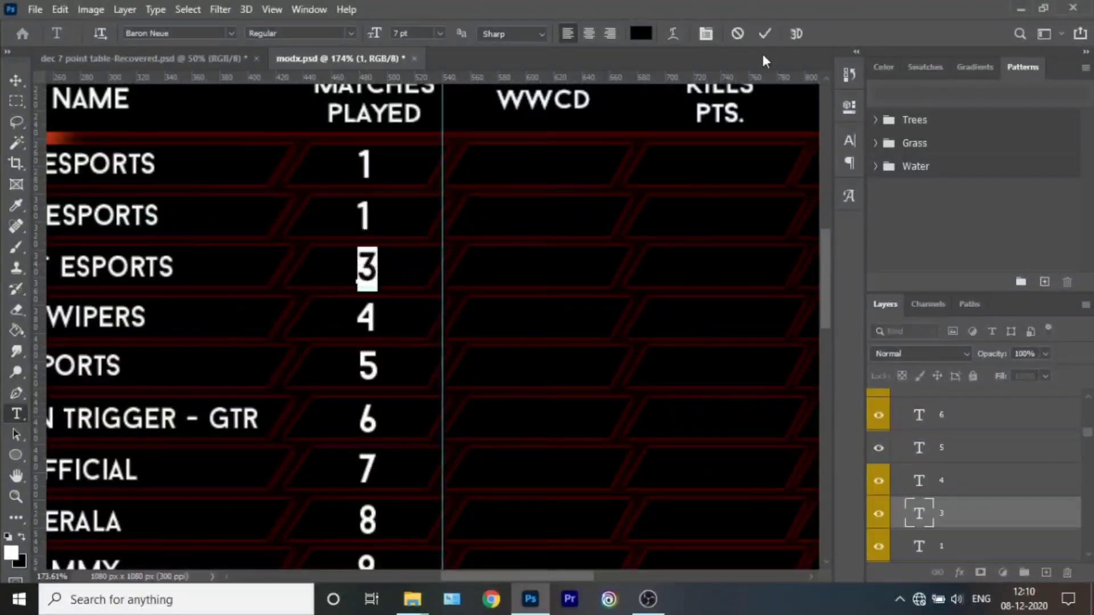
{"action": "type", "text": "1"}
{"action": "double_click", "coordinate": [366, 317]}
{"action": "type", "text": "1"}
{"action": "double_click", "coordinate": [368, 366]}
{"action": "type", "text": "1"}
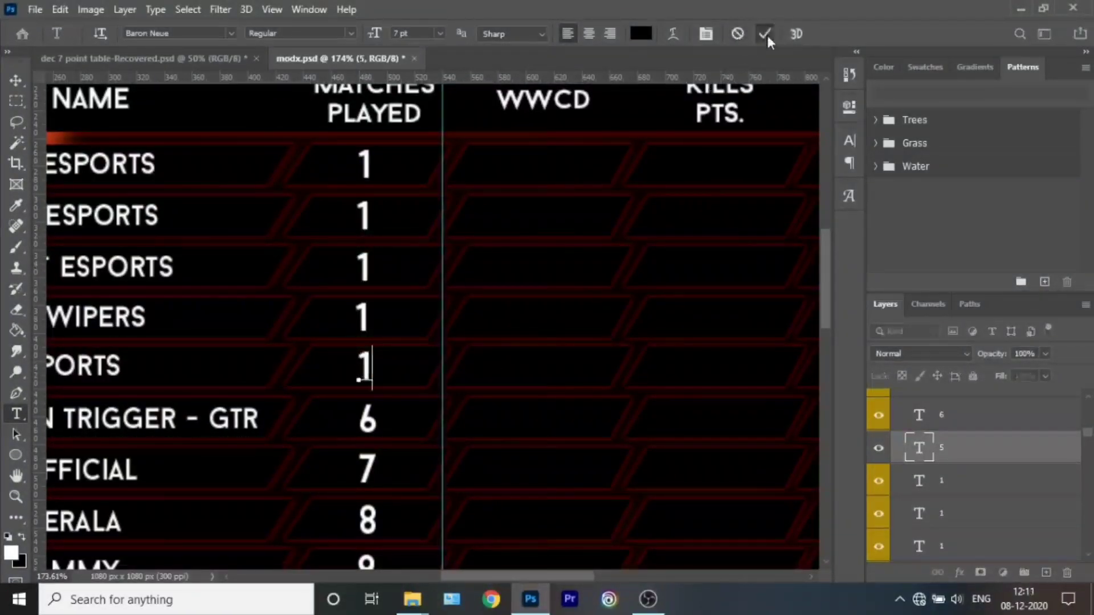
{"action": "left_click", "coordinate": [764, 34]}
{"action": "double_click", "coordinate": [367, 419]}
{"action": "type", "text": "1"}
{"action": "left_click", "coordinate": [765, 33]}
{"action": "left_click", "coordinate": [365, 470]}
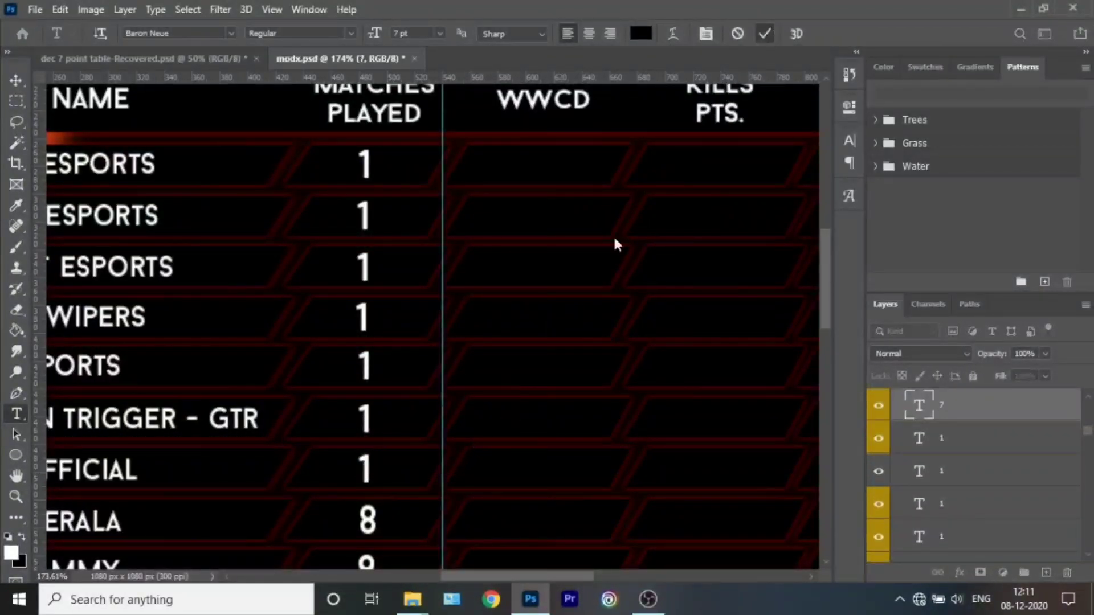
Change the matches-played values for rows 8 through 10 to 1, discarding a stray empty text layer.
{"action": "scroll", "coordinate": [616, 245], "scroll_direction": "down", "scroll_amount": 3}
{"action": "double_click", "coordinate": [368, 342]}
{"action": "type", "text": "1"}
{"action": "left_click", "coordinate": [765, 34]}
{"action": "left_click", "coordinate": [375, 394]}
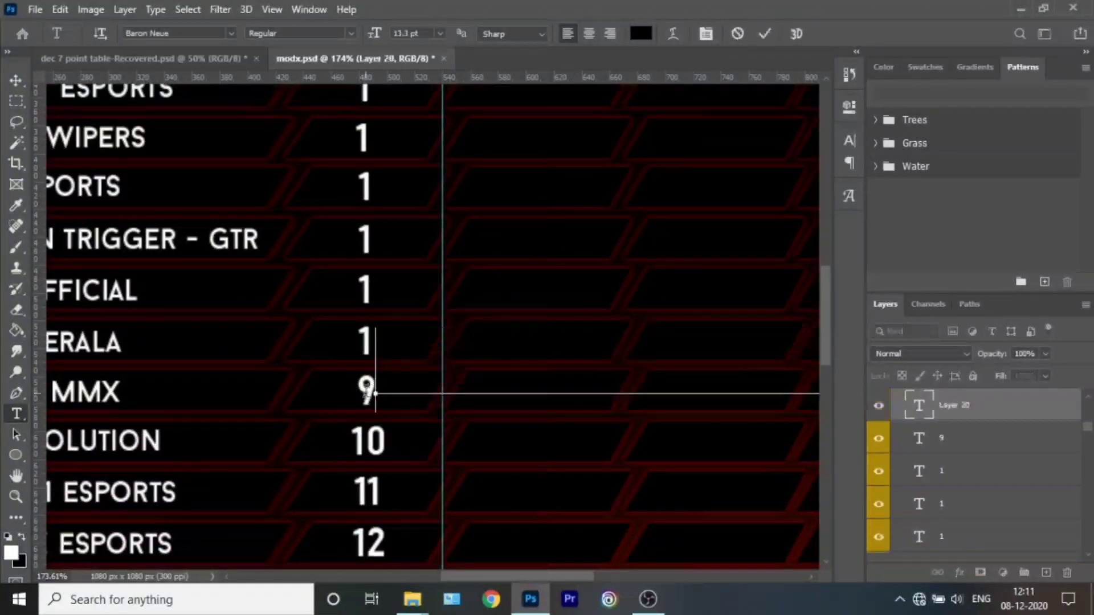
{"action": "key", "text": "Escape"}
{"action": "double_click", "coordinate": [367, 393]}
{"action": "type", "text": "1"}
{"action": "left_click", "coordinate": [765, 33]}
{"action": "left_click", "coordinate": [365, 441]}
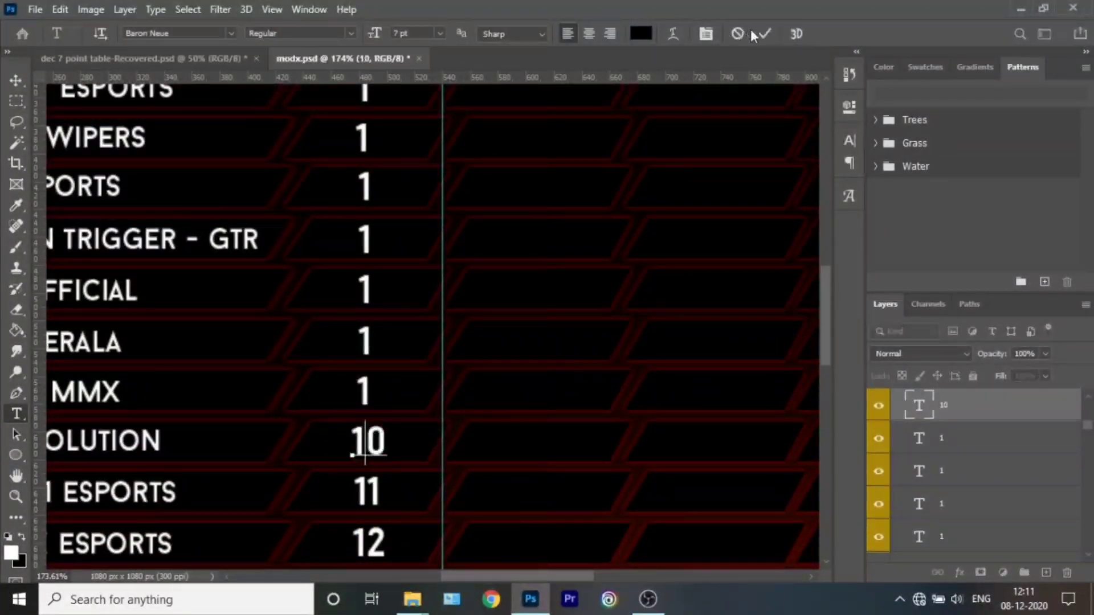
{"action": "key", "text": "Delete"}
{"action": "scroll", "coordinate": [627, 285], "scroll_direction": "down", "scroll_amount": 1}
{"action": "key", "text": "ctrl+Return"}
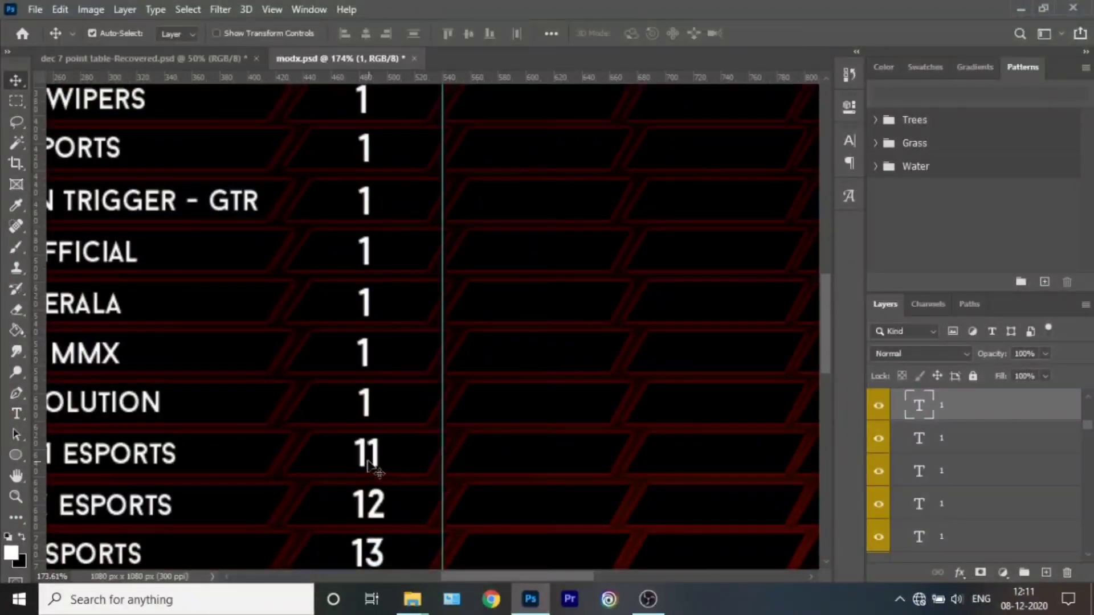
Replace the 11 and 12 in the matches-played column with 1.
{"action": "double_click", "coordinate": [366, 456]}
{"action": "type", "text": "1"}
{"action": "key", "text": "ctrl+Return"}
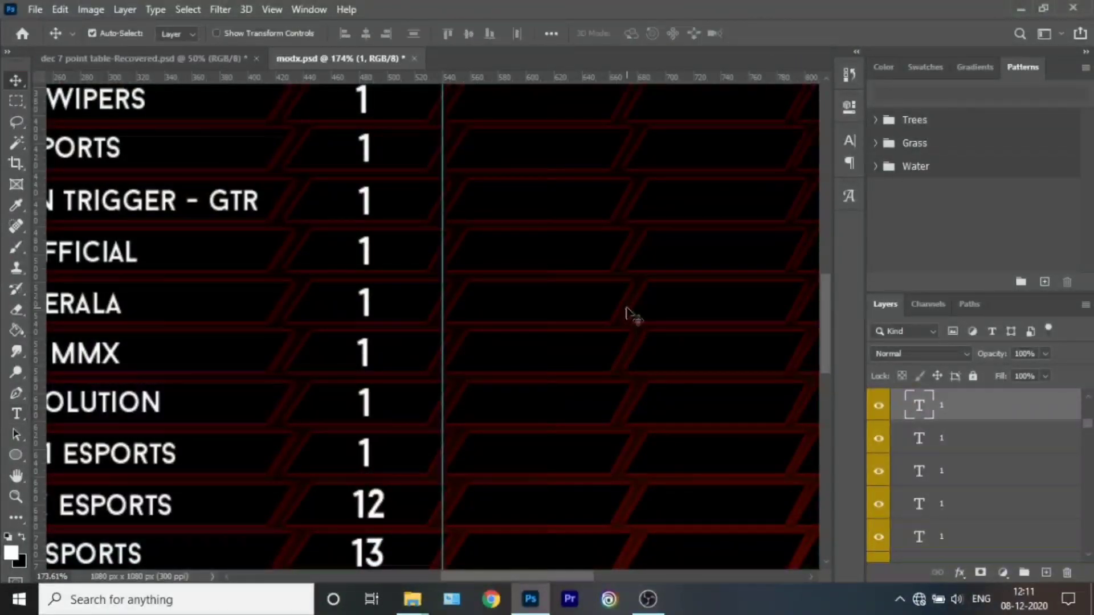
{"action": "double_click", "coordinate": [373, 500]}
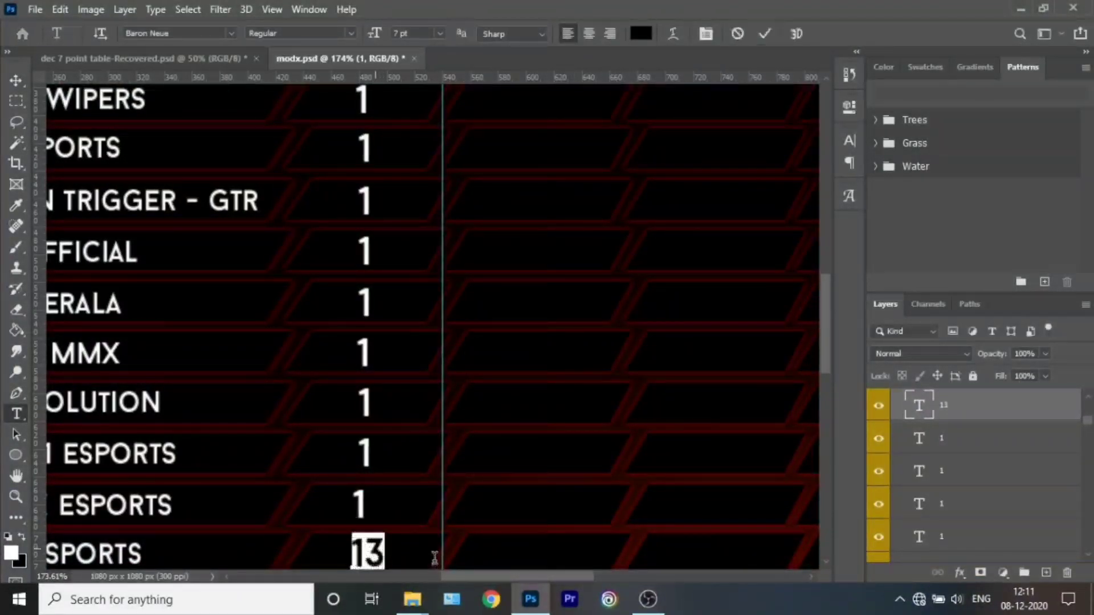
{"action": "type", "text": "1"}
{"action": "left_click", "coordinate": [763, 33]}
{"action": "scroll", "coordinate": [726, 410], "scroll_direction": "down", "scroll_amount": 2}
{"action": "scroll", "coordinate": [725, 410], "scroll_direction": "down", "scroll_amount": 3}
Change the matches-played values 14, 15, 16 and 17 to 1.
{"action": "double_click", "coordinate": [366, 310]}
{"action": "type", "text": "1"}
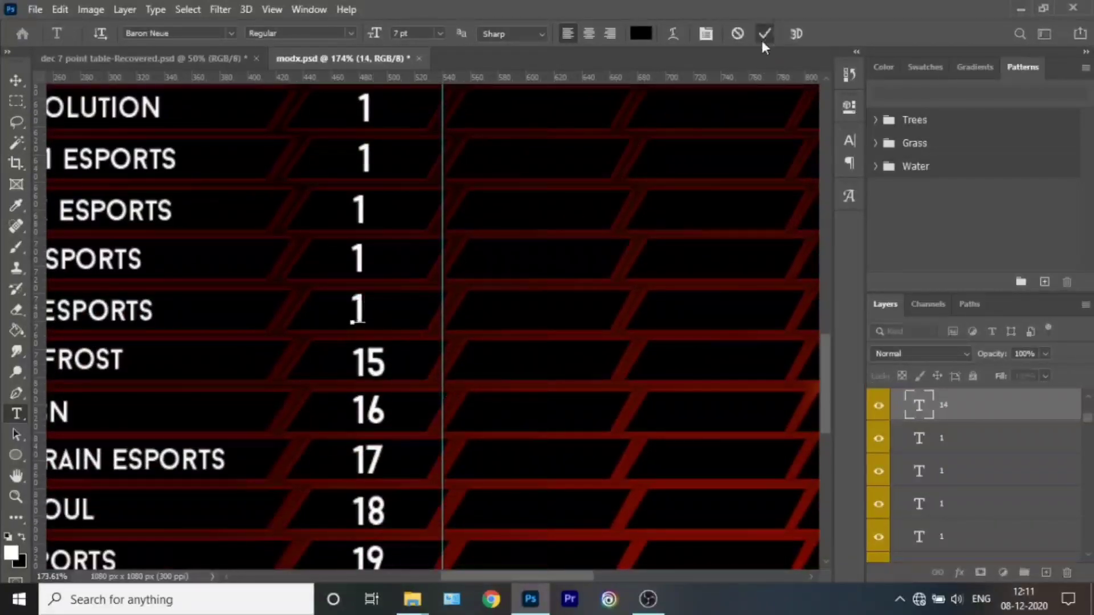
{"action": "key", "text": "ctrl+Return"}
{"action": "key", "text": "alt+bracketright"}
{"action": "key", "text": "Return"}
{"action": "type", "text": "1"}
{"action": "key", "text": "ctrl+Return"}
{"action": "key", "text": "alt+bracketright"}
{"action": "key", "text": "Return"}
{"action": "type", "text": "1"}
{"action": "key", "text": "ctrl+Return"}
{"action": "key", "text": "alt+bracketright"}
{"action": "key", "text": "Return"}
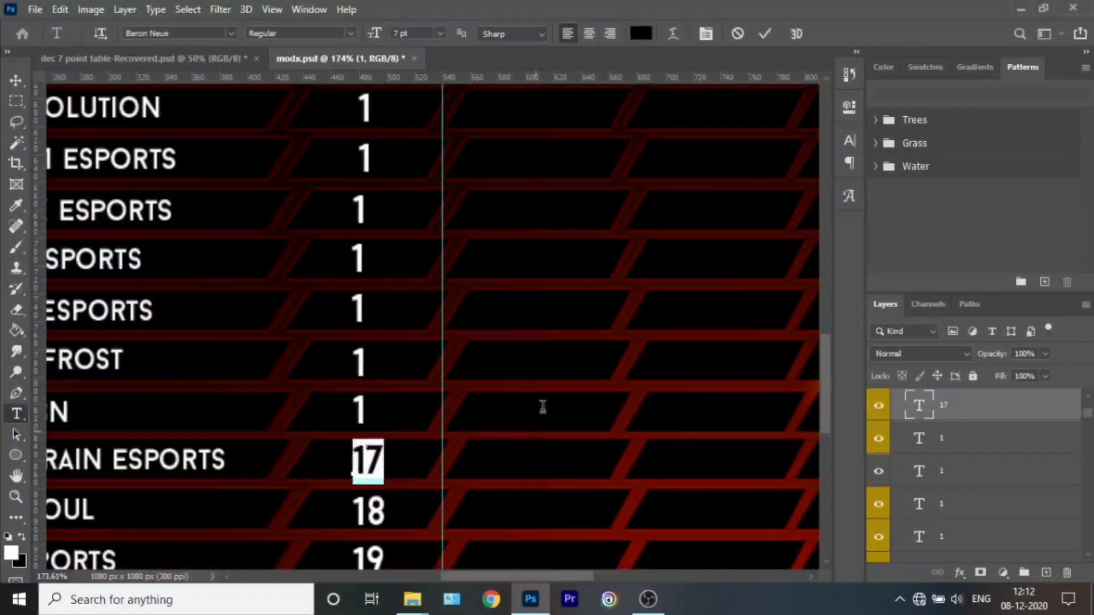
{"action": "type", "text": "1"}
{"action": "key", "text": "ctrl+Return"}
Set the matches-played values for TEAM SOUL and LSD ESPORTS (rows 18–19) to 0.
{"action": "key", "text": "alt+bracketright"}
{"action": "key", "text": "Return"}
{"action": "type", "text": "0"}
{"action": "scroll", "coordinate": [700, 191], "scroll_direction": "down", "scroll_amount": 1}
{"action": "key", "text": "ctrl+Return"}
{"action": "key", "text": "alt+bracketright"}
{"action": "key", "text": "Return"}
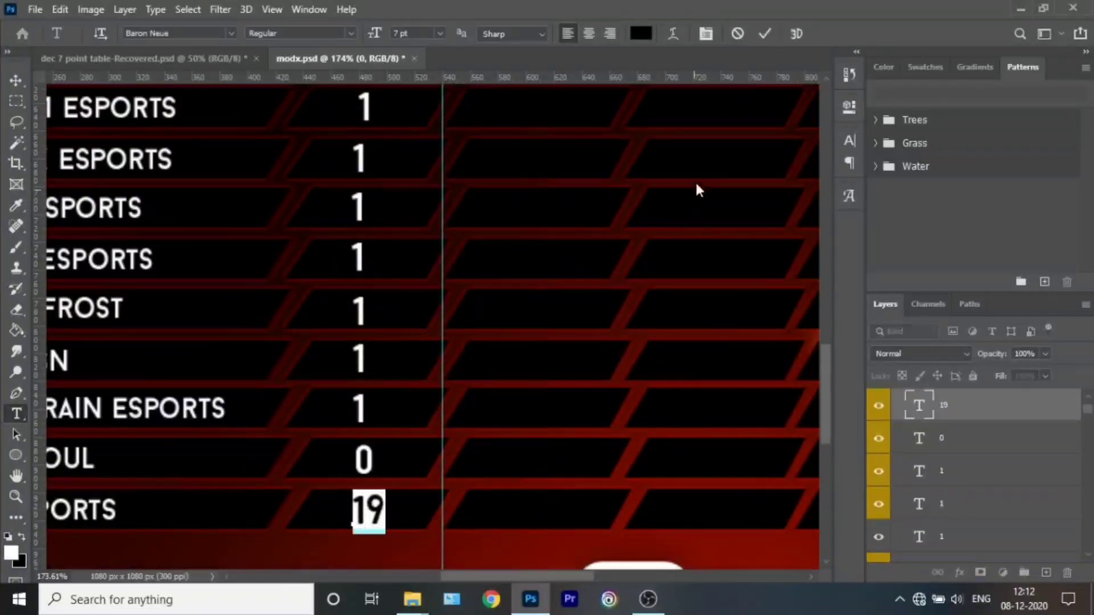
{"action": "type", "text": "0"}
{"action": "key", "text": "ctrl+Return"}
Select the number layers, fit the poster, and drag in the chicken clipart from Explorer.
{"action": "scroll", "coordinate": [383, 212], "scroll_direction": "up", "scroll_amount": 1}
{"action": "scroll", "coordinate": [965, 480], "scroll_direction": "up", "scroll_amount": 3}
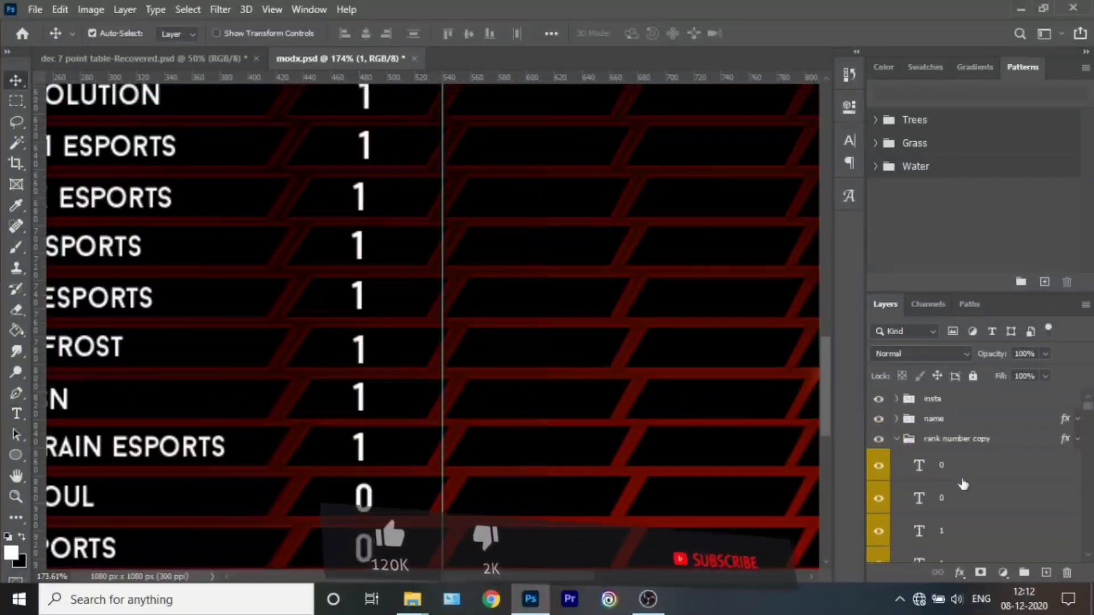
{"action": "left_click", "coordinate": [957, 481], "text": "shift"}
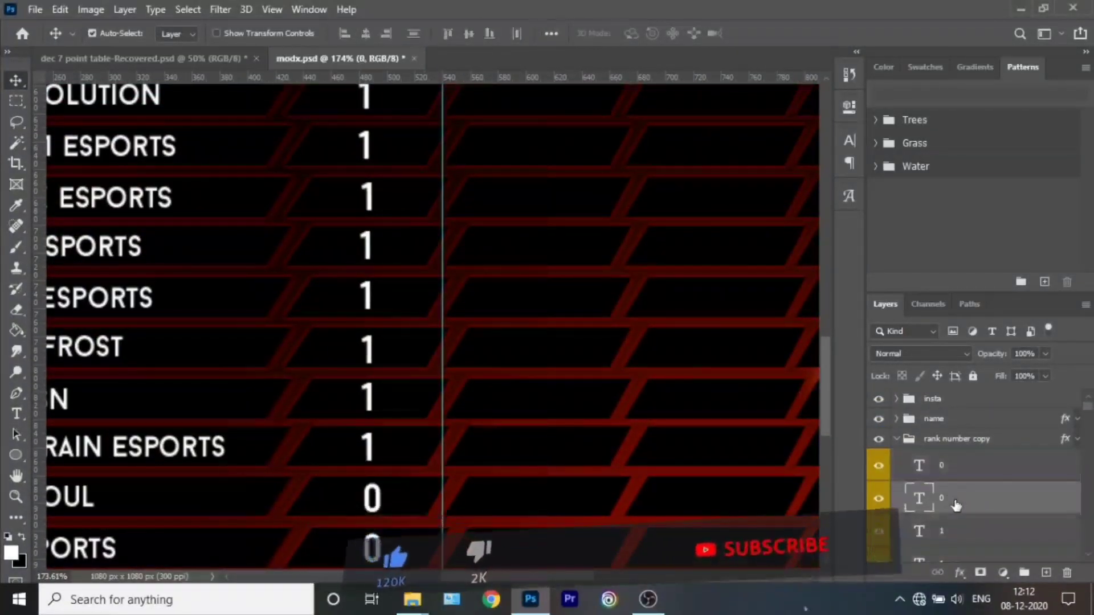
{"action": "key", "text": "ctrl+0"}
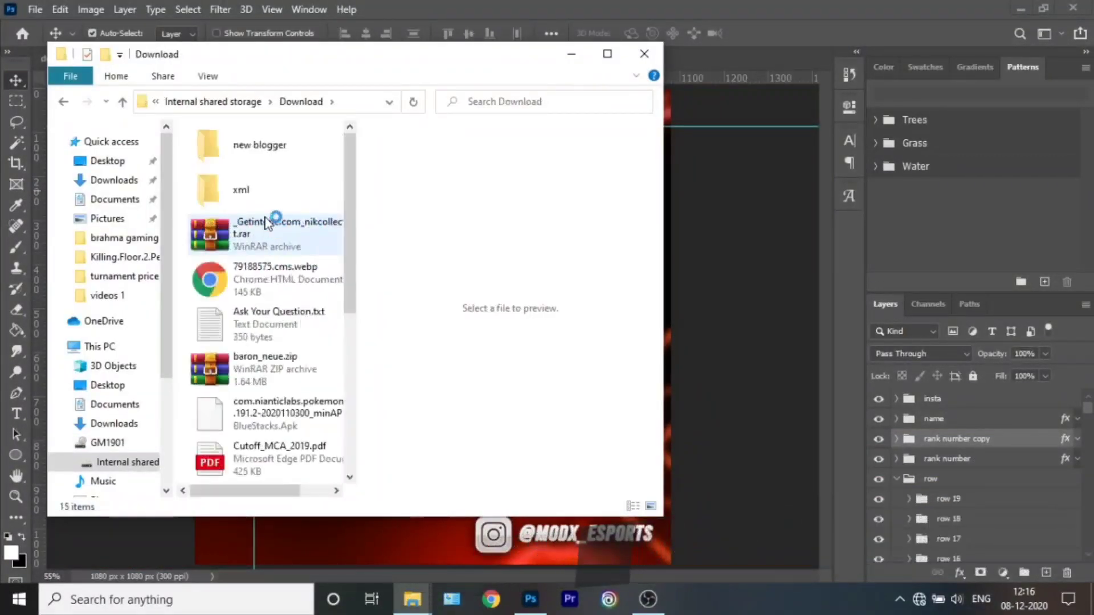
{"action": "scroll", "coordinate": [262, 285], "scroll_direction": "down", "scroll_amount": 5}
{"action": "mouse_move", "coordinate": [240, 225]}
{"action": "left_mouse_down"}
{"action": "mouse_move", "coordinate": [507, 610]}
{"action": "mouse_move", "coordinate": [482, 265]}
{"action": "left_mouse_up"}
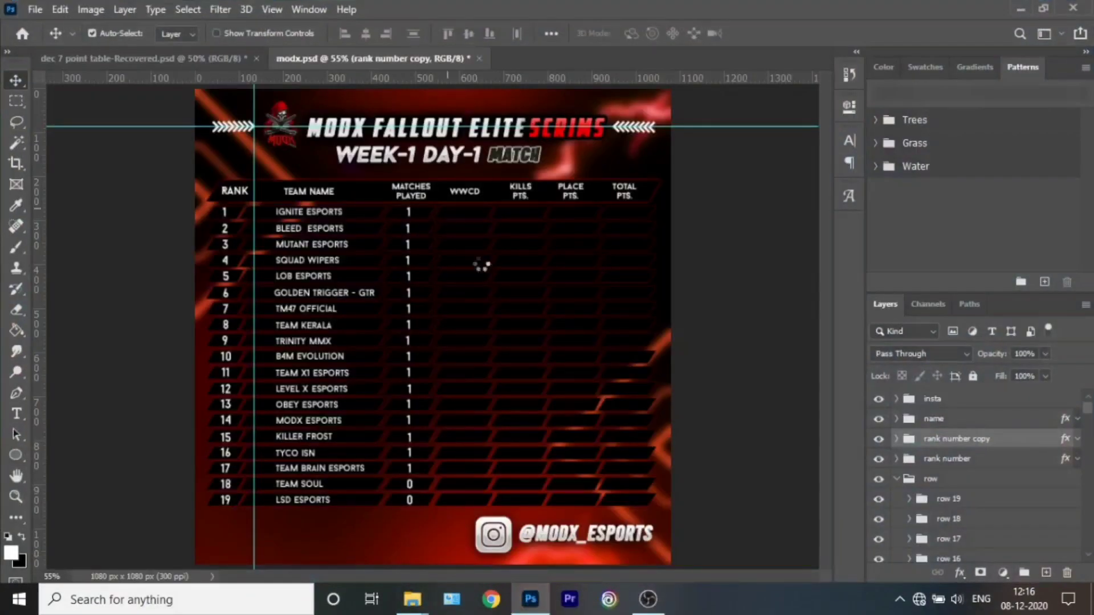
Place the chicken clipart and scale it into row 1's WWCD cell.
{"action": "left_click_drag", "start_coordinate": [672, 518], "coordinate": [272, 558]}
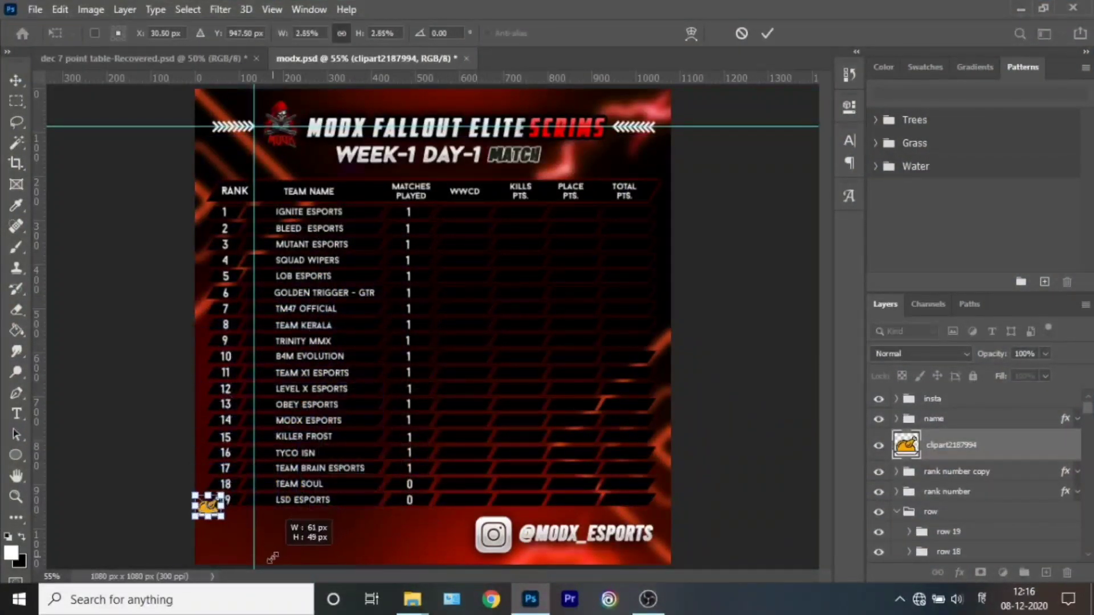
{"action": "key", "text": "Return"}
{"action": "left_click_drag", "start_coordinate": [958, 444], "coordinate": [958, 394]}
{"action": "mouse_move", "coordinate": [208, 506]}
{"action": "left_mouse_down"}
{"action": "mouse_move", "coordinate": [464, 212]}
{"action": "mouse_move", "coordinate": [342, 279]}
{"action": "left_mouse_up"}
{"action": "scroll", "coordinate": [485, 264], "scroll_direction": "up", "scroll_amount": 5}
{"action": "scroll", "coordinate": [485, 263], "scroll_direction": "up", "scroll_amount": 2}
{"action": "scroll", "coordinate": [416, 318], "scroll_direction": "up", "scroll_amount": 2}
{"action": "key", "text": "ctrl+t"}
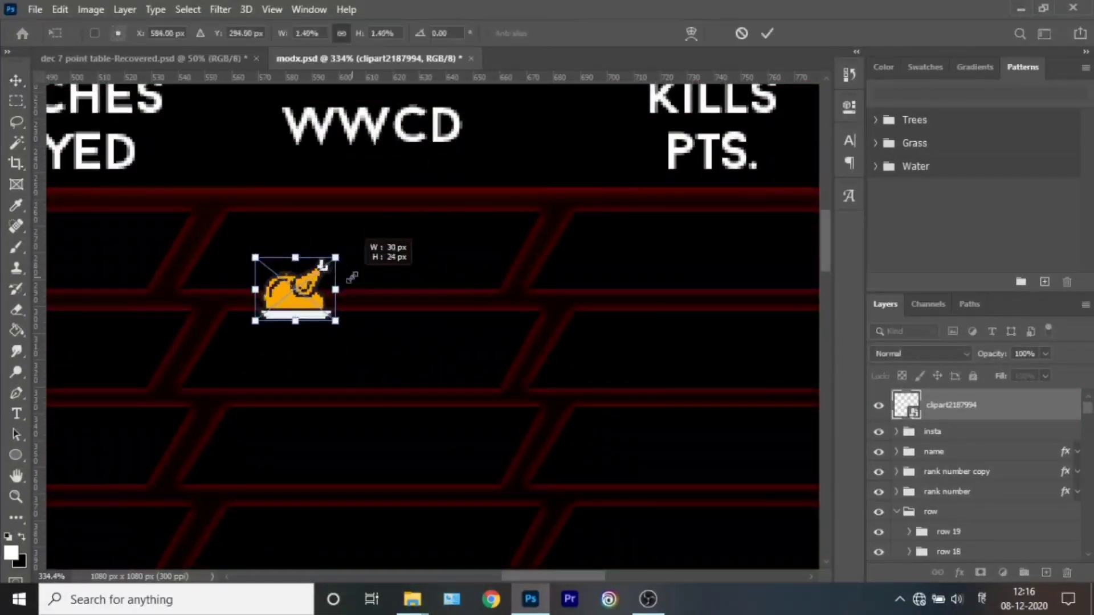
{"action": "mouse_move", "coordinate": [293, 307]}
{"action": "left_mouse_down"}
{"action": "mouse_move", "coordinate": [290, 266]}
{"action": "mouse_move", "coordinate": [292, 276]}
{"action": "left_mouse_up"}
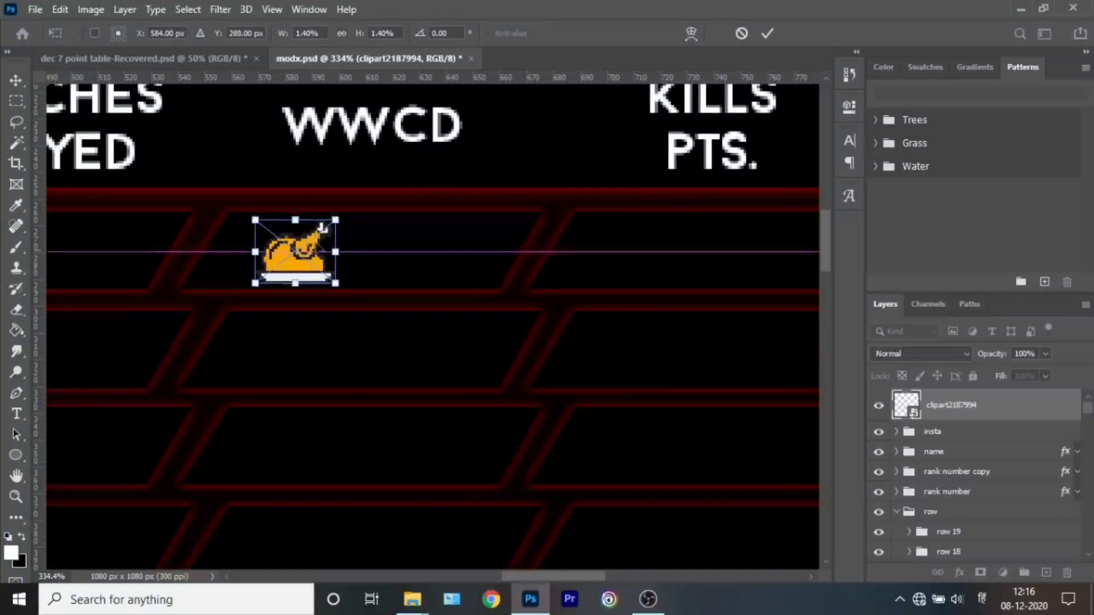
{"action": "key", "text": "Return"}
Rename the numbers group 'matches played' and duplicate it.
{"action": "left_click", "coordinate": [930, 472]}
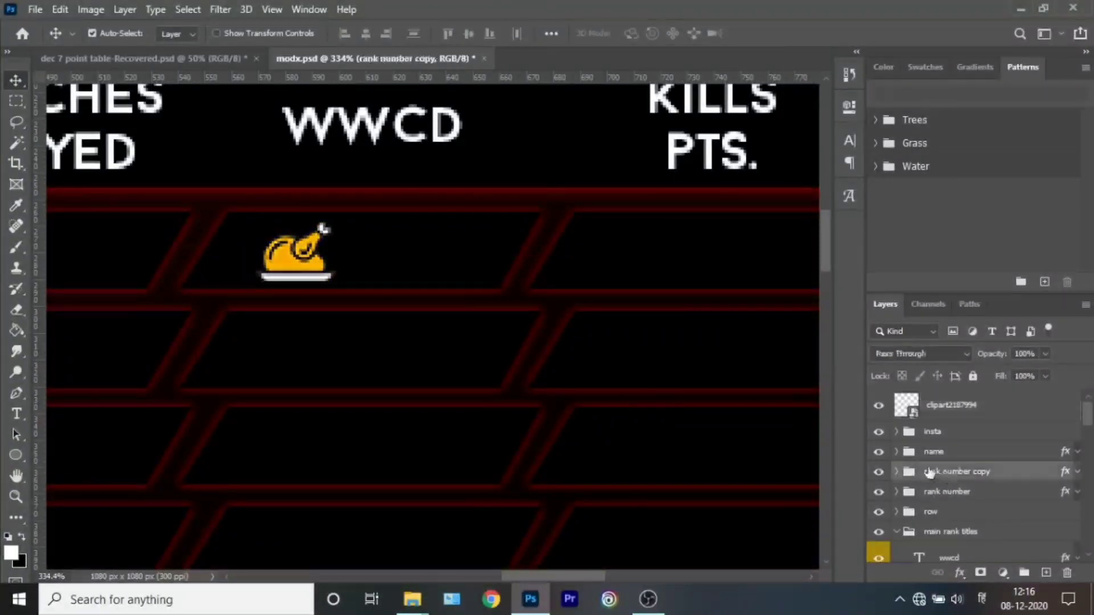
{"action": "left_click", "coordinate": [878, 471]}
{"action": "key", "text": "ctrl+0"}
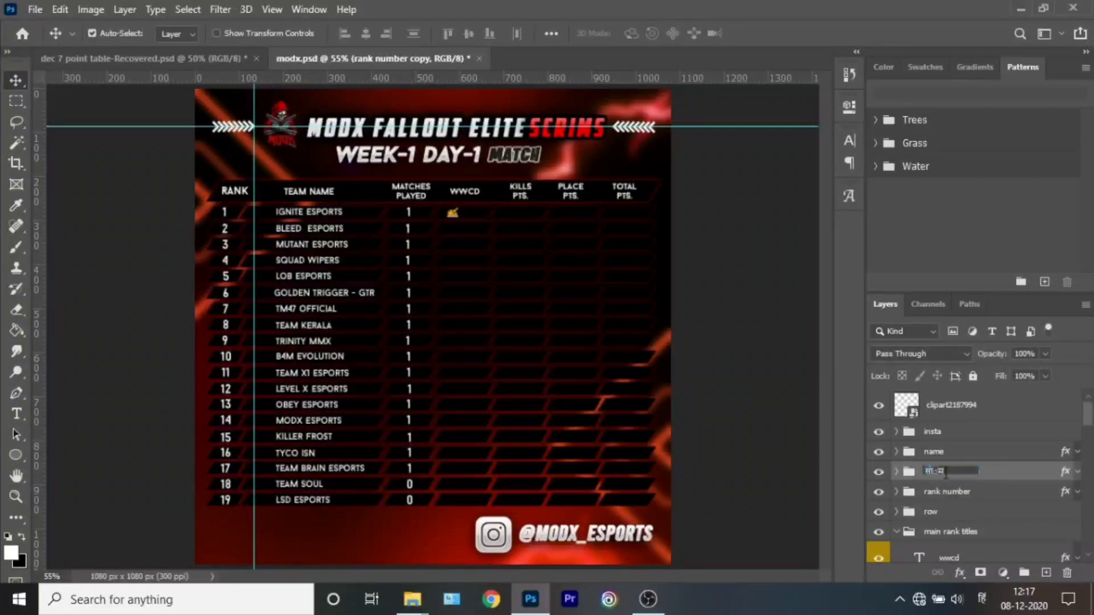
{"action": "key", "text": "alt+shift"}
{"action": "type", "text": "tches played"}
{"action": "key", "text": "Return"}
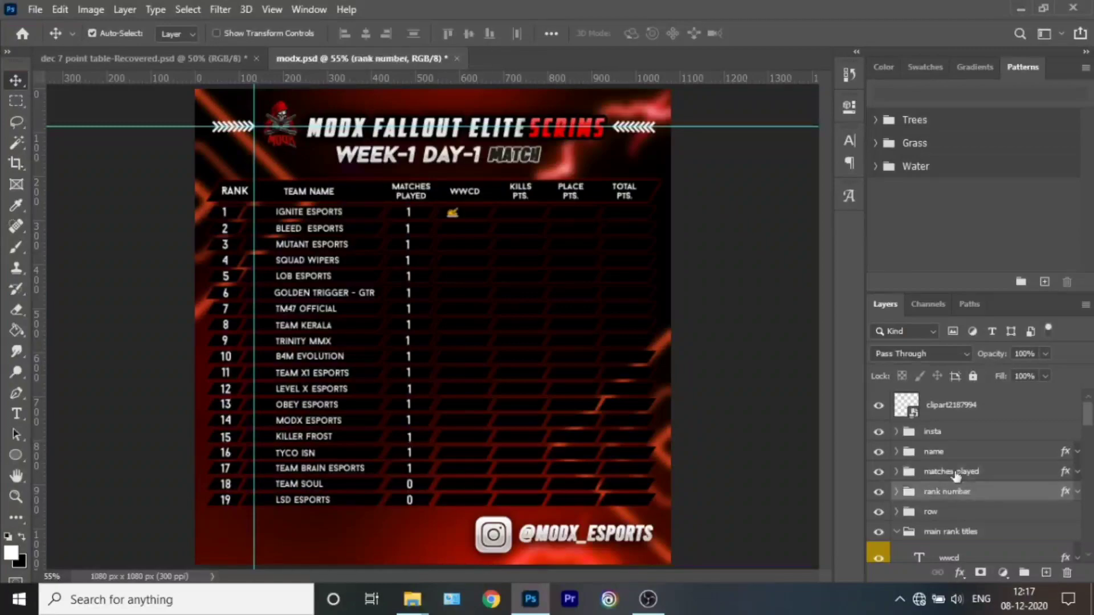
{"action": "key", "text": "ctrl+j"}
Restack the layers with the chicken on top and rename the duplicate group 'wwcd'.
{"action": "left_click_drag", "start_coordinate": [951, 471], "coordinate": [949, 473]}
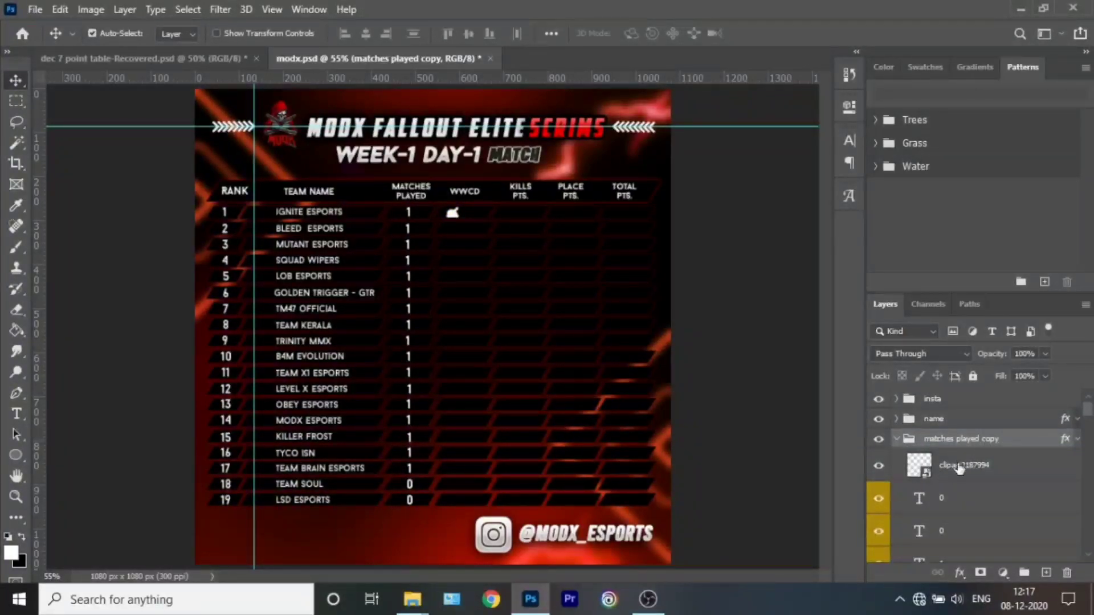
{"action": "left_click_drag", "start_coordinate": [960, 468], "coordinate": [940, 399]}
{"action": "left_click_drag", "start_coordinate": [957, 472], "coordinate": [941, 425]}
{"action": "double_click", "coordinate": [945, 431]}
{"action": "type", "text": "wwcd"}
{"action": "left_click", "coordinate": [927, 416]}
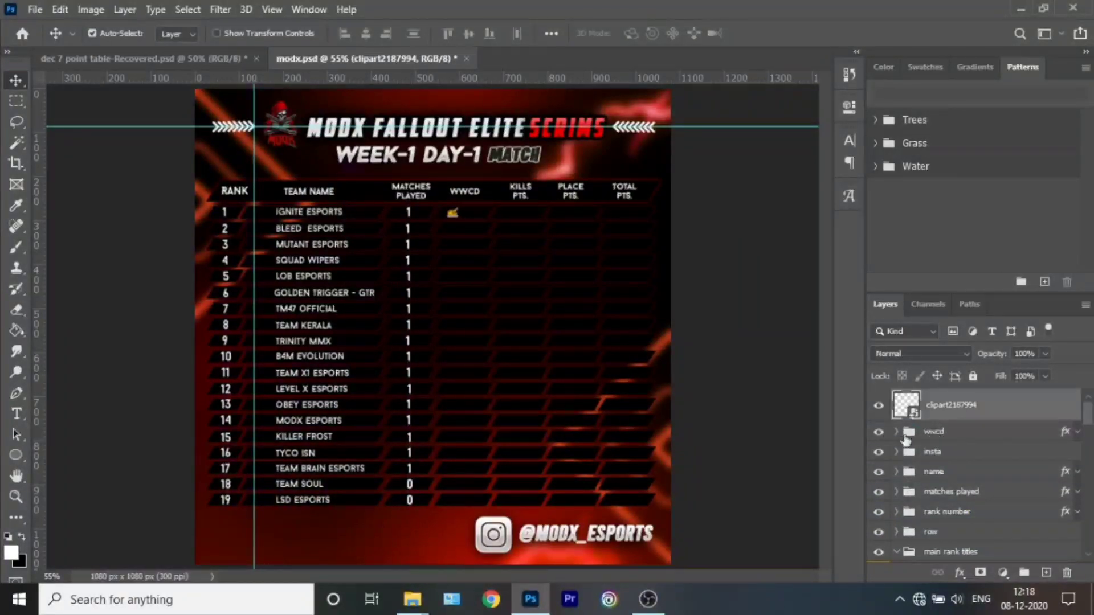
{"action": "left_click", "coordinate": [896, 432]}
{"action": "left_click", "coordinate": [934, 431]}
Shift the wwcd numbers into the WWCD column and copy the chicken icon into each row.
{"action": "left_click_drag", "start_coordinate": [408, 261], "coordinate": [472, 261]}
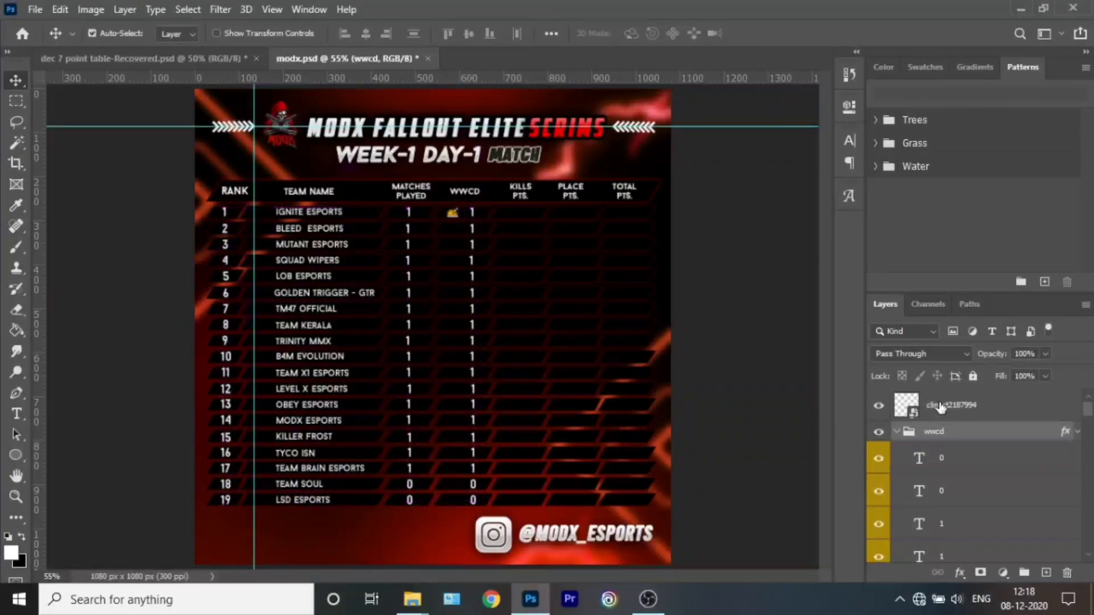
{"action": "key", "text": "alt+bracketright"}
{"action": "key", "text": "ctrl+j"}
{"action": "scroll", "coordinate": [462, 240], "scroll_direction": "up", "scroll_amount": 5}
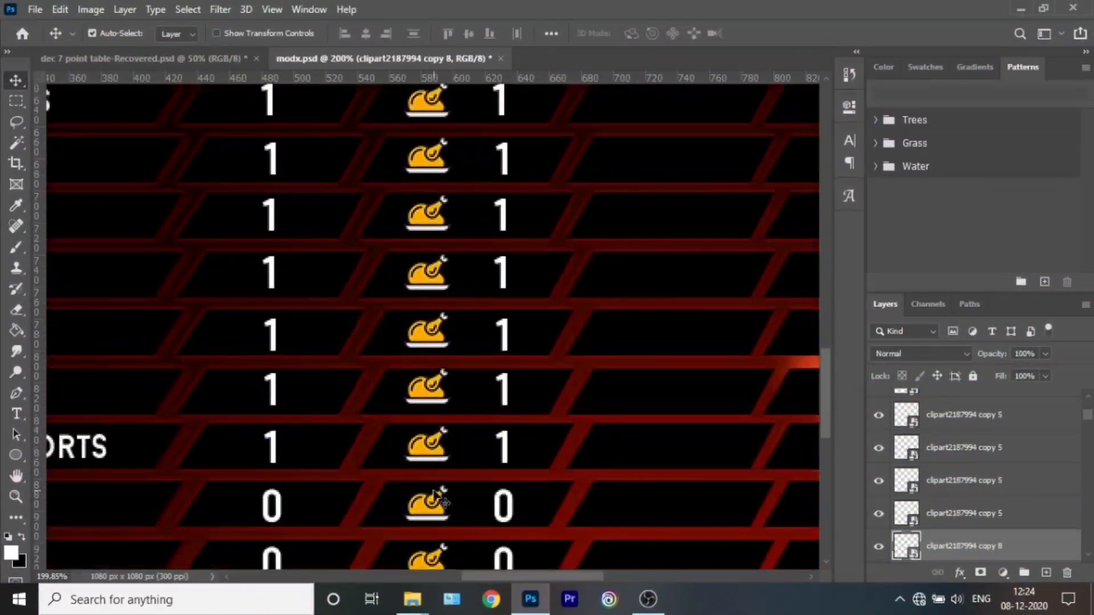
{"action": "scroll", "coordinate": [439, 497], "scroll_direction": "down", "scroll_amount": 2}
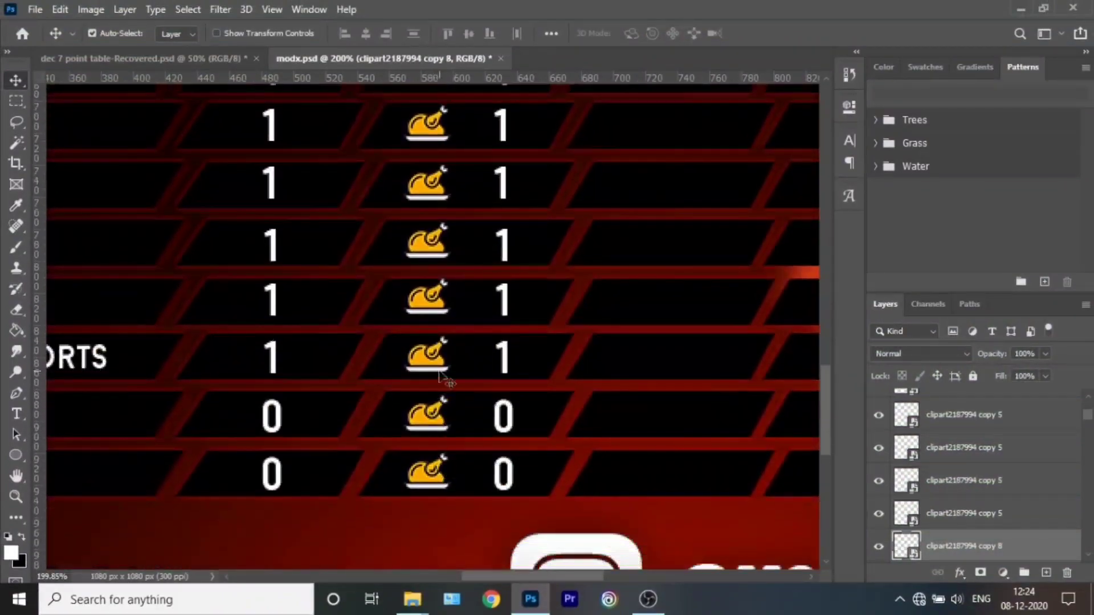
{"action": "left_click", "coordinate": [439, 365]}
{"action": "left_click", "coordinate": [430, 298]}
{"action": "left_click", "coordinate": [442, 245]}
{"action": "left_click", "coordinate": [441, 197]}
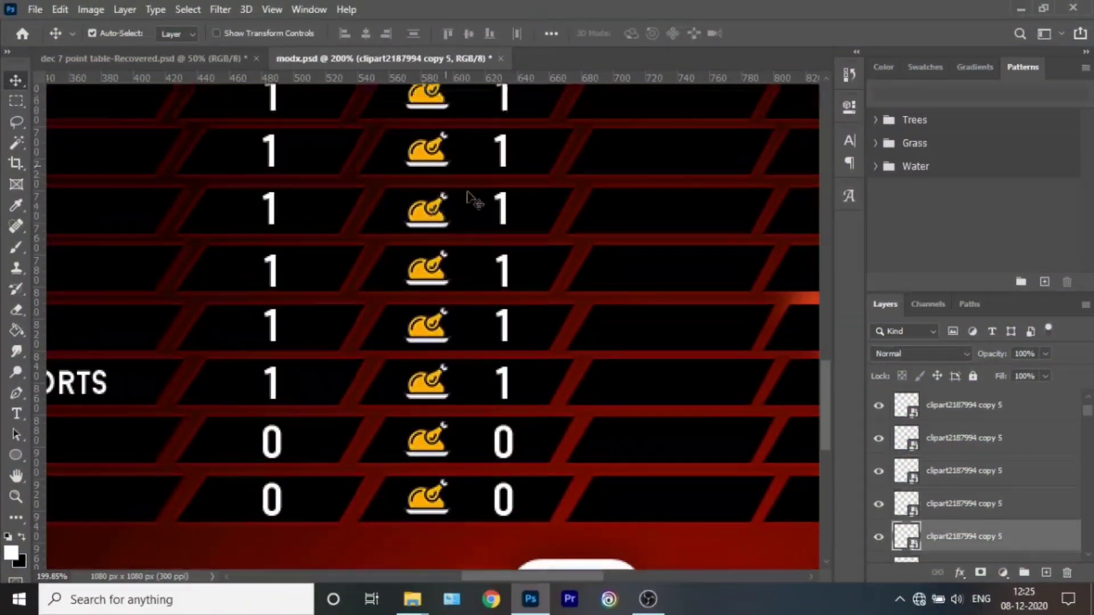
{"action": "scroll", "coordinate": [467, 199], "scroll_direction": "up", "scroll_amount": 5}
Change the top WWCD cell to read 'X 0'.
{"action": "scroll", "coordinate": [459, 222], "scroll_direction": "up", "scroll_amount": 4}
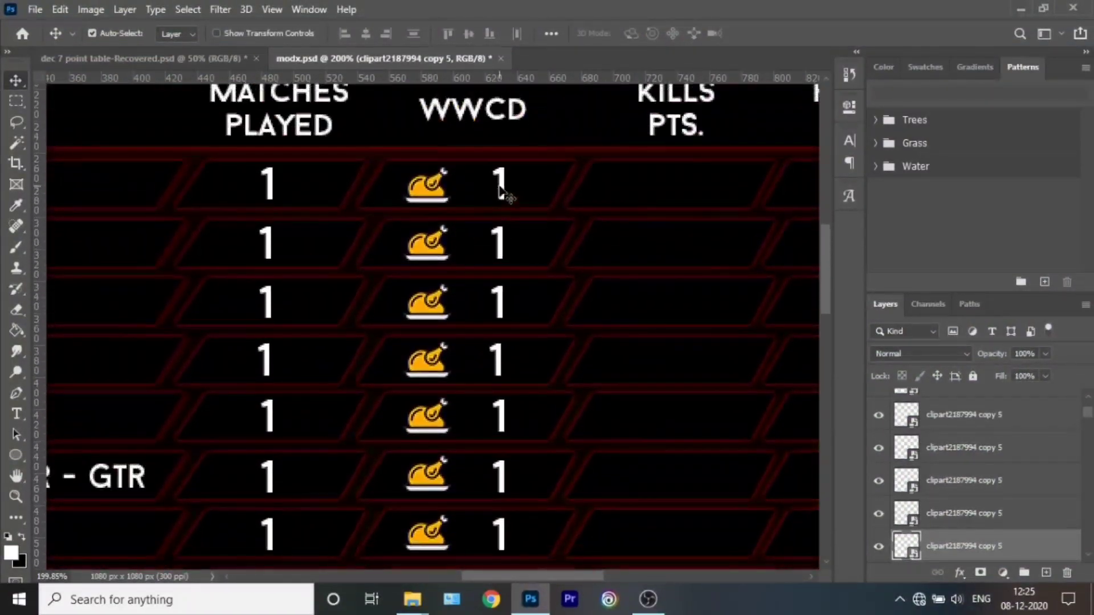
{"action": "double_click", "coordinate": [499, 185]}
{"action": "type", "text": "X 0"}
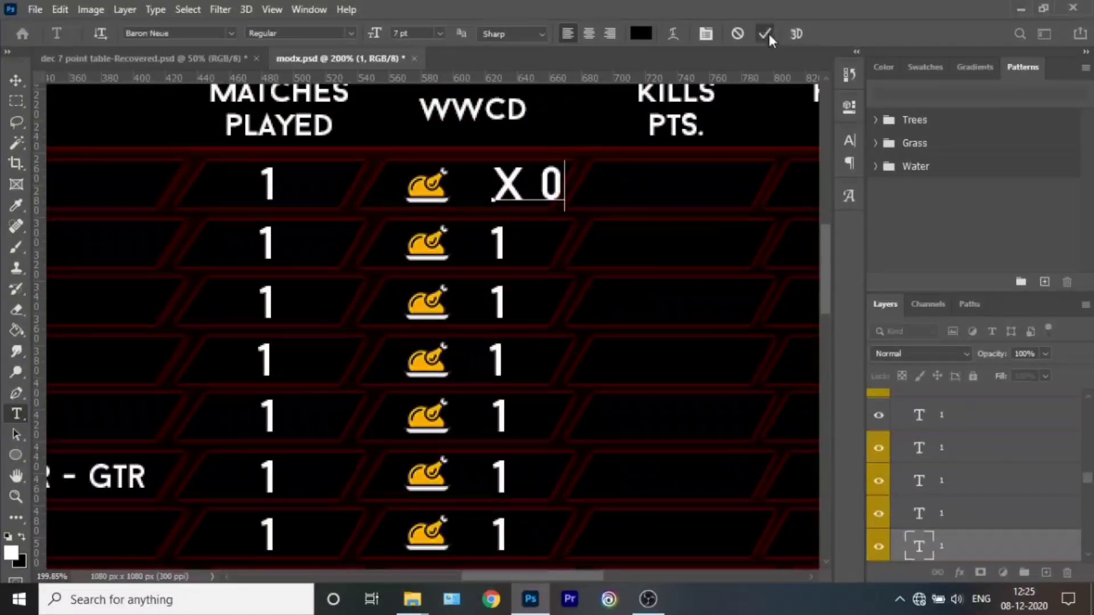
{"action": "left_click", "coordinate": [767, 36]}
{"action": "key", "text": "v"}
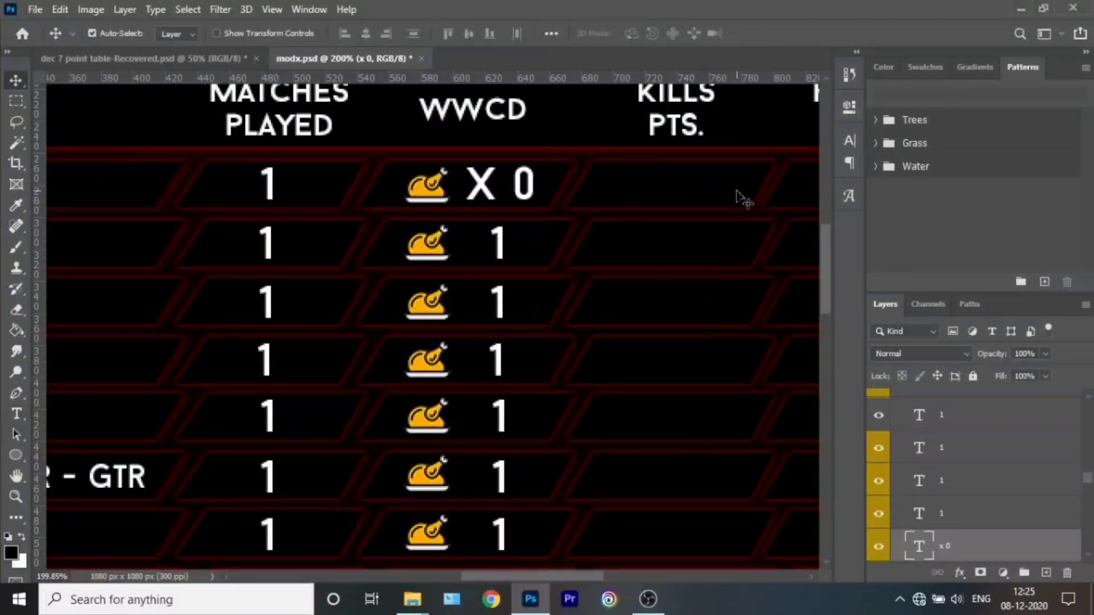
Make the second-row WWCD cell read 'X 1' and align it under X 0.
{"action": "left_click", "coordinate": [952, 513]}
{"action": "key", "text": "t"}
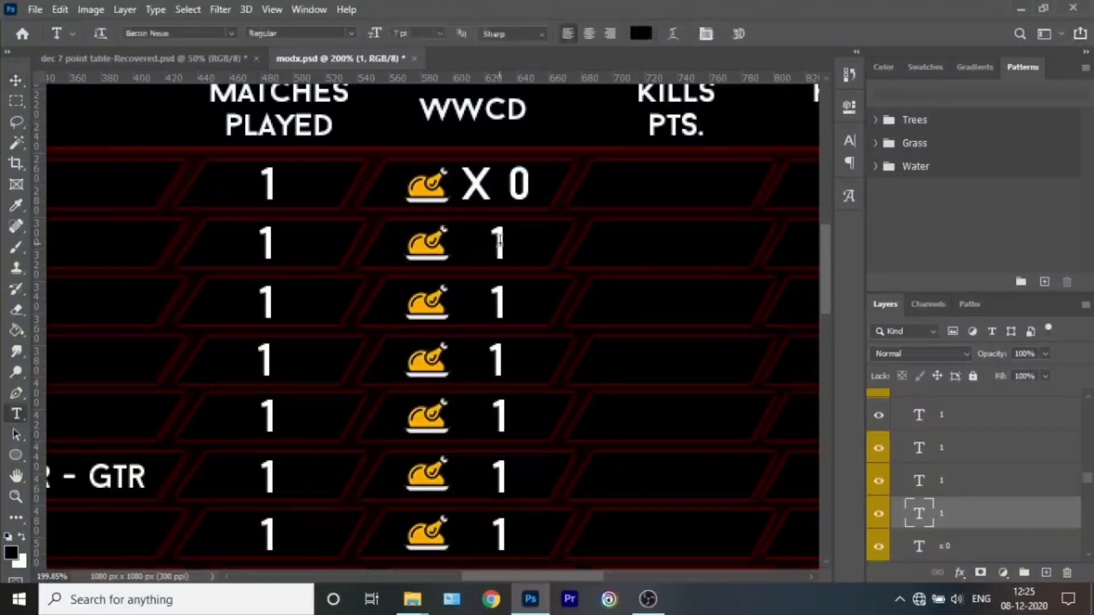
{"action": "left_click", "coordinate": [519, 259]}
{"action": "left_click", "coordinate": [765, 34]}
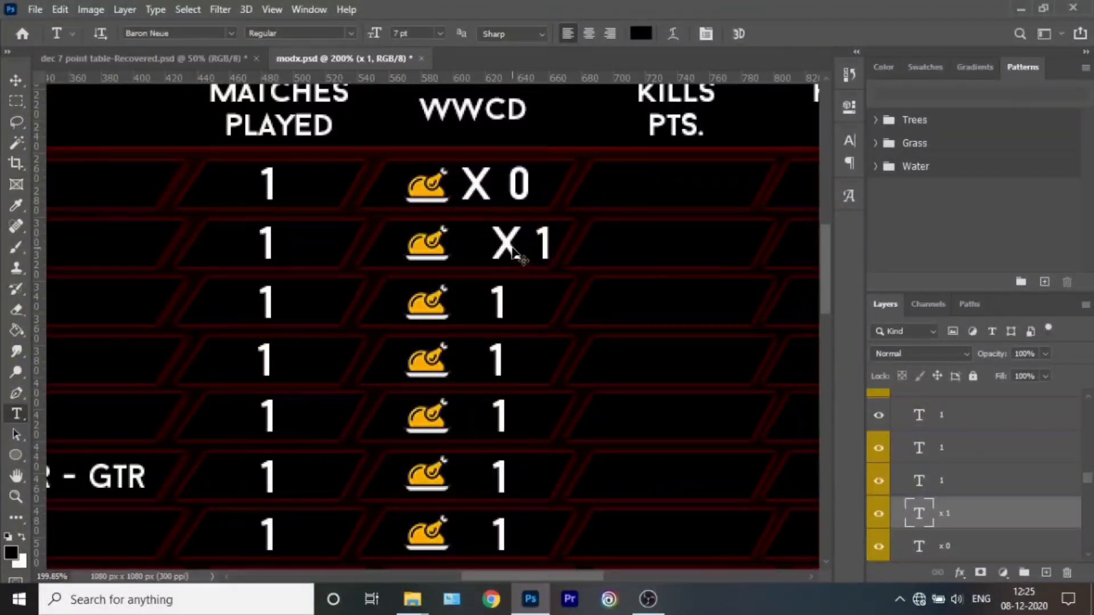
{"action": "left_click_drag", "start_coordinate": [518, 256], "coordinate": [494, 257]}
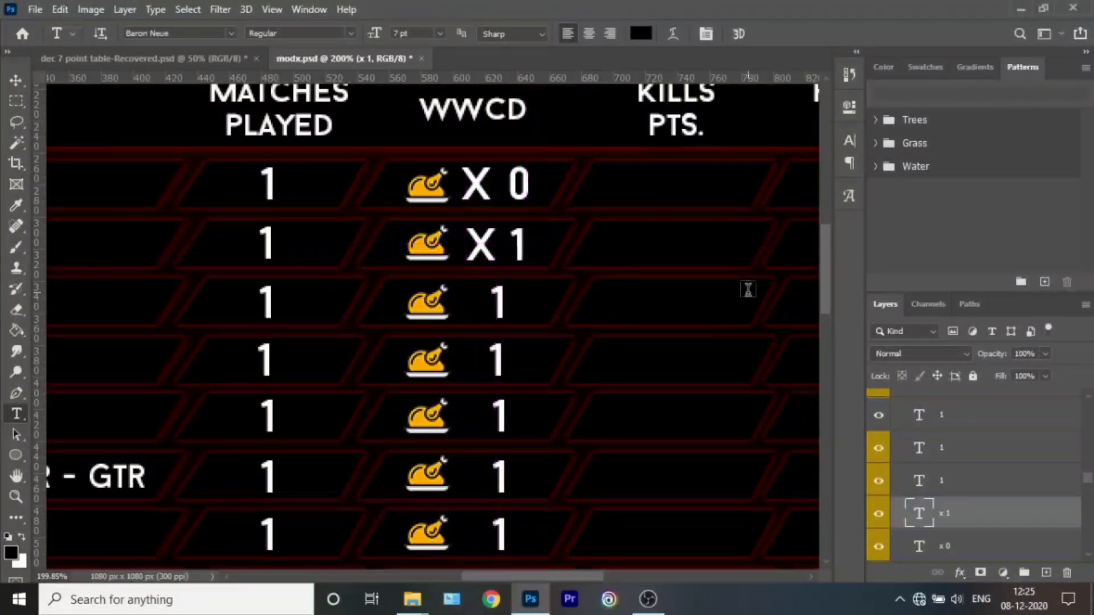
{"action": "key", "text": "v"}
{"action": "key", "text": "Left"}
{"action": "key", "text": "Left"}
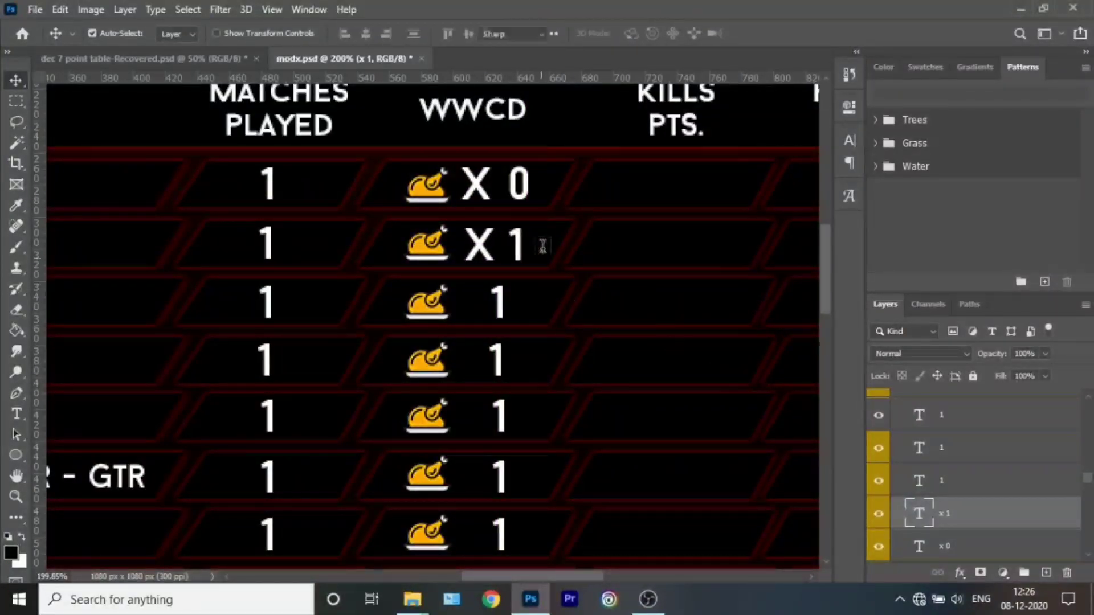
Recommit the X 1 text edit and fit the canvas on screen.
{"action": "double_click", "coordinate": [491, 185]}
{"action": "left_click", "coordinate": [494, 245]}
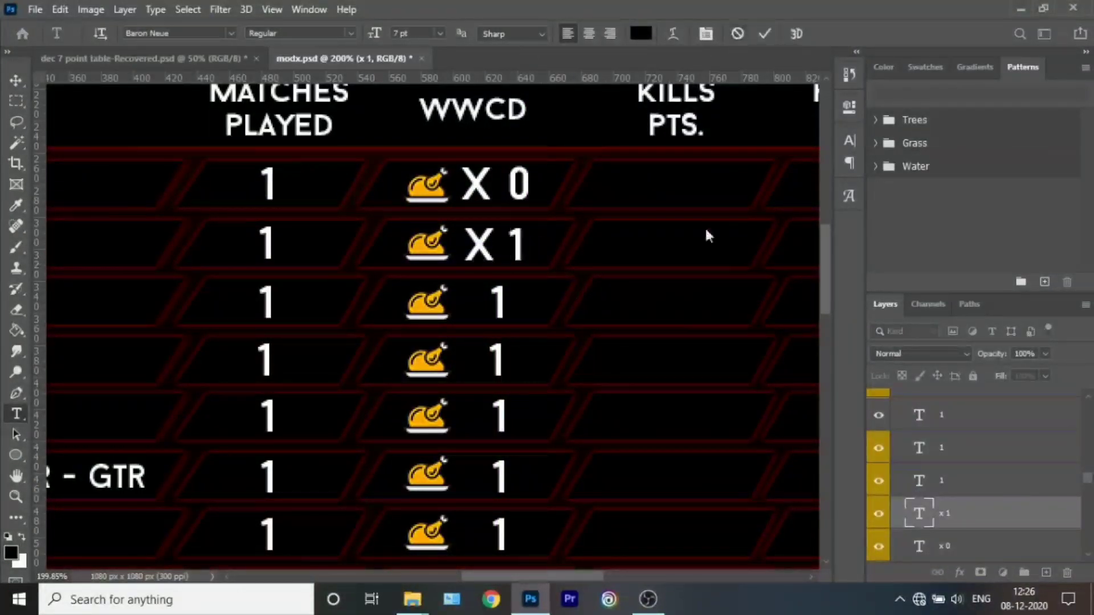
{"action": "key", "text": "ctrl+Return"}
{"action": "key", "text": "ctrl+0"}
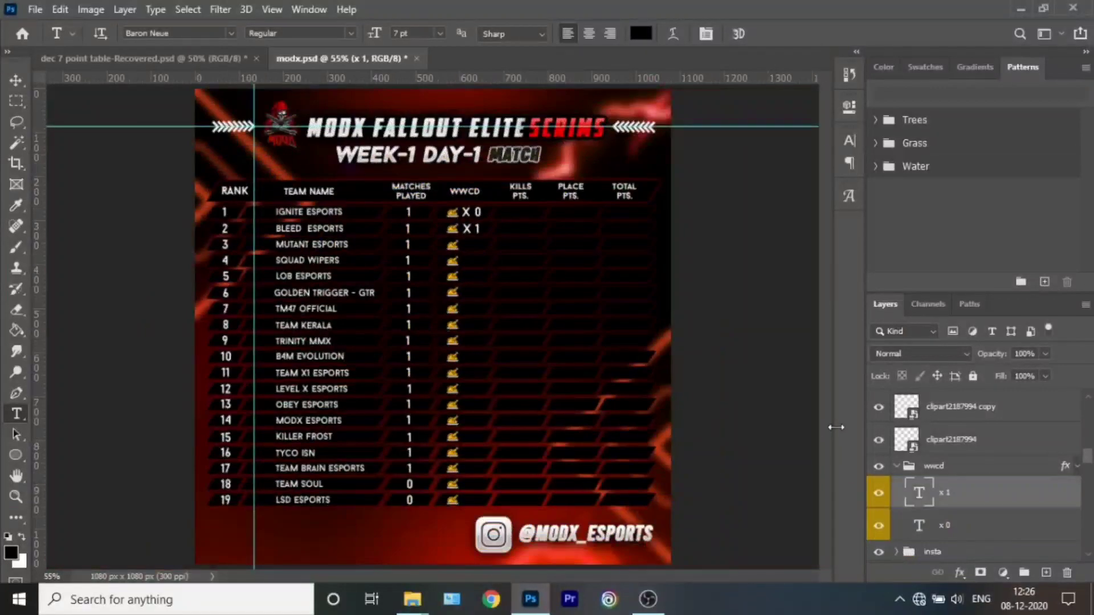
Duplicate the X 0 count into the MUTANT ESPORTS and SQUAD WIPERS rows.
{"action": "left_click", "coordinate": [949, 531]}
{"action": "scroll", "coordinate": [359, 224], "scroll_direction": "up", "scroll_amount": 5}
{"action": "key", "text": "v"}
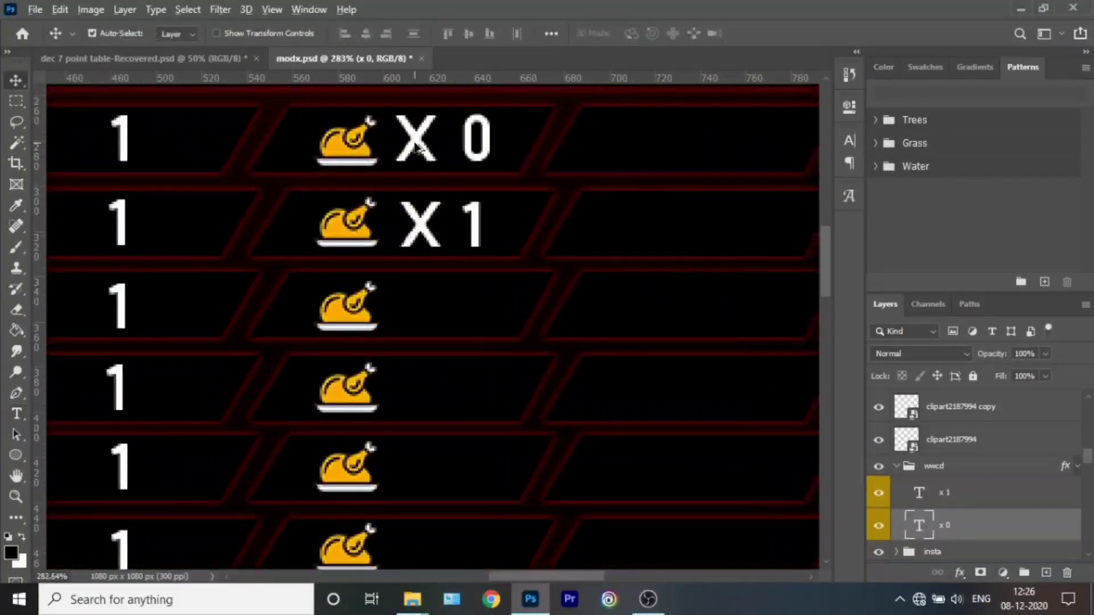
{"action": "left_click_drag", "start_coordinate": [416, 139], "coordinate": [411, 319]}
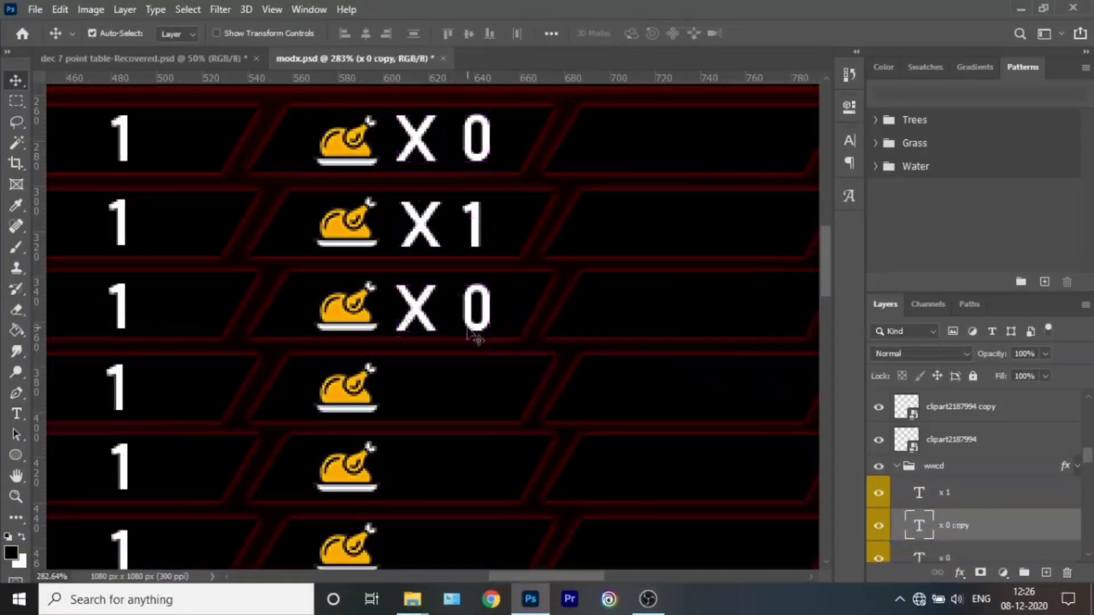
{"action": "left_click_drag", "start_coordinate": [477, 308], "coordinate": [476, 390]}
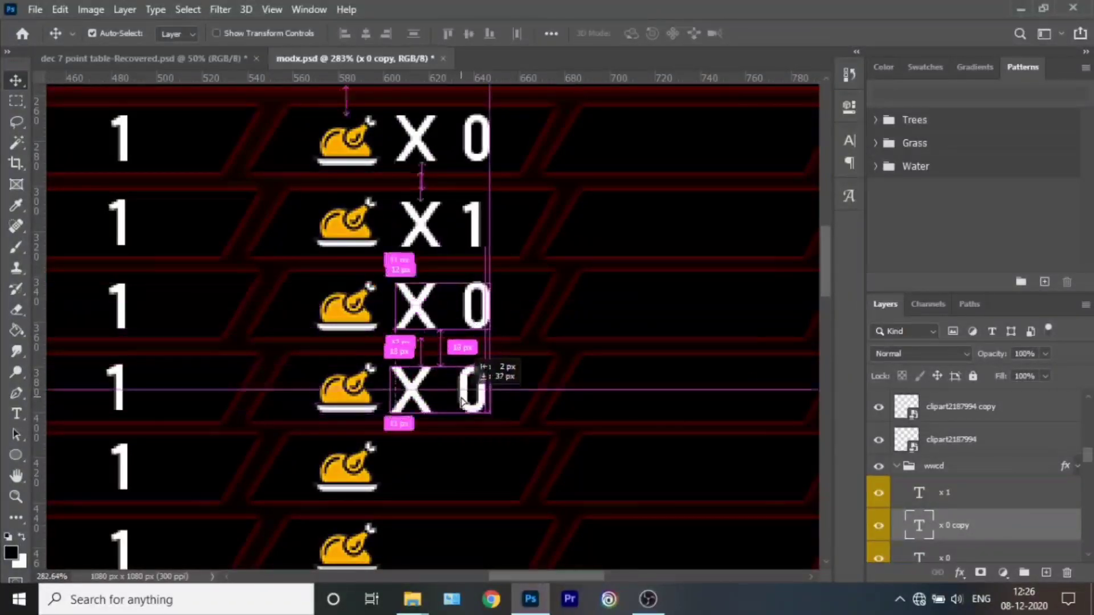
Copy the X 0 counts down into the next rows.
{"action": "scroll", "coordinate": [968, 467], "scroll_direction": "down", "scroll_amount": 2}
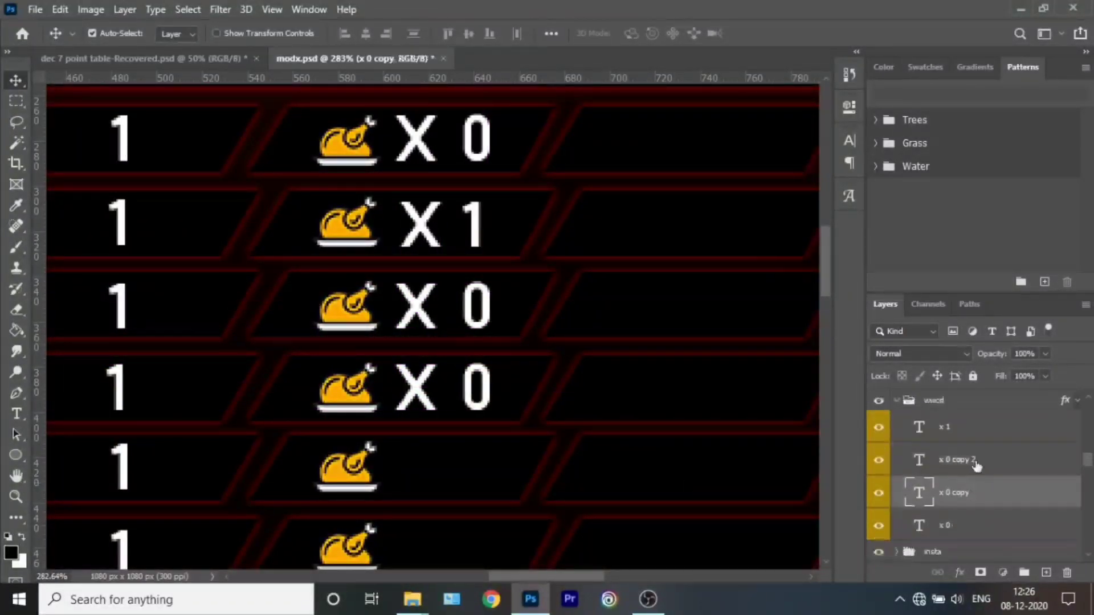
{"action": "scroll", "coordinate": [501, 312], "scroll_direction": "up", "scroll_amount": 5}
{"action": "scroll", "coordinate": [497, 265], "scroll_direction": "down", "scroll_amount": 10}
{"action": "scroll", "coordinate": [497, 265], "scroll_direction": "up", "scroll_amount": 3}
{"action": "scroll", "coordinate": [422, 245], "scroll_direction": "up", "scroll_amount": 2}
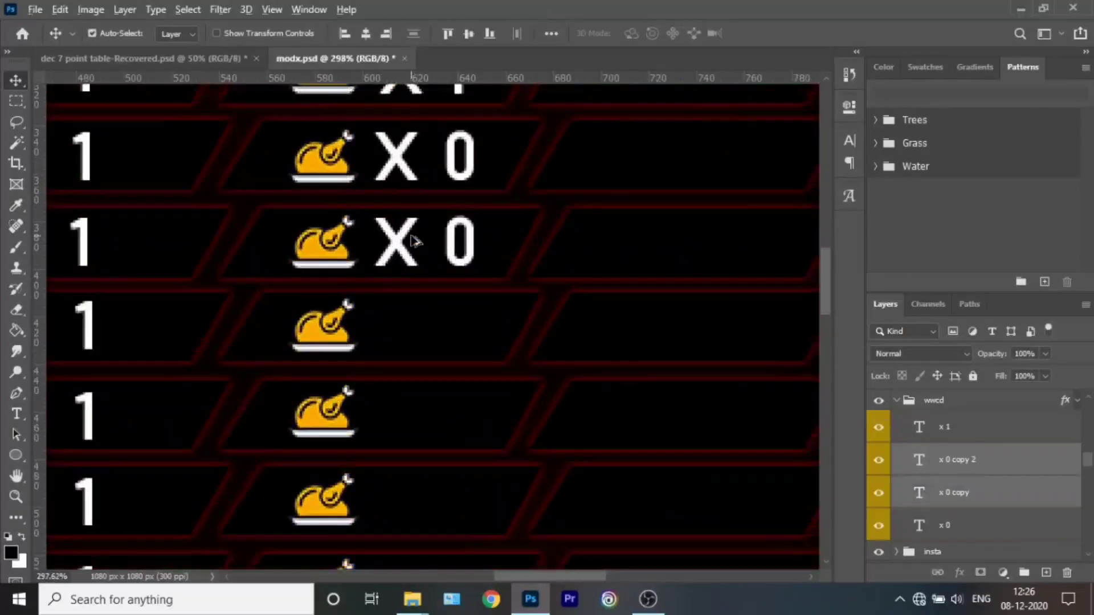
{"action": "left_click_drag", "start_coordinate": [402, 240], "coordinate": [382, 408]}
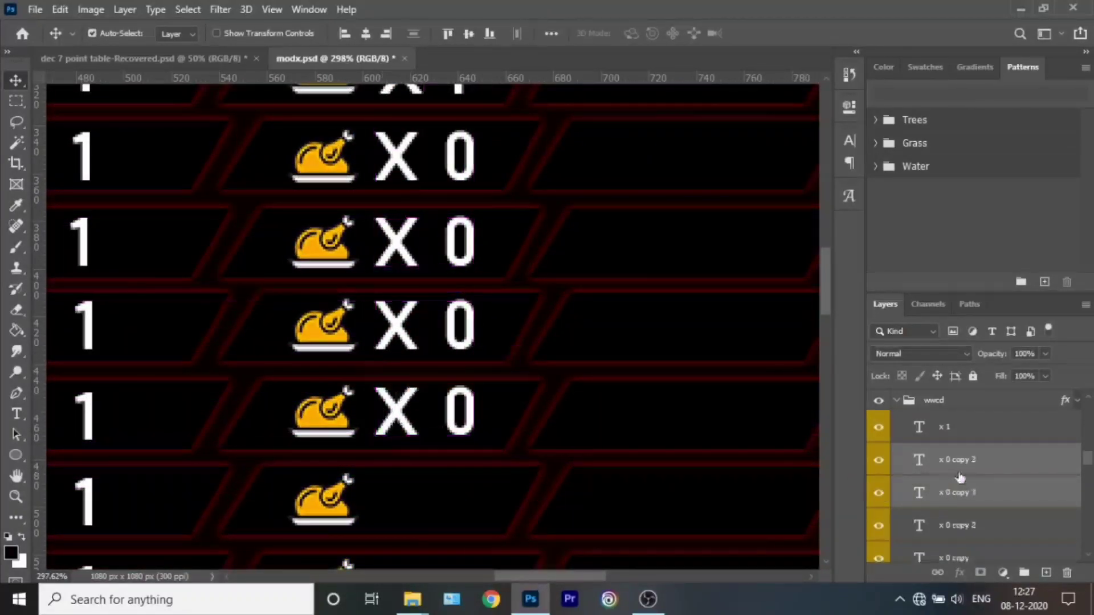
Copy several X 0 count layers into lower rows, nudged into row alignment.
{"action": "scroll", "coordinate": [967, 504], "scroll_direction": "down", "scroll_amount": 1}
{"action": "left_click", "coordinate": [963, 547]}
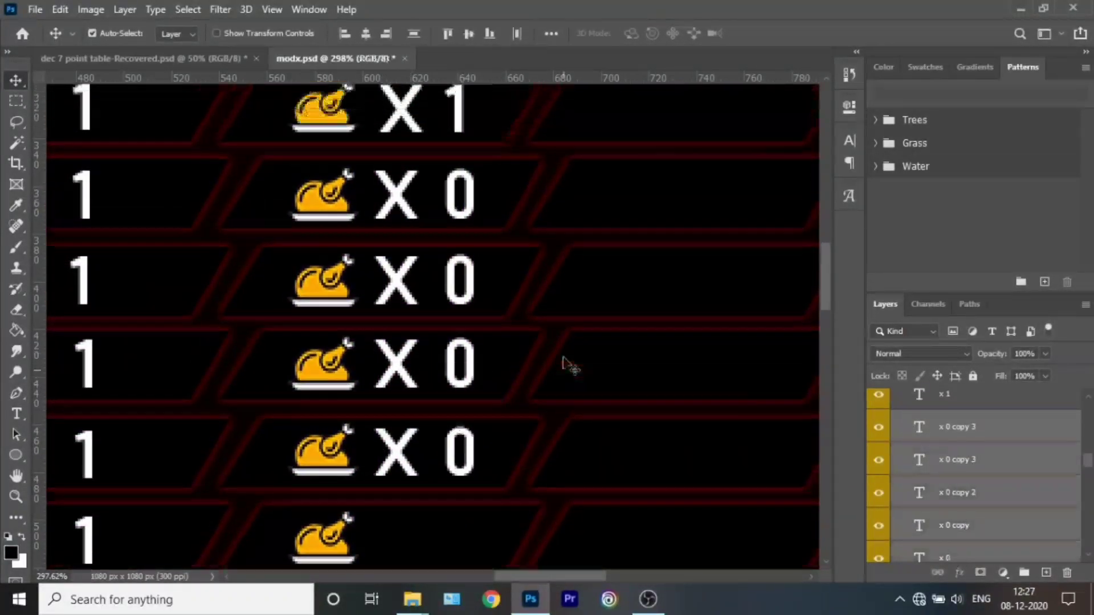
{"action": "scroll", "coordinate": [564, 360], "scroll_direction": "up", "scroll_amount": 1}
{"action": "scroll", "coordinate": [980, 494], "scroll_direction": "up", "scroll_amount": 1}
{"action": "left_click", "coordinate": [981, 494]}
{"action": "left_click", "coordinate": [974, 462], "text": "shift"}
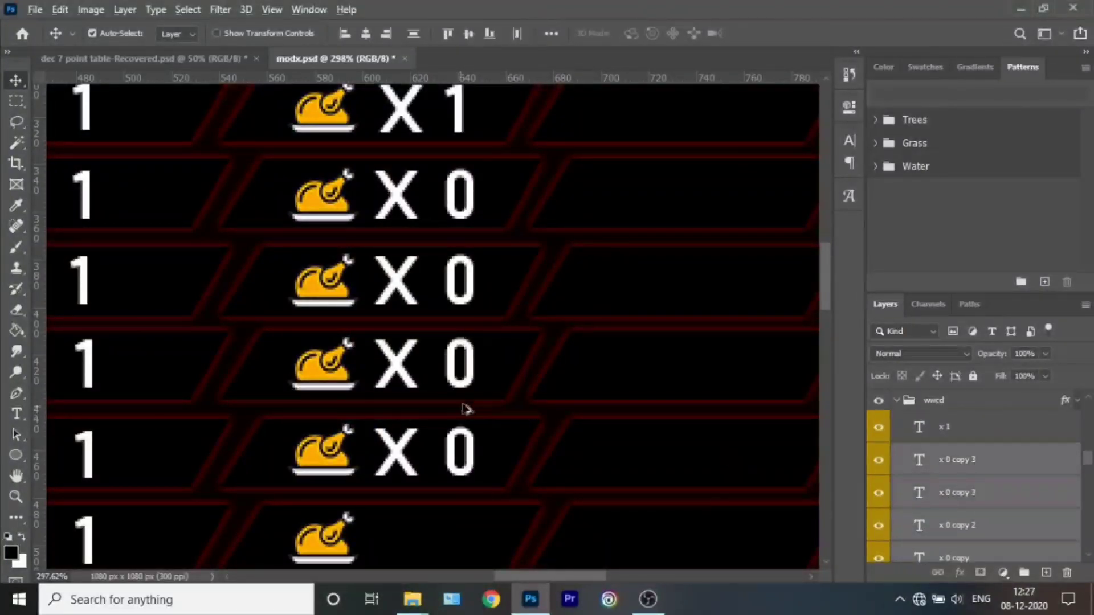
{"action": "scroll", "coordinate": [601, 382], "scroll_direction": "down", "scroll_amount": 4}
{"action": "scroll", "coordinate": [458, 310], "scroll_direction": "down", "scroll_amount": 2}
{"action": "left_click_drag", "start_coordinate": [458, 310], "coordinate": [509, 516]}
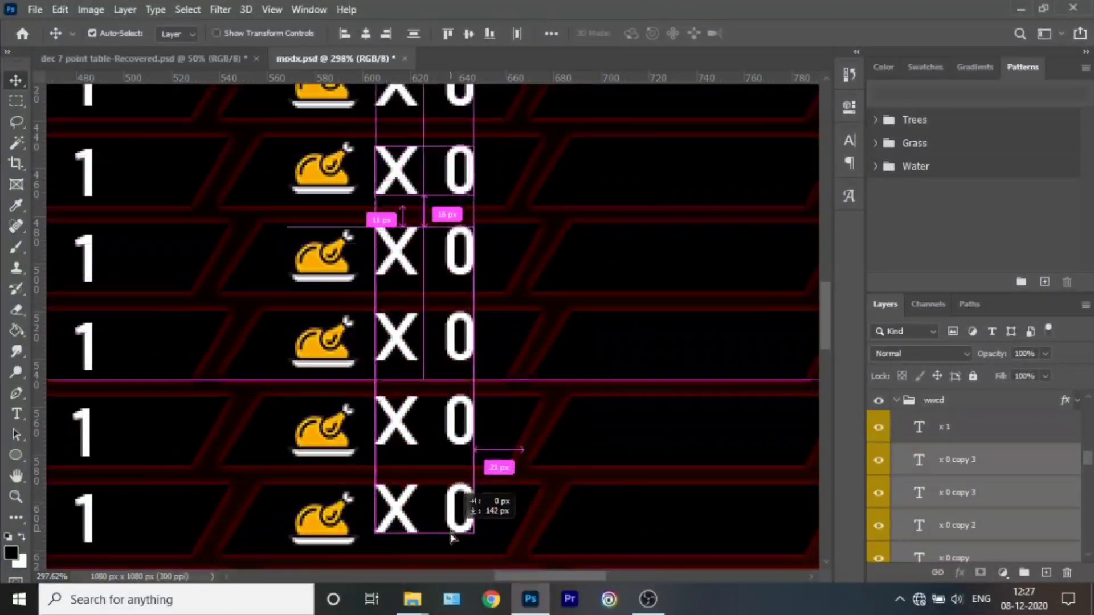
{"action": "key", "text": "Down"}
{"action": "key", "text": "Down"}
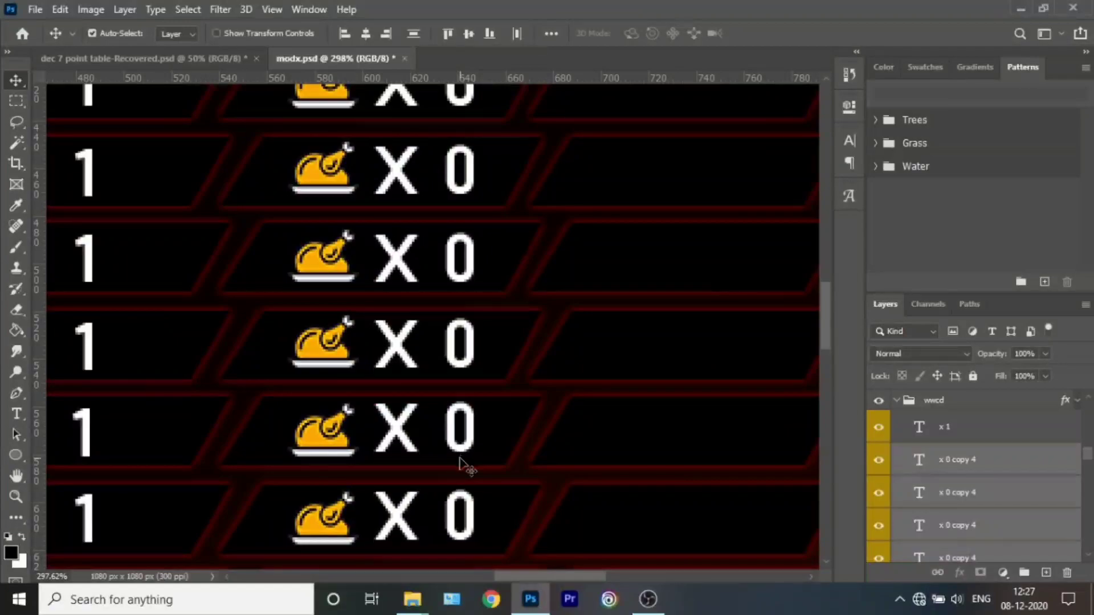
Copy the X 0 counts into rows 11–18, redoing a misaligned copy.
{"action": "scroll", "coordinate": [466, 469], "scroll_direction": "down", "scroll_amount": 4}
{"action": "scroll", "coordinate": [486, 422], "scroll_direction": "down", "scroll_amount": 1}
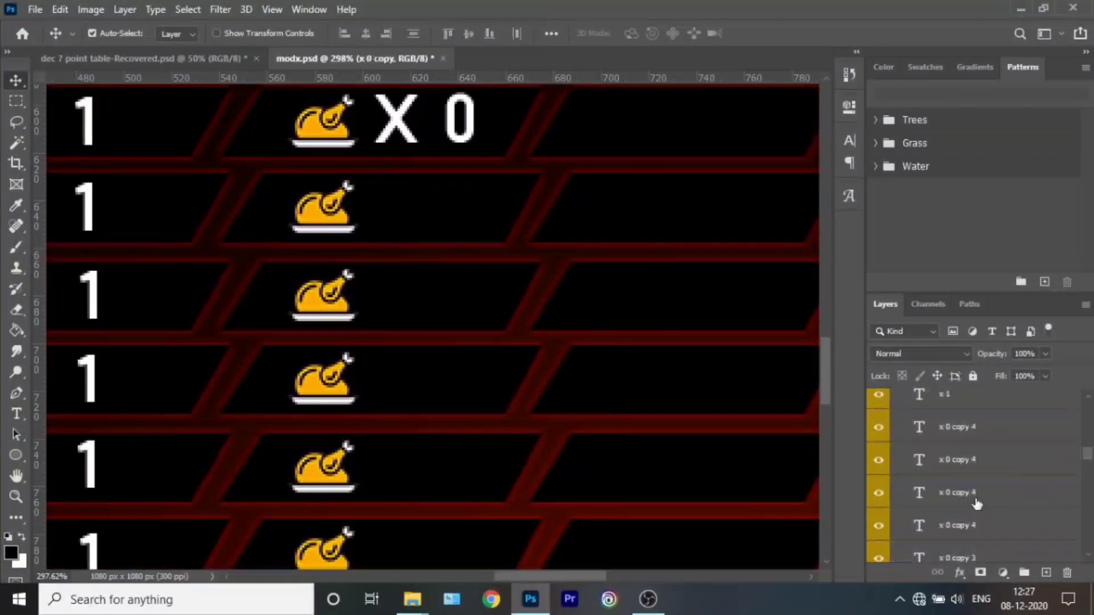
{"action": "scroll", "coordinate": [578, 342], "scroll_direction": "down", "scroll_amount": 3}
{"action": "scroll", "coordinate": [567, 282], "scroll_direction": "down", "scroll_amount": 3}
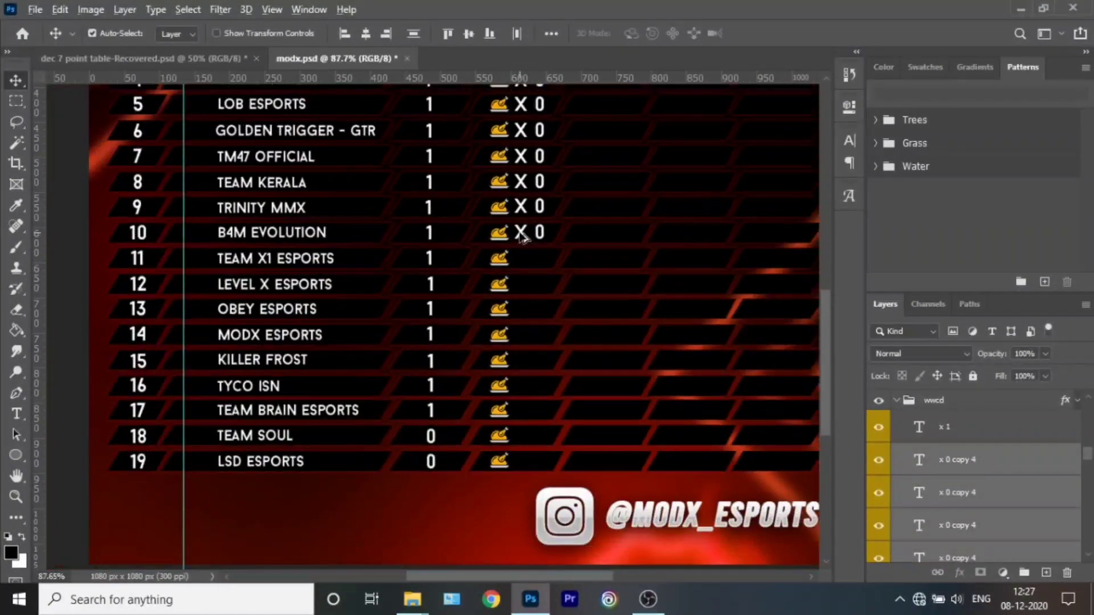
{"action": "left_click_drag", "start_coordinate": [523, 236], "coordinate": [504, 440]}
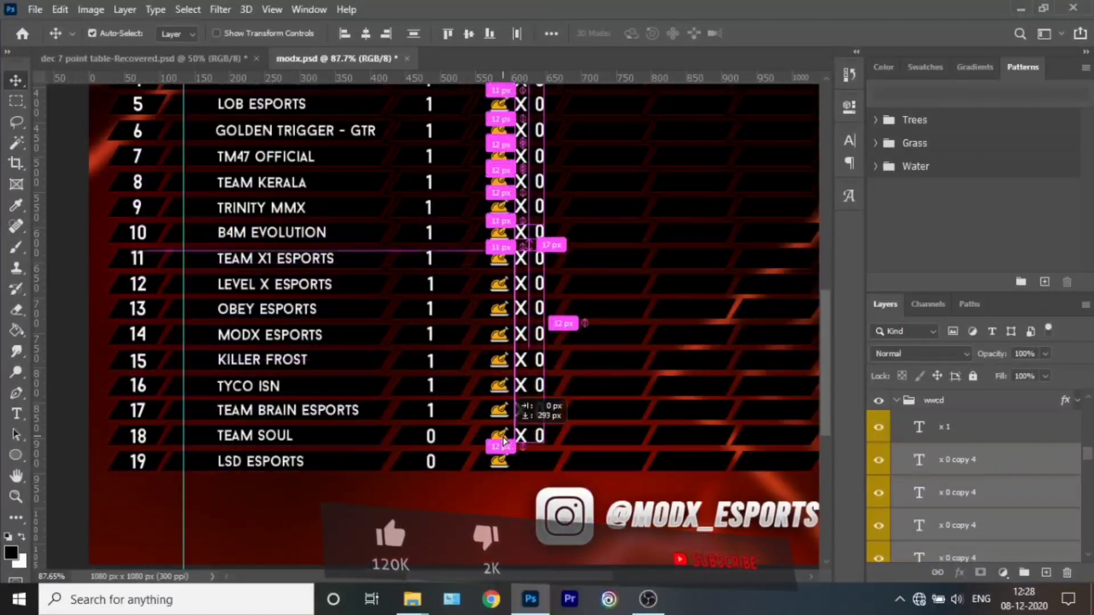
{"action": "key", "text": "ctrl+z"}
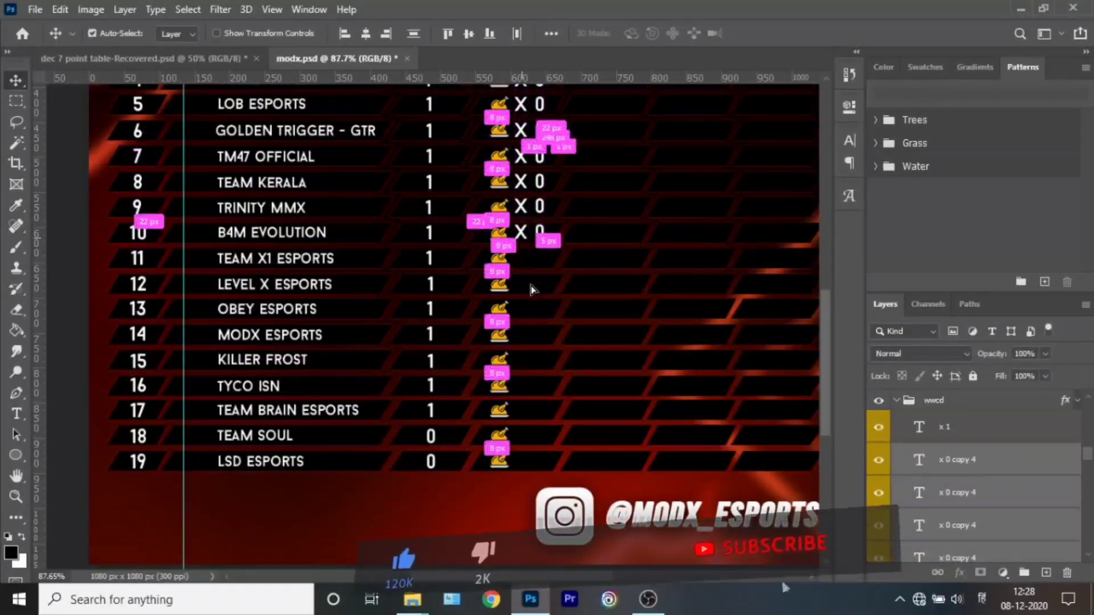
{"action": "left_click_drag", "start_coordinate": [531, 289], "coordinate": [552, 442]}
Copy the TEAM SOUL row's X 0 count into the LSD ESPORTS row.
{"action": "scroll", "coordinate": [532, 290], "scroll_direction": "up", "scroll_amount": 2}
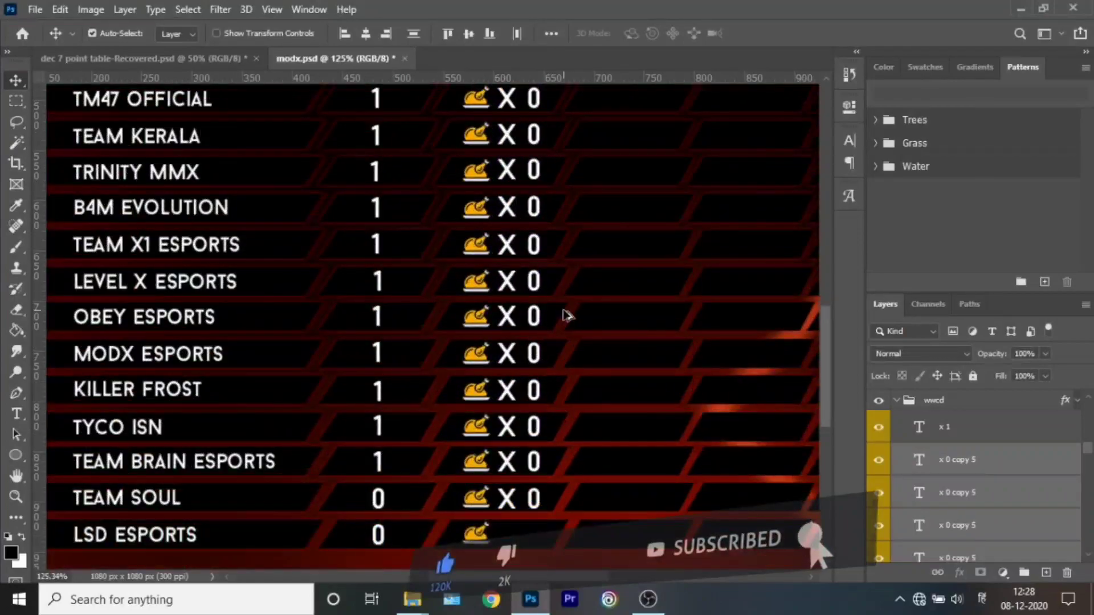
{"action": "scroll", "coordinate": [567, 315], "scroll_direction": "up", "scroll_amount": 1}
{"action": "scroll", "coordinate": [980, 456], "scroll_direction": "down", "scroll_amount": 2}
{"action": "left_click", "coordinate": [980, 431]}
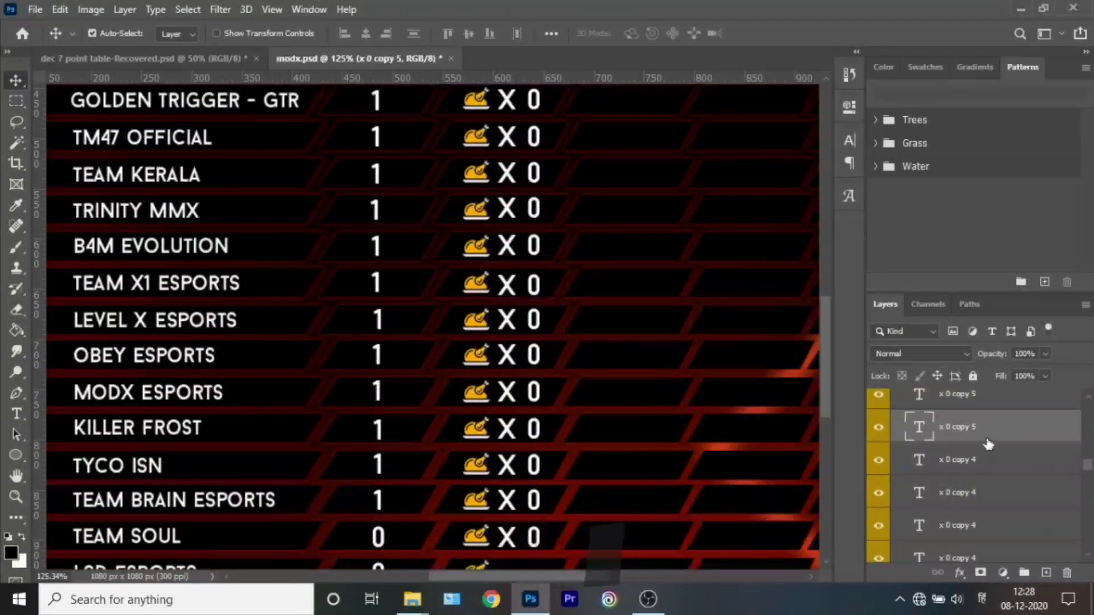
{"action": "scroll", "coordinate": [988, 403], "scroll_direction": "up", "scroll_amount": 2}
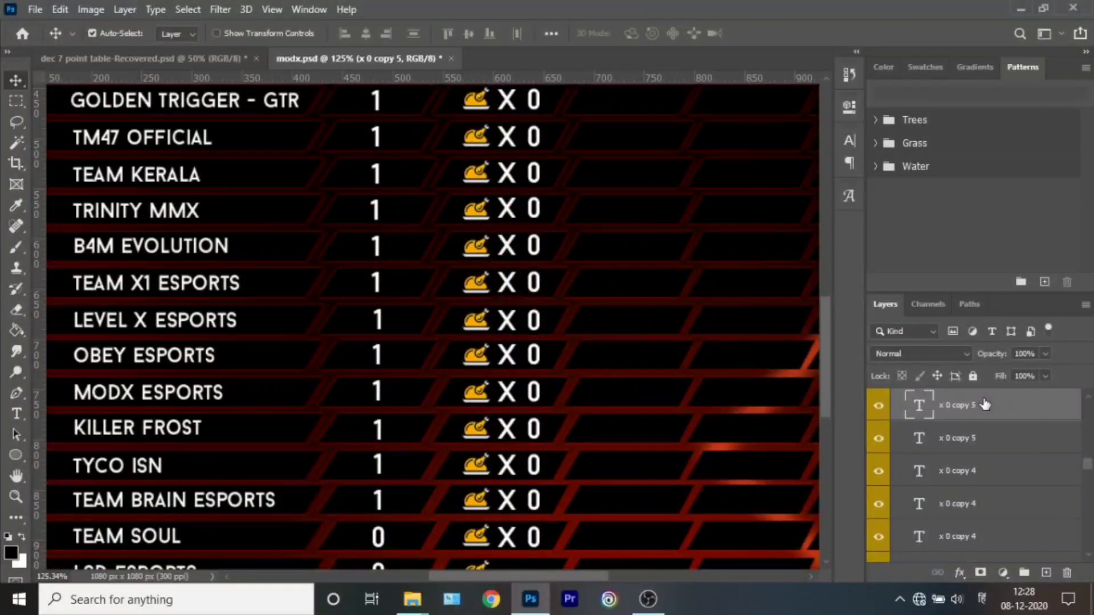
{"action": "left_click", "coordinate": [963, 433]}
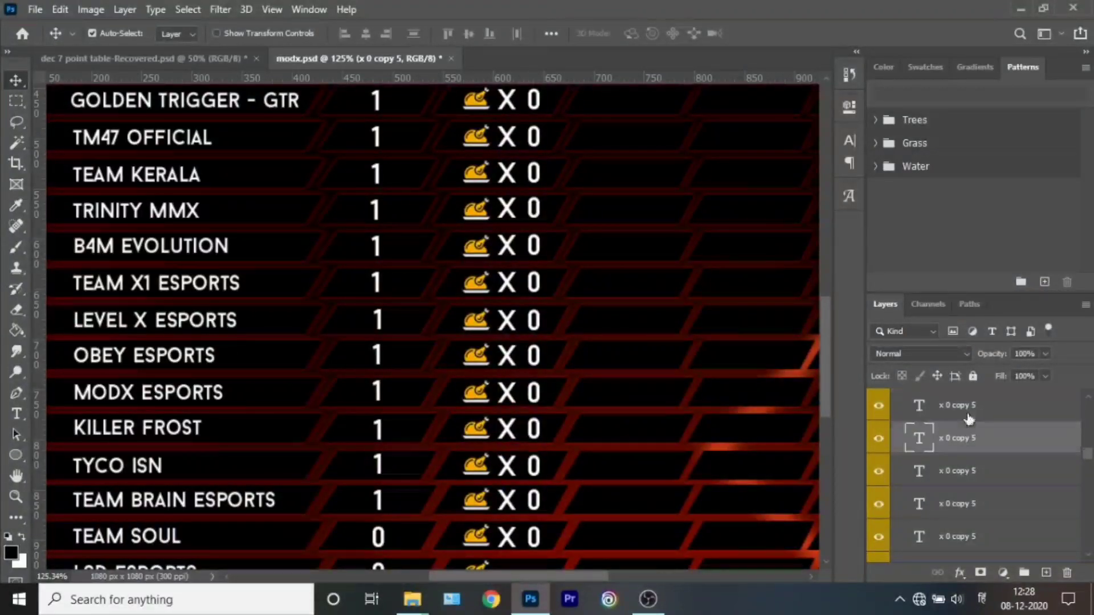
{"action": "scroll", "coordinate": [510, 453], "scroll_direction": "down", "scroll_amount": 2}
{"action": "left_click_drag", "start_coordinate": [510, 453], "coordinate": [511, 489]}
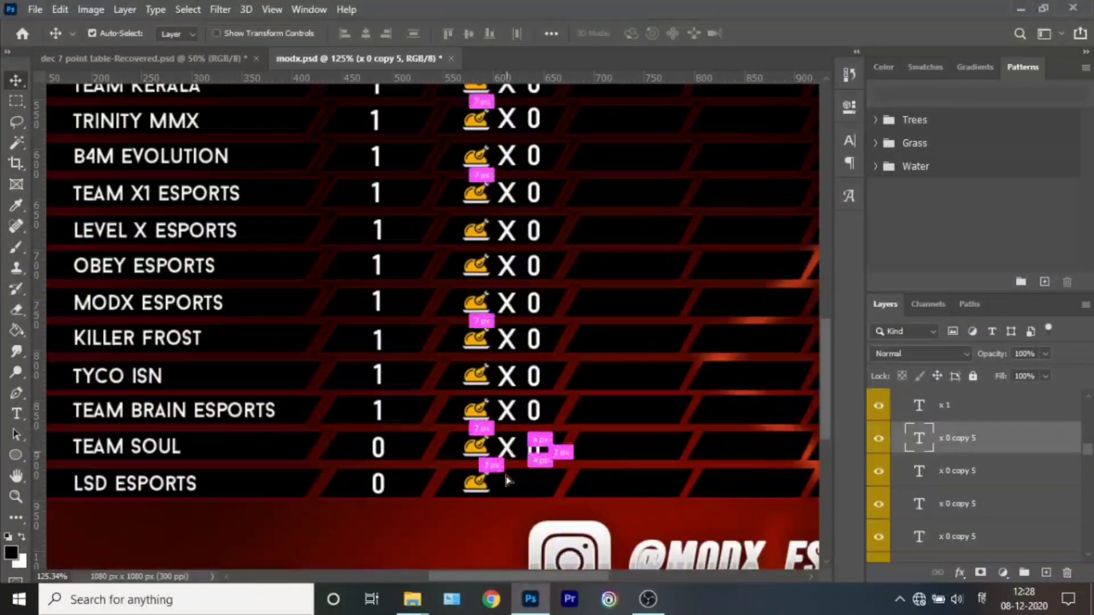
{"action": "left_click_drag", "start_coordinate": [827, 380], "coordinate": [828, 278]}
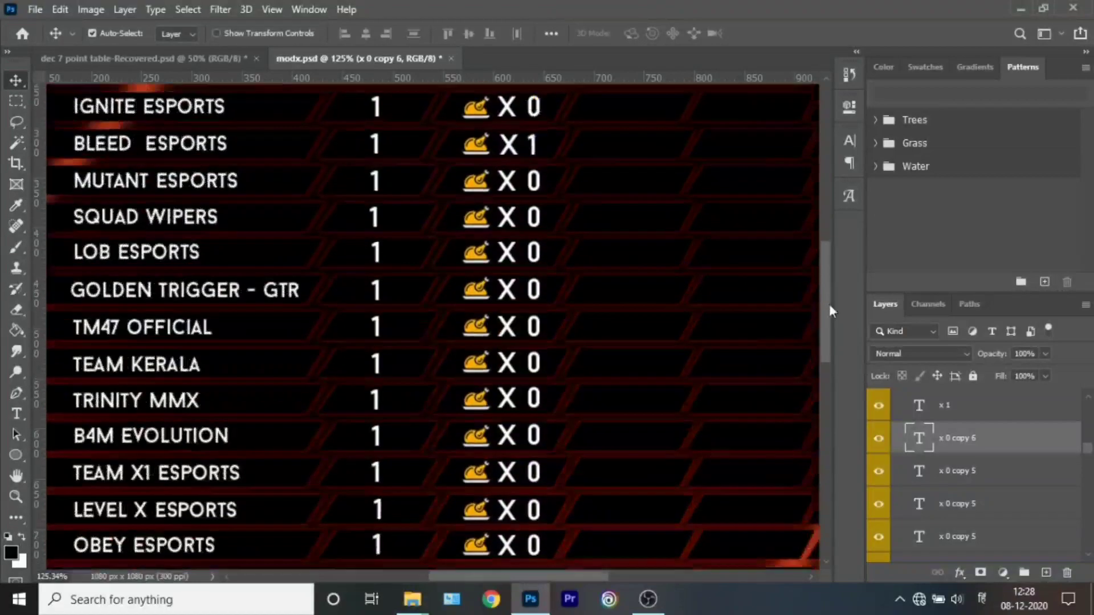
{"action": "scroll", "coordinate": [987, 481], "scroll_direction": "down", "scroll_amount": 2}
{"action": "scroll", "coordinate": [988, 482], "scroll_direction": "down", "scroll_amount": 1}
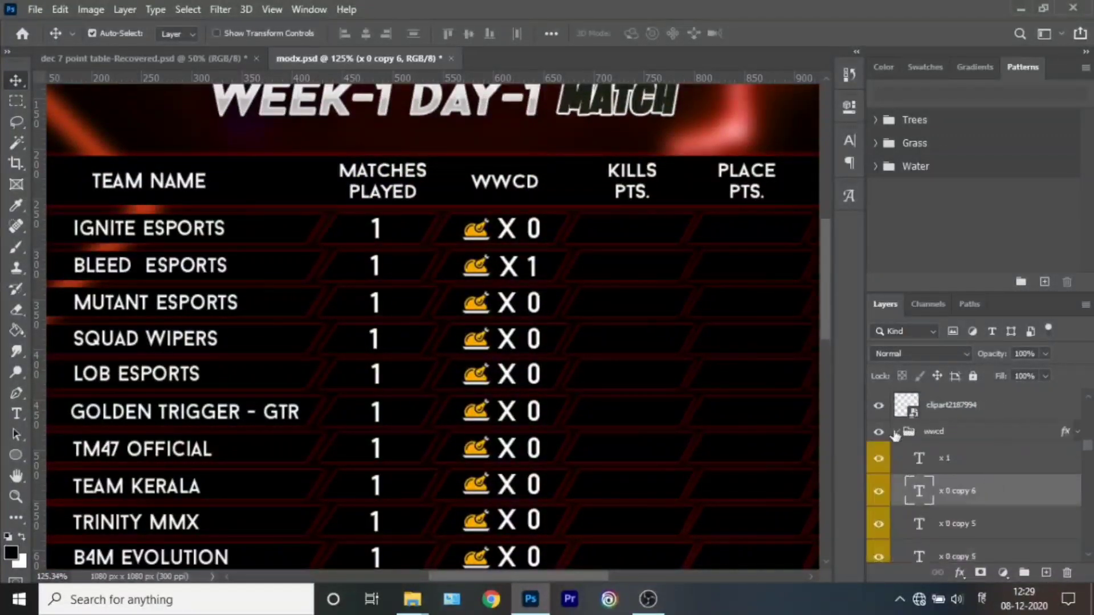
Group the chicken icon layers and tint them red with a clipped Hue/Saturation adjustment.
{"action": "left_click", "coordinate": [963, 433]}
{"action": "scroll", "coordinate": [967, 454], "scroll_direction": "down", "scroll_amount": 2}
{"action": "left_click", "coordinate": [963, 433], "text": "shift"}
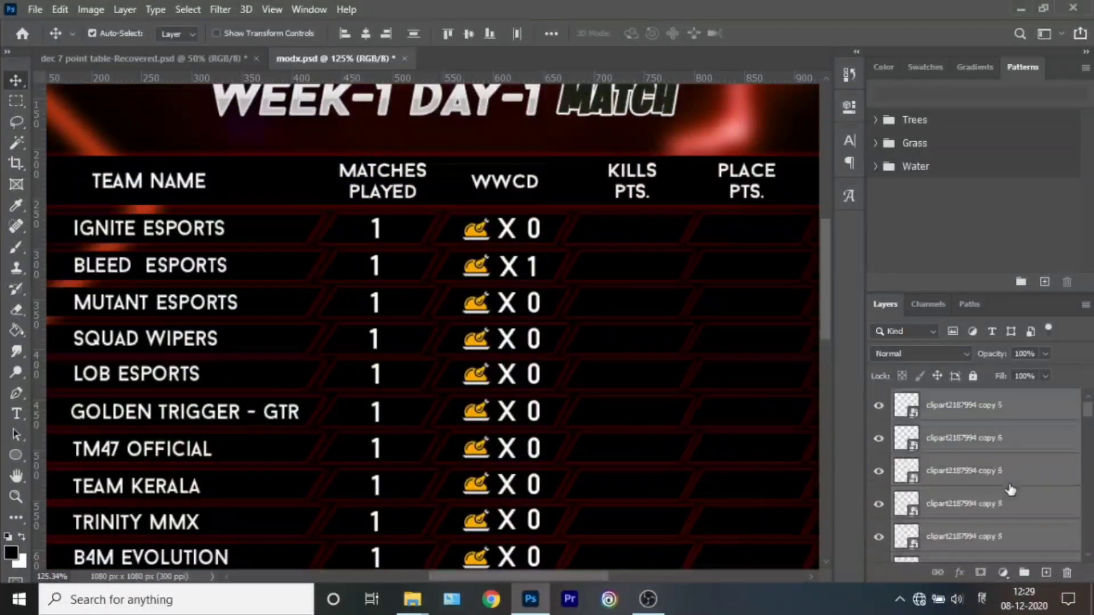
{"action": "key", "text": "ctrl+g"}
{"action": "left_click", "coordinate": [1004, 573]}
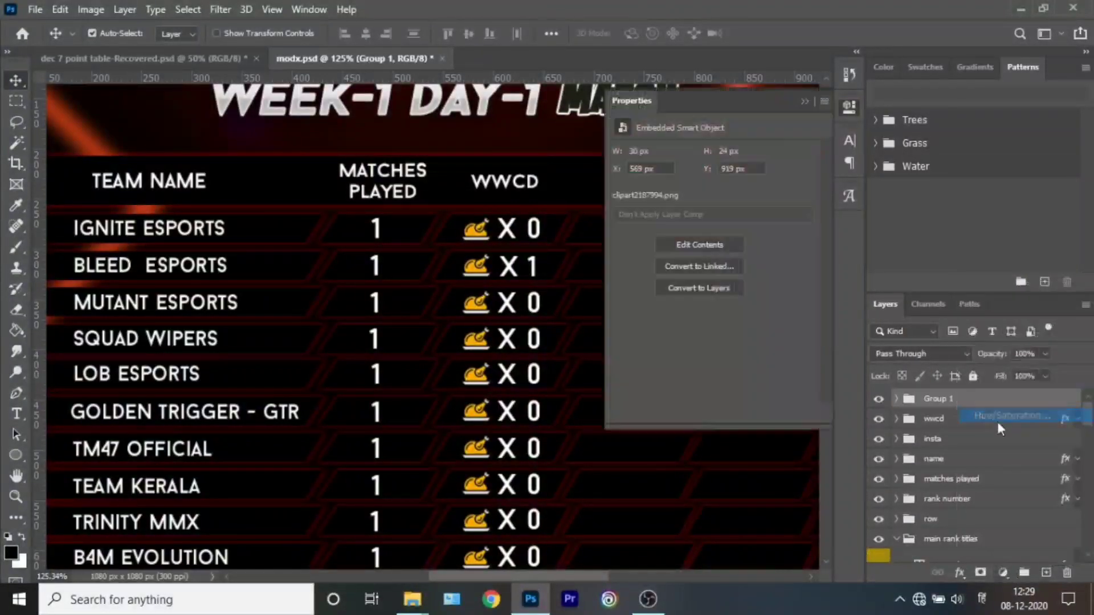
{"action": "left_click", "coordinate": [997, 421]}
{"action": "mouse_move", "coordinate": [712, 215]}
{"action": "left_mouse_down"}
{"action": "mouse_move", "coordinate": [616, 215]}
{"action": "mouse_move", "coordinate": [788, 214]}
{"action": "mouse_move", "coordinate": [712, 215]}
{"action": "mouse_move", "coordinate": [655, 259]}
{"action": "left_mouse_up"}
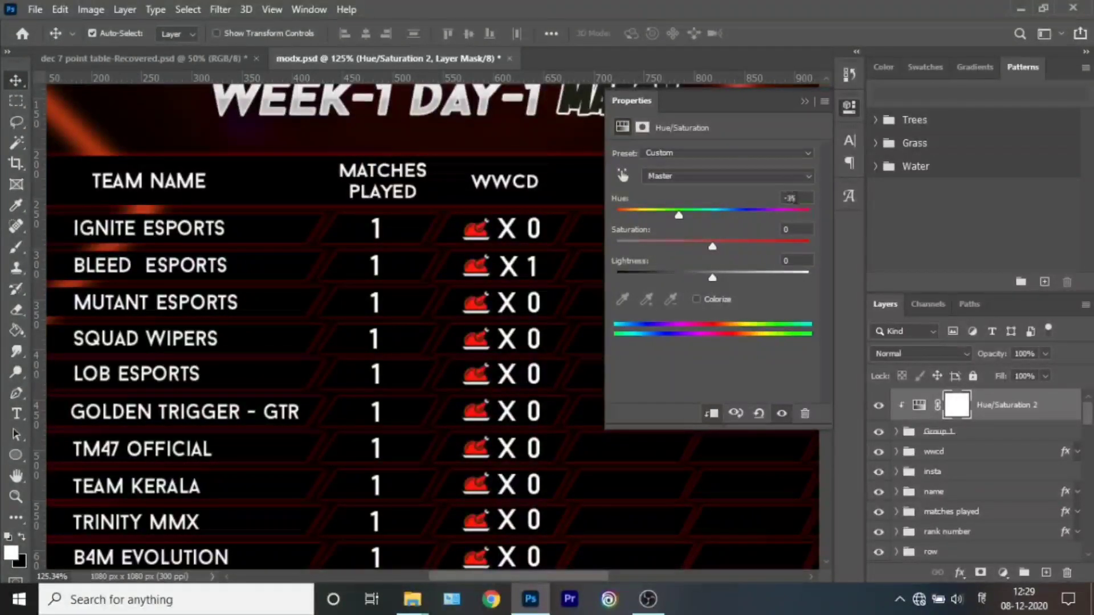
{"action": "left_click", "coordinate": [739, 239]}
Group the icons, adjustment and counts into a group named wwcd.
{"action": "key", "text": "ctrl+g"}
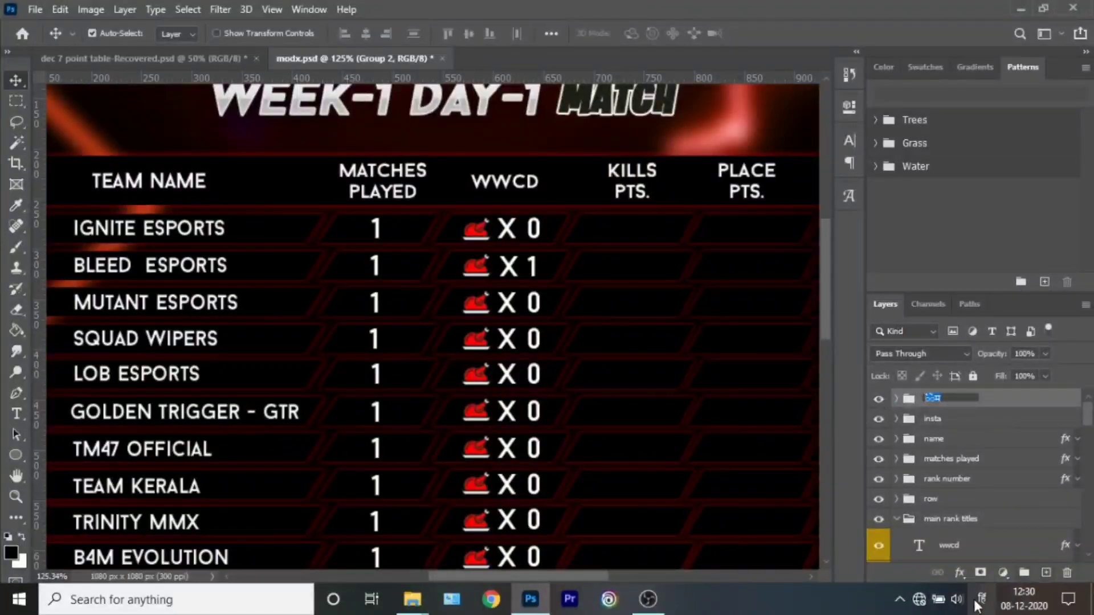
{"action": "type", "text": "wwcd"}
{"action": "left_click", "coordinate": [932, 418]}
{"action": "key", "text": "ctrl+0"}
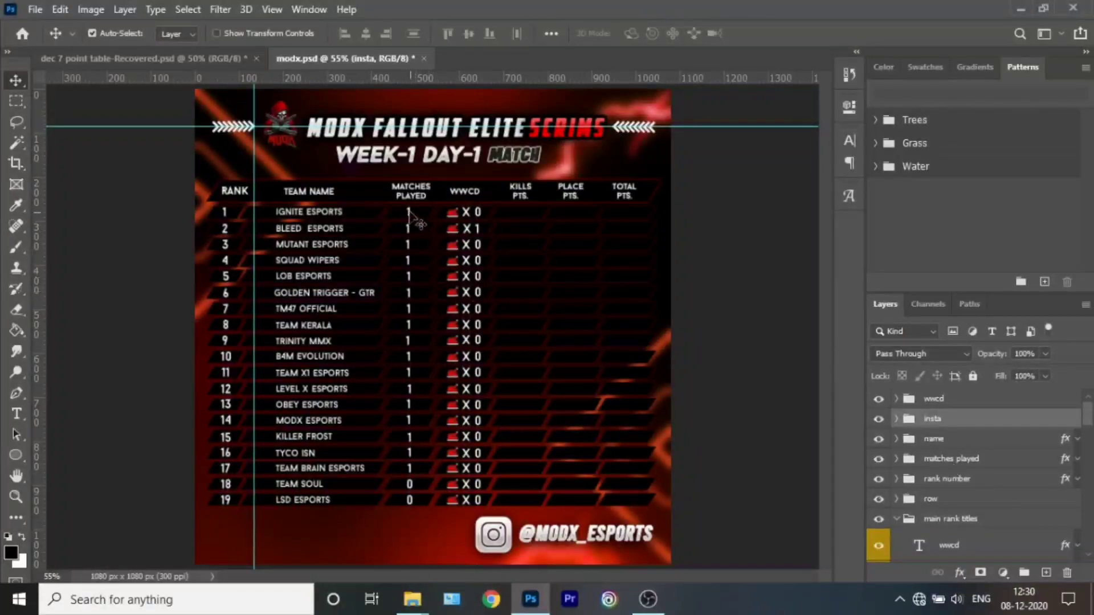
Duplicate the matches-played numbers group and move the copy into the KILLS PTS column.
{"action": "left_click", "coordinate": [884, 467]}
{"action": "key", "text": "ctrl+j"}
{"action": "left_click_drag", "start_coordinate": [411, 251], "coordinate": [520, 251]}
{"action": "scroll", "coordinate": [535, 234], "scroll_direction": "up", "scroll_amount": 5}
Retype the first kill counts as 14, 20, 7, 10, 8 and 6.
{"action": "double_click", "coordinate": [502, 188]}
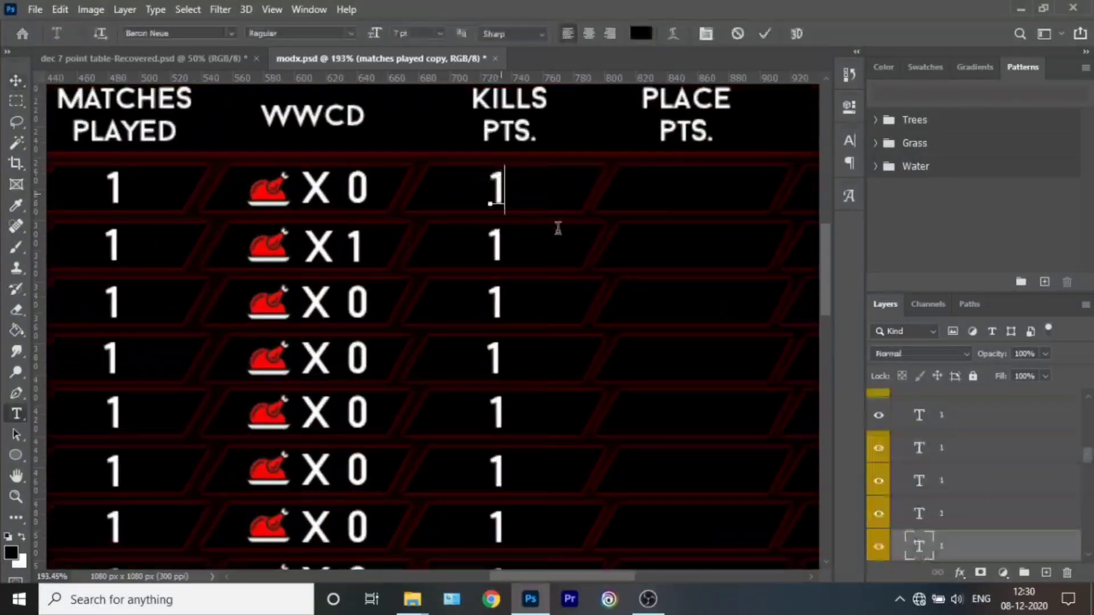
{"action": "type", "text": "4"}
{"action": "left_click", "coordinate": [490, 302]}
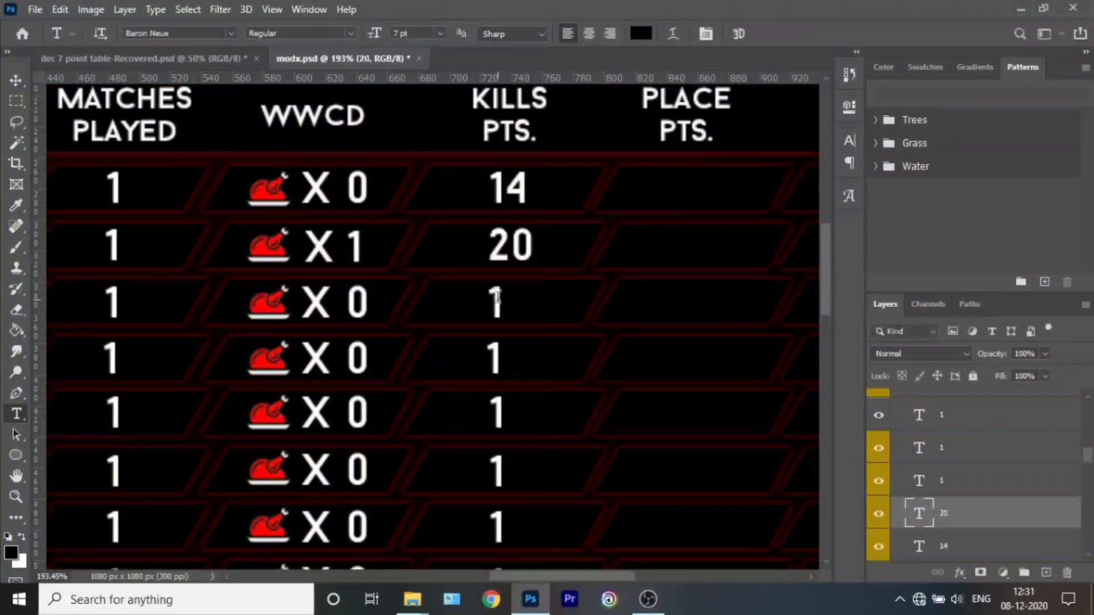
{"action": "type", "text": "7"}
{"action": "left_click", "coordinate": [491, 359]}
{"action": "type", "text": "0"}
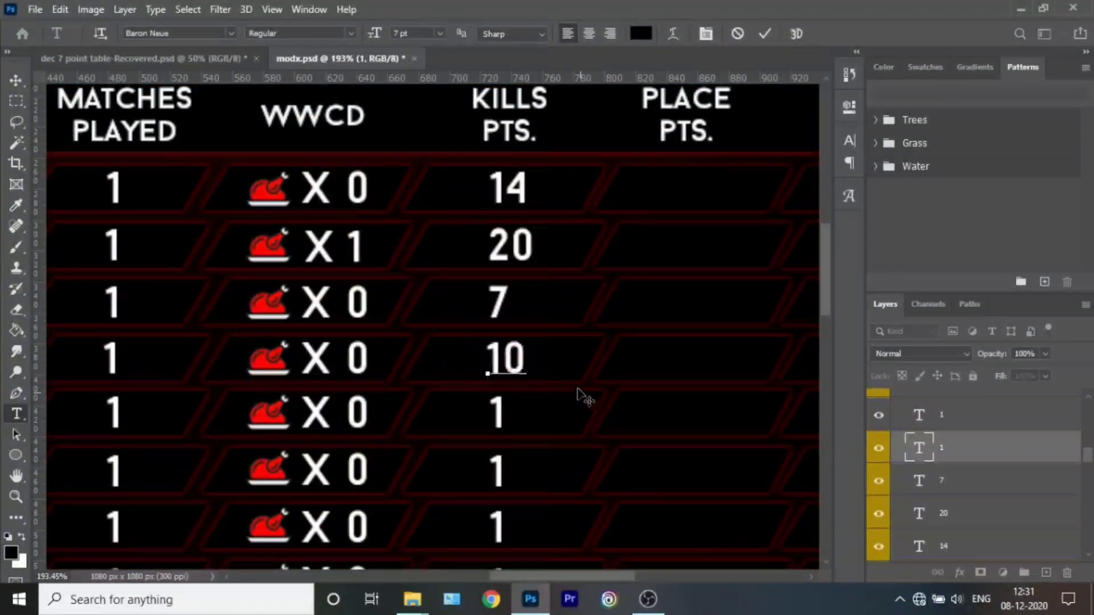
{"action": "scroll", "coordinate": [581, 370], "scroll_direction": "down", "scroll_amount": 2}
{"action": "scroll", "coordinate": [578, 319], "scroll_direction": "down", "scroll_amount": 3}
{"action": "left_click", "coordinate": [491, 251]}
{"action": "type", "text": "8"}
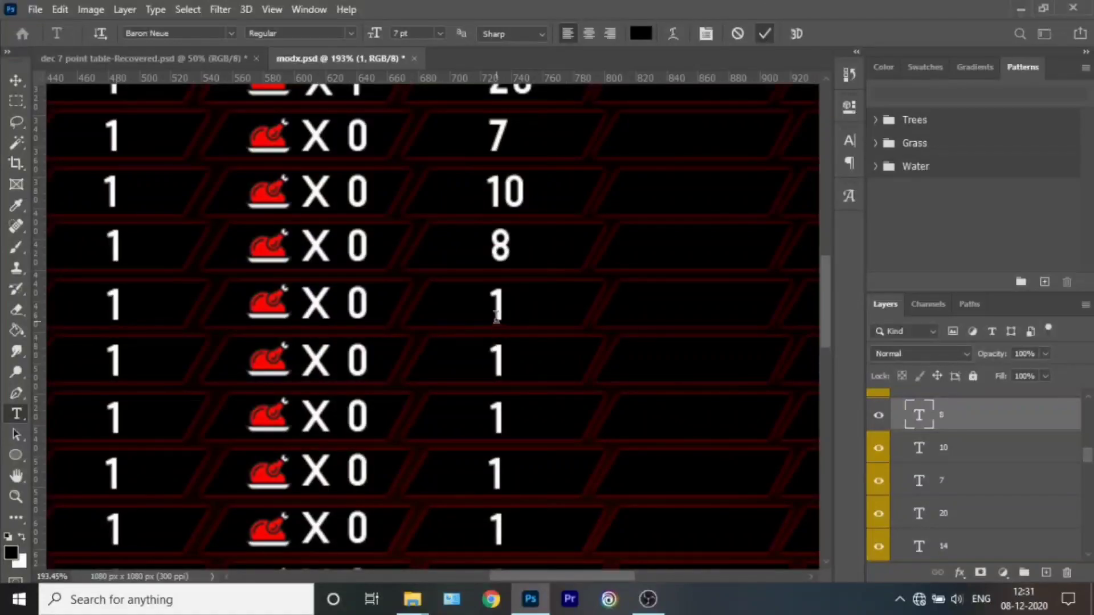
{"action": "left_click", "coordinate": [495, 310]}
{"action": "left_click", "coordinate": [496, 361]}
{"action": "type", "text": "6"}
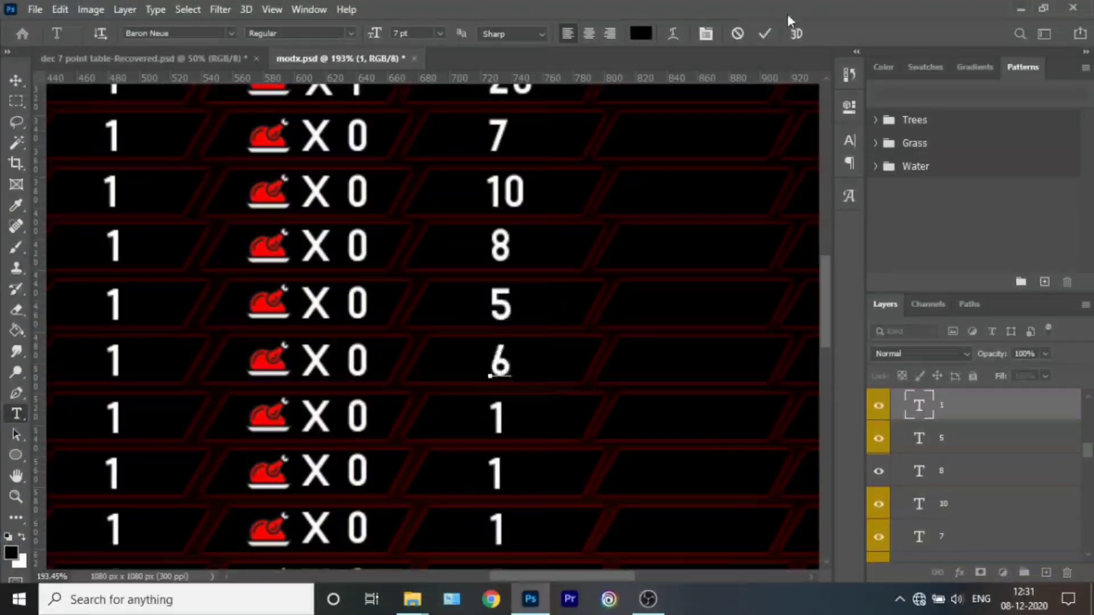
{"action": "left_click", "coordinate": [764, 33]}
Continue the kills column with 5, 4 and LEVEL X ESPORTS at 3.
{"action": "scroll", "coordinate": [500, 402], "scroll_direction": "down", "scroll_amount": 3}
{"action": "left_click", "coordinate": [500, 402]}
{"action": "type", "text": "5"}
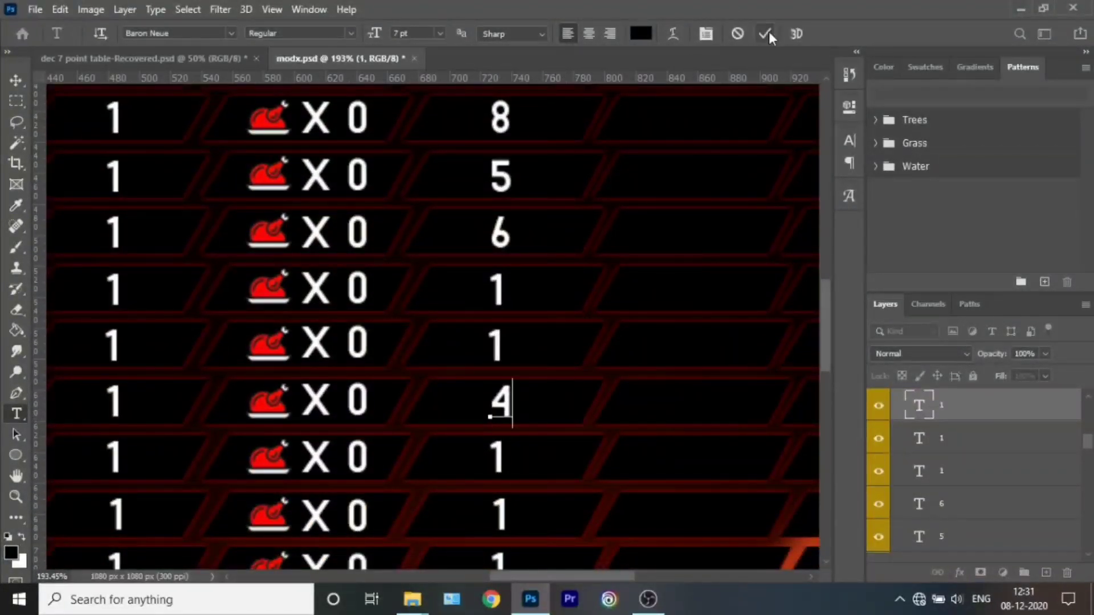
{"action": "left_click", "coordinate": [765, 34]}
{"action": "left_click", "coordinate": [527, 473]}
{"action": "left_click", "coordinate": [738, 34]}
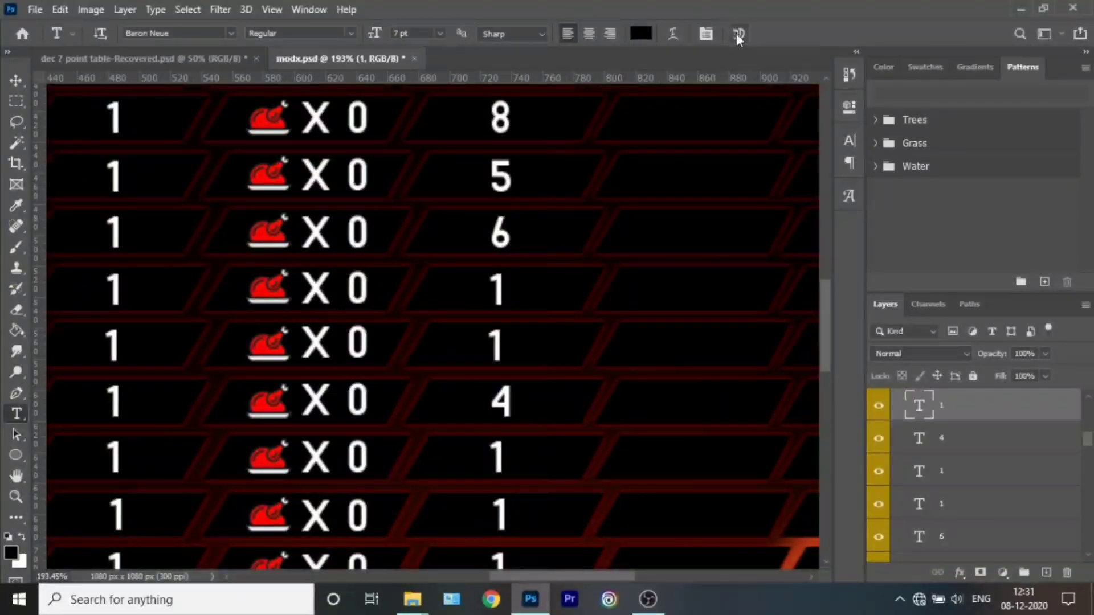
{"action": "left_click", "coordinate": [504, 515]}
{"action": "type", "text": "3"}
{"action": "scroll", "coordinate": [623, 425], "scroll_direction": "down", "scroll_amount": 2}
{"action": "scroll", "coordinate": [616, 450], "scroll_direction": "down", "scroll_amount": 2}
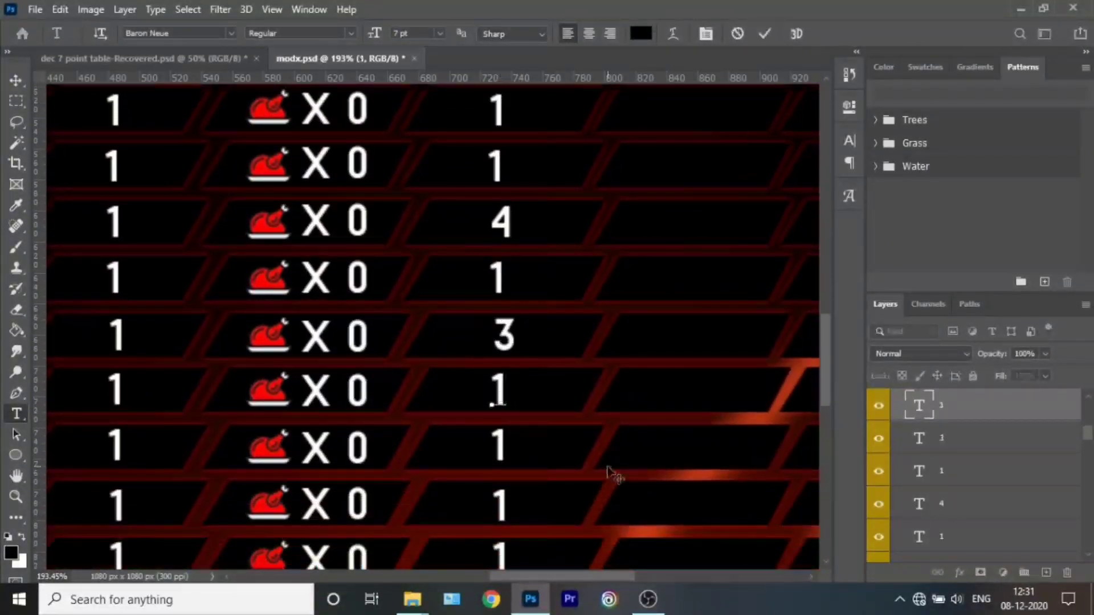
Fill the lowest kill counts, 2 down to 0, and fit the table in view.
{"action": "left_click", "coordinate": [563, 513]}
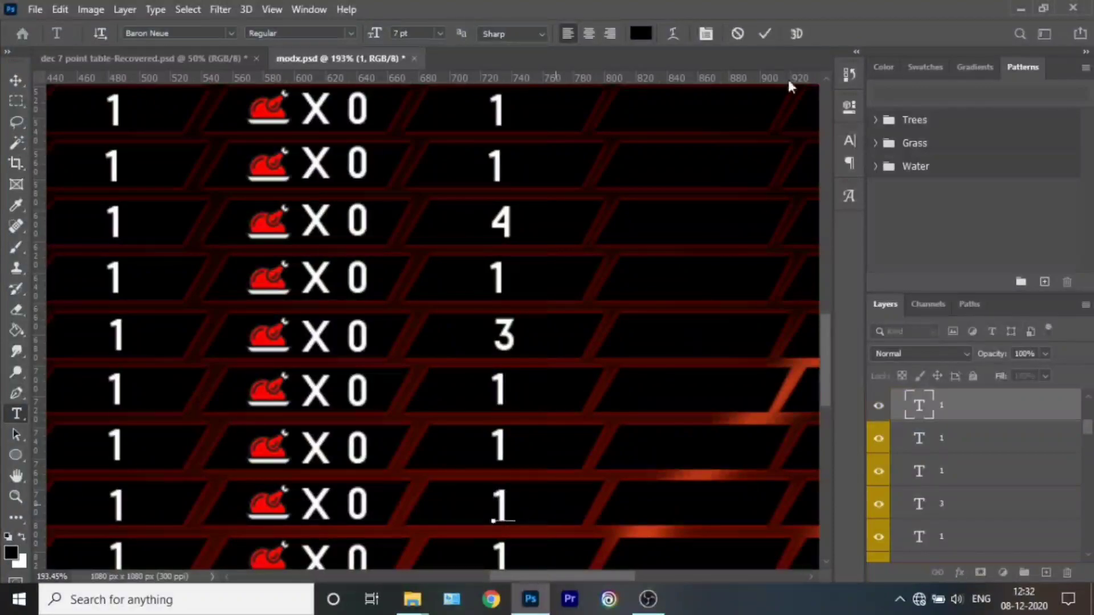
{"action": "left_click", "coordinate": [502, 504]}
{"action": "type", "text": "2"}
{"action": "left_click", "coordinate": [764, 36]}
{"action": "scroll", "coordinate": [619, 362], "scroll_direction": "down", "scroll_amount": 4}
{"action": "left_click", "coordinate": [604, 374]}
{"action": "key", "text": "BackSpace"}
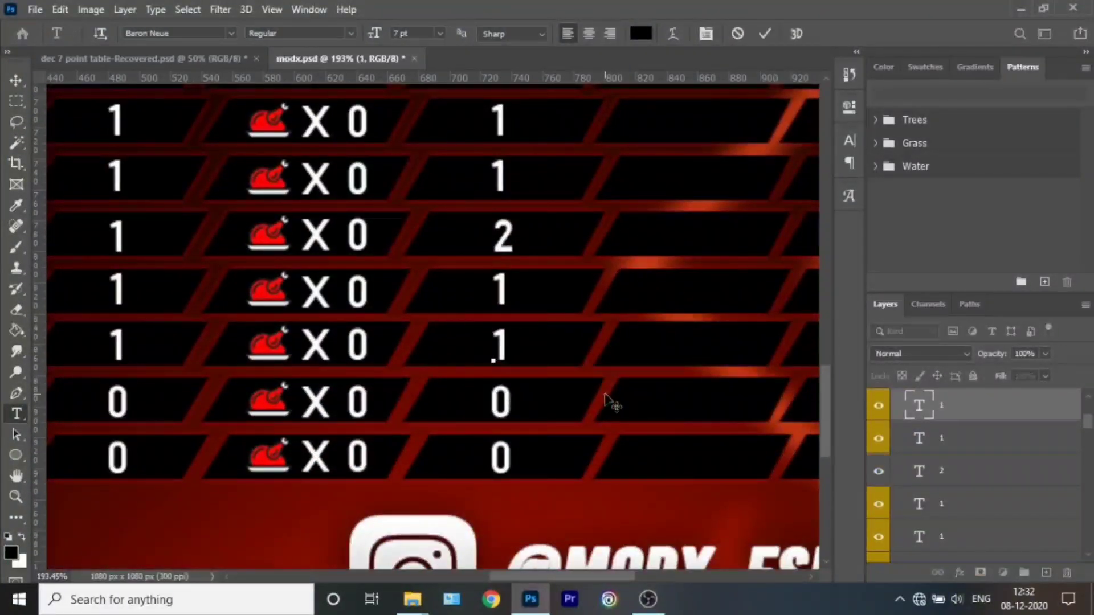
{"action": "type", "text": "0"}
{"action": "left_click", "coordinate": [764, 35]}
{"action": "key", "text": "ctrl+0"}
Centre-align all the kills number layers.
{"action": "scroll", "coordinate": [1020, 511], "scroll_direction": "down", "scroll_amount": 2}
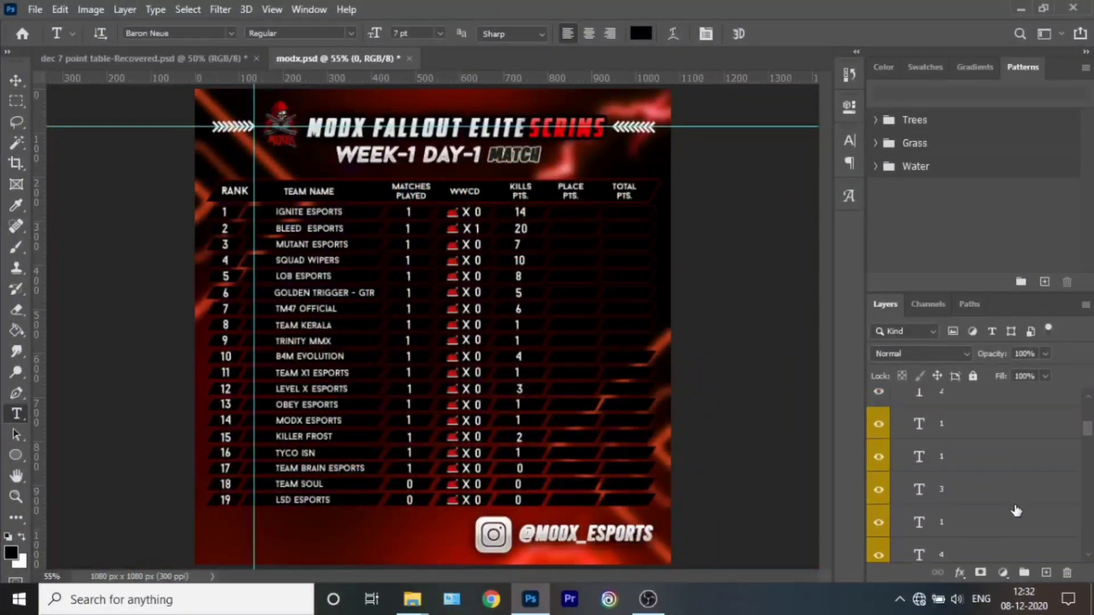
{"action": "scroll", "coordinate": [1020, 511], "scroll_direction": "down", "scroll_amount": 3}
{"action": "scroll", "coordinate": [968, 484], "scroll_direction": "down", "scroll_amount": 3}
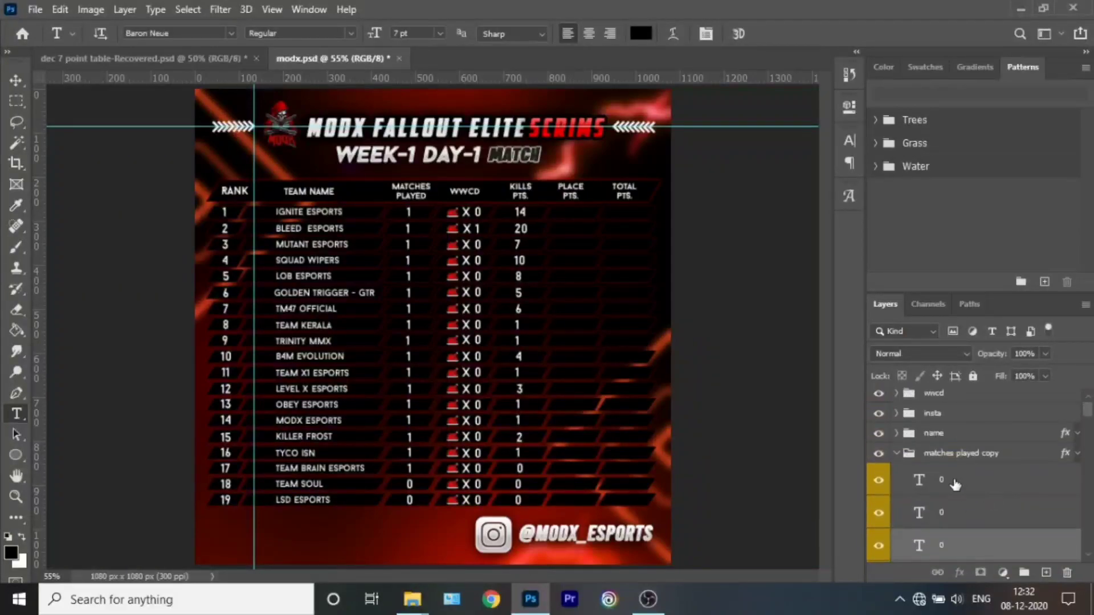
{"action": "scroll", "coordinate": [975, 473], "scroll_direction": "up", "scroll_amount": 4}
{"action": "scroll", "coordinate": [980, 465], "scroll_direction": "down", "scroll_amount": 1}
{"action": "left_click", "coordinate": [979, 466], "text": "shift"}
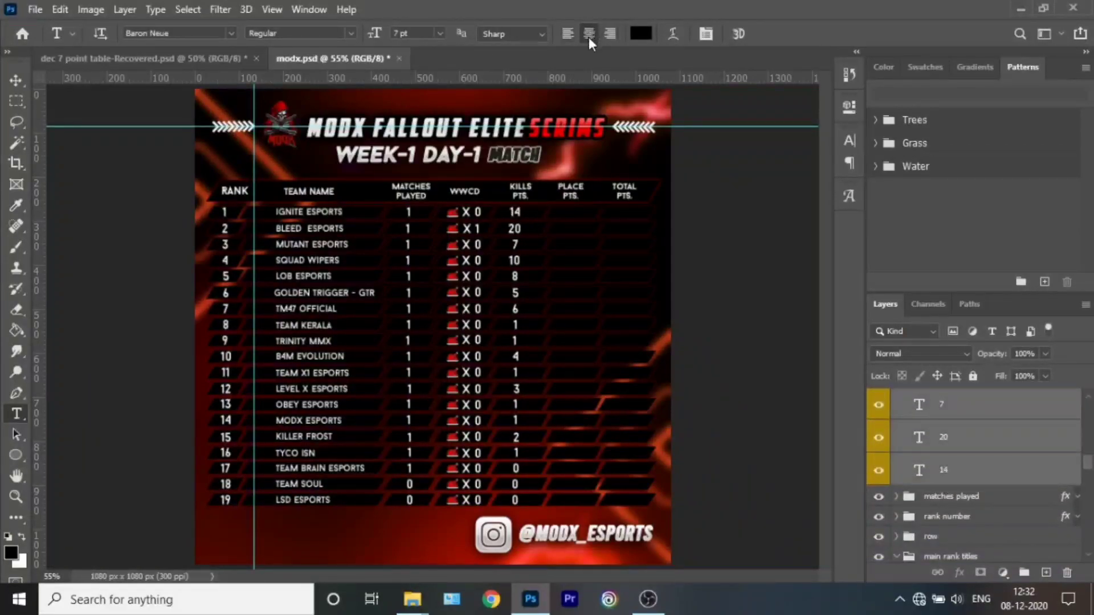
{"action": "left_click", "coordinate": [587, 35]}
{"action": "left_click", "coordinate": [568, 35]}
{"action": "left_click", "coordinate": [706, 34]}
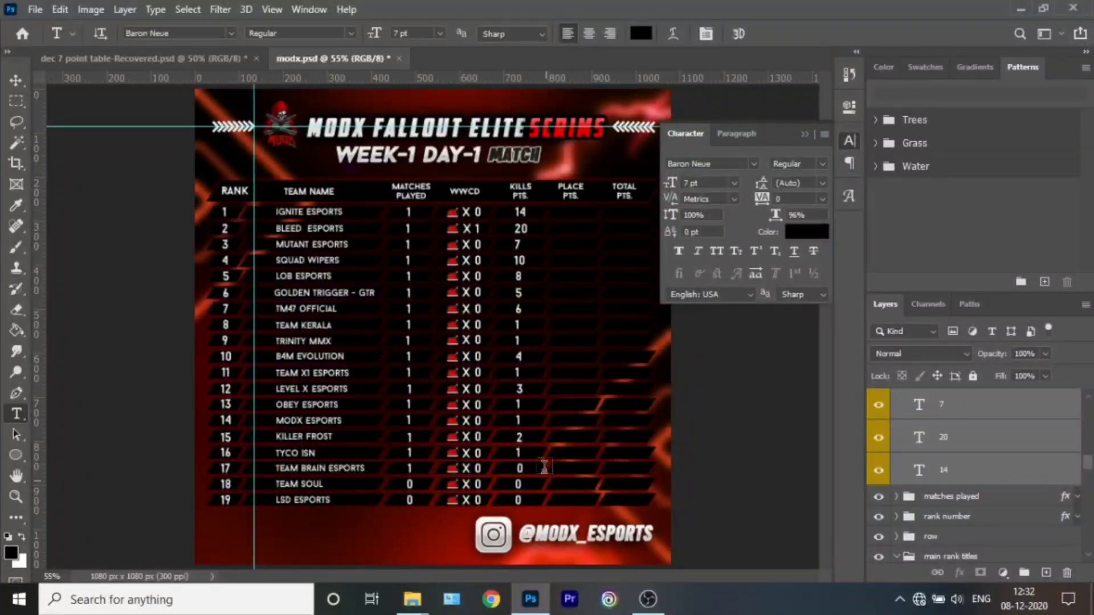
{"action": "left_click", "coordinate": [609, 35]}
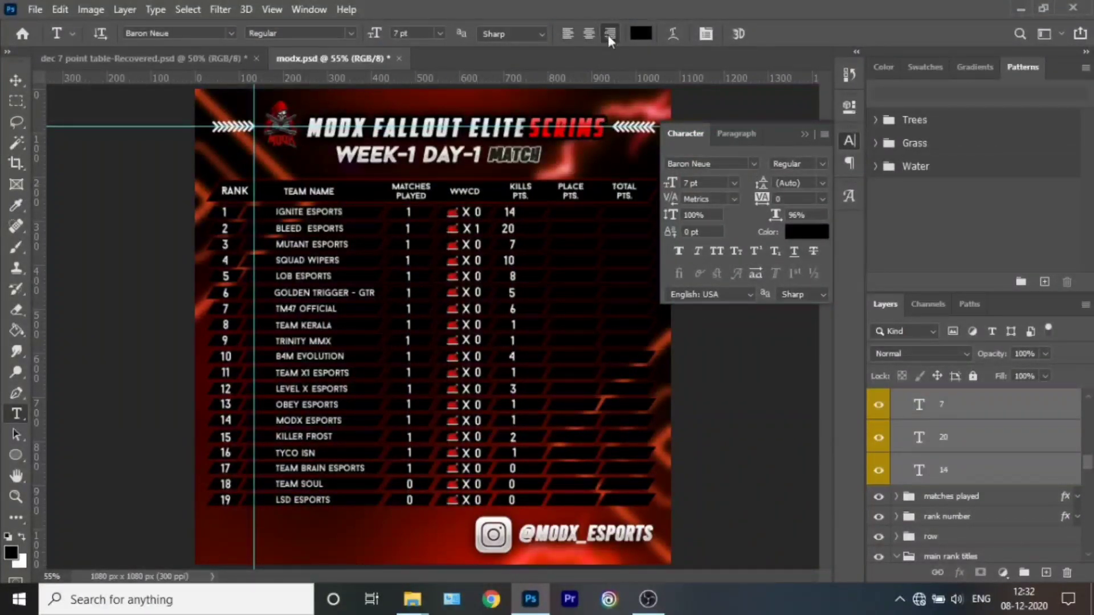
{"action": "left_click", "coordinate": [589, 35]}
{"action": "left_click", "coordinate": [804, 134]}
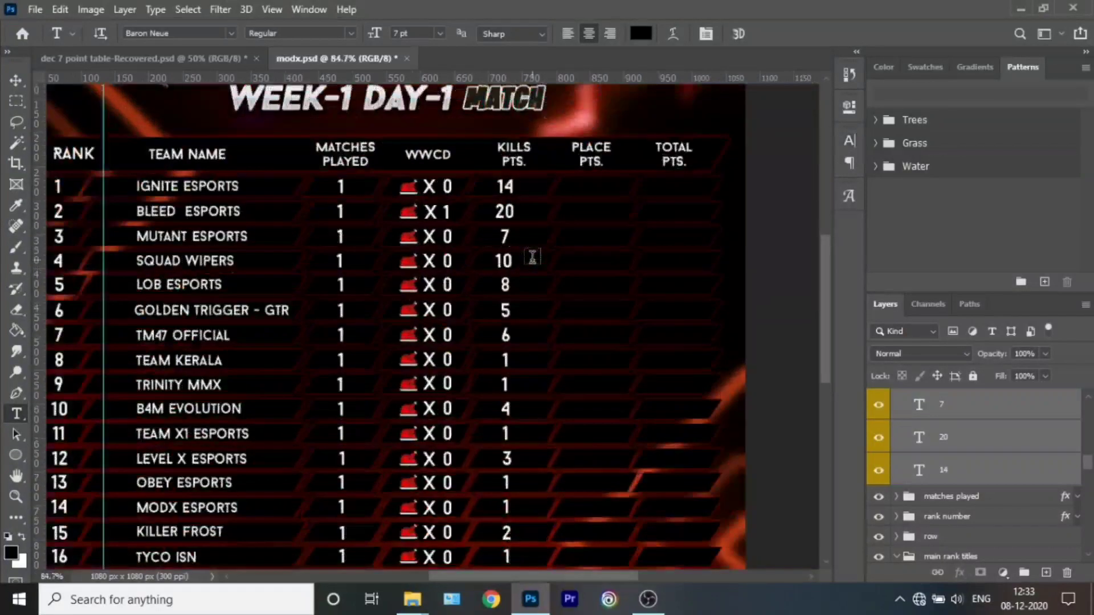
{"action": "scroll", "coordinate": [527, 256], "scroll_direction": "up", "scroll_amount": 5}
Select individual 0 text layers in the kills column with the Move tool.
{"action": "key", "text": "v"}
{"action": "scroll", "coordinate": [566, 364], "scroll_direction": "down", "scroll_amount": 2}
{"action": "scroll", "coordinate": [565, 362], "scroll_direction": "down", "scroll_amount": 5}
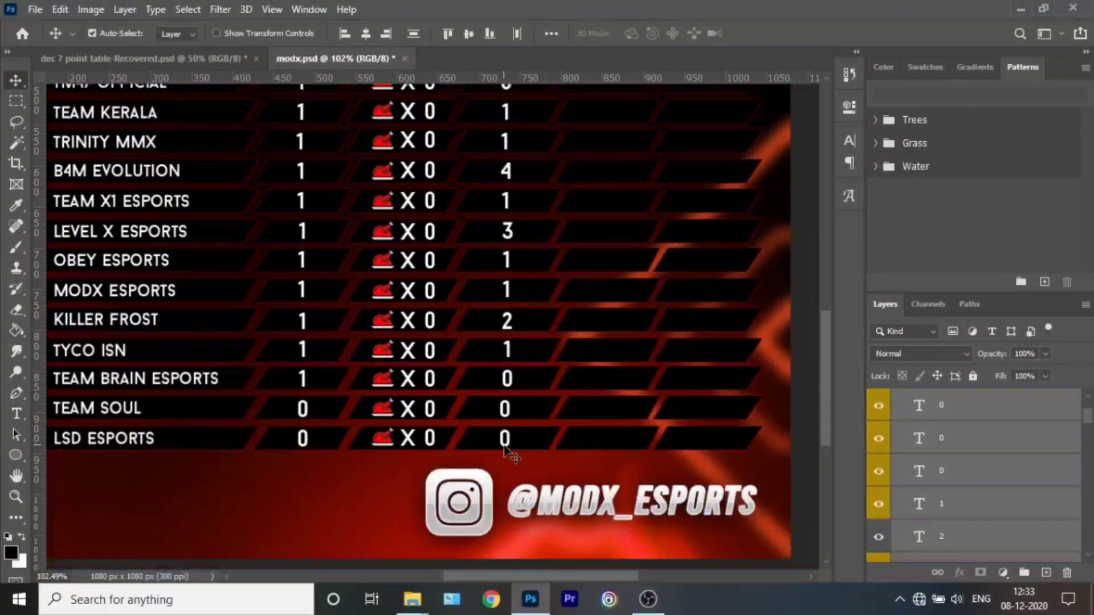
{"action": "left_click", "coordinate": [963, 411]}
{"action": "left_click", "coordinate": [980, 437]}
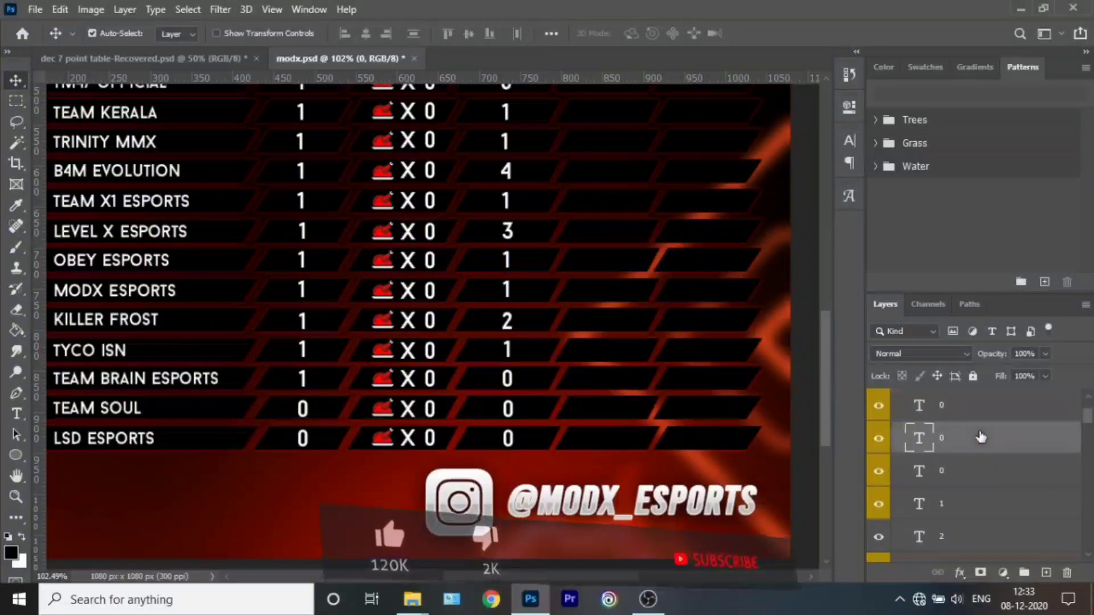
{"action": "left_click", "coordinate": [962, 467]}
{"action": "scroll", "coordinate": [739, 242], "scroll_direction": "down", "scroll_amount": 5}
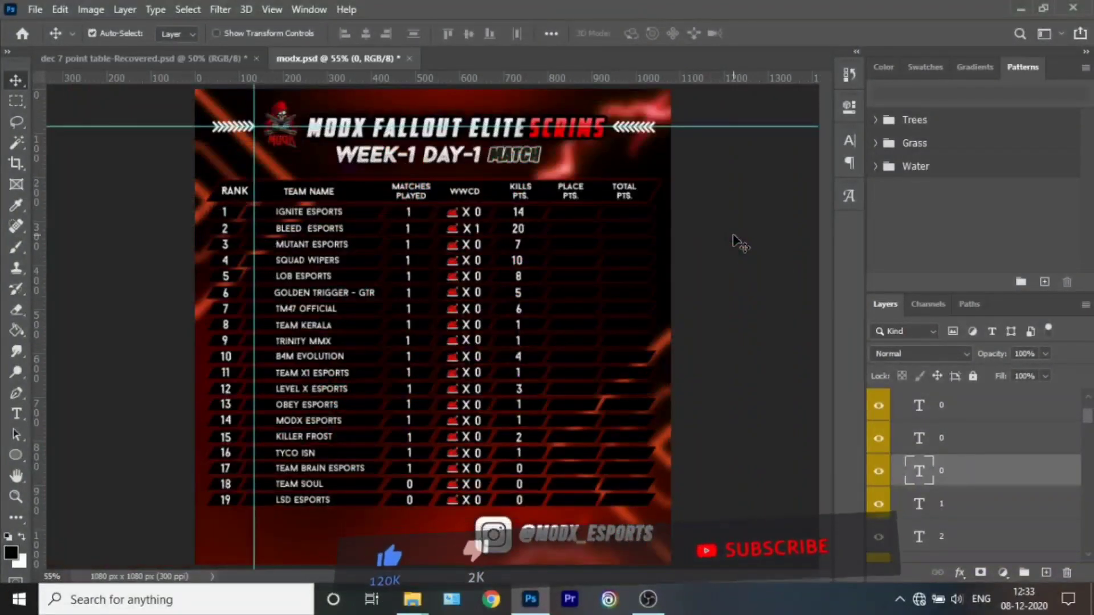
{"action": "scroll", "coordinate": [963, 445], "scroll_direction": "up", "scroll_amount": 2}
Rename the copied column group to 'kills pts', collapse it and select it.
{"action": "double_click", "coordinate": [946, 458]}
{"action": "type", "text": "kills p"}
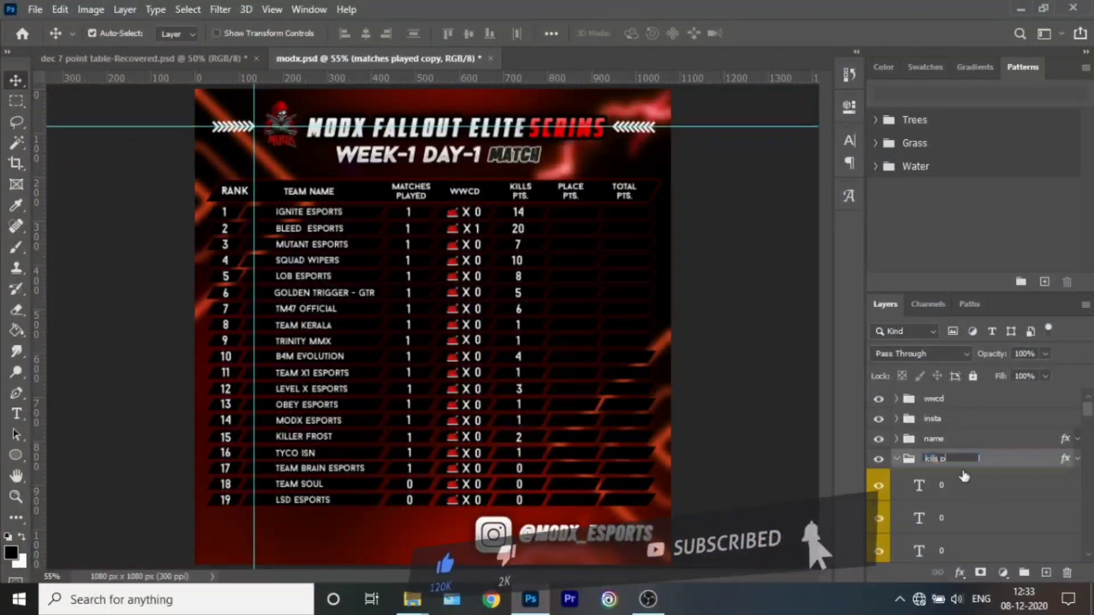
{"action": "type", "text": "ts"}
{"action": "key", "text": "Return"}
{"action": "left_click", "coordinate": [897, 458]}
{"action": "scroll", "coordinate": [912, 445], "scroll_direction": "down", "scroll_amount": 3}
{"action": "left_click", "coordinate": [897, 399]}
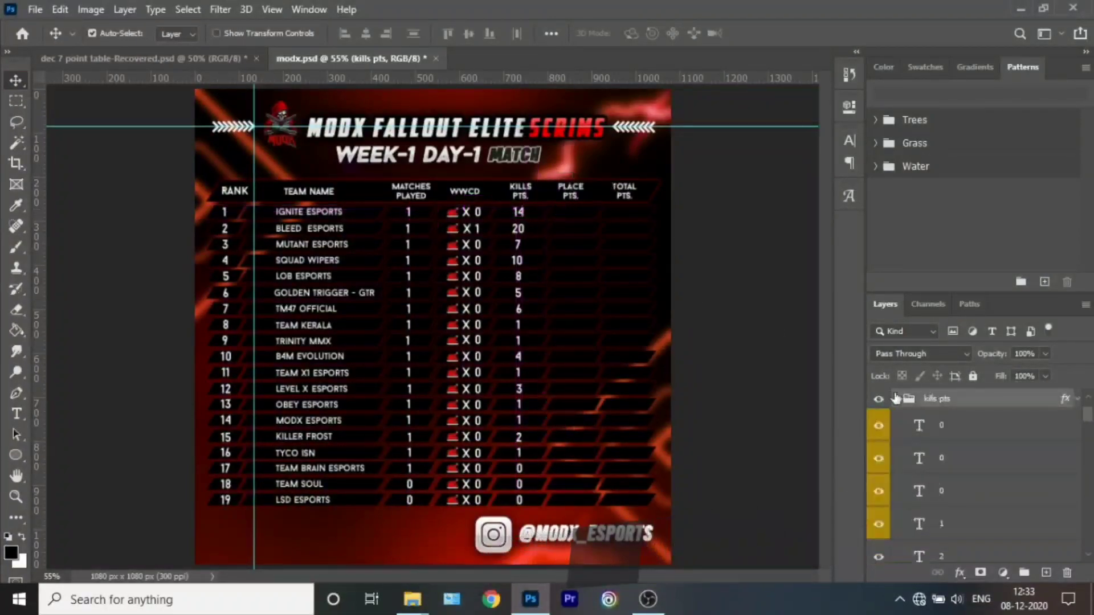
Copy the kills column into the PLACE PTS column.
{"action": "left_click_drag", "start_coordinate": [528, 219], "coordinate": [576, 218]}
{"action": "scroll", "coordinate": [577, 217], "scroll_direction": "up", "scroll_amount": 3}
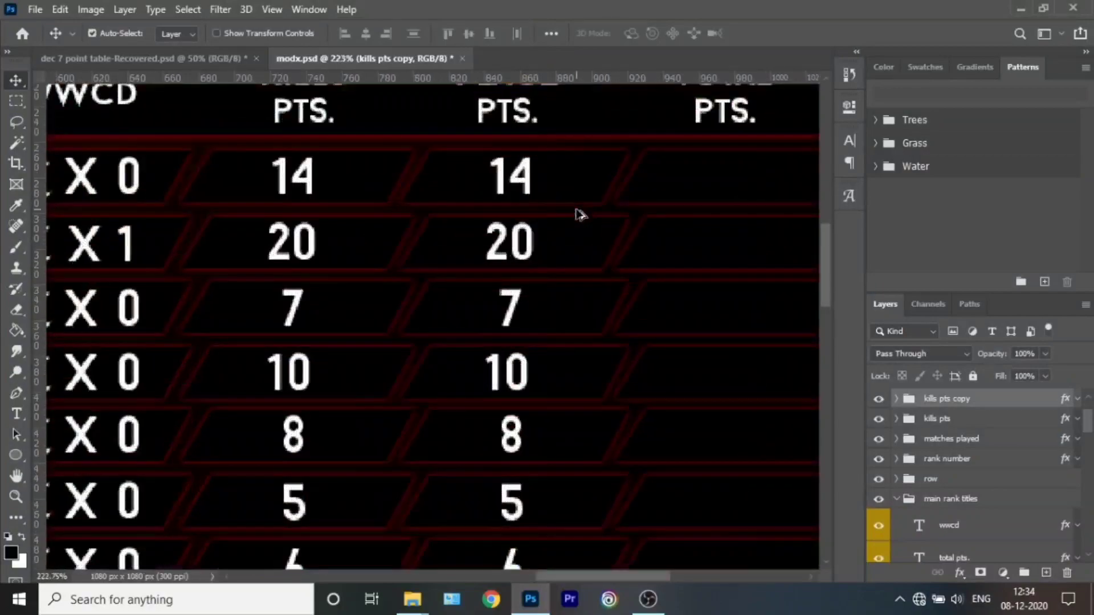
{"action": "scroll", "coordinate": [577, 215], "scroll_direction": "down", "scroll_amount": 1}
{"action": "key", "text": "t"}
{"action": "key", "text": "Return"}
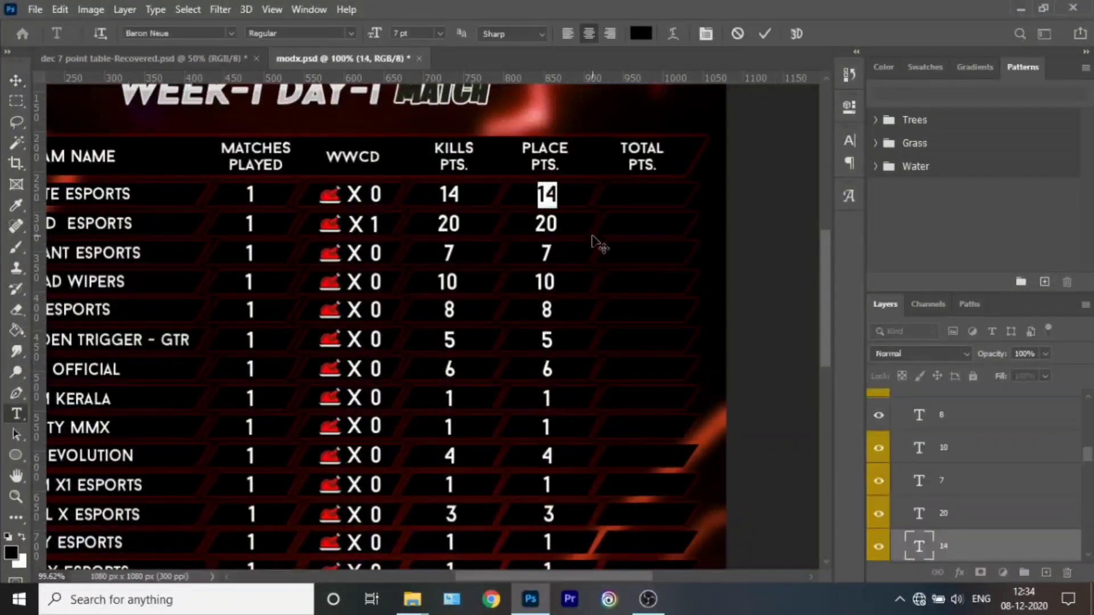
{"action": "type", "text": "22"}
Set the upper place values: 6, Squad Wipers 4, Golden Trigger 4, TM47 Official 1.
{"action": "double_click", "coordinate": [556, 228]}
{"action": "type", "text": "6"}
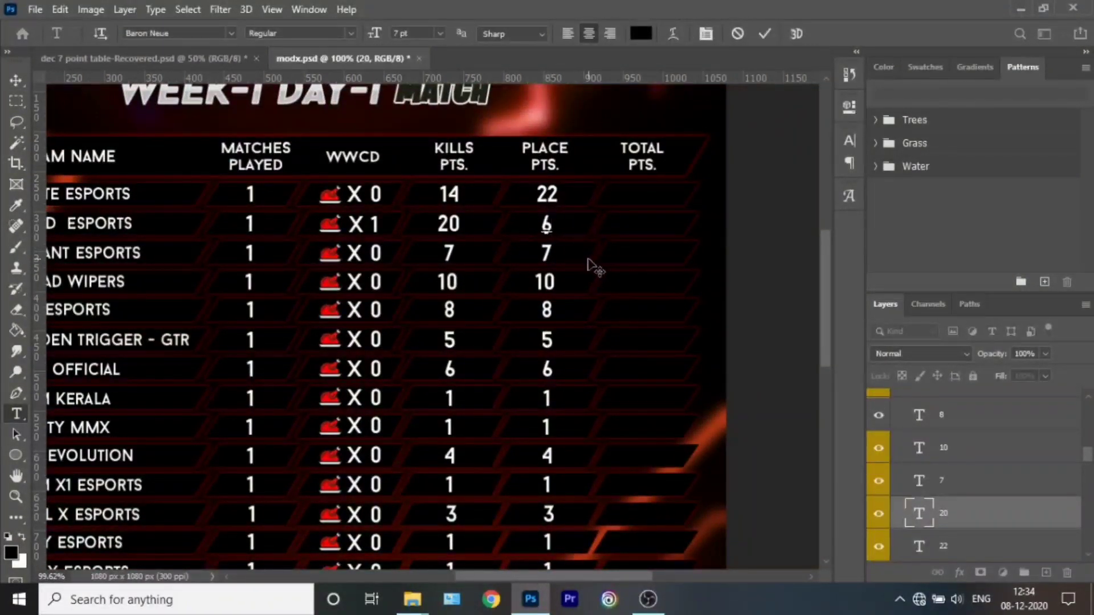
{"action": "left_click", "coordinate": [547, 253]}
{"action": "left_click", "coordinate": [765, 34]}
{"action": "double_click", "coordinate": [546, 282]}
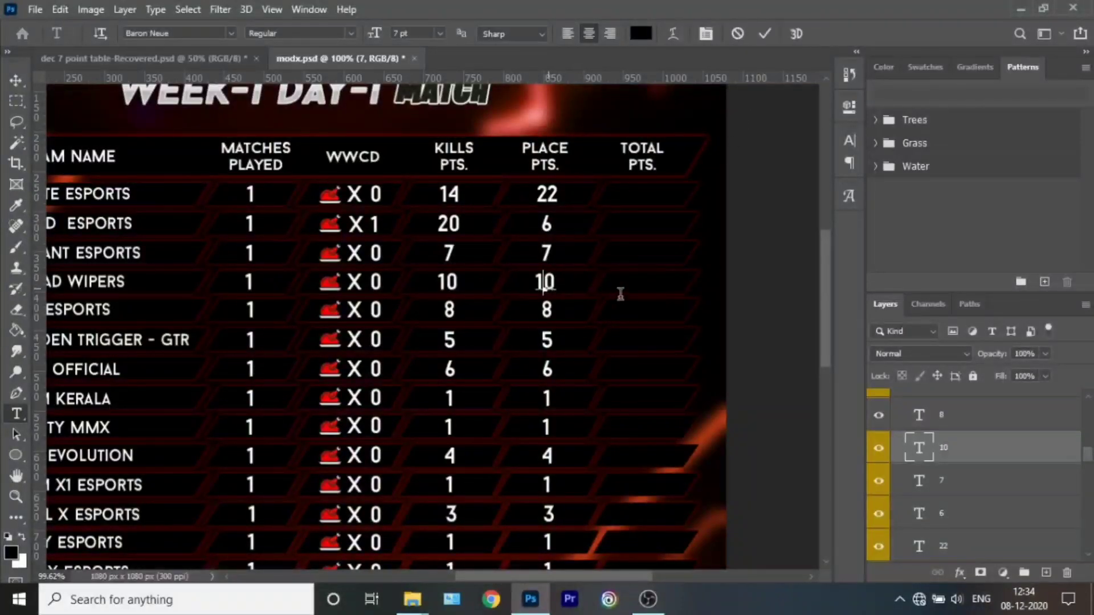
{"action": "type", "text": "4"}
{"action": "left_click", "coordinate": [765, 34]}
{"action": "left_click", "coordinate": [546, 310]}
{"action": "type", "text": "5"}
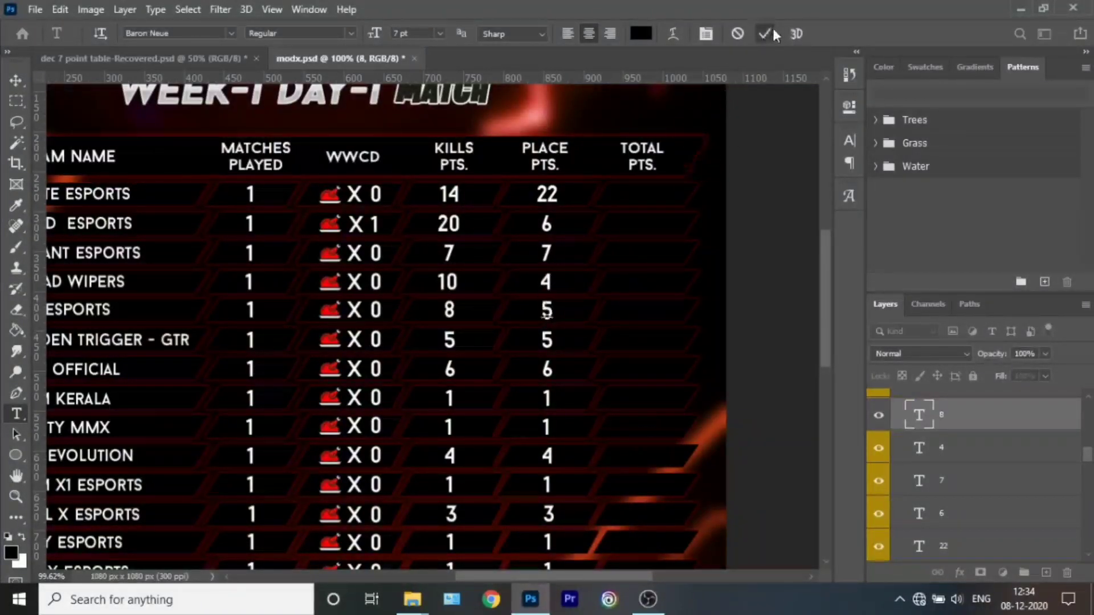
{"action": "left_click", "coordinate": [765, 34]}
{"action": "double_click", "coordinate": [548, 341]}
{"action": "type", "text": "4"}
{"action": "left_click", "coordinate": [765, 34]}
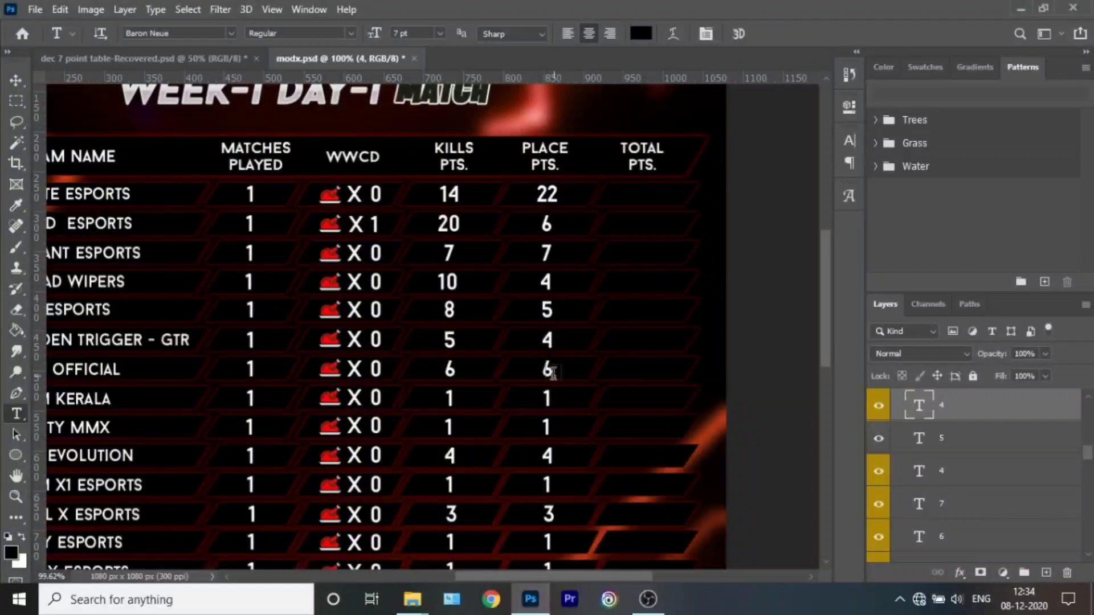
{"action": "double_click", "coordinate": [549, 370]}
{"action": "type", "text": "1"}
{"action": "left_click", "coordinate": [765, 34]}
Set the lower place values: Trinity MMX 3, B4M Evolution 0, Team X1 2, Level X, Killer Frost and Tyco ISN 0.
{"action": "double_click", "coordinate": [547, 399]}
{"action": "type", "text": "4"}
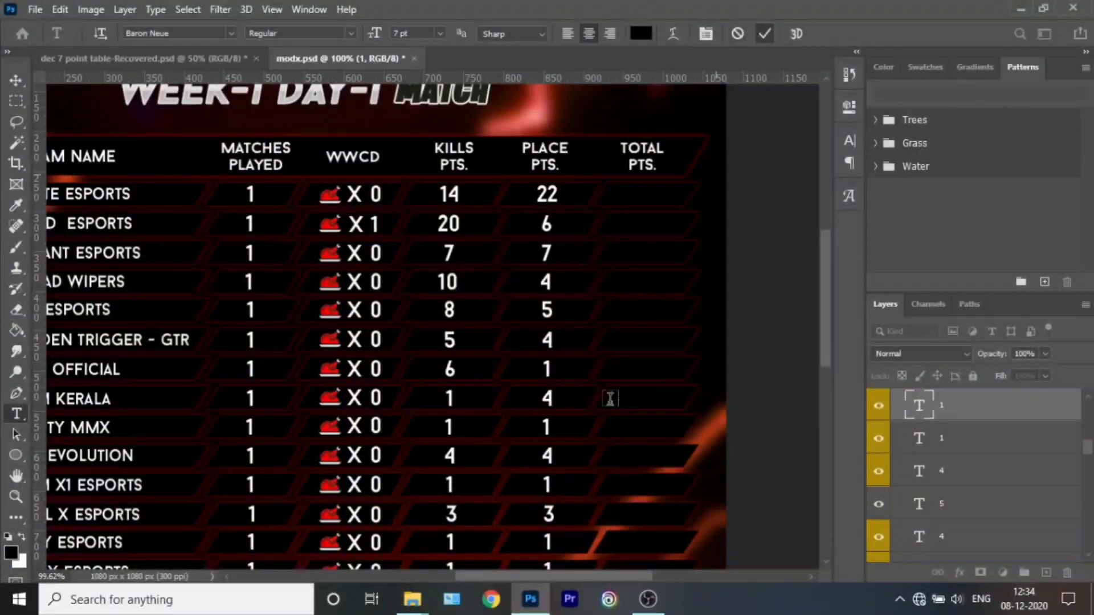
{"action": "double_click", "coordinate": [545, 427]}
{"action": "type", "text": "3"}
{"action": "left_click", "coordinate": [764, 34]}
{"action": "double_click", "coordinate": [547, 456]}
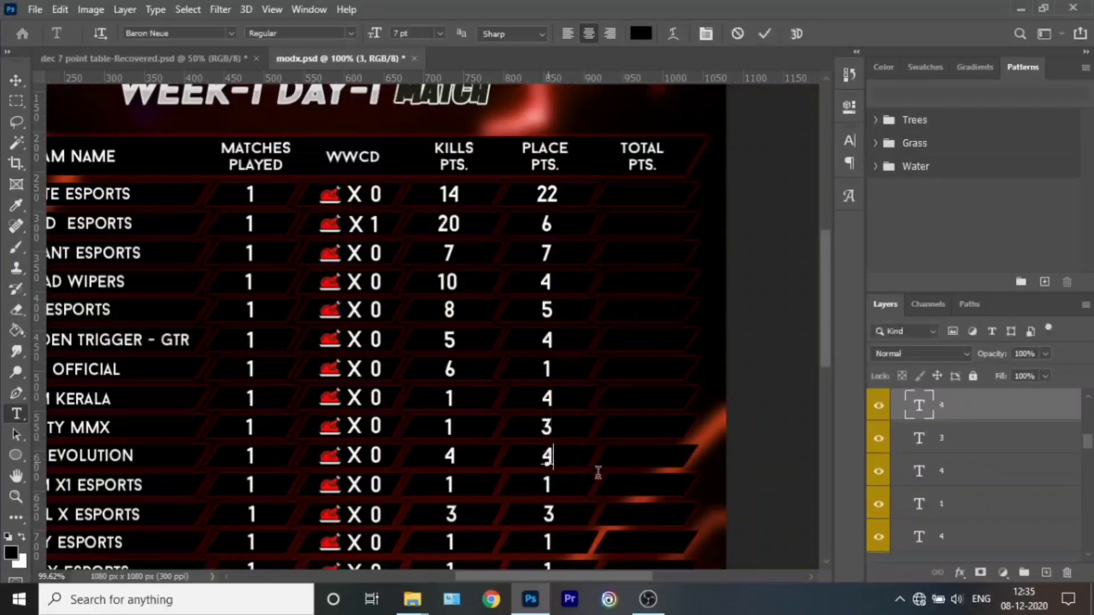
{"action": "type", "text": "0"}
{"action": "left_click", "coordinate": [764, 33]}
{"action": "scroll", "coordinate": [757, 319], "scroll_direction": "down", "scroll_amount": 3}
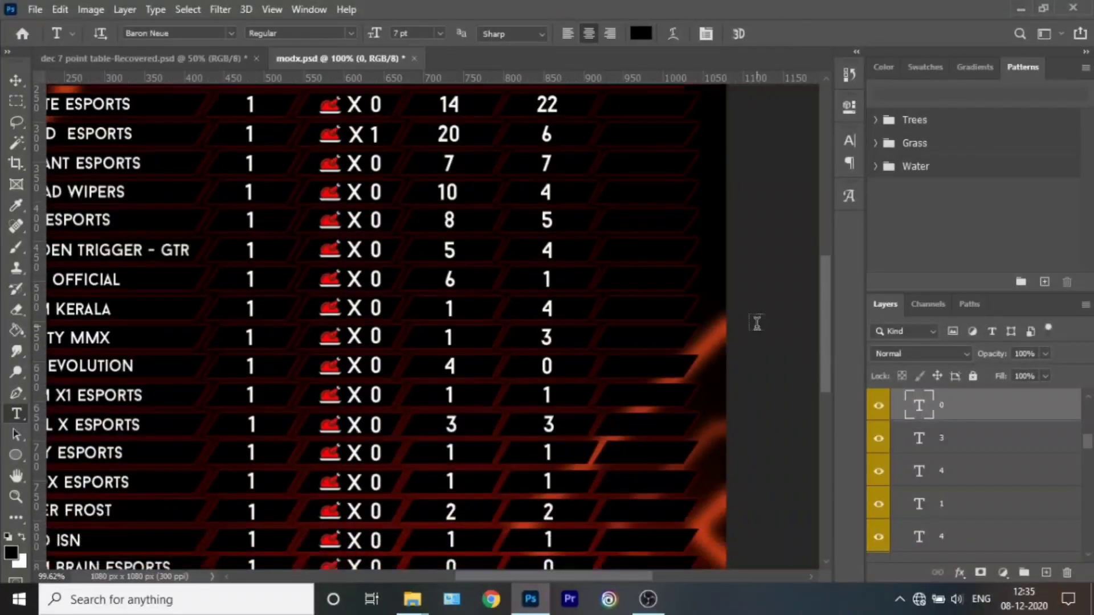
{"action": "double_click", "coordinate": [548, 397]}
{"action": "type", "text": "2"}
{"action": "double_click", "coordinate": [549, 425]}
{"action": "key", "text": "ctrl+Return"}
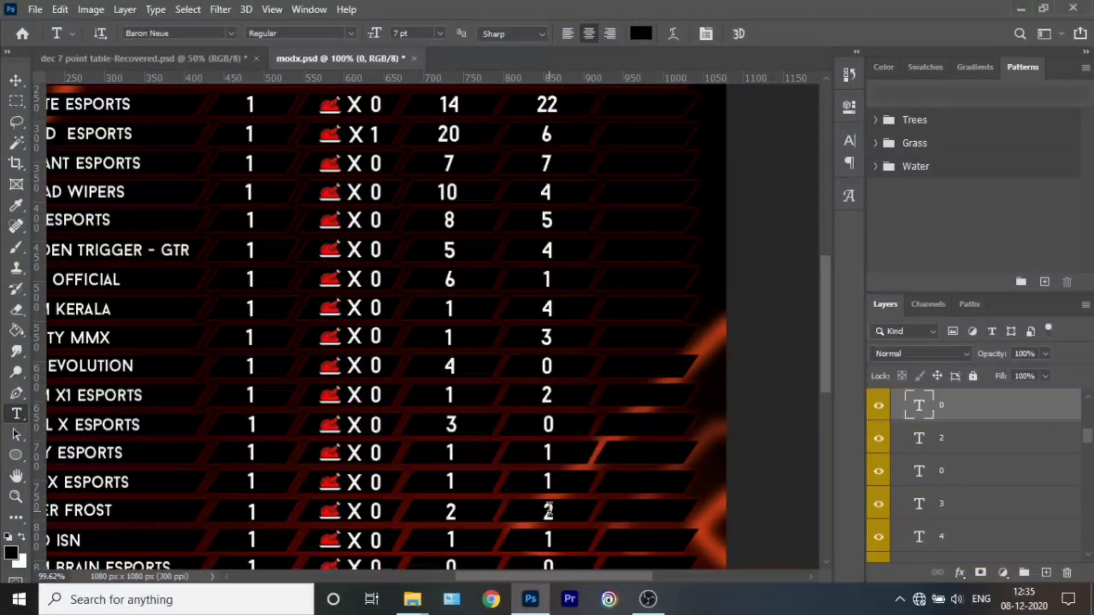
{"action": "key", "text": "BackSpace"}
{"action": "type", "text": "0"}
{"action": "key", "text": "ctrl+Return"}
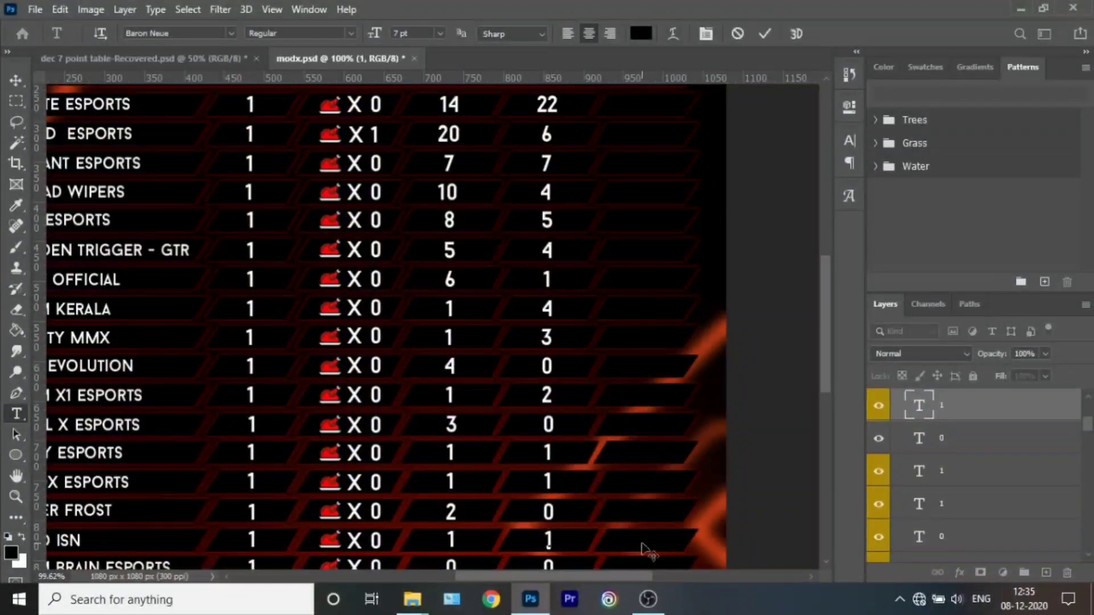
{"action": "type", "text": "0"}
{"action": "key", "text": "ctrl+Return"}
{"action": "scroll", "coordinate": [551, 436], "scroll_direction": "down", "scroll_amount": 3}
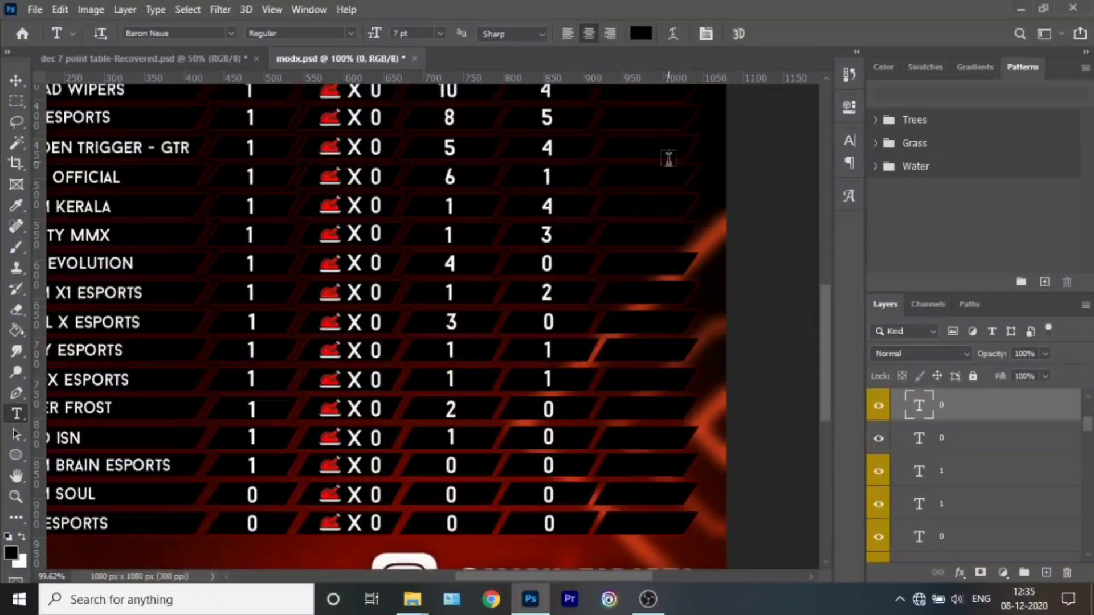
{"action": "scroll", "coordinate": [968, 484], "scroll_direction": "up", "scroll_amount": 3}
Rename the copied group to 'place pts' and collapse it.
{"action": "double_click", "coordinate": [949, 459]}
{"action": "type", "text": "place pts"}
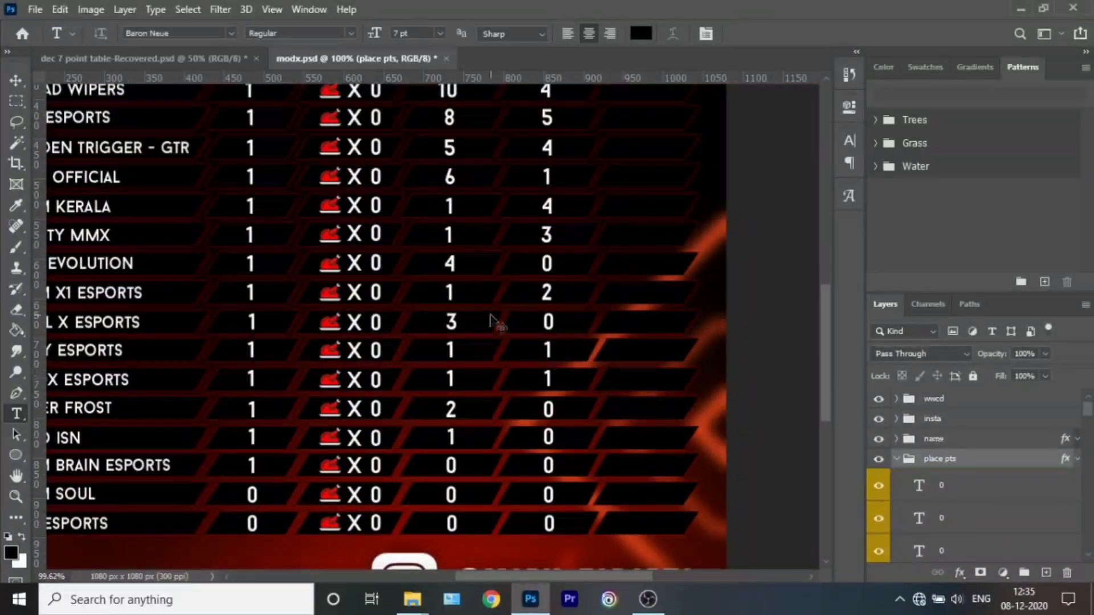
{"action": "key", "text": "ctrl+0"}
{"action": "left_click", "coordinate": [897, 459]}
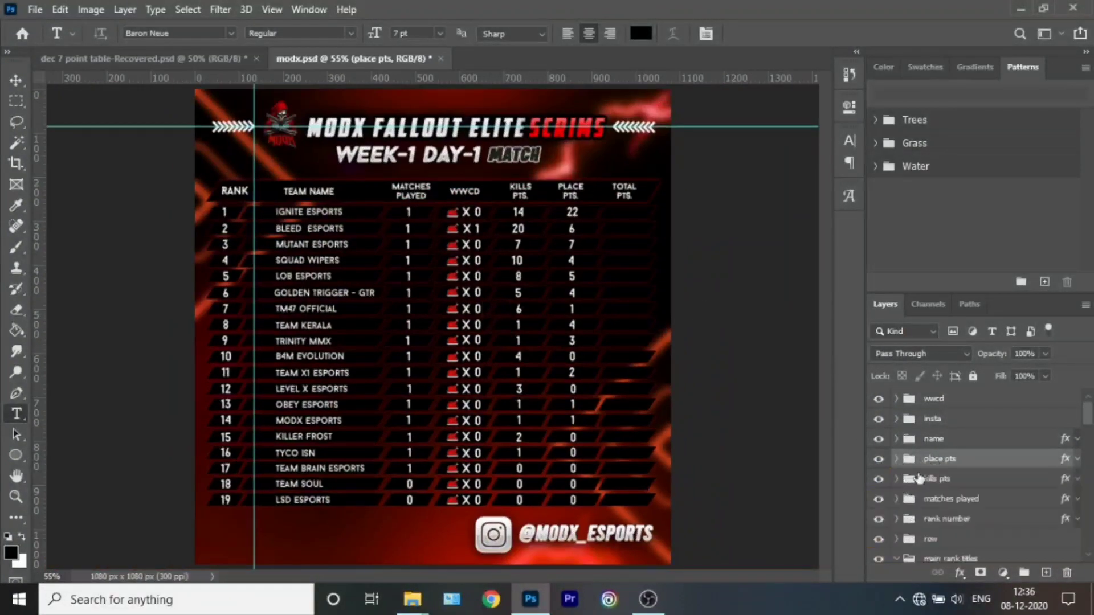
Copy the place pts column into TOTAL PTS and begin editing the bottom totals.
{"action": "key", "text": "v"}
{"action": "left_click_drag", "start_coordinate": [574, 231], "coordinate": [625, 218]}
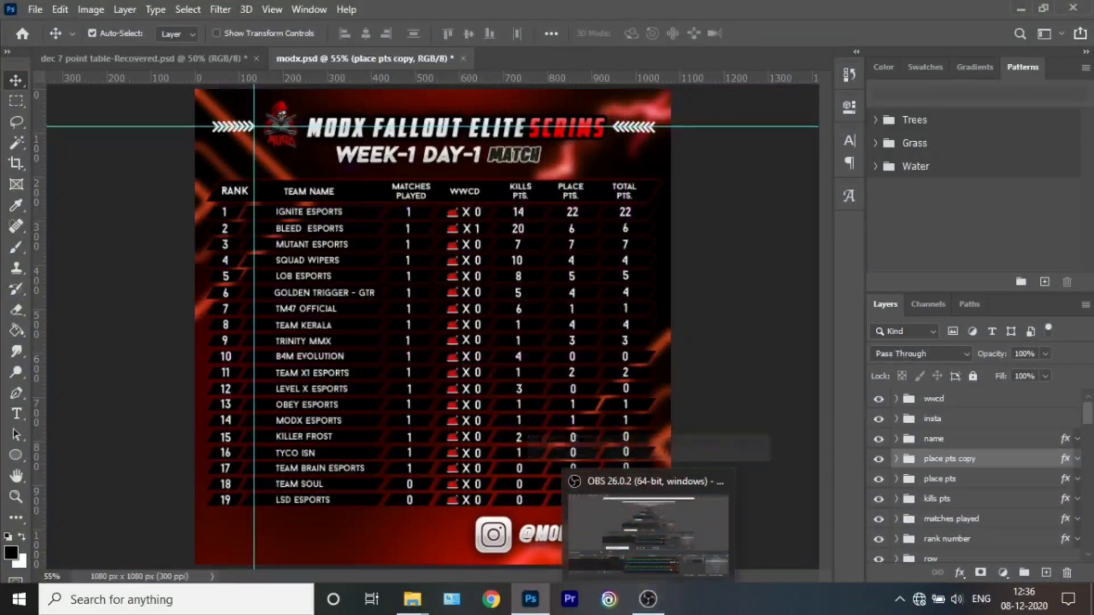
{"action": "scroll", "coordinate": [634, 518], "scroll_direction": "up", "scroll_amount": 4, "text": "ctrl"}
{"action": "scroll", "coordinate": [634, 518], "scroll_direction": "up", "scroll_amount": 3}
{"action": "key", "text": "t"}
{"action": "left_click", "coordinate": [626, 361]}
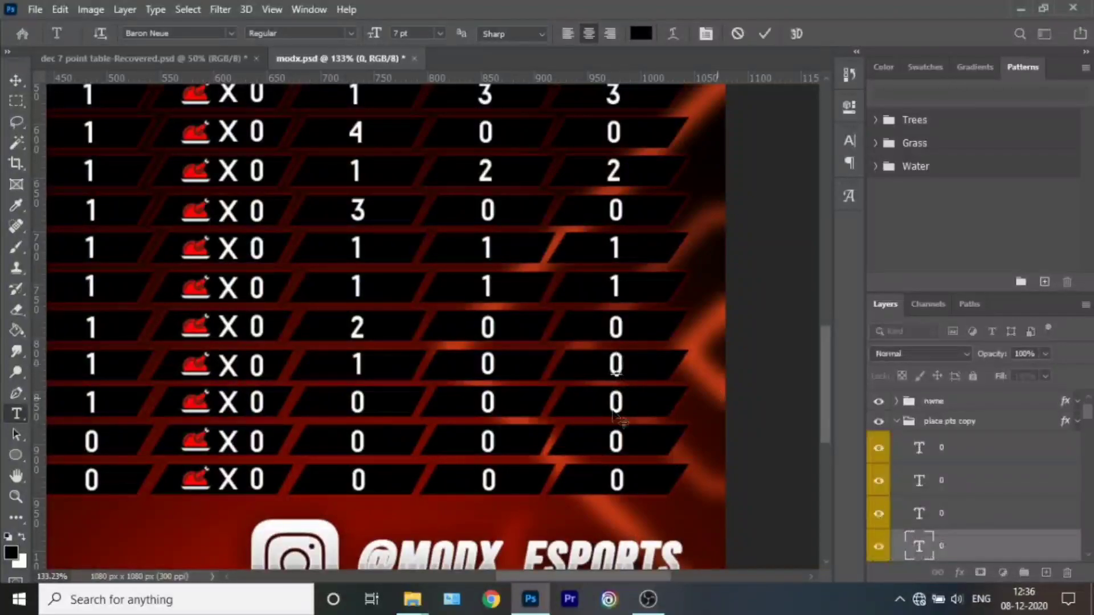
{"action": "type", "text": "1"}
{"action": "left_click", "coordinate": [619, 327]}
{"action": "type", "text": "2"}
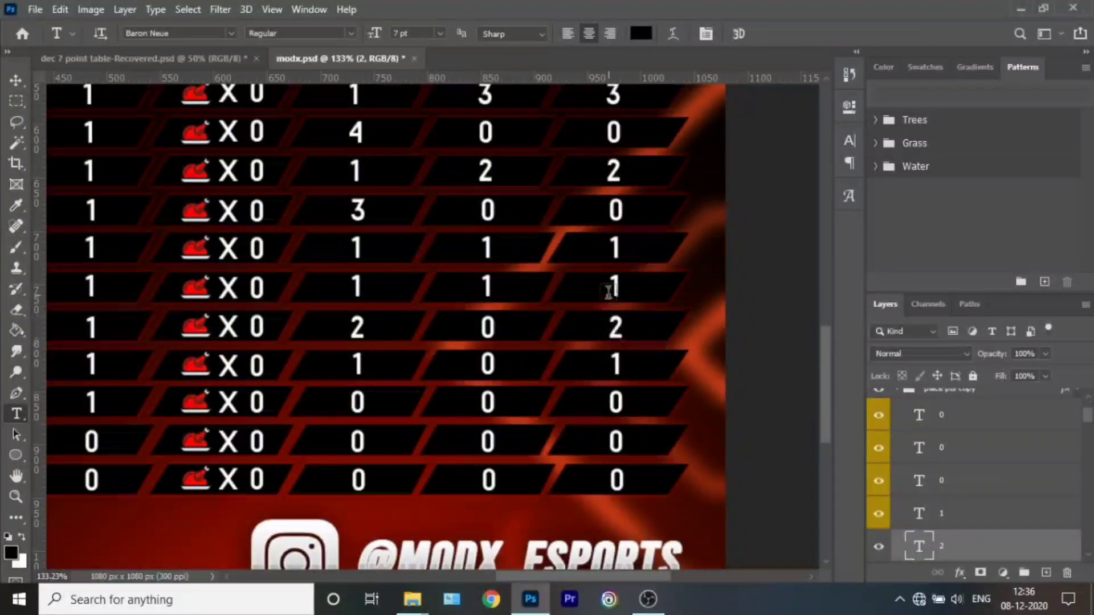
Enter the bottom totals: Level X Esports 3, Team X1 Esports 3, B4M Evolution 4.
{"action": "double_click", "coordinate": [609, 291]}
{"action": "type", "text": "2"}
{"action": "double_click", "coordinate": [614, 249]}
{"action": "type", "text": "2"}
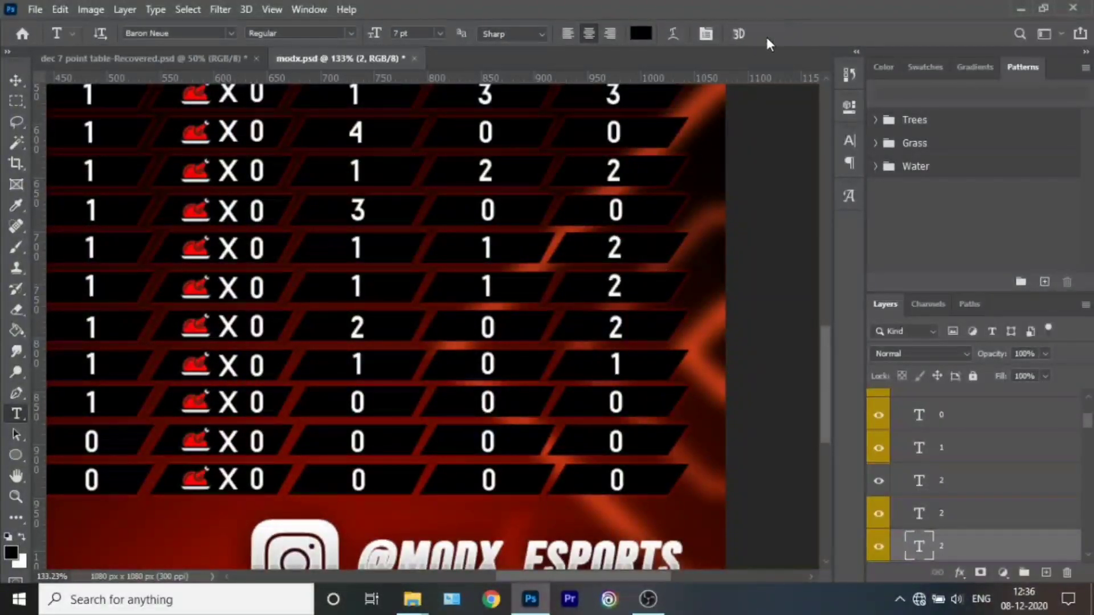
{"action": "type", "text": "3"}
{"action": "left_click", "coordinate": [764, 34]}
{"action": "left_click", "coordinate": [614, 171]}
{"action": "type", "text": "3"}
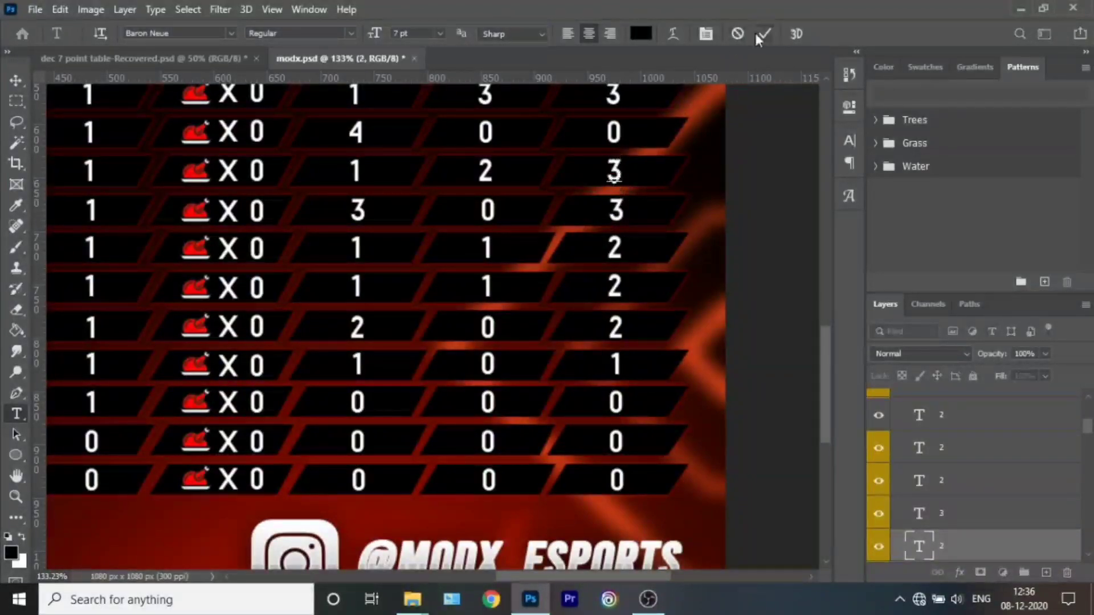
{"action": "left_click", "coordinate": [762, 35]}
{"action": "left_click", "coordinate": [613, 132]}
{"action": "type", "text": "4"}
{"action": "key", "text": "ctrl+Return"}
Enter totals for Trinity MMX 4, TM47 Official 7 and Lob Esports 13.
{"action": "scroll", "coordinate": [713, 239], "scroll_direction": "up", "scroll_amount": 3}
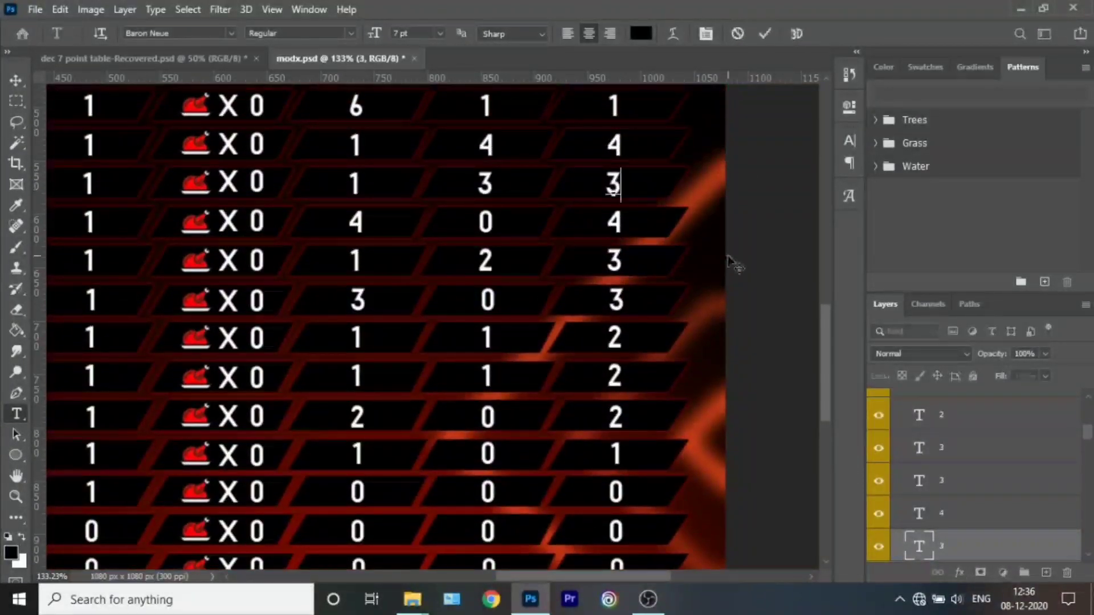
{"action": "key", "text": "BackSpace"}
{"action": "type", "text": "4"}
{"action": "key", "text": "ctrl+Return"}
{"action": "key", "text": "Tab"}
{"action": "type", "text": "5"}
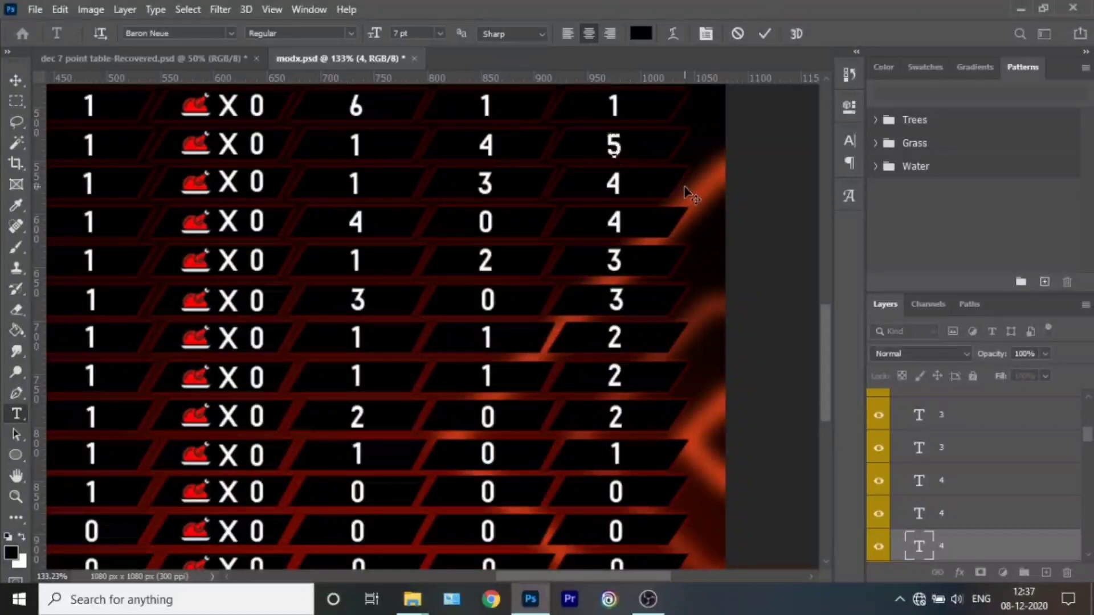
{"action": "key", "text": "BackSpace"}
{"action": "type", "text": "7"}
{"action": "left_click", "coordinate": [764, 34]}
{"action": "scroll", "coordinate": [700, 186], "scroll_direction": "up", "scroll_amount": 2}
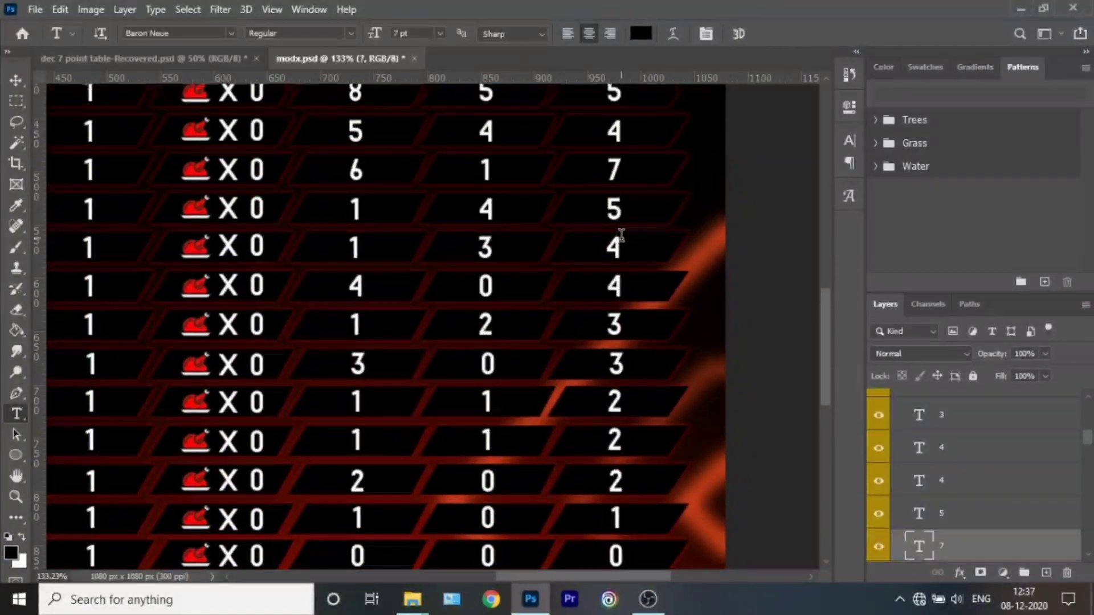
{"action": "left_click", "coordinate": [662, 163]}
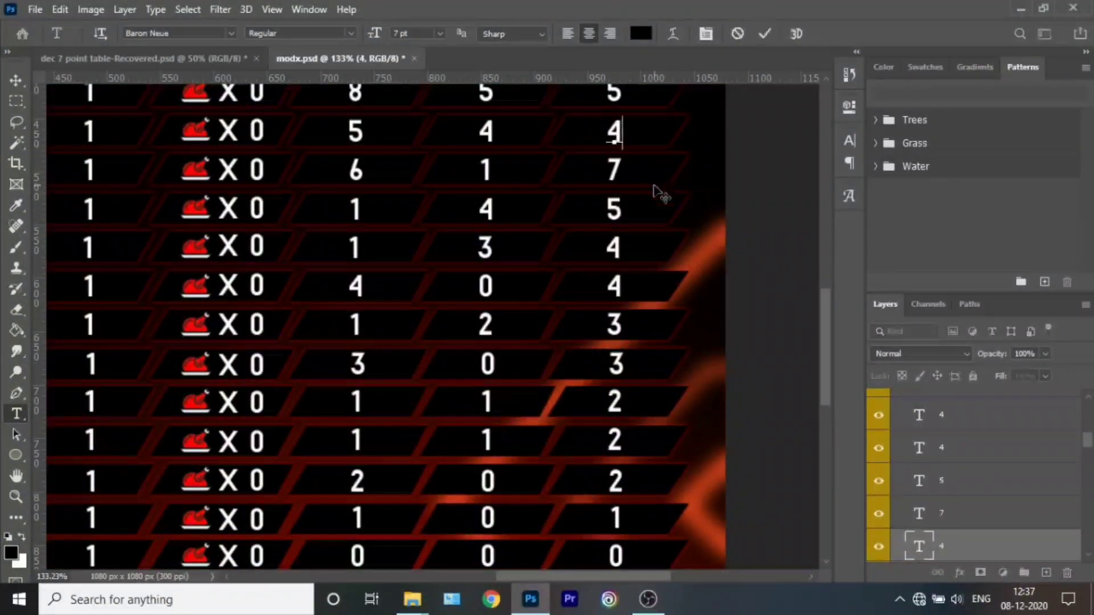
{"action": "left_click", "coordinate": [616, 131]}
{"action": "type", "text": "9"}
{"action": "left_click", "coordinate": [765, 34]}
{"action": "scroll", "coordinate": [712, 182], "scroll_direction": "up", "scroll_amount": 2}
{"action": "left_click", "coordinate": [615, 142]}
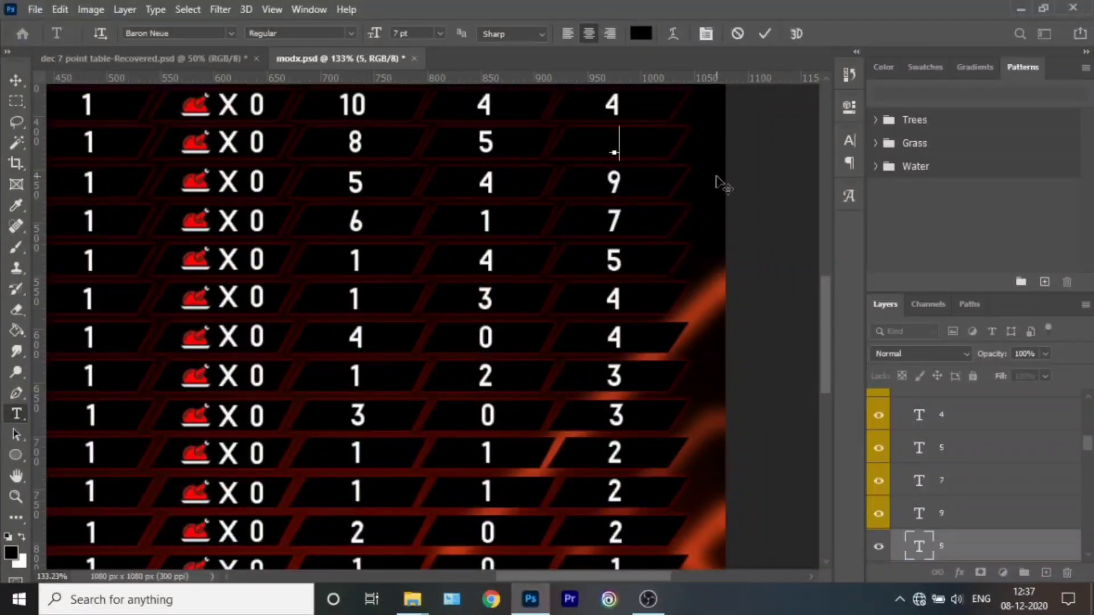
{"action": "type", "text": "13"}
Enter the top totals: Squad Wipers 14, Mutant Esports 14, up to Ignite Esports 36.
{"action": "double_click", "coordinate": [612, 105]}
{"action": "type", "text": "14"}
{"action": "left_click", "coordinate": [765, 34]}
{"action": "scroll", "coordinate": [610, 174], "scroll_direction": "up", "scroll_amount": 3}
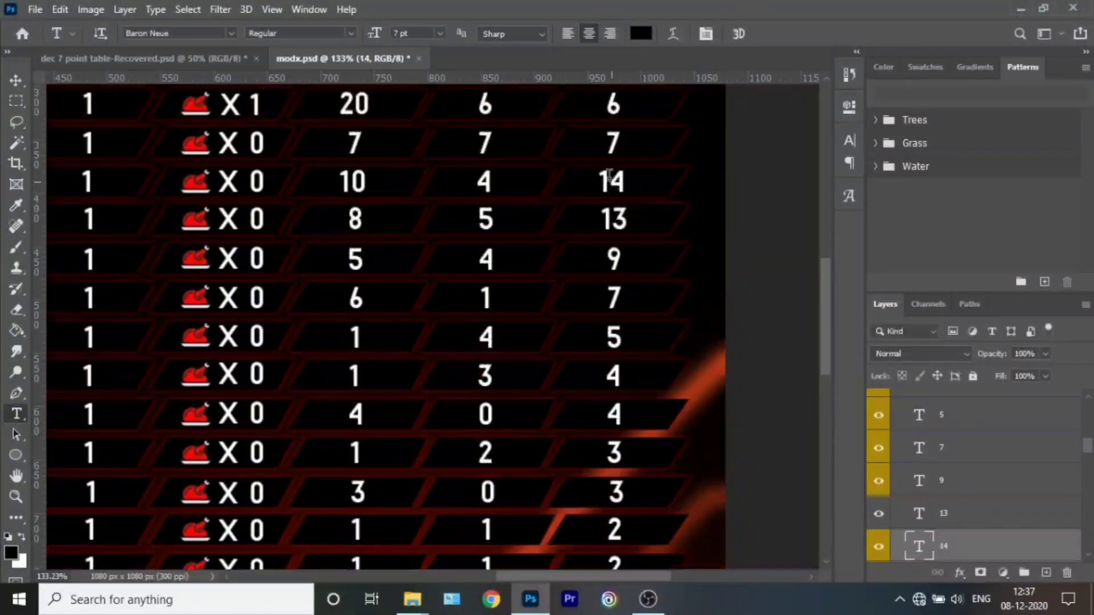
{"action": "key", "text": "BackSpace"}
{"action": "type", "text": "14"}
{"action": "left_click", "coordinate": [764, 33]}
{"action": "scroll", "coordinate": [654, 213], "scroll_direction": "up", "scroll_amount": 4}
{"action": "left_click", "coordinate": [608, 246]}
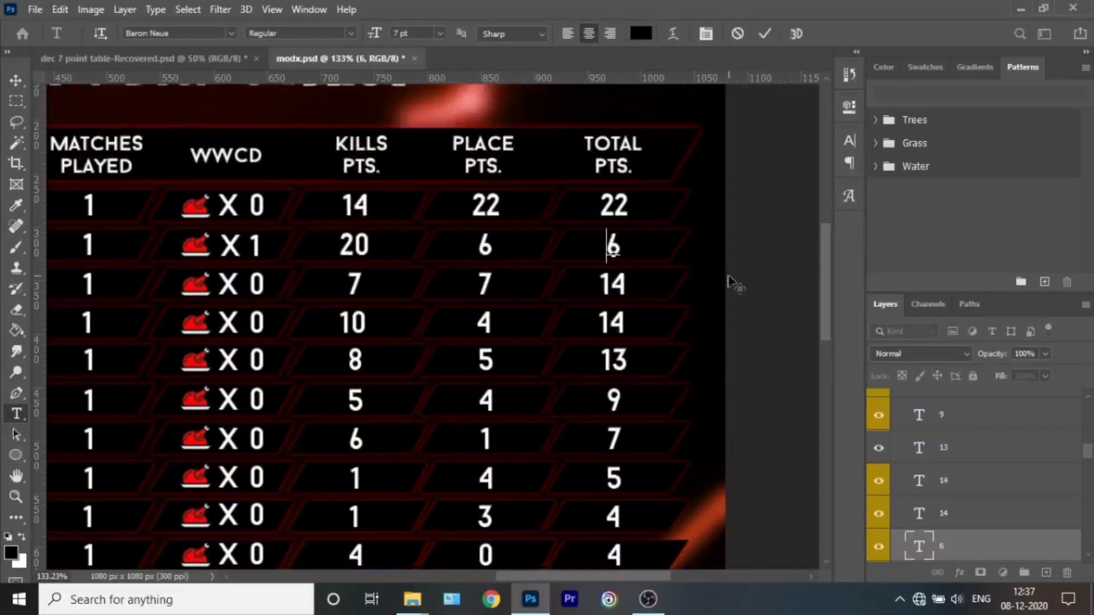
{"action": "type", "text": "2"}
{"action": "double_click", "coordinate": [674, 225]}
{"action": "type", "text": "2"}
{"action": "key", "text": "Tab"}
{"action": "type", "text": "36"}
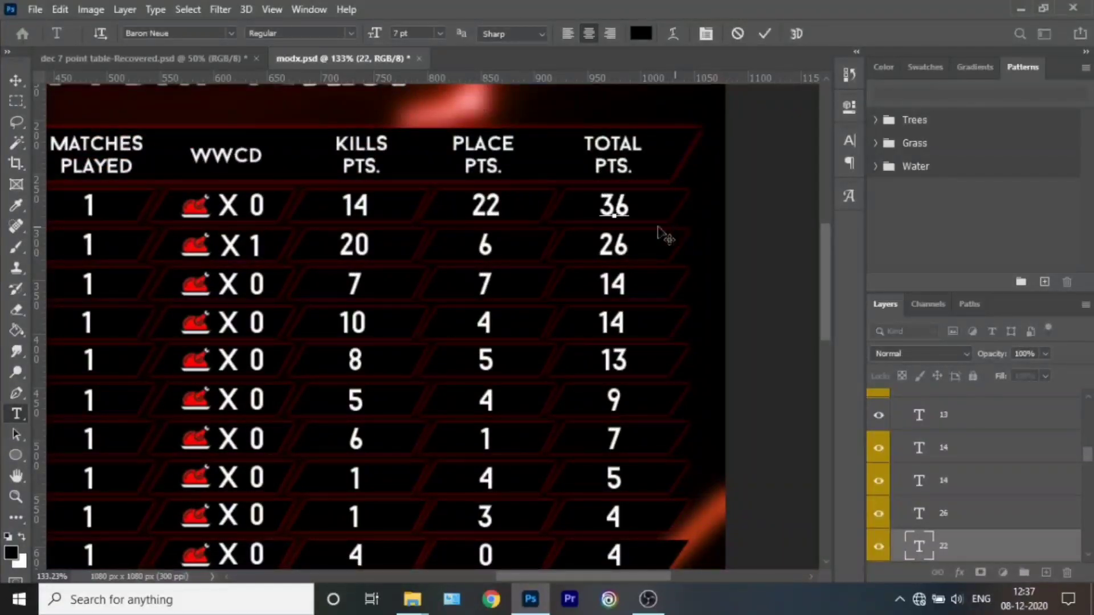
{"action": "key", "text": "ctrl+Return"}
{"action": "key", "text": "ctrl+0"}
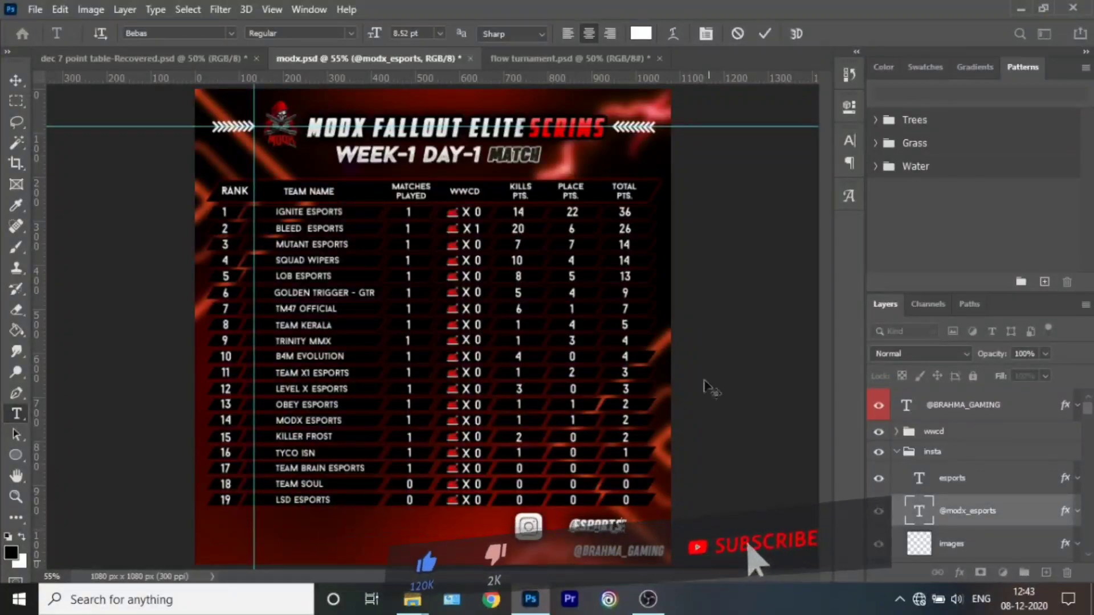
Shorten the Instagram handle text and paste the red SCRIMS layer style onto the ESPORTS text.
{"action": "key", "text": "BackSpace"}
{"action": "key", "text": "BackSpace"}
{"action": "key", "text": "BackSpace"}
{"action": "key", "text": "ctrl+Return"}
{"action": "key", "text": "v"}
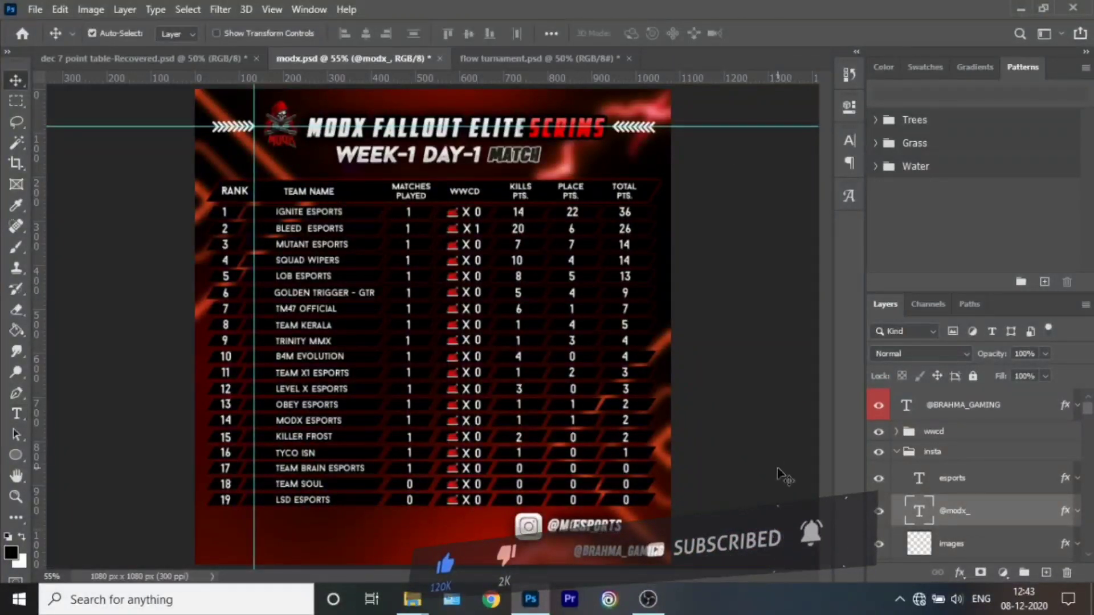
{"action": "left_click", "coordinate": [957, 480]}
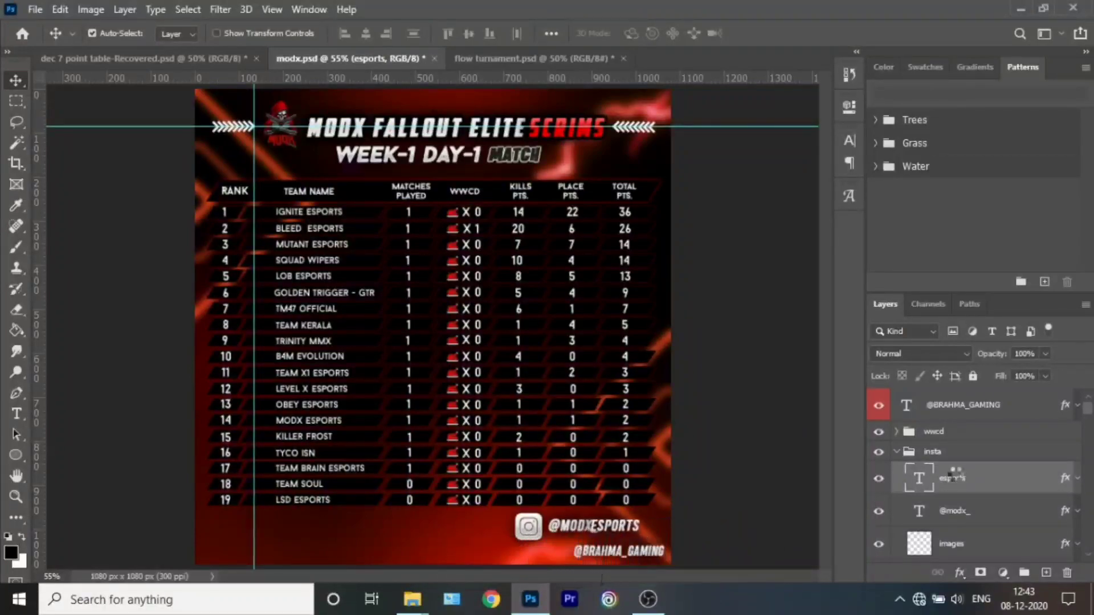
{"action": "right_click", "coordinate": [957, 480]}
{"action": "left_click", "coordinate": [946, 556]}
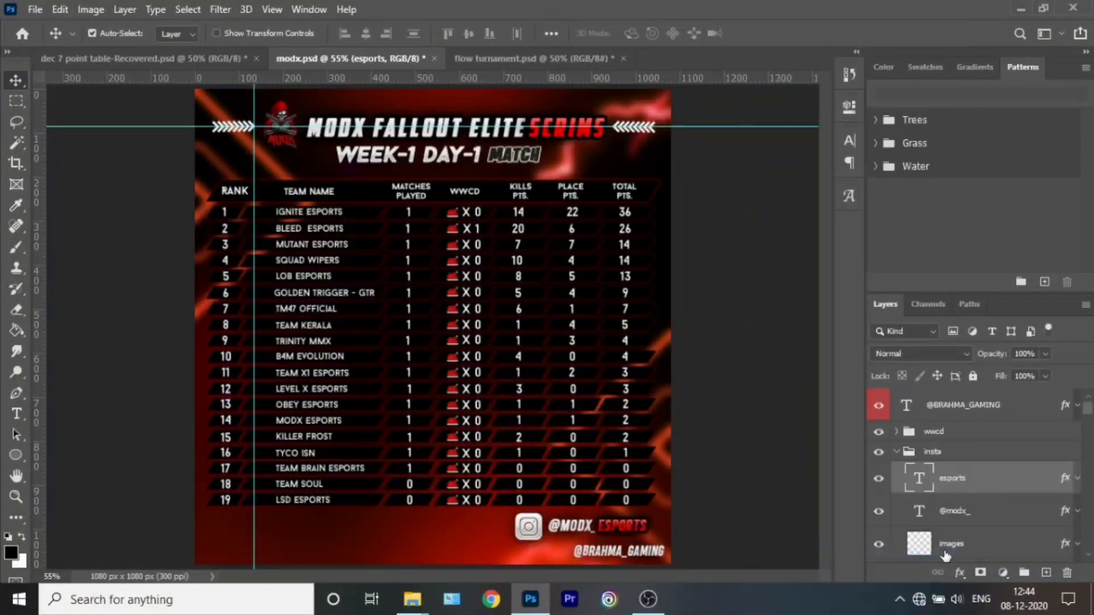
{"action": "left_click", "coordinate": [1077, 484]}
{"action": "scroll", "coordinate": [923, 550], "scroll_direction": "down", "scroll_amount": 2}
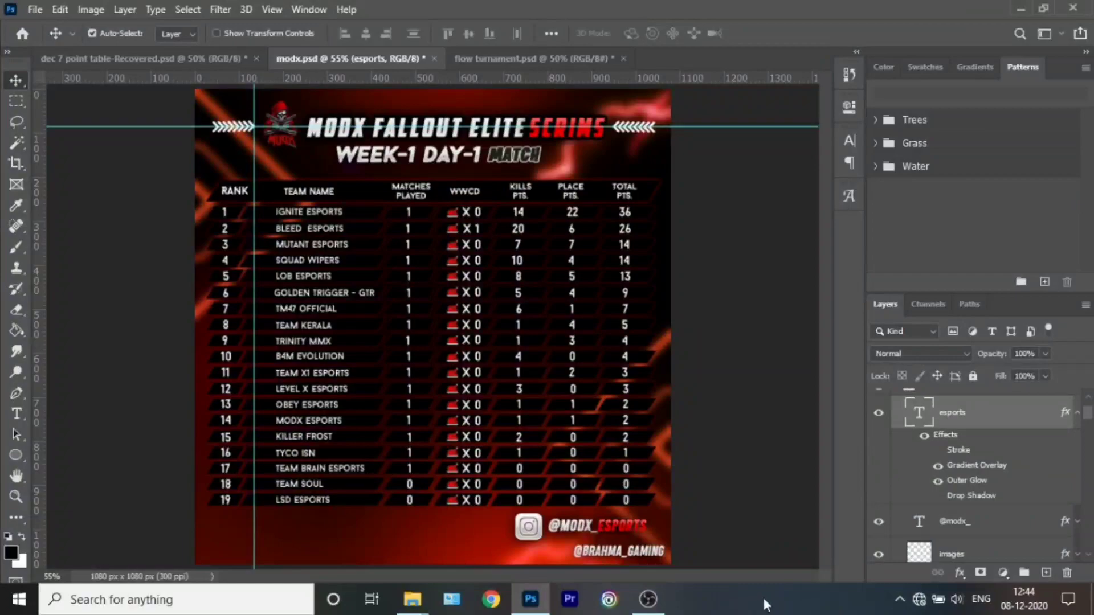
{"action": "left_click", "coordinate": [634, 560]}
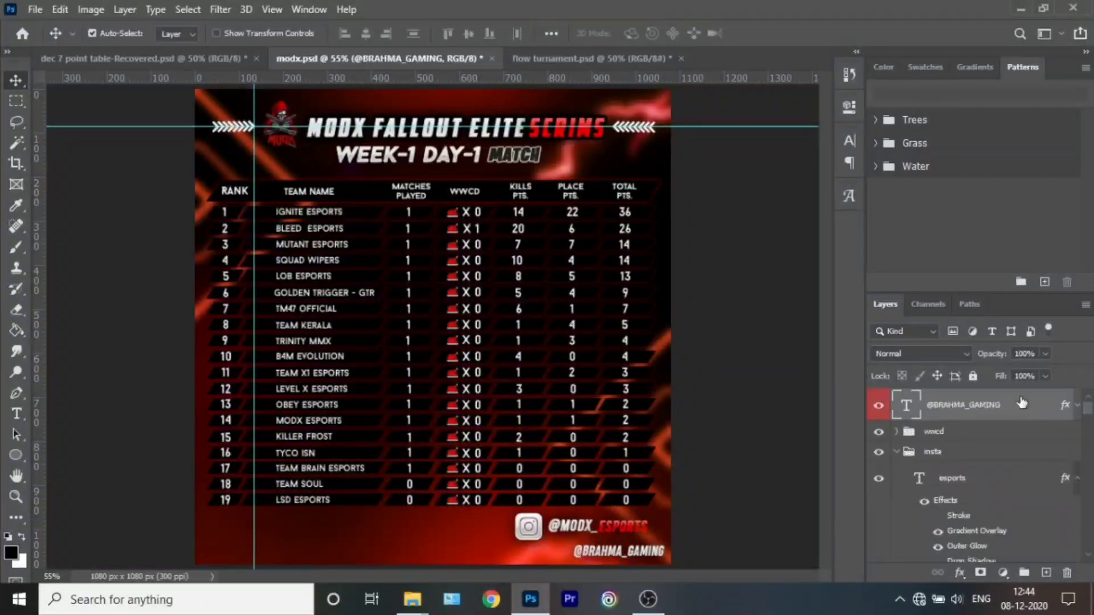
{"action": "key", "text": "Delete"}
{"action": "left_click", "coordinate": [1015, 420]}
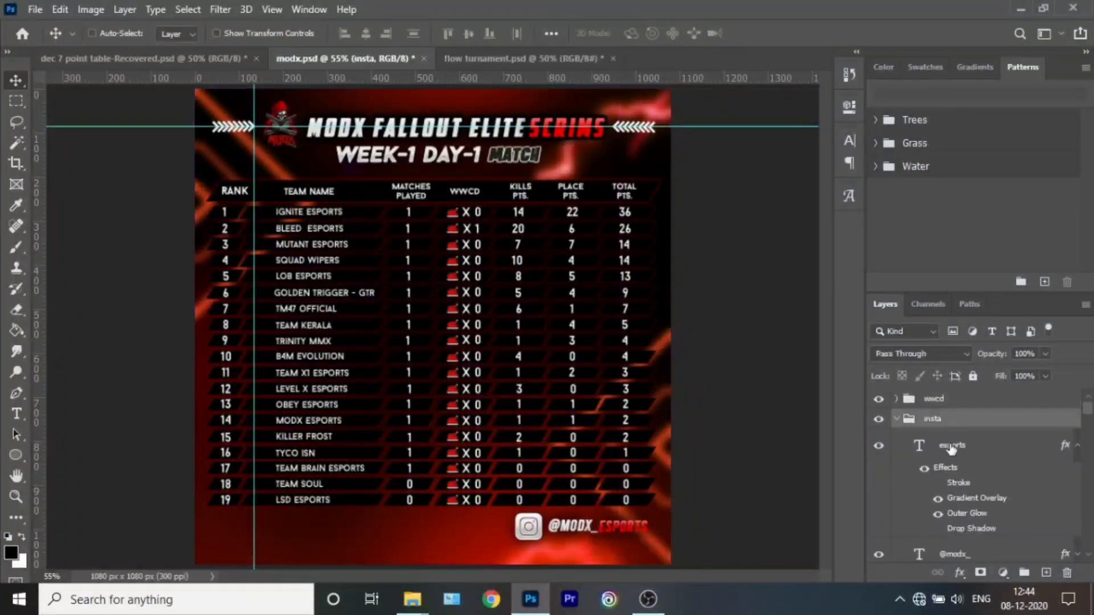
{"action": "key", "text": "ctrl+t"}
{"action": "mouse_move", "coordinate": [515, 540]}
{"action": "left_mouse_down"}
{"action": "mouse_move", "coordinate": [487, 564]}
{"action": "mouse_move", "coordinate": [505, 541]}
{"action": "left_mouse_up"}
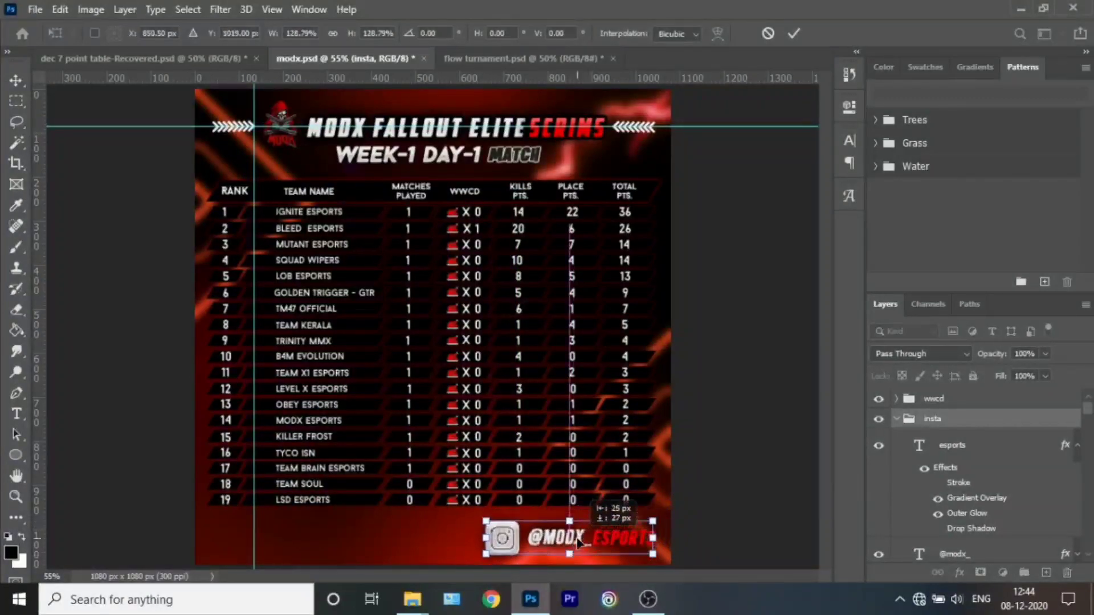
{"action": "mouse_move", "coordinate": [595, 526]}
{"action": "left_mouse_down"}
{"action": "mouse_move", "coordinate": [575, 552]}
{"action": "mouse_move", "coordinate": [616, 535]}
{"action": "mouse_move", "coordinate": [564, 541]}
{"action": "left_mouse_up"}
{"action": "key", "text": "Return"}
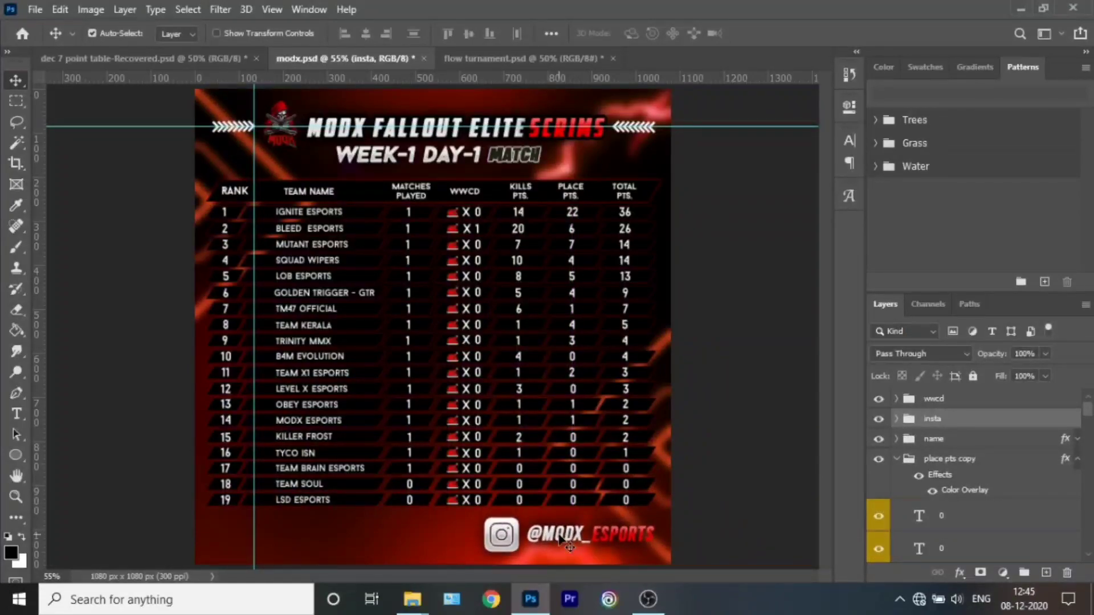
Stamp the visible design into a new Layer 20 and launch Nik Color Efex Pro 4 on it.
{"action": "key", "text": "ctrl+shift+alt+n"}
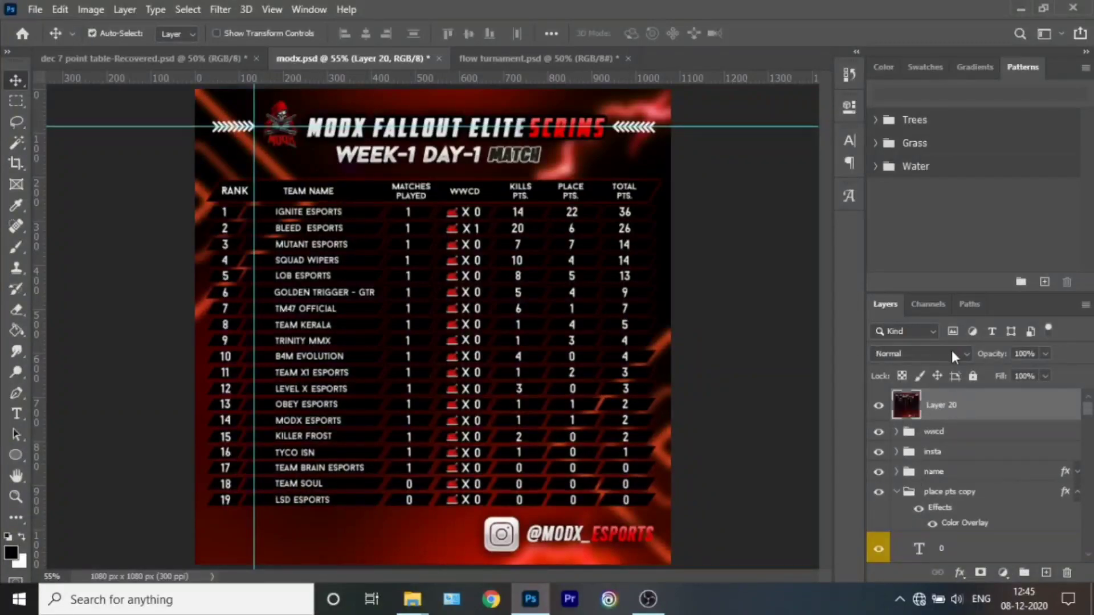
{"action": "left_click", "coordinate": [99, 11]}
{"action": "left_click", "coordinate": [125, 223]}
{"action": "left_click", "coordinate": [689, 141]}
{"action": "left_click", "coordinate": [220, 9]}
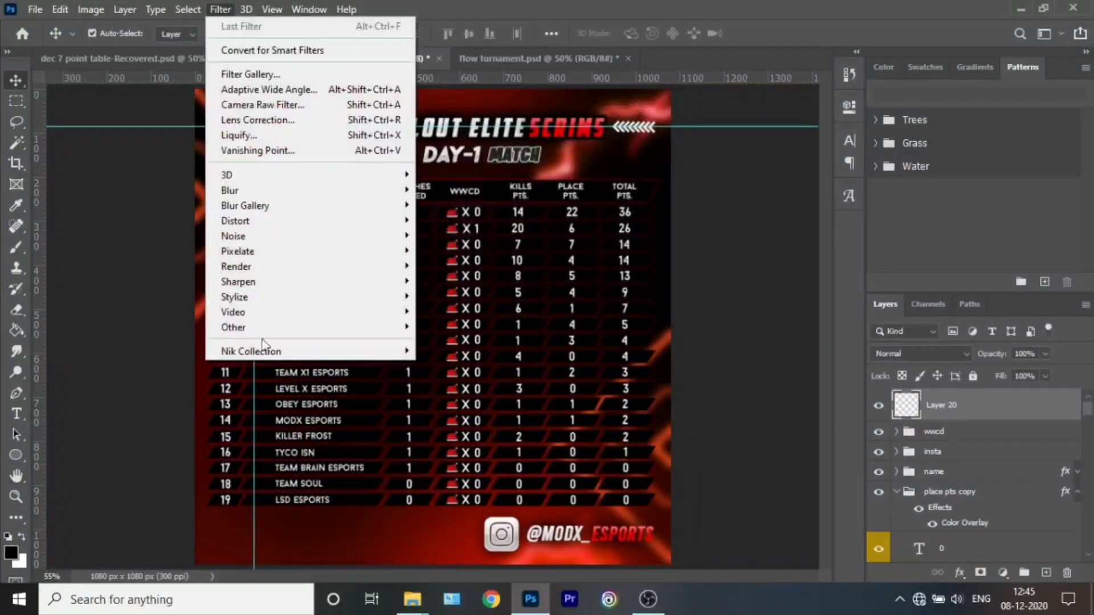
{"action": "left_click", "coordinate": [488, 374]}
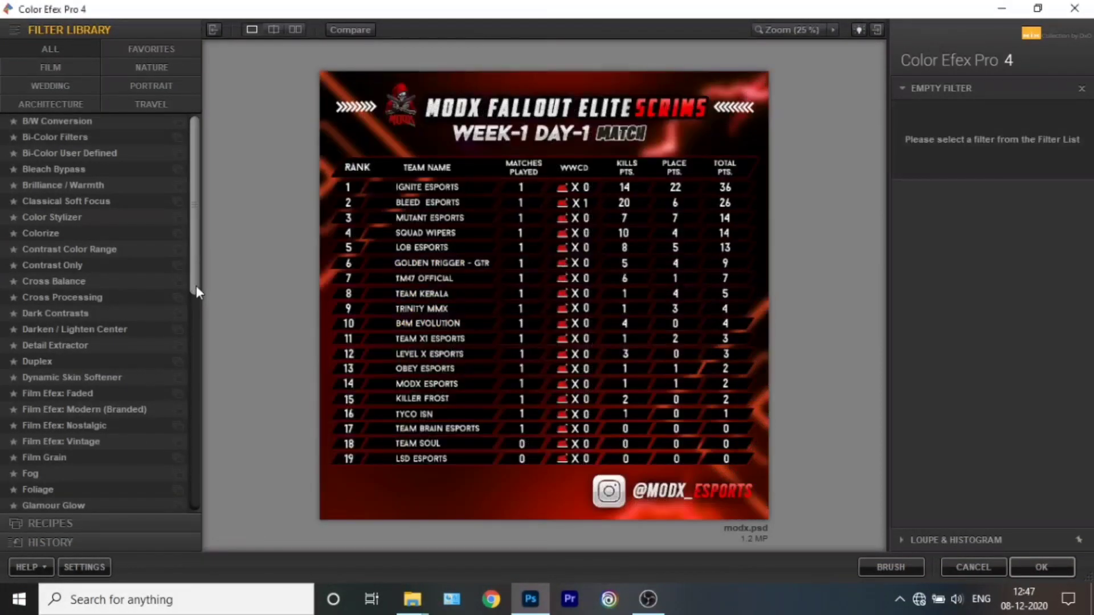
Preview Vignette: Lens, the filters above it up to Indian Summer, and Foliage.
{"action": "left_click_drag", "start_coordinate": [196, 288], "coordinate": [125, 511]}
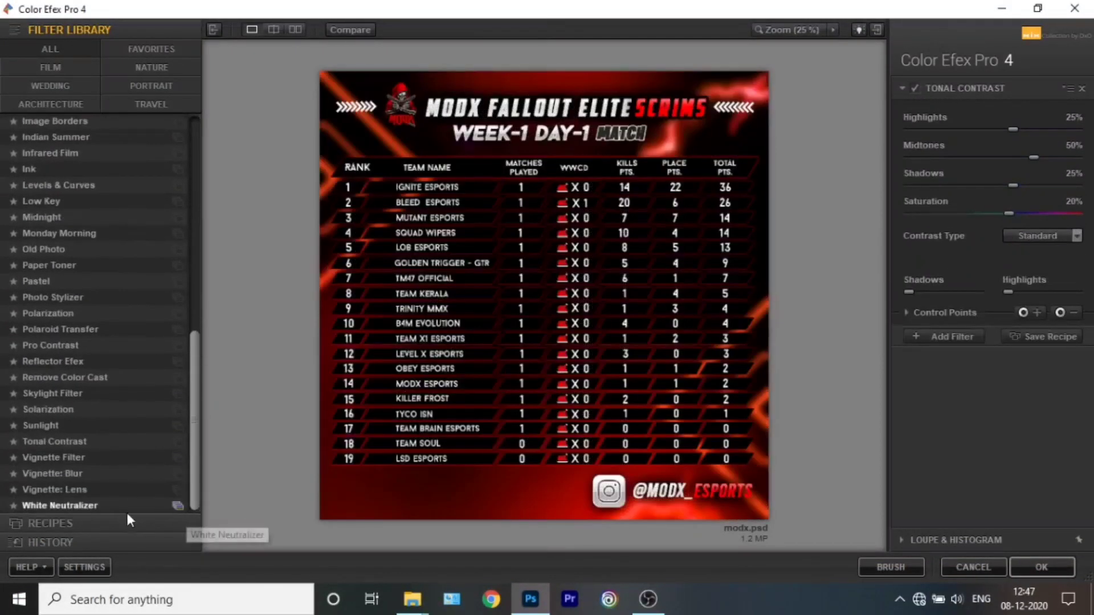
{"action": "left_click", "coordinate": [116, 496]}
{"action": "key", "text": "Up"}
{"action": "key", "text": "Up"}
{"action": "key", "text": "Up"}
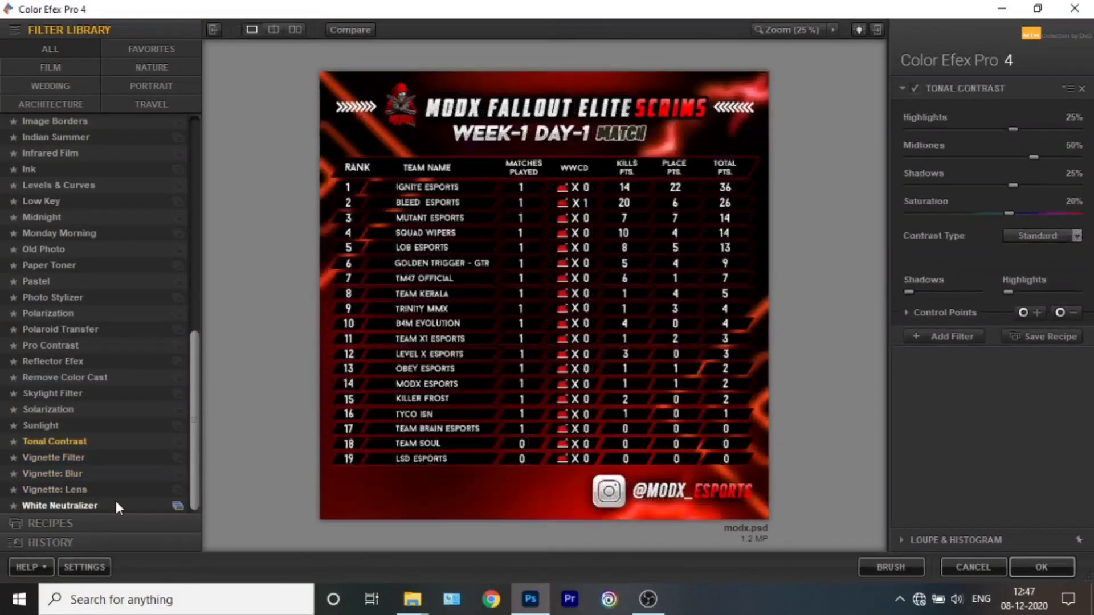
{"action": "key", "text": "Up"}
{"action": "key", "text": "Up"}
{"action": "key", "text": "Up"}
{"action": "key", "text": "Up"}
{"action": "key", "text": "Up"}
{"action": "key", "text": "Up"}
{"action": "key", "text": "Up"}
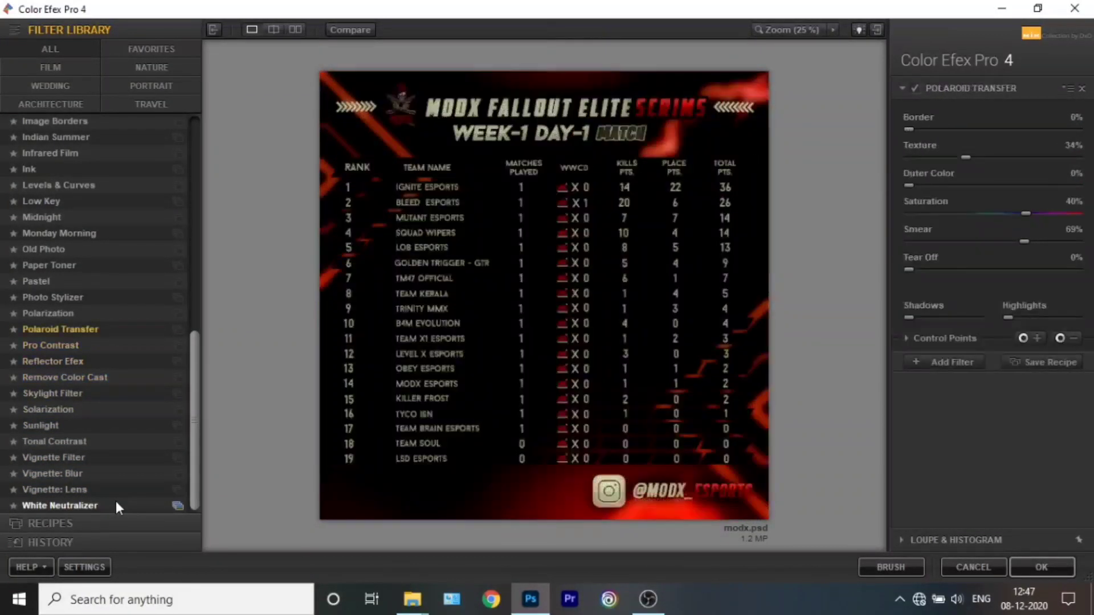
{"action": "key", "text": "Up"}
{"action": "key", "text": "Up"}
{"action": "key", "text": "Up"}
{"action": "key", "text": "Up"}
{"action": "key", "text": "Up"}
{"action": "key", "text": "Up"}
{"action": "key", "text": "Up"}
{"action": "key", "text": "Up"}
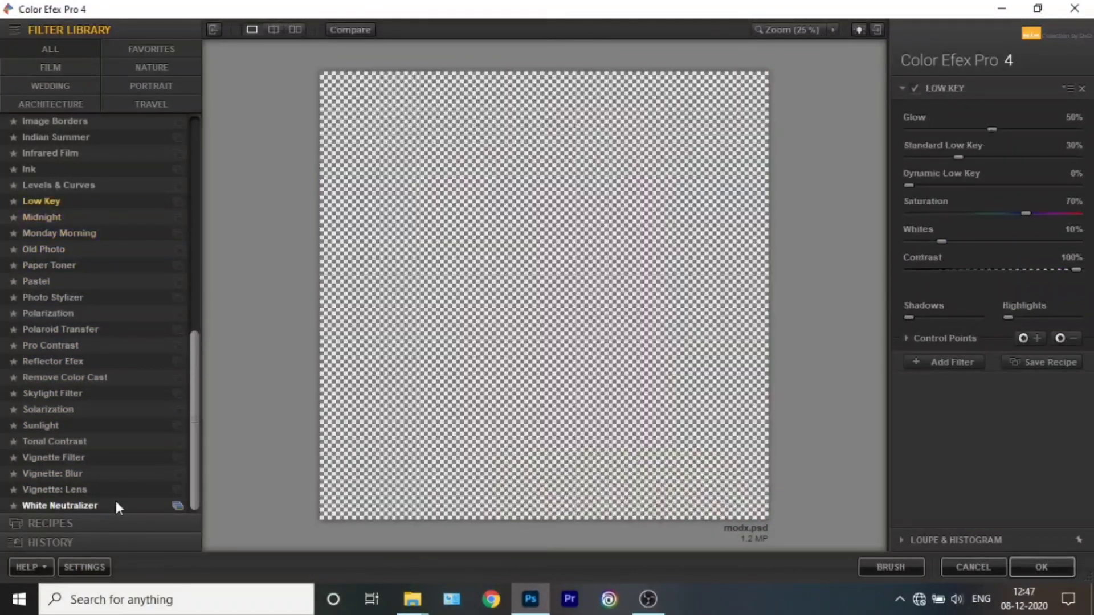
{"action": "key", "text": "Up"}
{"action": "key", "text": "Up"}
{"action": "key", "text": "Up"}
{"action": "key", "text": "Up"}
{"action": "key", "text": "Up"}
{"action": "key", "text": "Up"}
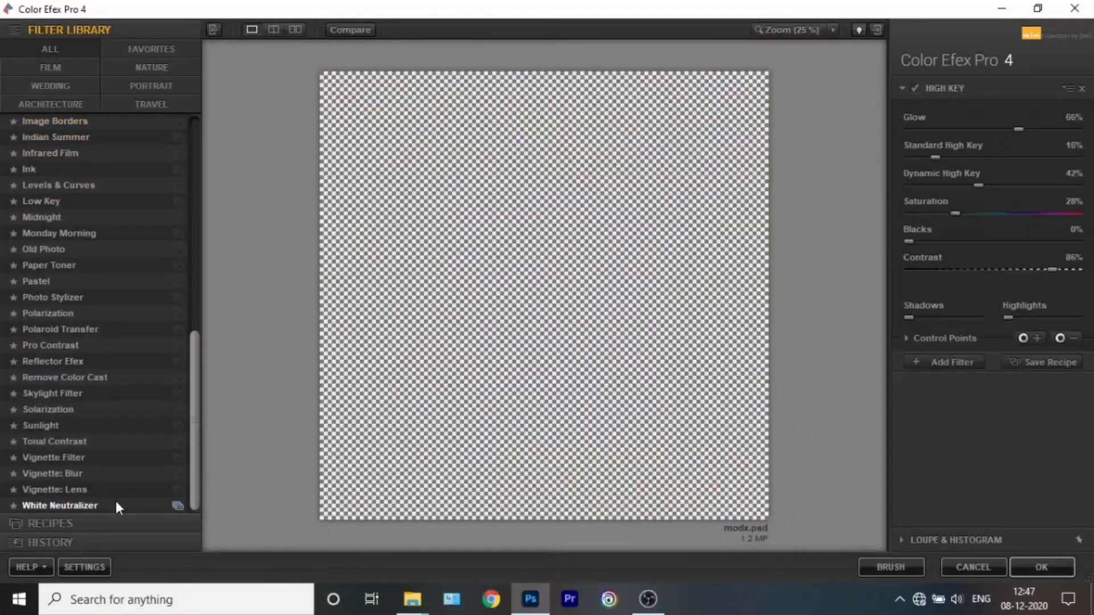
{"action": "key", "text": "Up"}
{"action": "key", "text": "Up"}
{"action": "key", "text": "Up"}
{"action": "key", "text": "Up"}
{"action": "key", "text": "Up"}
{"action": "key", "text": "Up"}
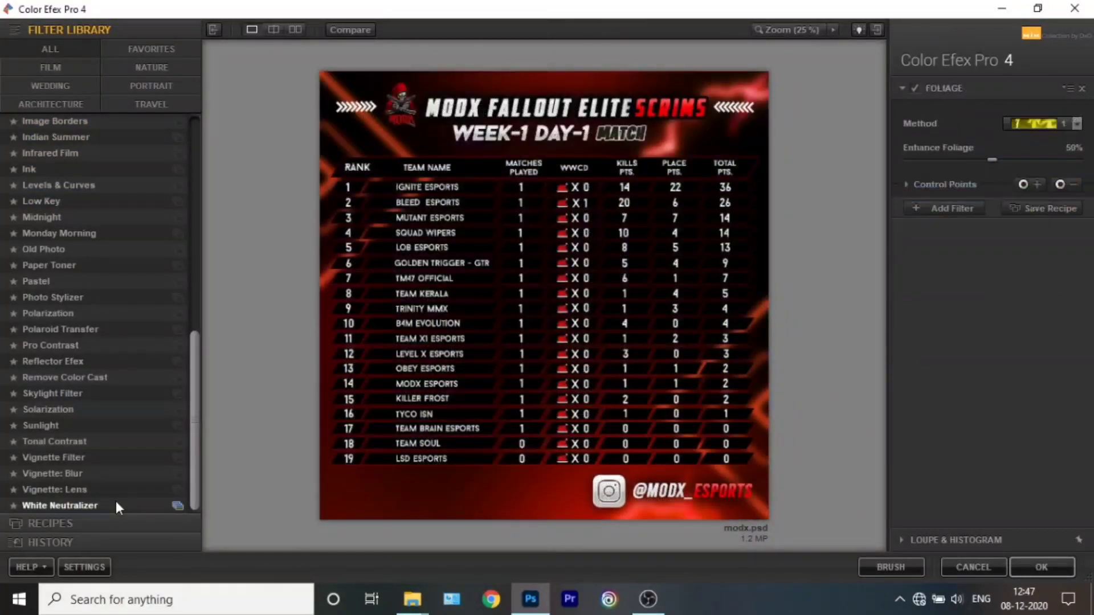
{"action": "left_click", "coordinate": [1034, 124]}
{"action": "left_click", "coordinate": [1042, 179]}
{"action": "scroll", "coordinate": [187, 252], "scroll_direction": "up", "scroll_amount": 5}
{"action": "scroll", "coordinate": [187, 252], "scroll_direction": "up", "scroll_amount": 5}
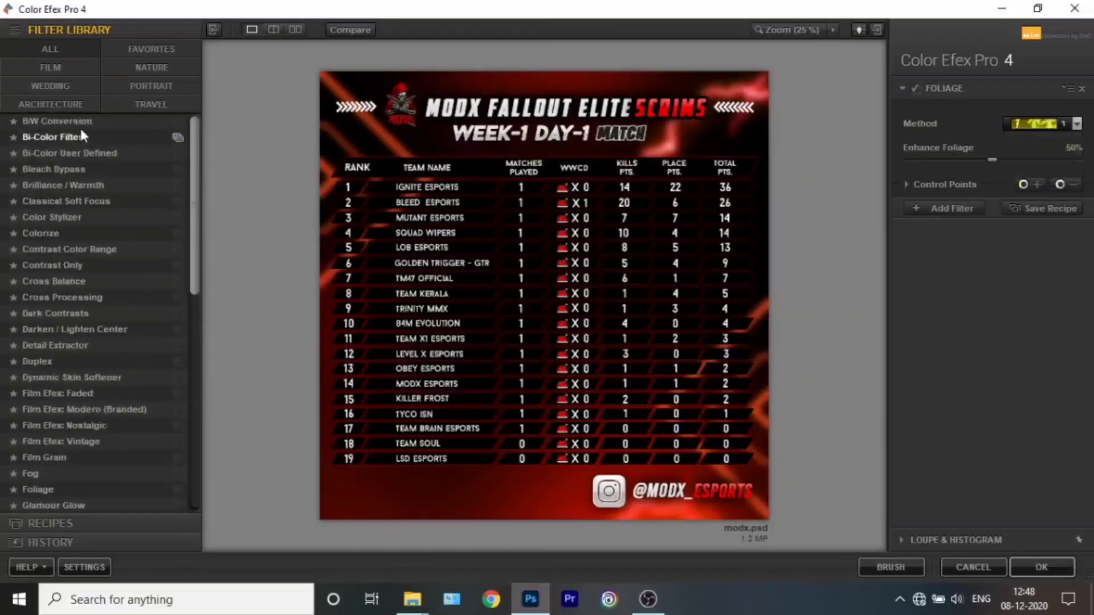
Preview B/W Conversion and the neighbouring filters down toward Cross Processing.
{"action": "left_click", "coordinate": [81, 122]}
{"action": "key", "text": "Down"}
{"action": "key", "text": "Down"}
{"action": "key", "text": "Down"}
{"action": "key", "text": "Down"}
{"action": "key", "text": "Down"}
{"action": "key", "text": "Down"}
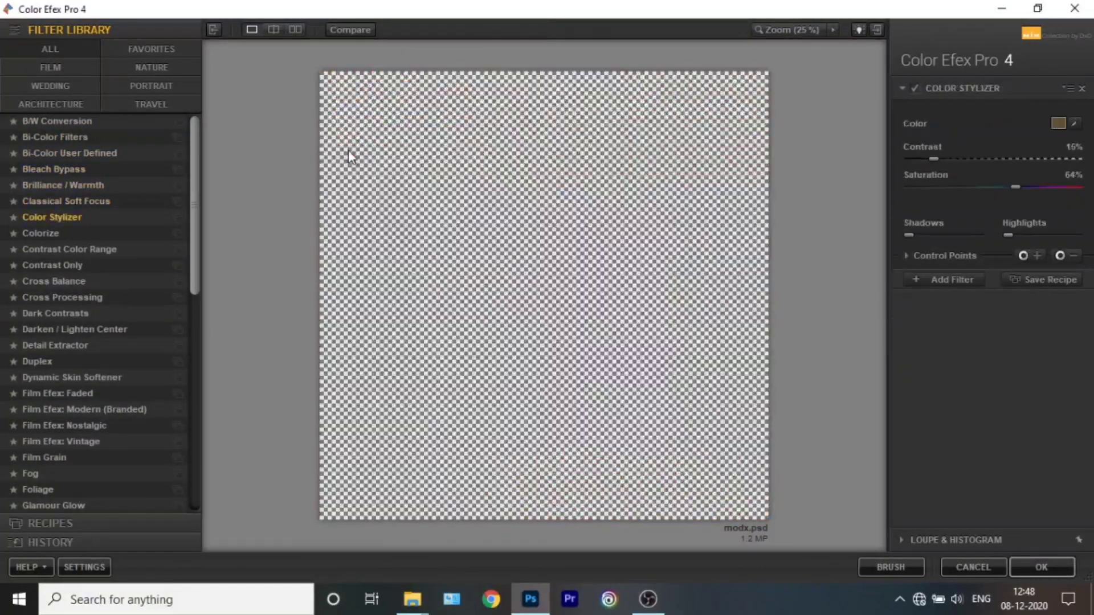
{"action": "key", "text": "Up"}
{"action": "key", "text": "Down"}
{"action": "key", "text": "Down"}
{"action": "key", "text": "Down"}
{"action": "key", "text": "Down"}
{"action": "key", "text": "Up"}
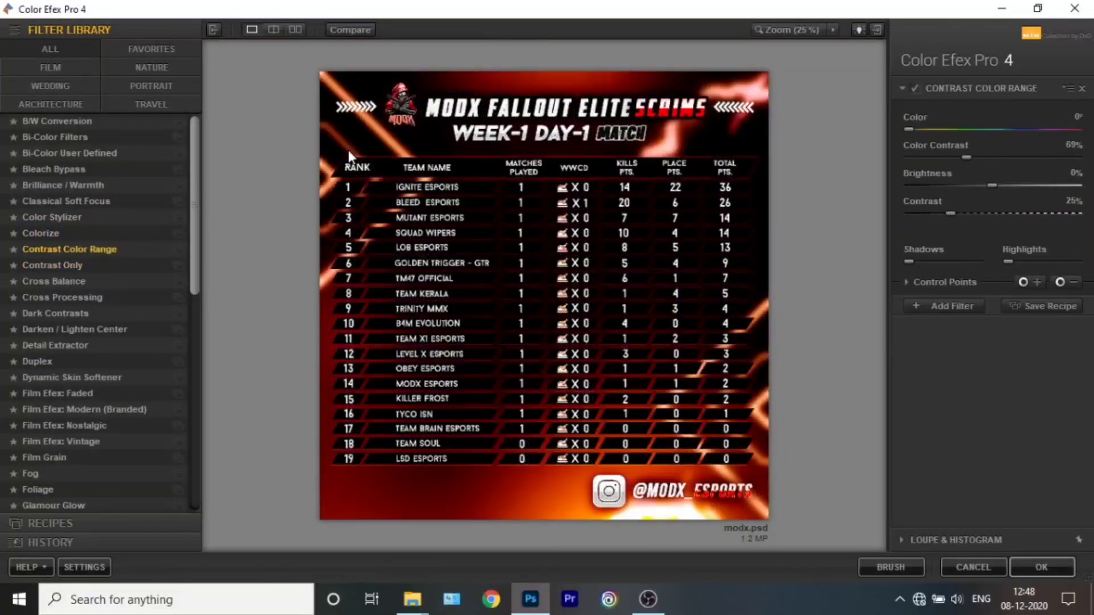
{"action": "key", "text": "Down"}
{"action": "key", "text": "Down"}
{"action": "key", "text": "Down"}
{"action": "key", "text": "Down"}
{"action": "key", "text": "Down"}
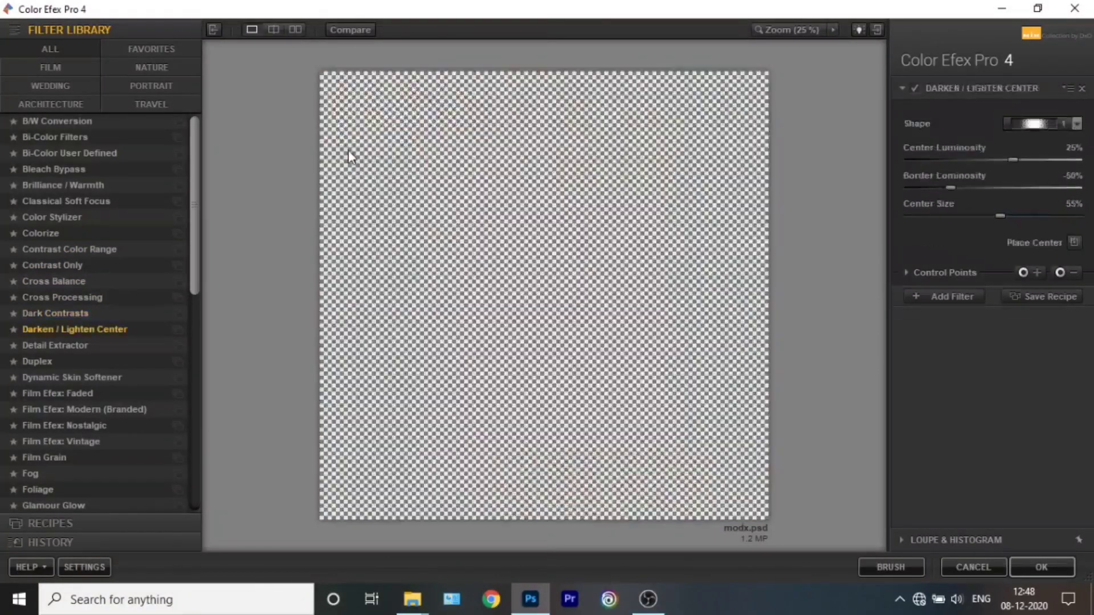
{"action": "key", "text": "Down"}
{"action": "key", "text": "Down"}
{"action": "key", "text": "Down"}
{"action": "key", "text": "Down"}
{"action": "key", "text": "Down"}
{"action": "key", "text": "Down"}
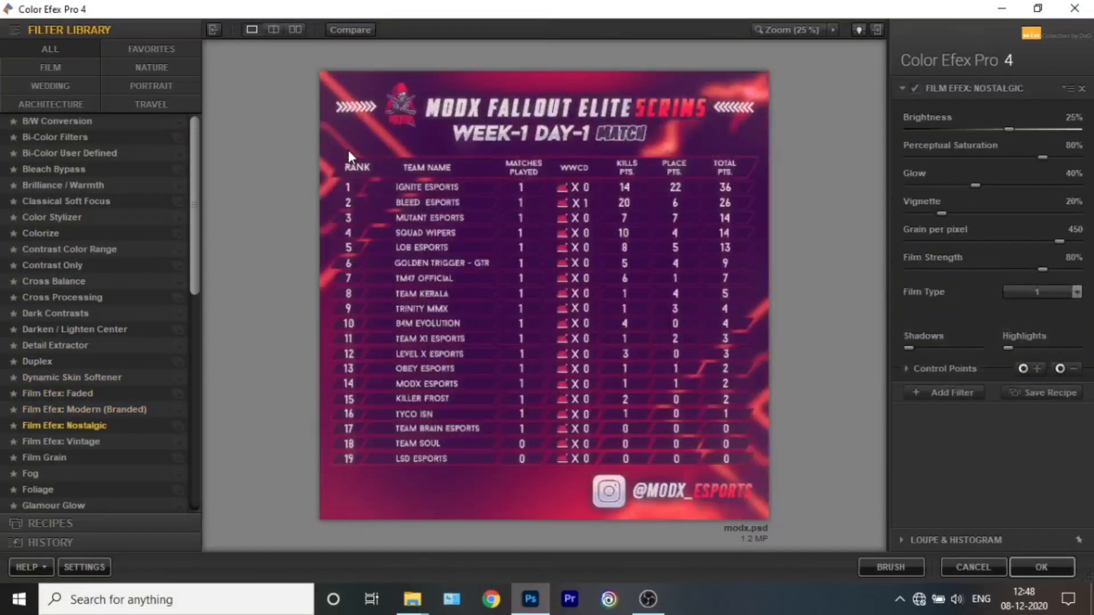
{"action": "key", "text": "Down"}
{"action": "key", "text": "Down"}
{"action": "key", "text": "Down"}
{"action": "key", "text": "Down"}
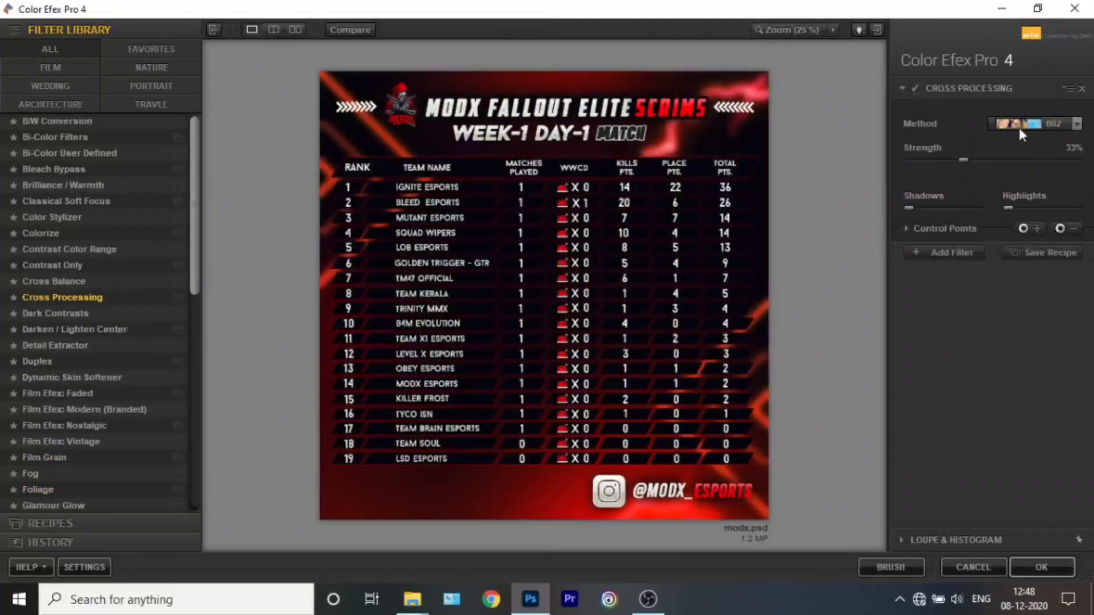
Apply the Cross Processing filter with method LT04 and return to Photoshop.
{"action": "left_click", "coordinate": [1019, 124]}
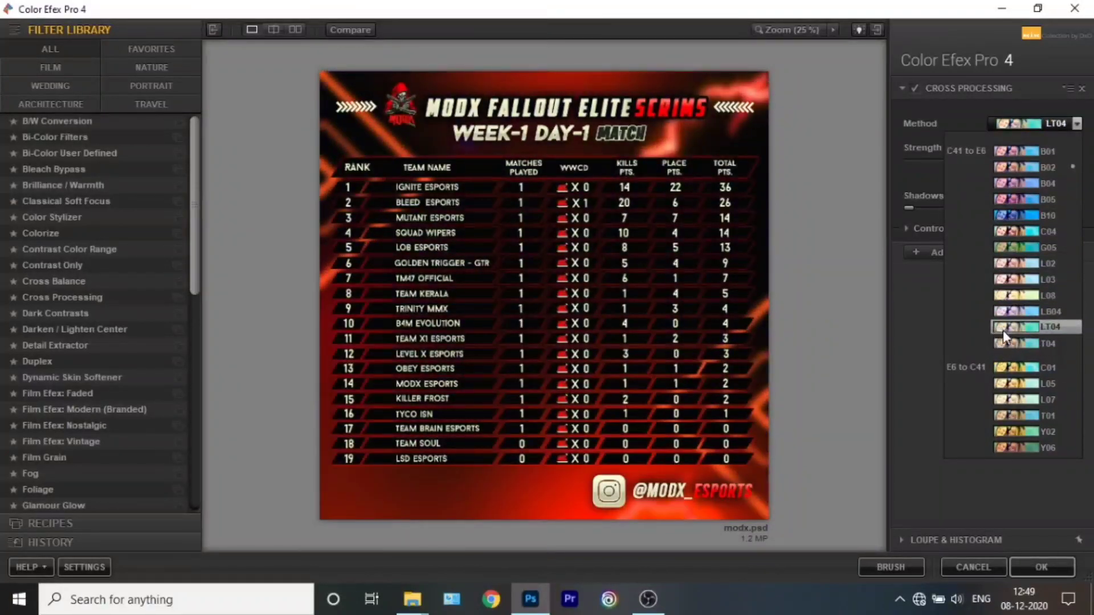
{"action": "left_click", "coordinate": [1003, 328]}
{"action": "left_click", "coordinate": [1048, 570]}
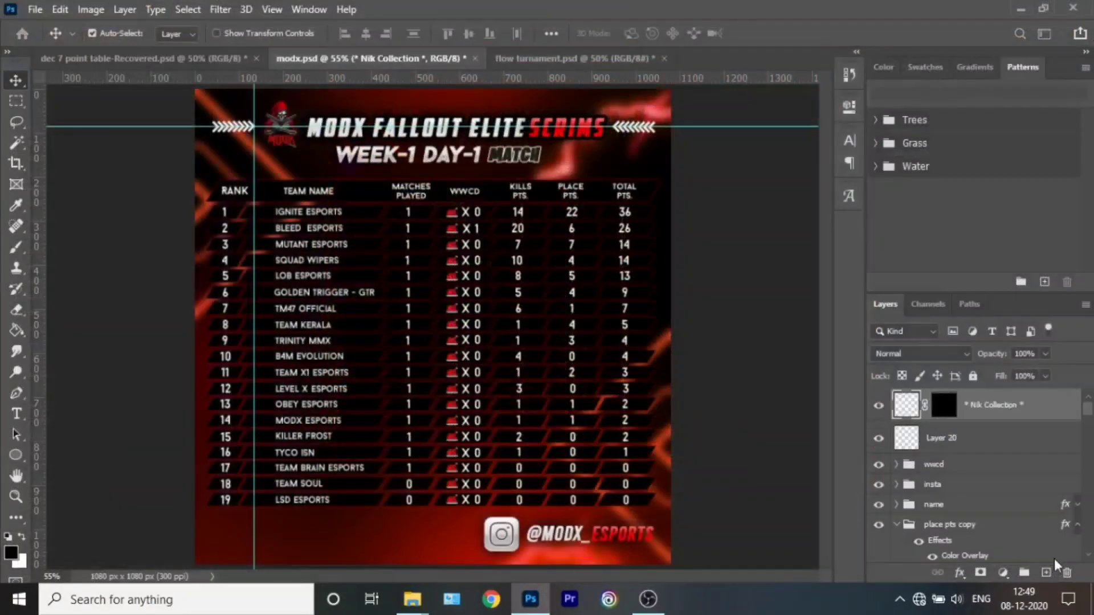